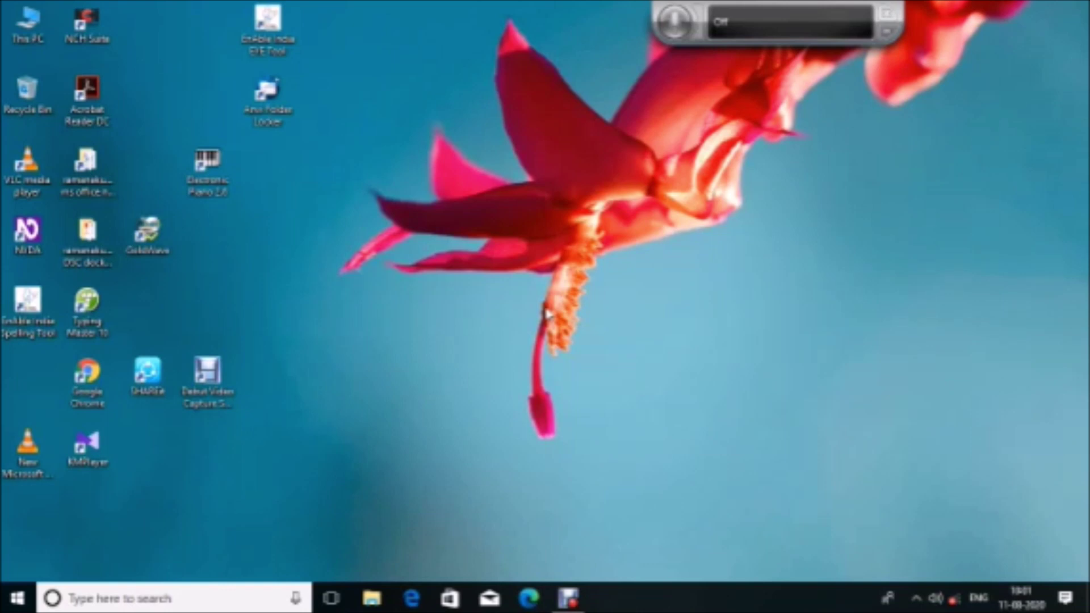
Step: Launch Word by running winword from the Run box
key(super+r)
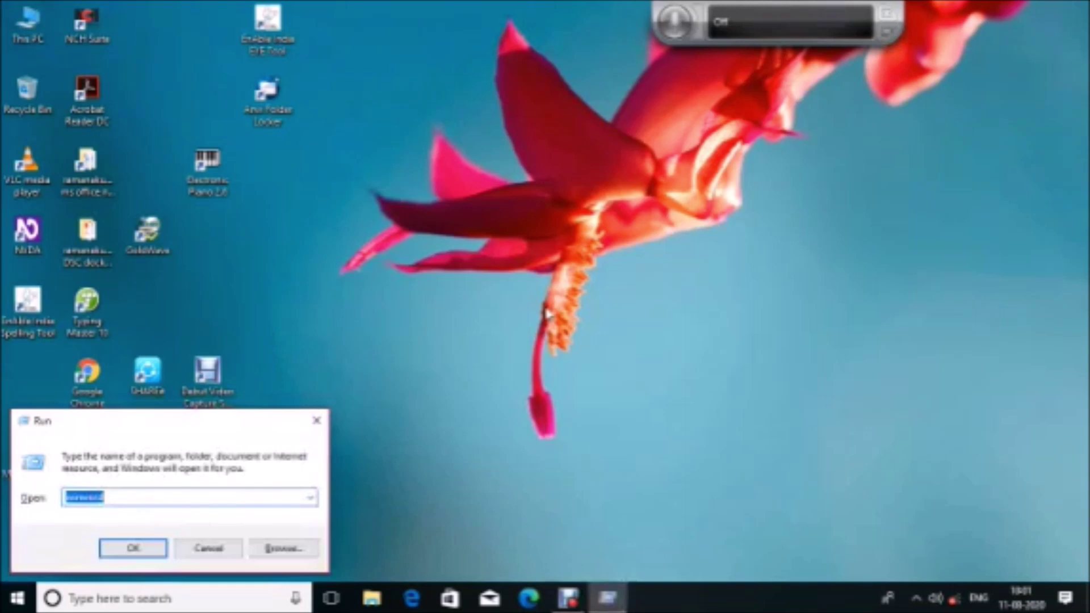
text(winword)
key(Return)
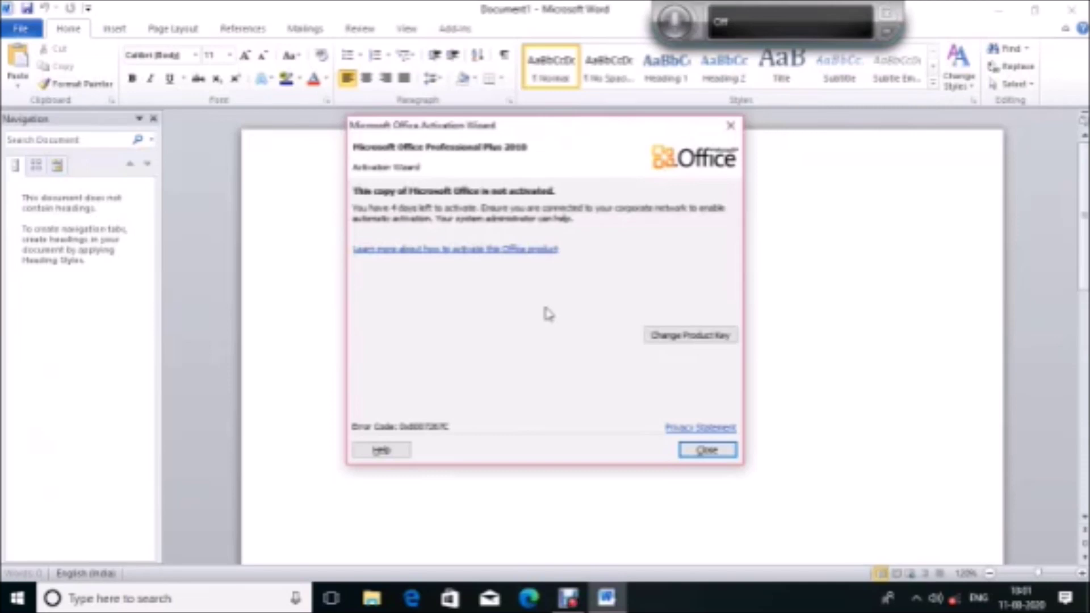
Step: Close the Office Activation Wizard notice over Document1
key(Tab)
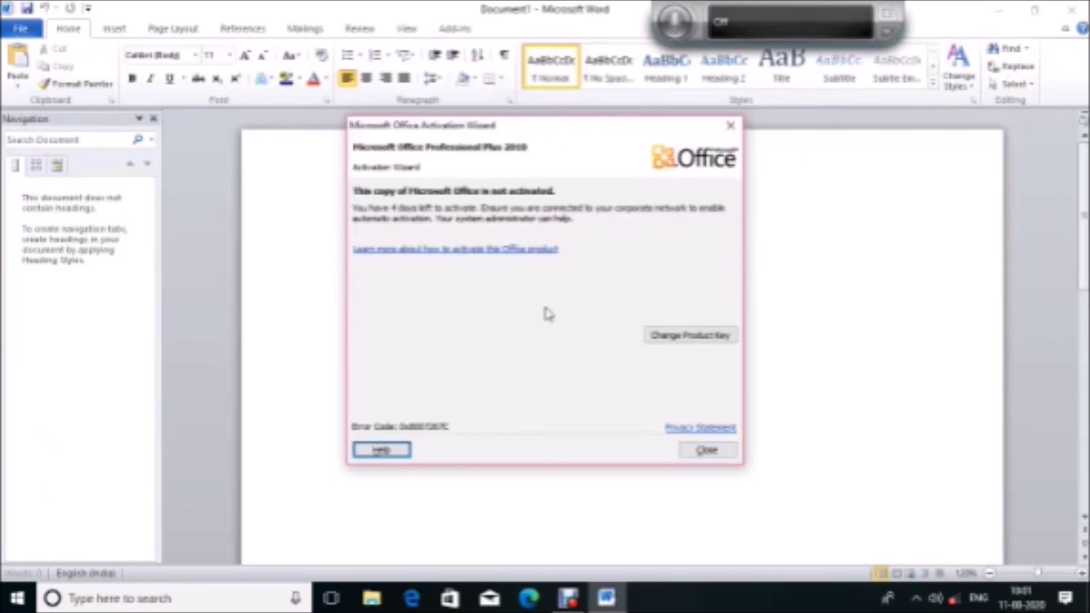
key(shift+Tab)
key(Tab)
key(Tab)
key(Tab)
key(Tab)
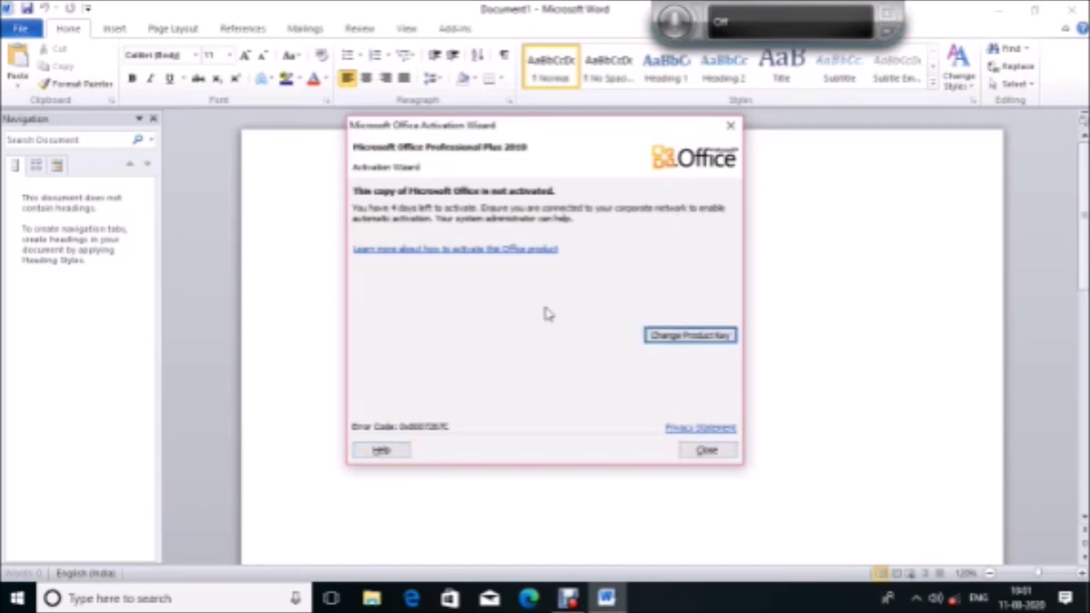
key(Tab)
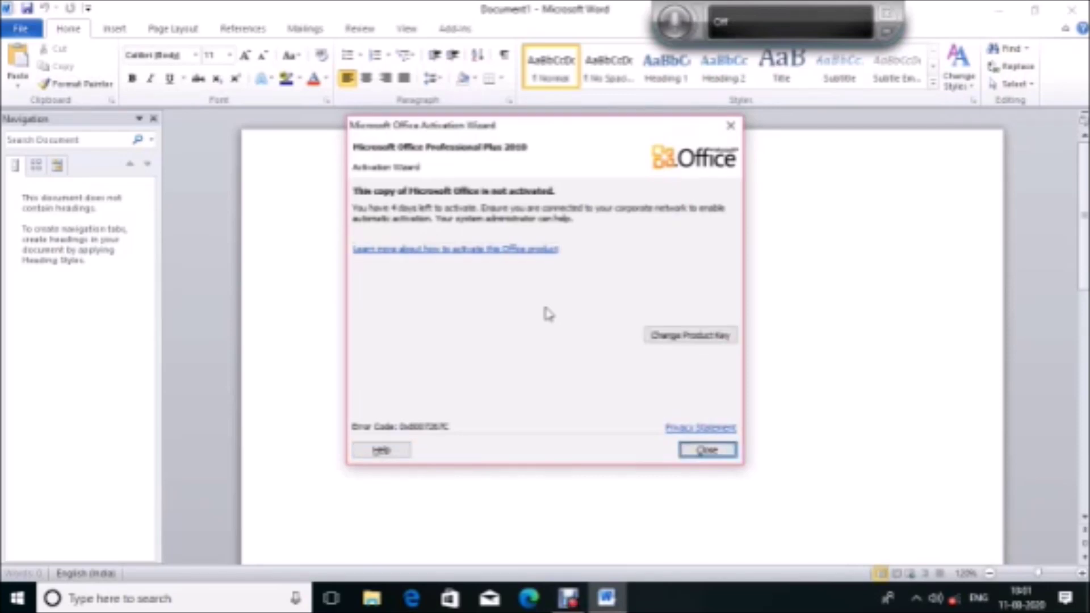
key(Return)
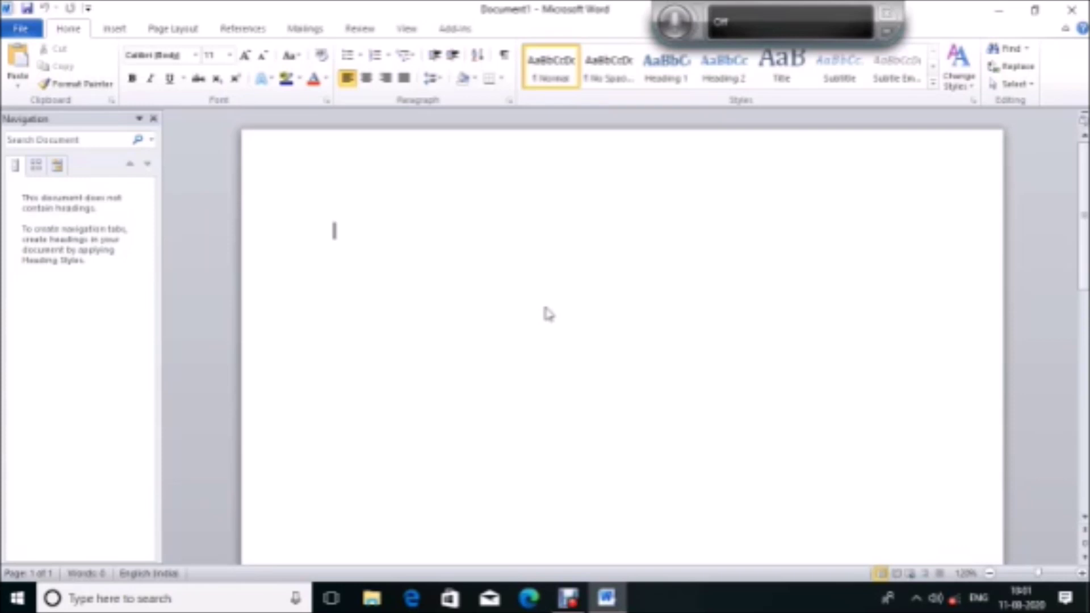
Step: Generate three sample paragraphs with =rand() and return to the document start
text(-)
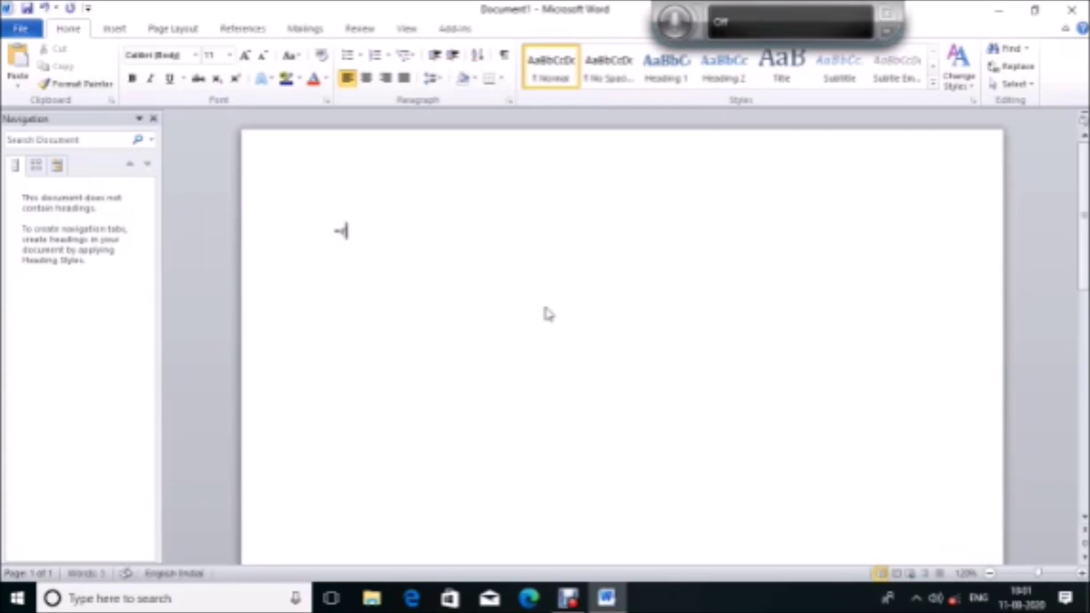
text(rand())
key(Return)
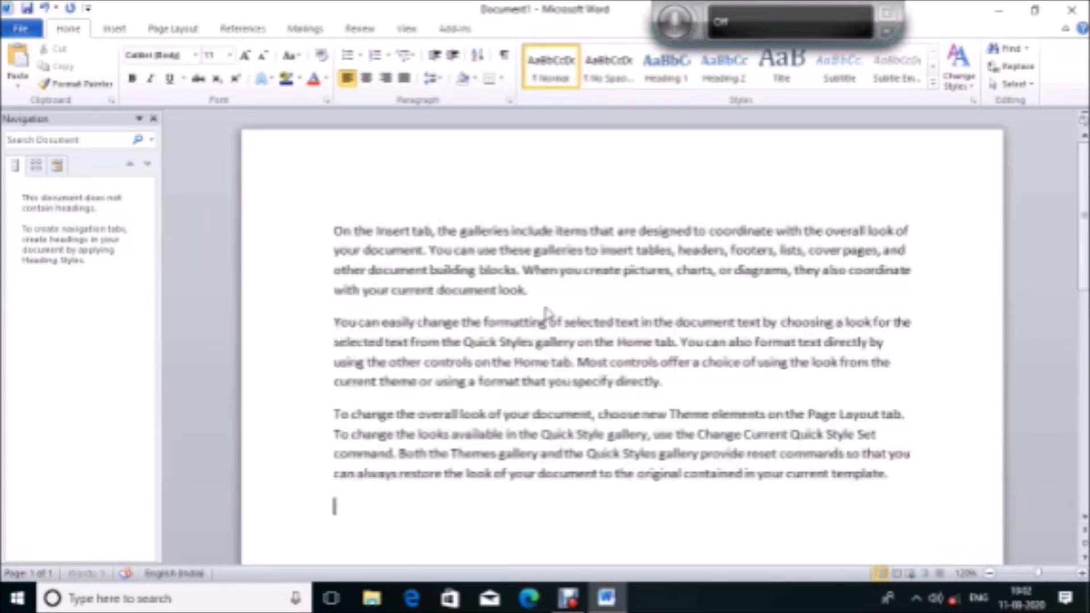
key(ctrl+Home)
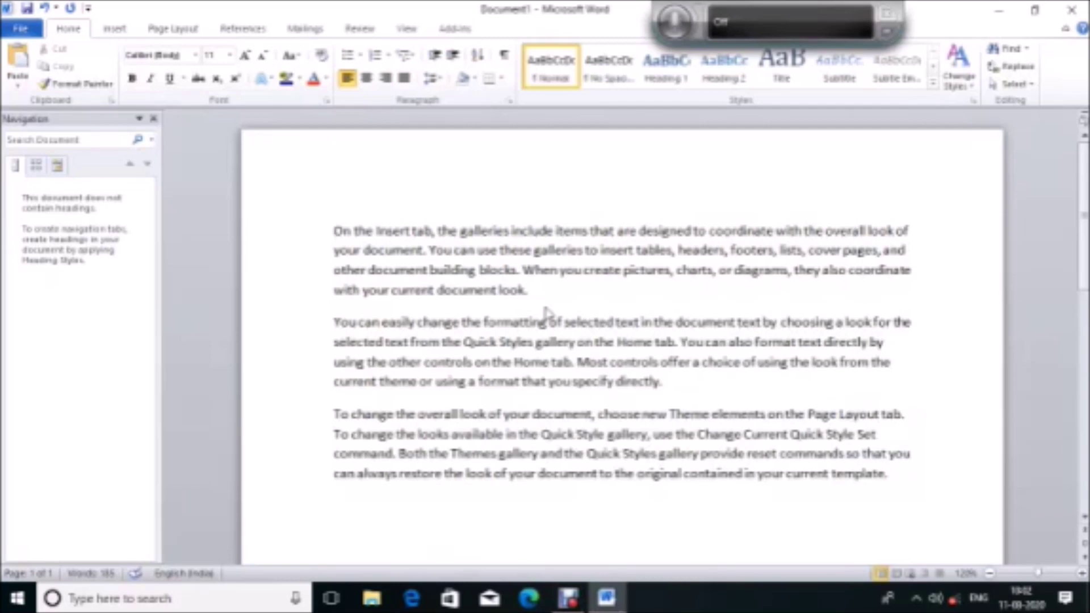
Step: Select the whole document and make all three paragraphs bold
key(ctrl+a)
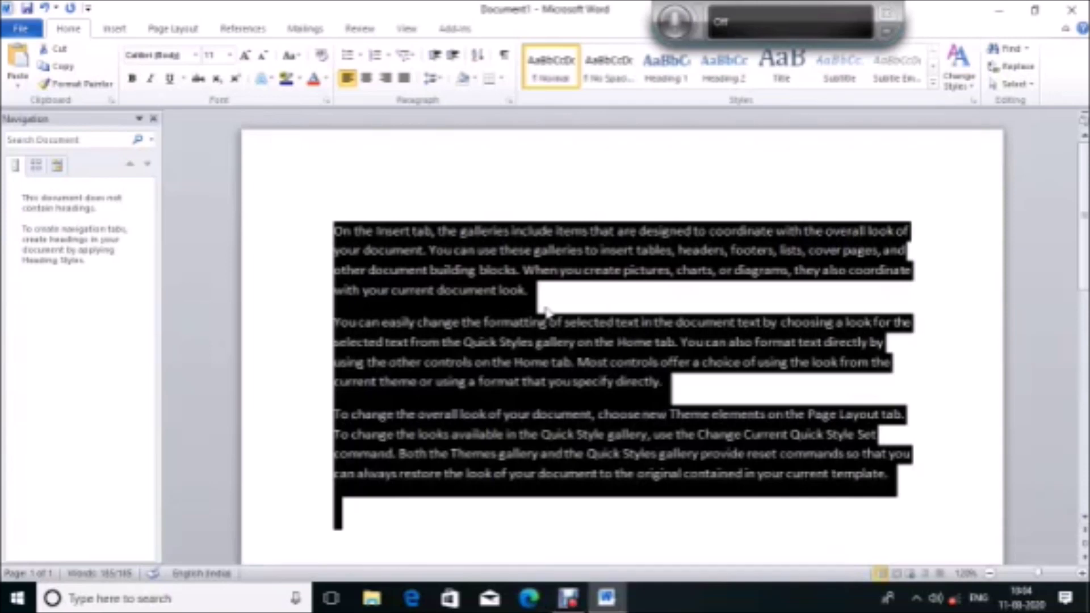
key(ctrl+b)
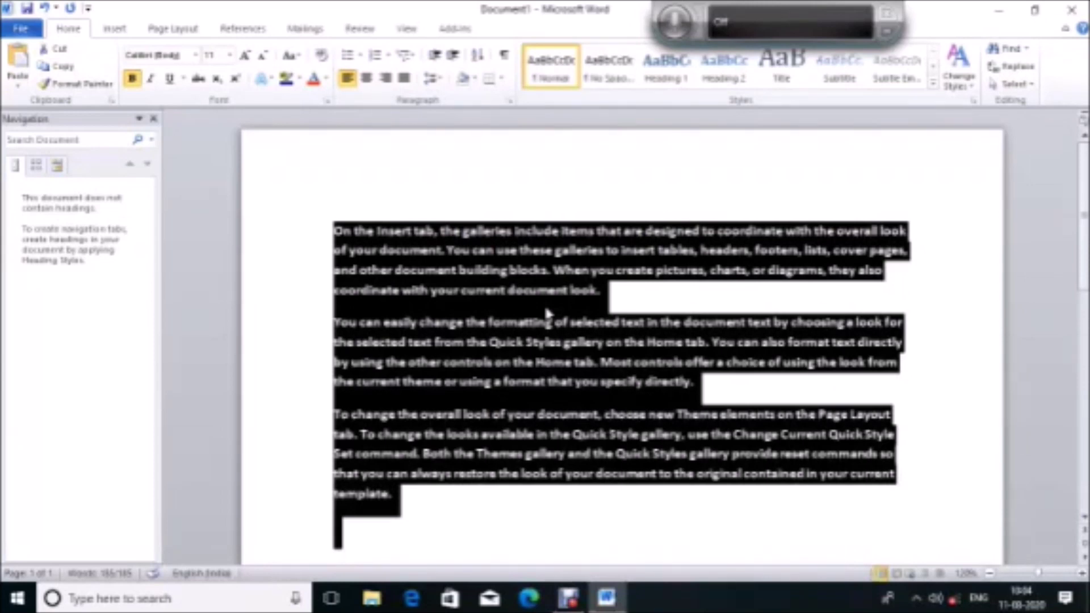
Step: Deselect the text and toggle bold off and back on for new typing
key(Right)
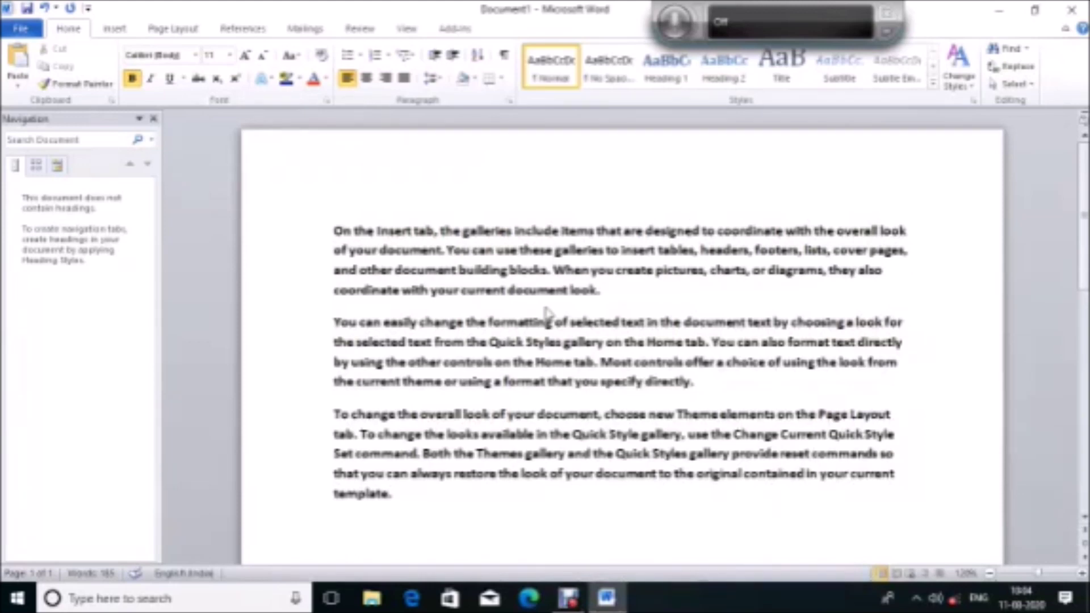
key(ctrl+b)
key(ctrl+b)
key(Up)
key(Up)
Step: Select all three bold paragraphs with Ctrl+A
key(ctrl+a)
key(ctrl+c)
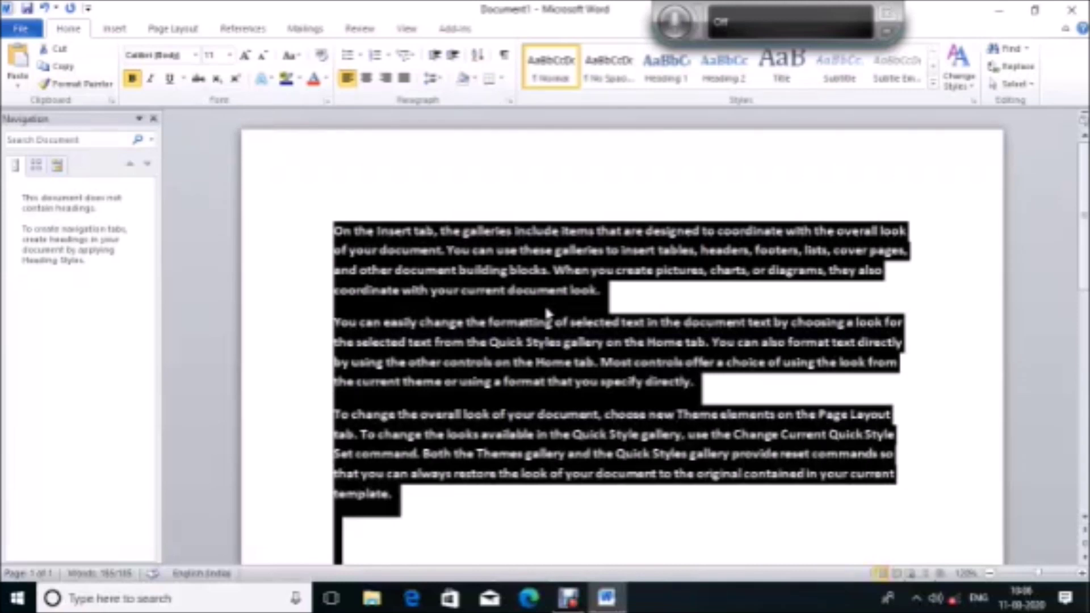
Step: Insert a page break and paste the three bold paragraphs onto page 2
key(ctrl+Return)
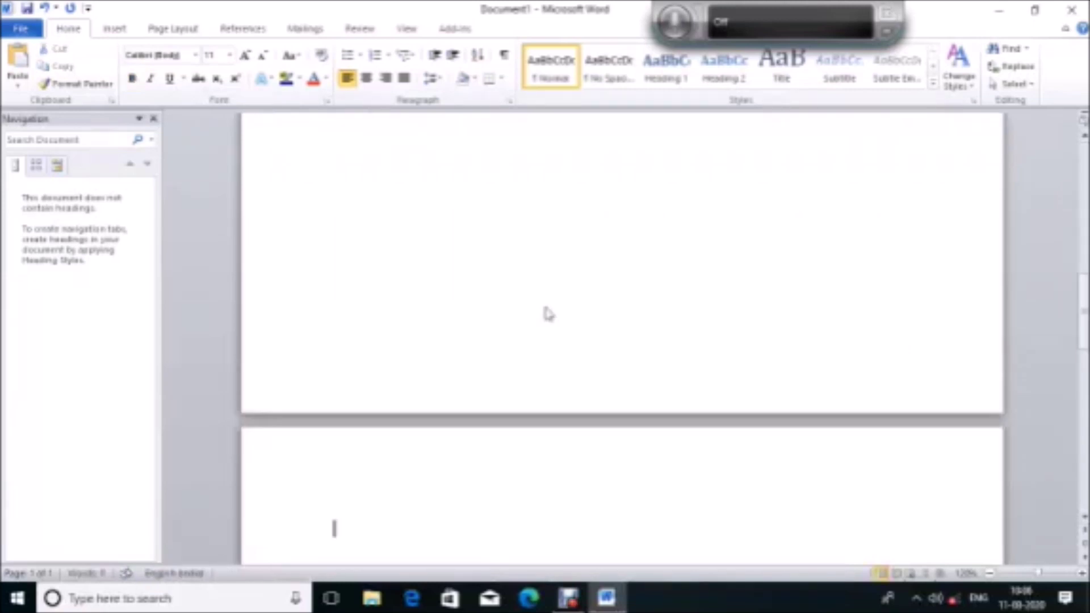
key(BackSpace)
key(ctrl+Return)
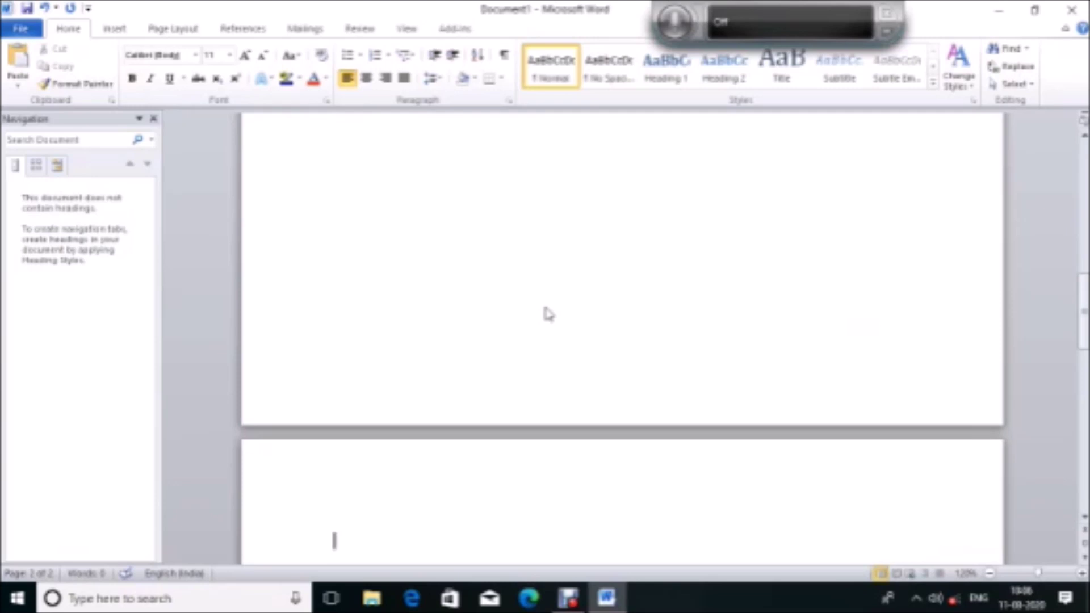
key(ctrl+v)
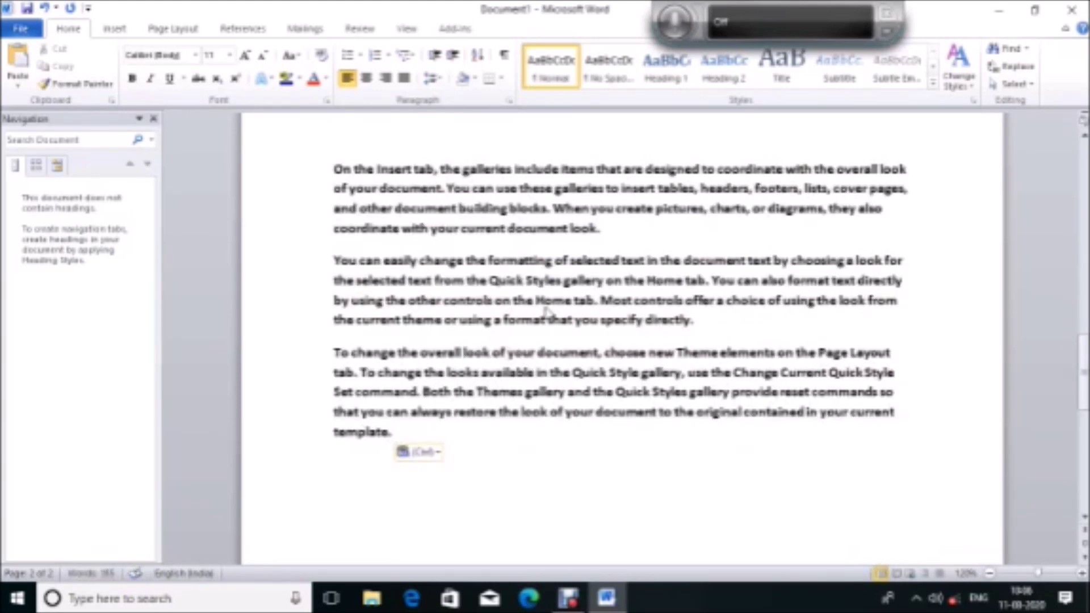
key(Up)
key(Up)
key(Up)
key(ctrl+z)
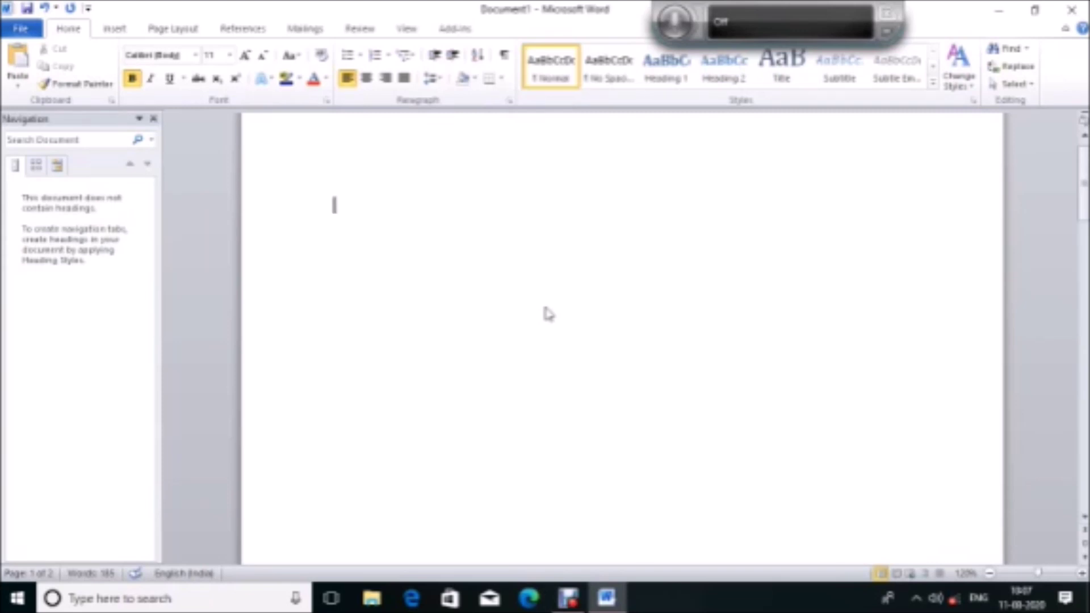
key(Down)
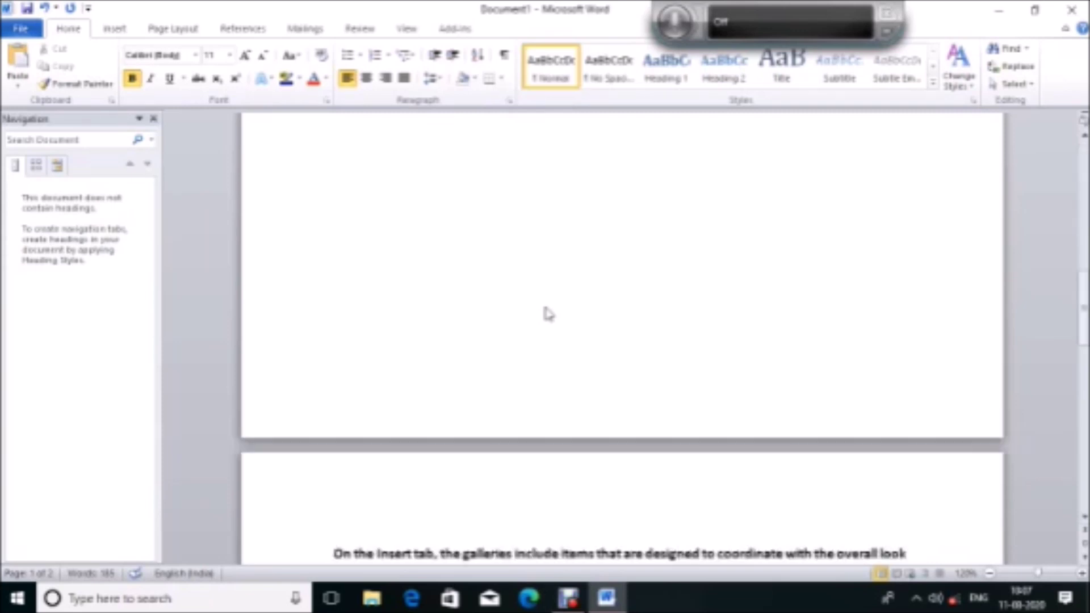
key(Down)
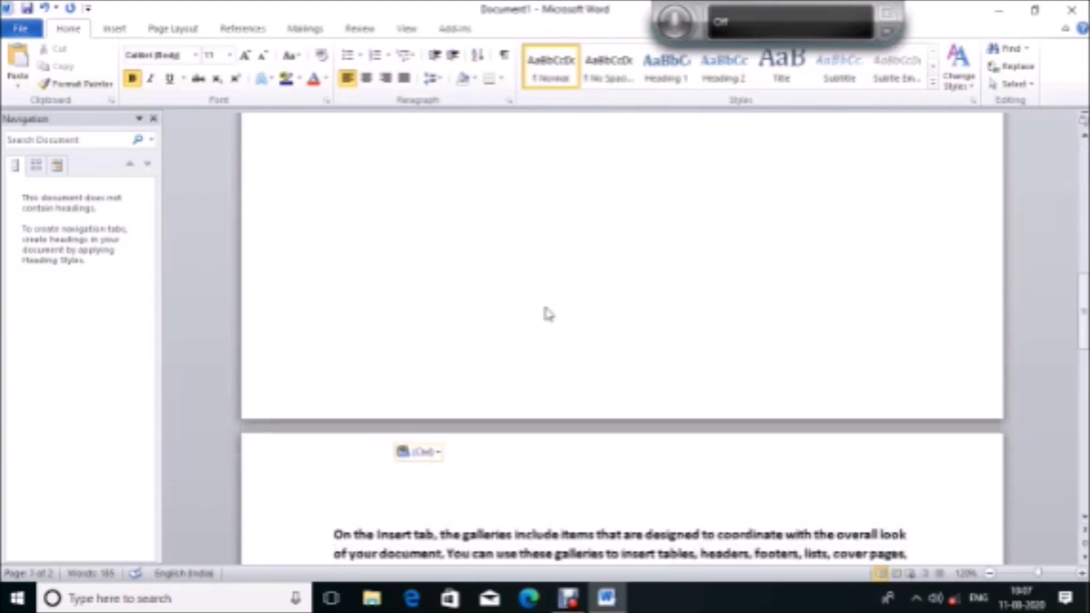
key(Down)
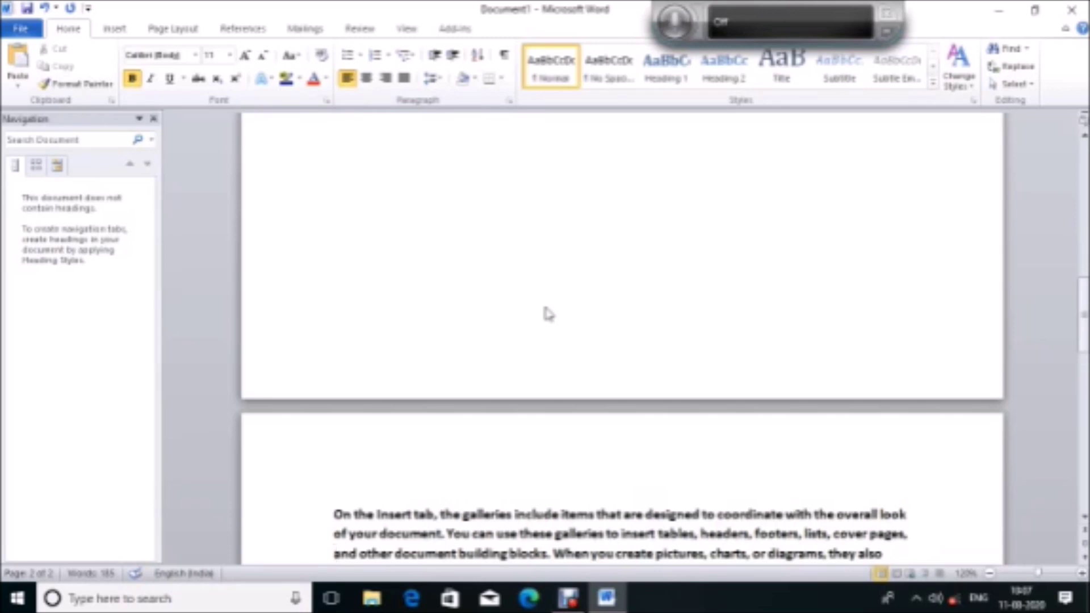
Step: Paste the copied sample text at the start of page 2's text
key(ctrl+Home)
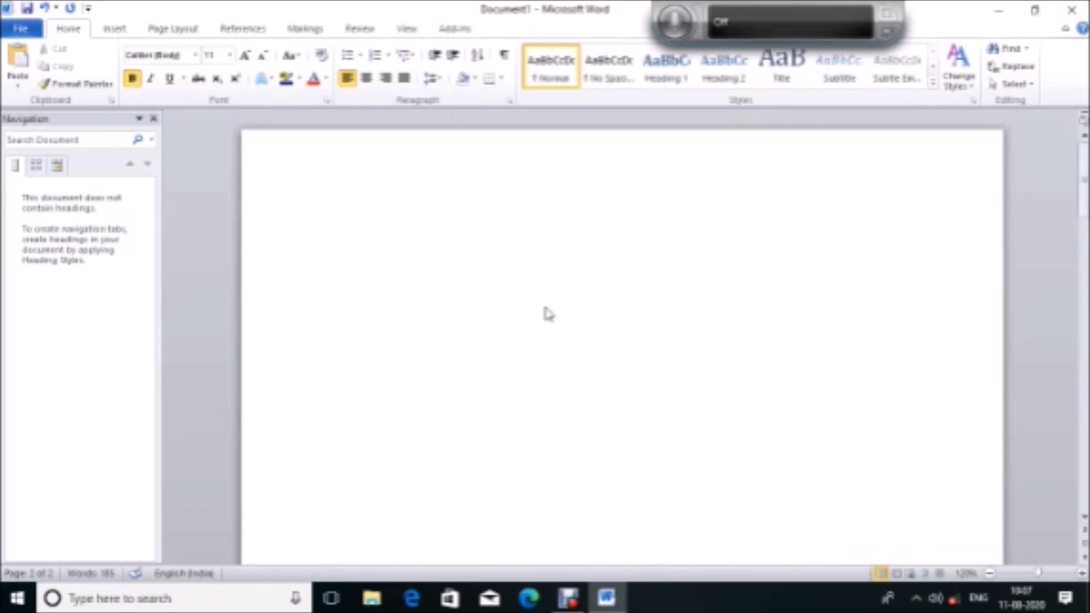
key(Down)
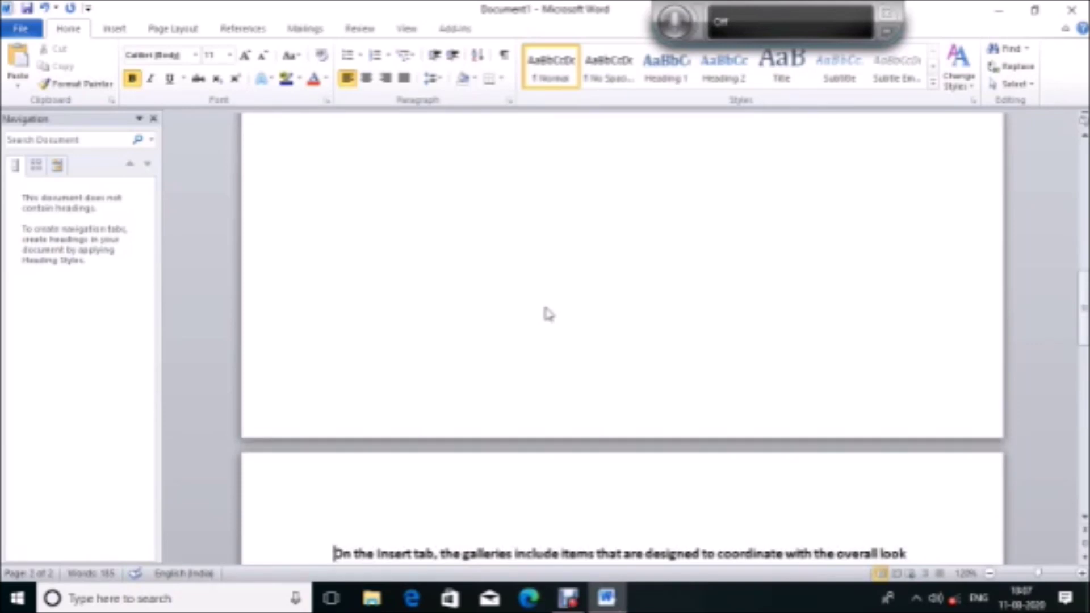
key(ctrl+v)
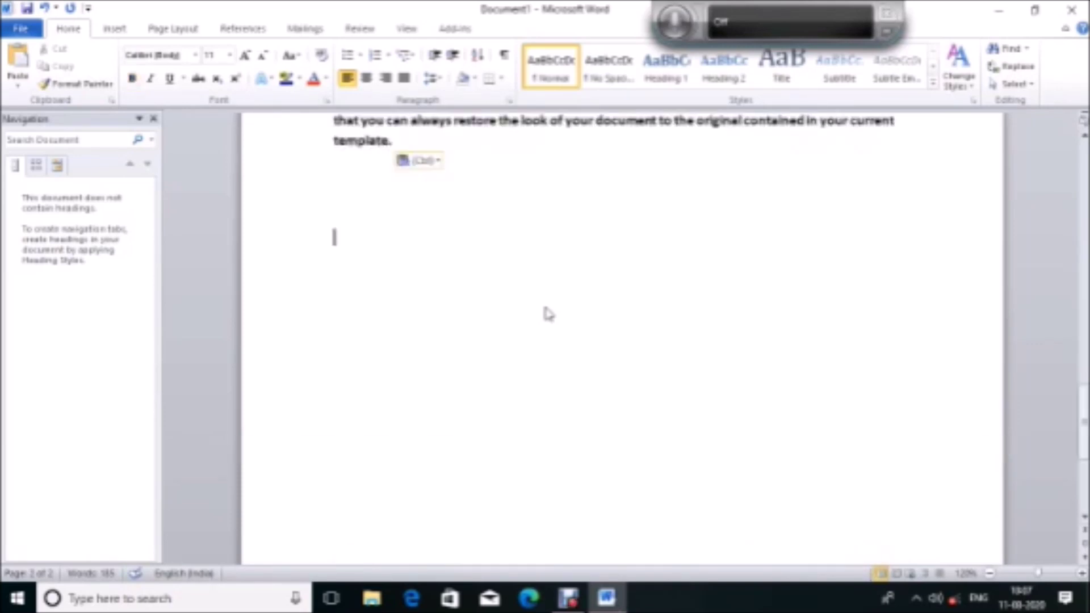
key(BackSpace)
key(Up)
key(Up)
key(Up)
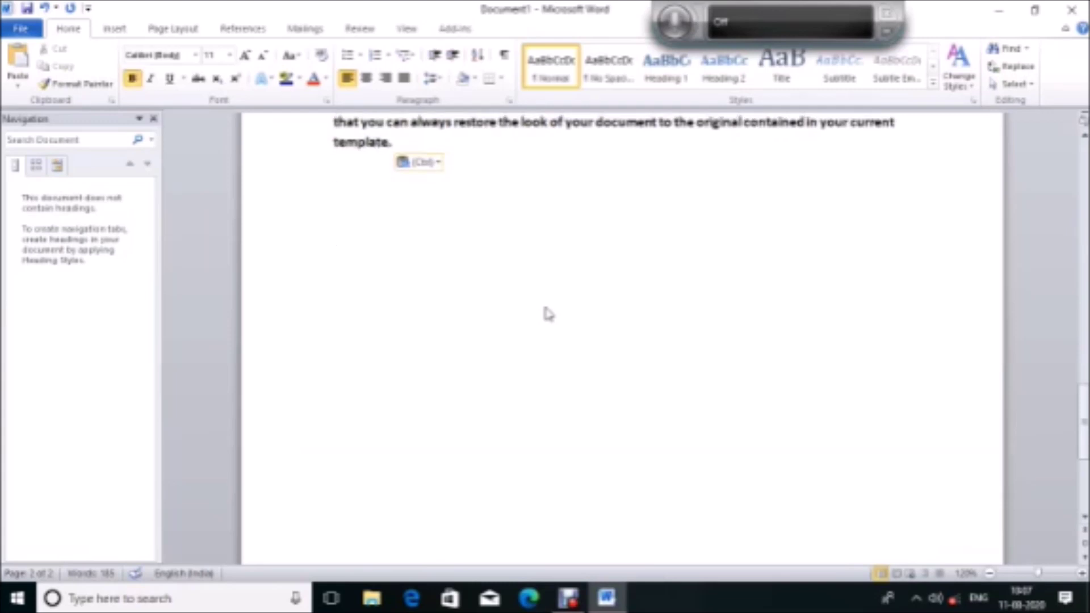
Step: Preview the Paste Options formatting choices, then select all the text
key(ctrl)
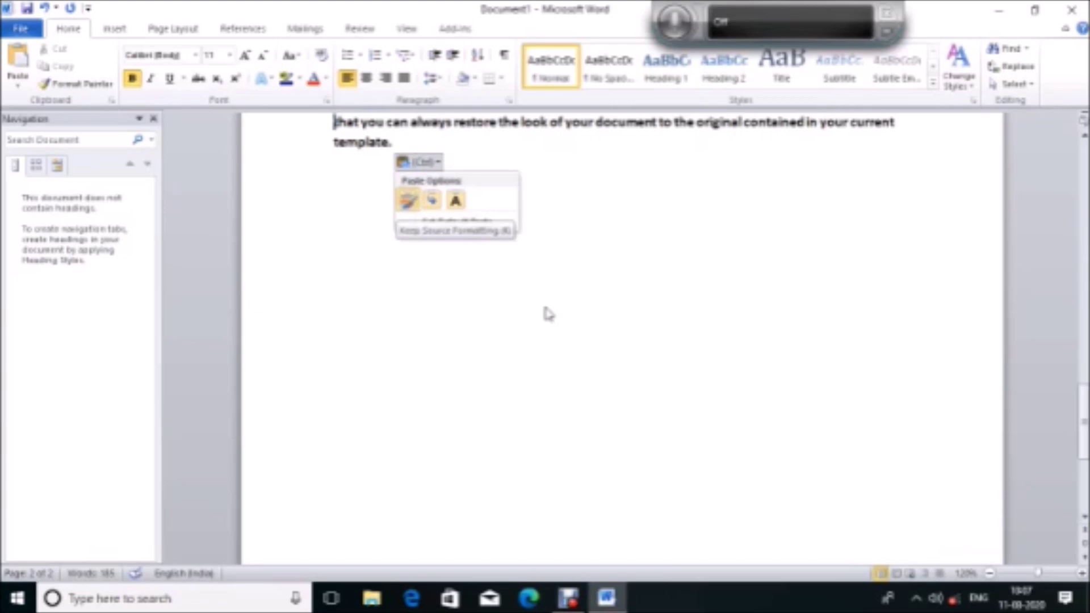
key(Down)
key(Escape)
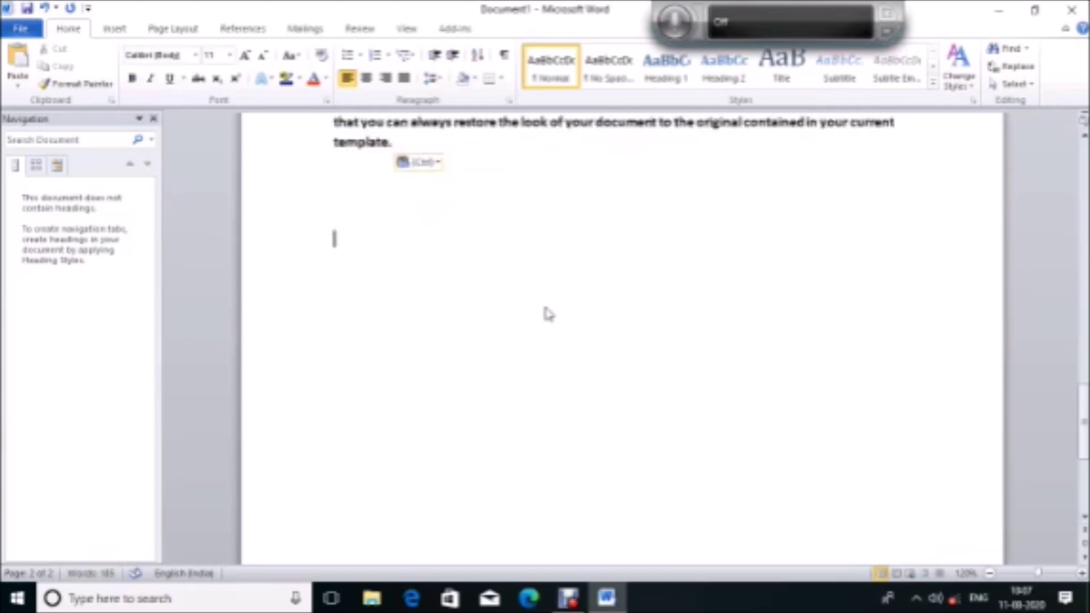
key(ctrl+a)
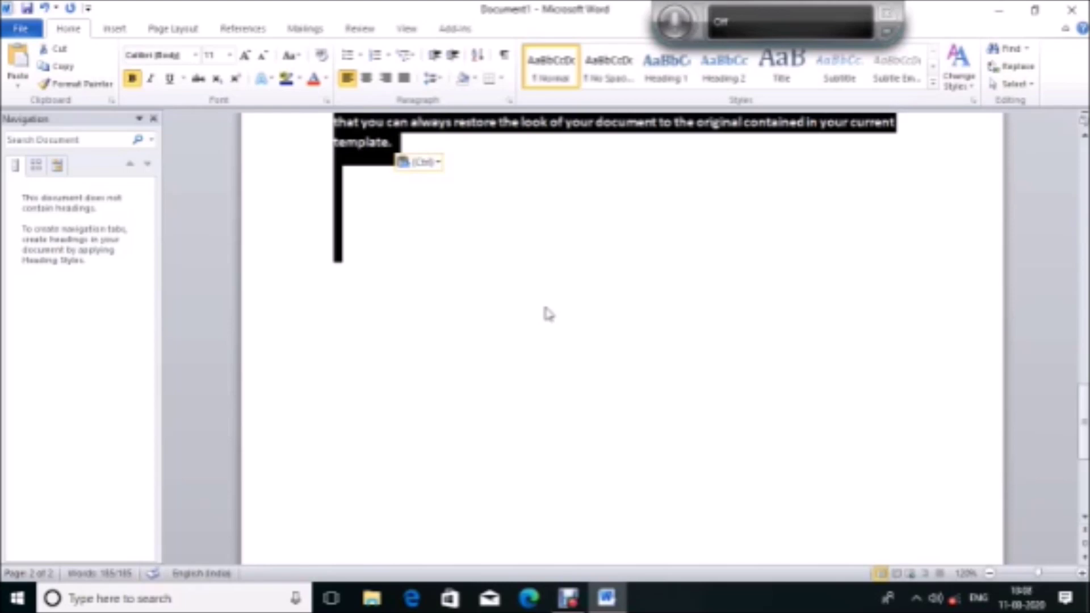
Step: Reselect the document text and add a new empty line after its end
key(Delete)
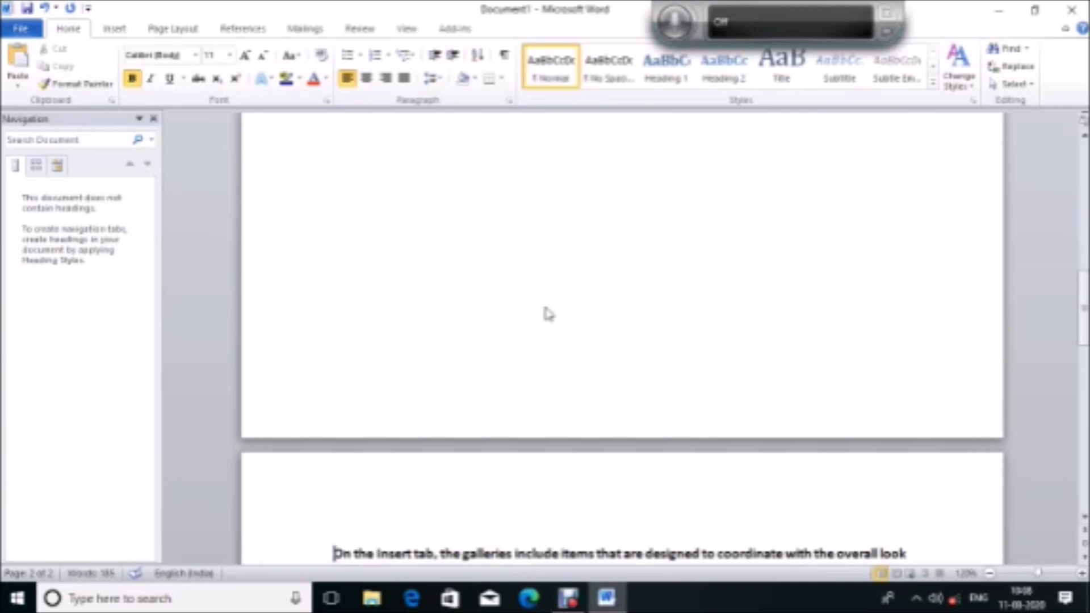
key(ctrl+a)
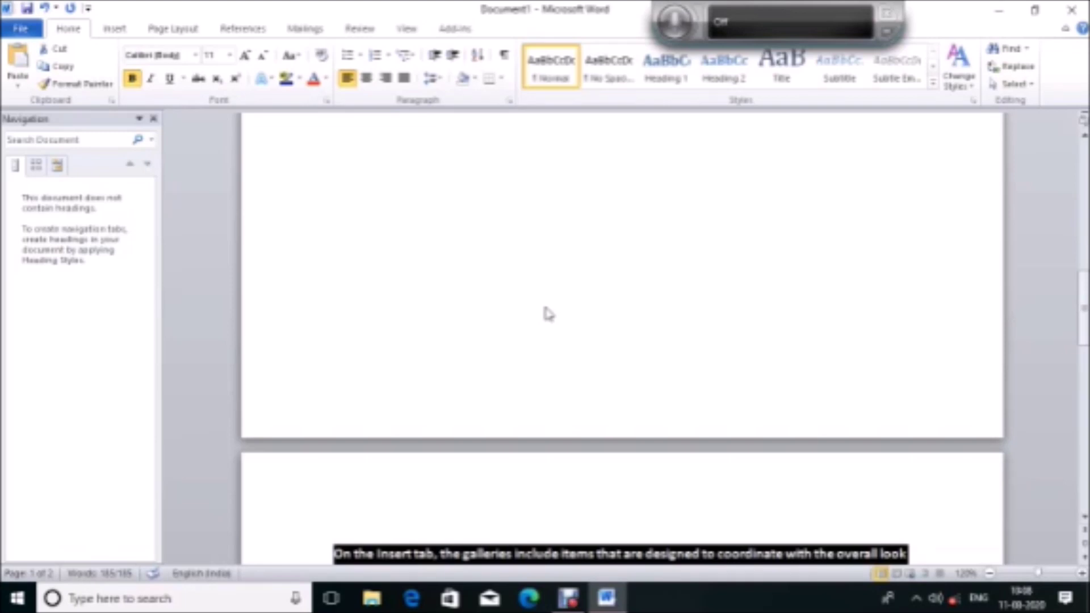
key(ctrl+End)
key(Return)
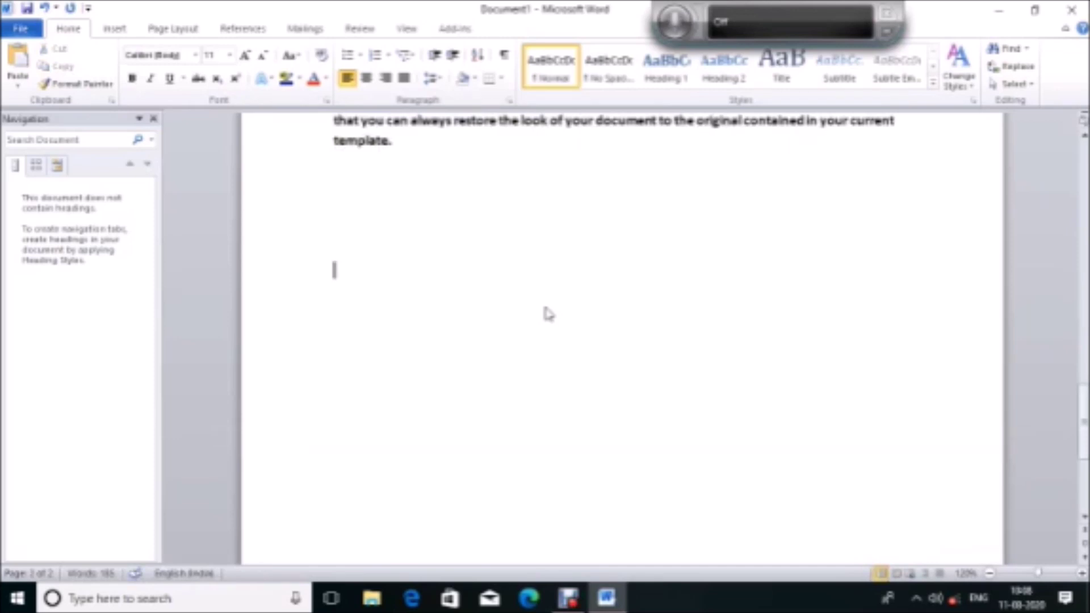
Step: Insert a page break and paste a second copy, bringing the document to 370 words
key(ctrl+Return)
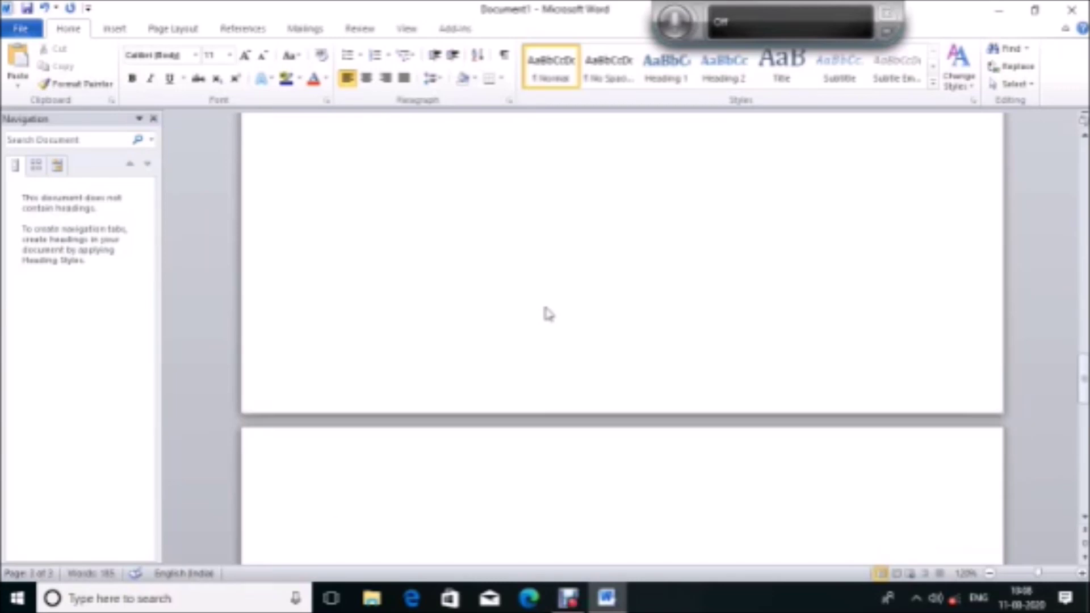
text(On the Insert tab, the galleries include items that are designed to coordinate with the overall look of your document. You can use these galleries to insert tables, headers, footers, lists, cover pages, and other document building blocks. When you create pictures, charts, or diagrams, they also coordinate with your current document look. You can easily change the formatting of selected text in the document text by choosing a look for the selected text from the Quick Styles gallery on the Home tab. You can also format text directly by using the other controls on the Home tab. Most controls offer a choice of using the look from the current theme or using a format that you specify directly. To change the overall look of your document, choose new Theme elements on the Page Layout tab. To change the looks available in the Quick Style gallery, use the Change Current Quick Style Set command. Both the Themes gallery and the Quick Styles gallery provide reset commands so that you can always restore the look of your document to the original contained in your current template.)
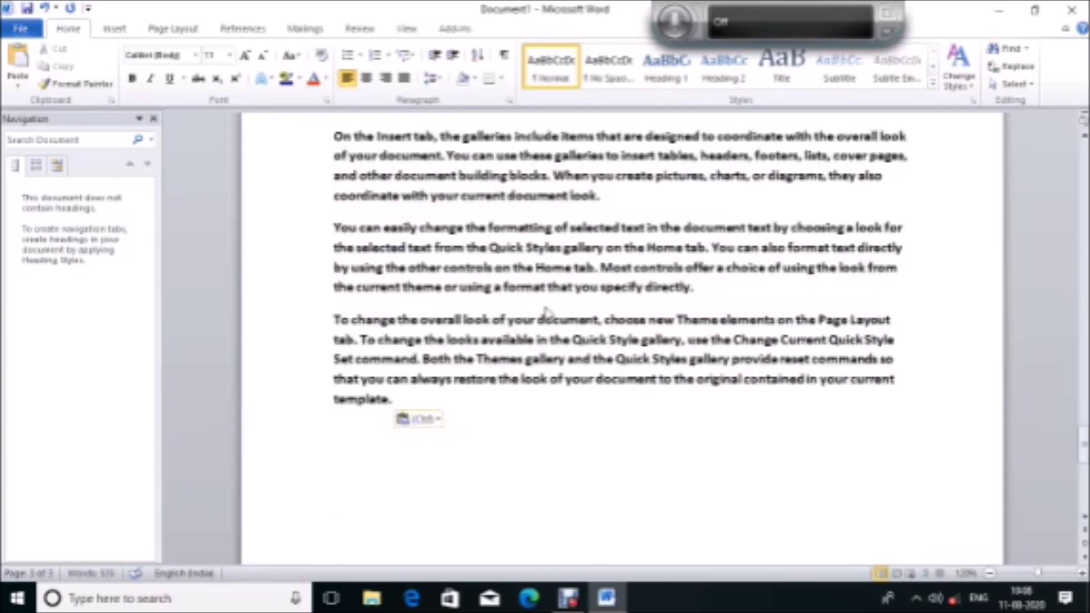
key(BackSpace)
key(BackSpace)
key(BackSpace)
key(Up)
key(Up)
key(ctrl)
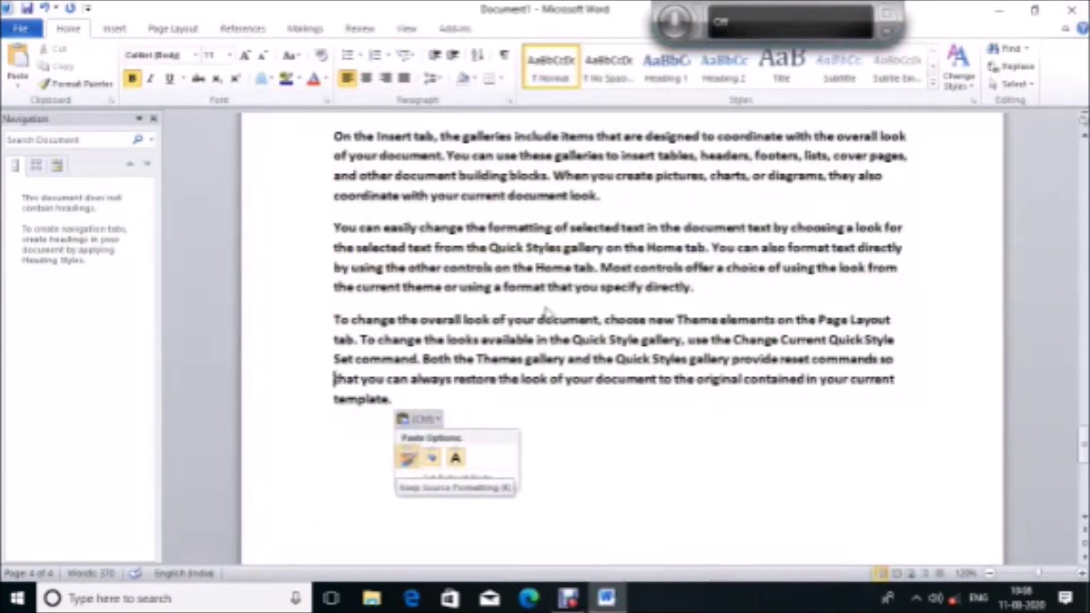
Step: Browse the Paste Options choices, then dismiss them without changing the paste formatting
key(Down)
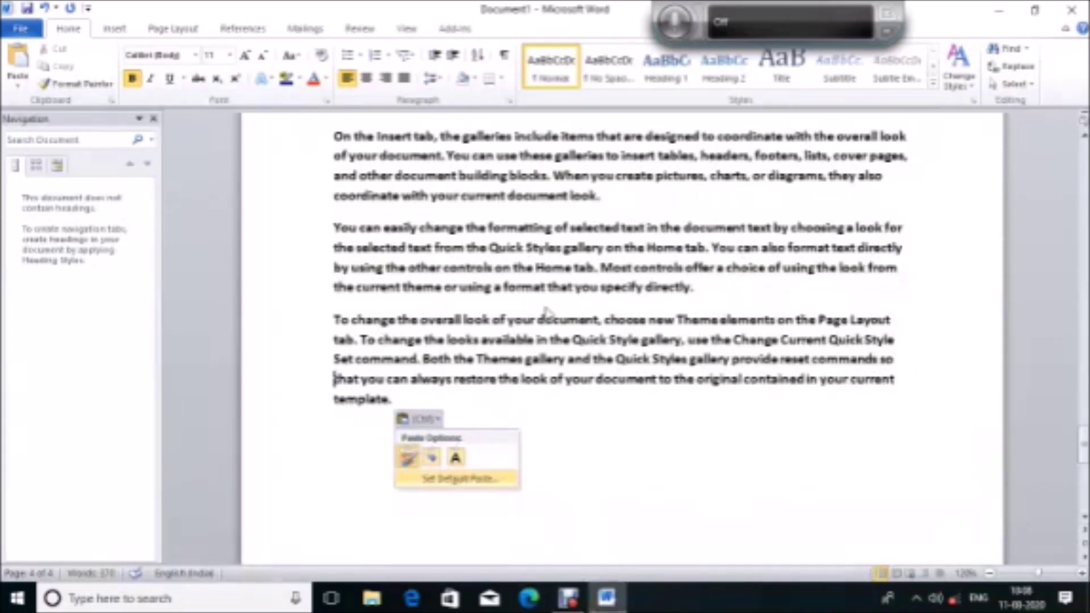
key(Up)
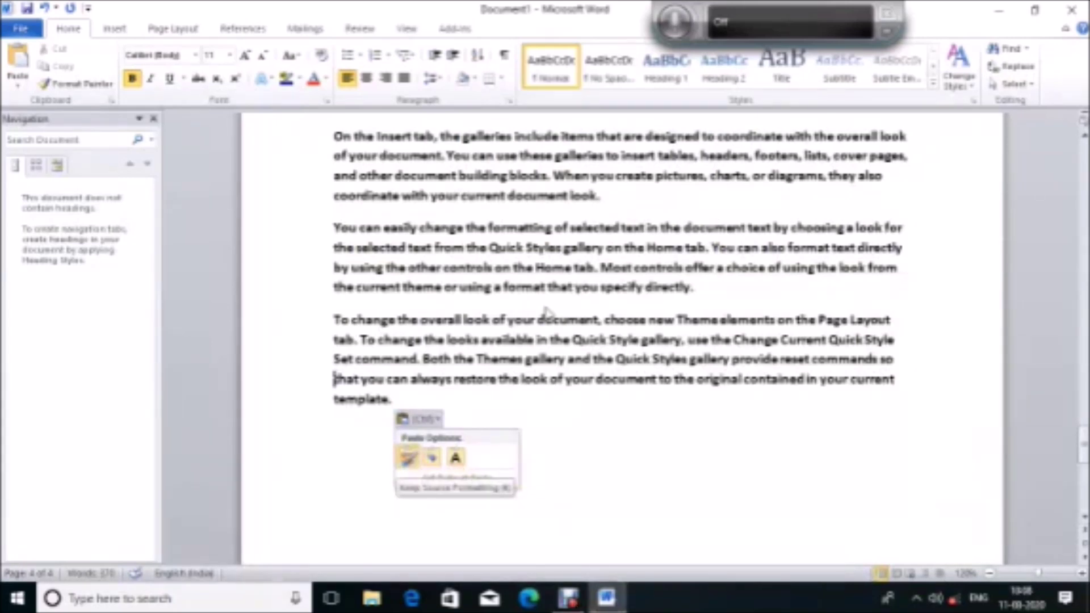
key(Escape)
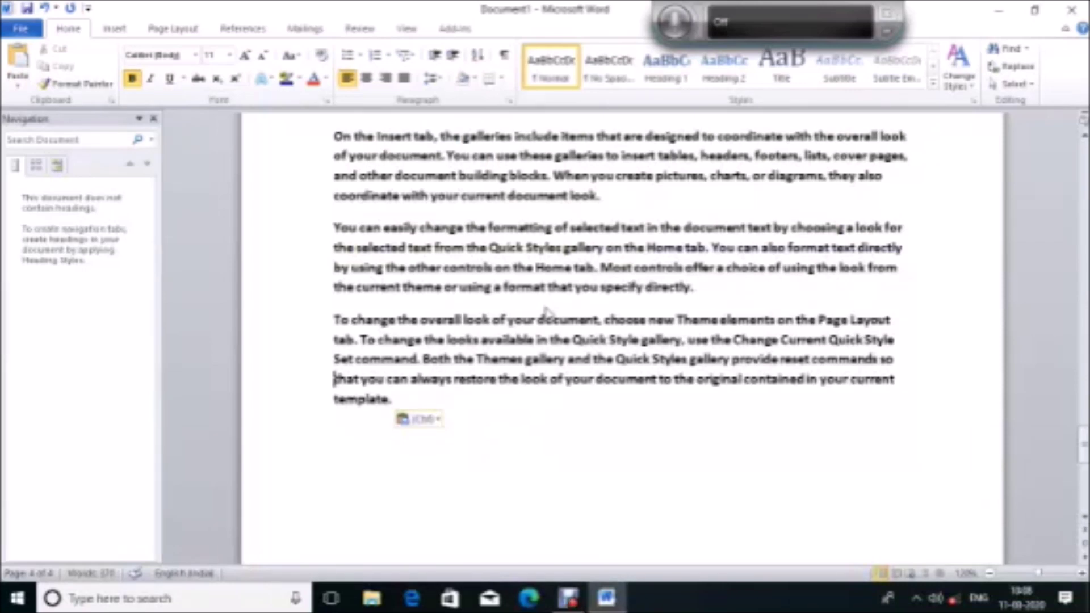
Step: Jump to the empty last page at the very end of the document
key(Up)
key(ctrl+z)
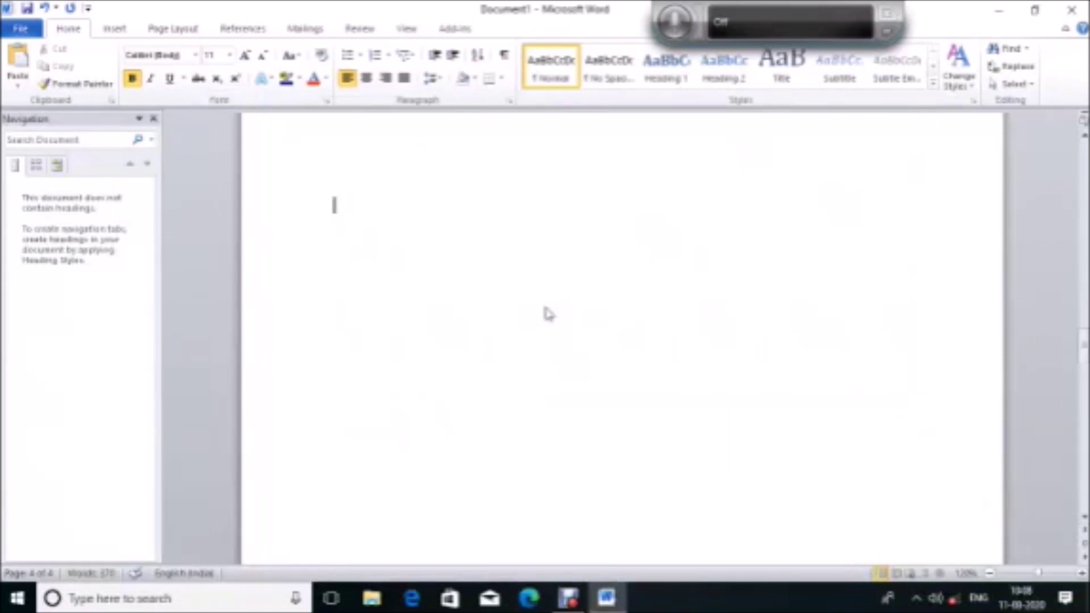
scroll(549, 314, down, 5)
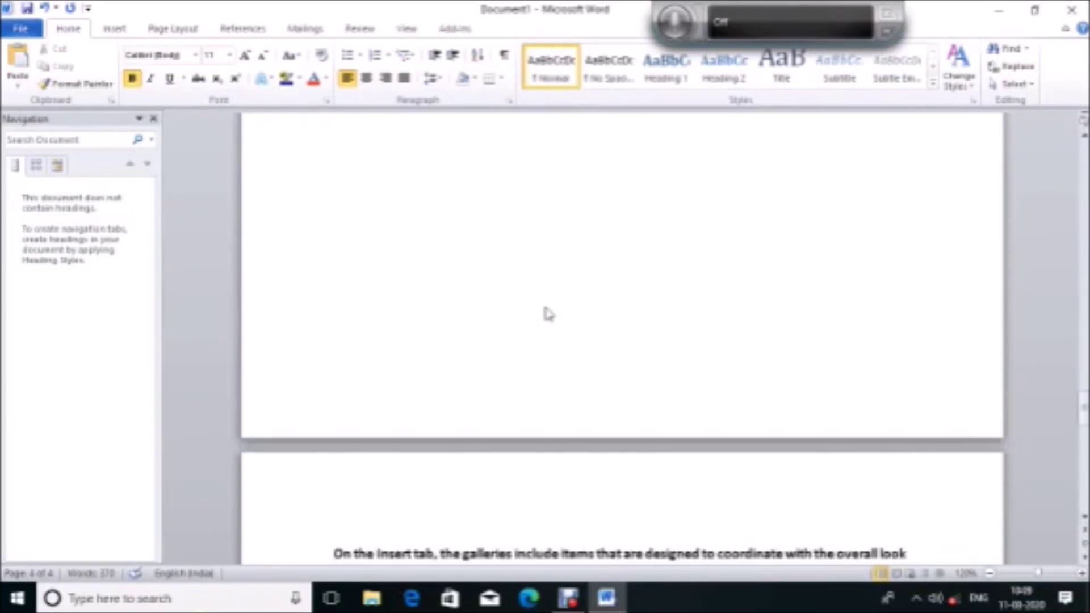
Step: Step back up through the last two pages, then select all the document's text
key(ctrl+z)
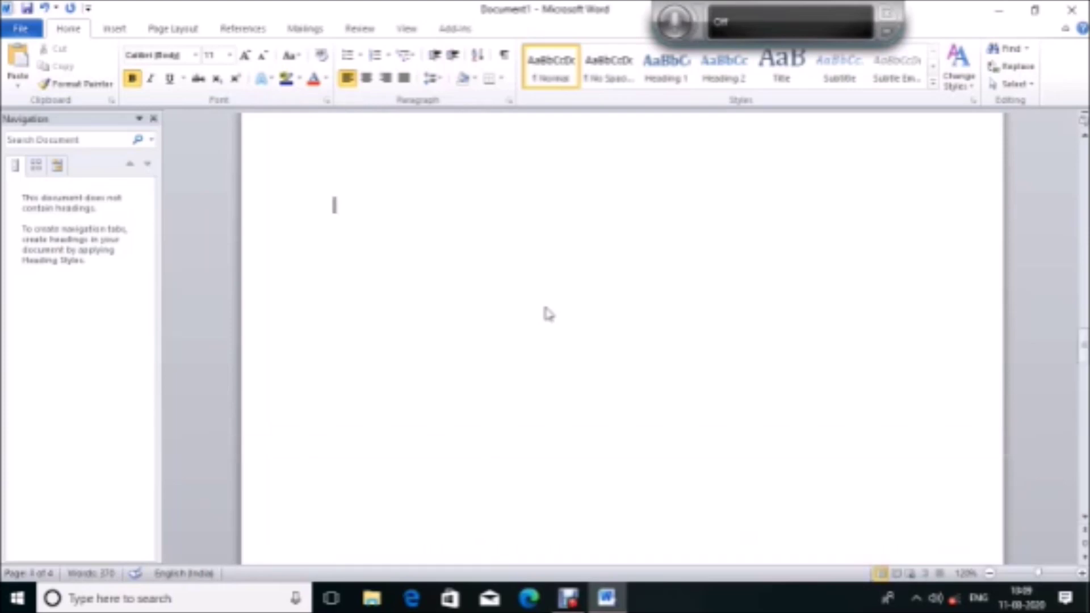
key(ctrl+z)
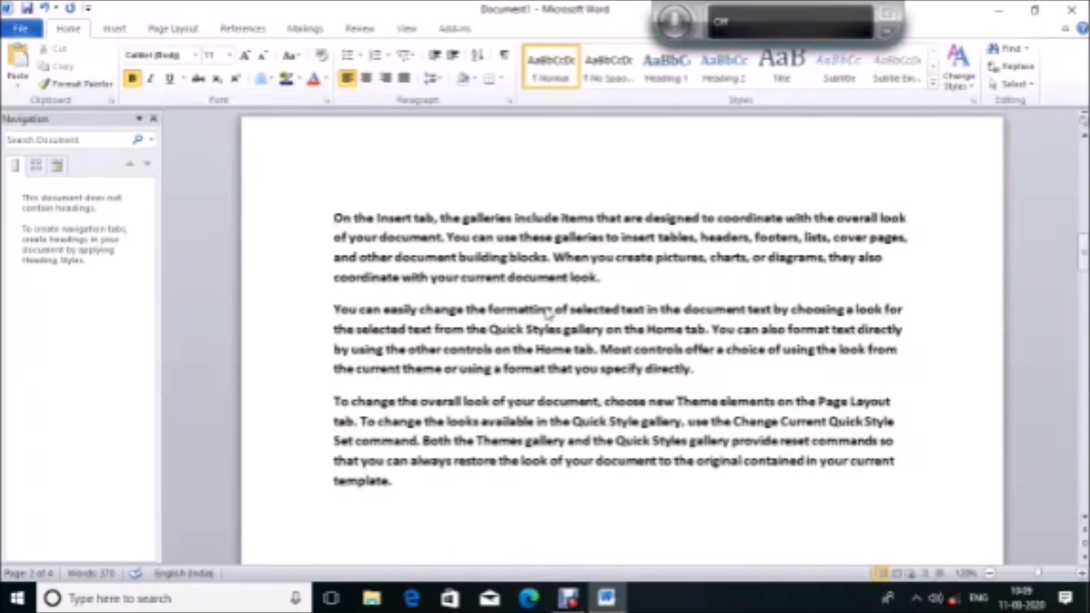
key(ctrl+a)
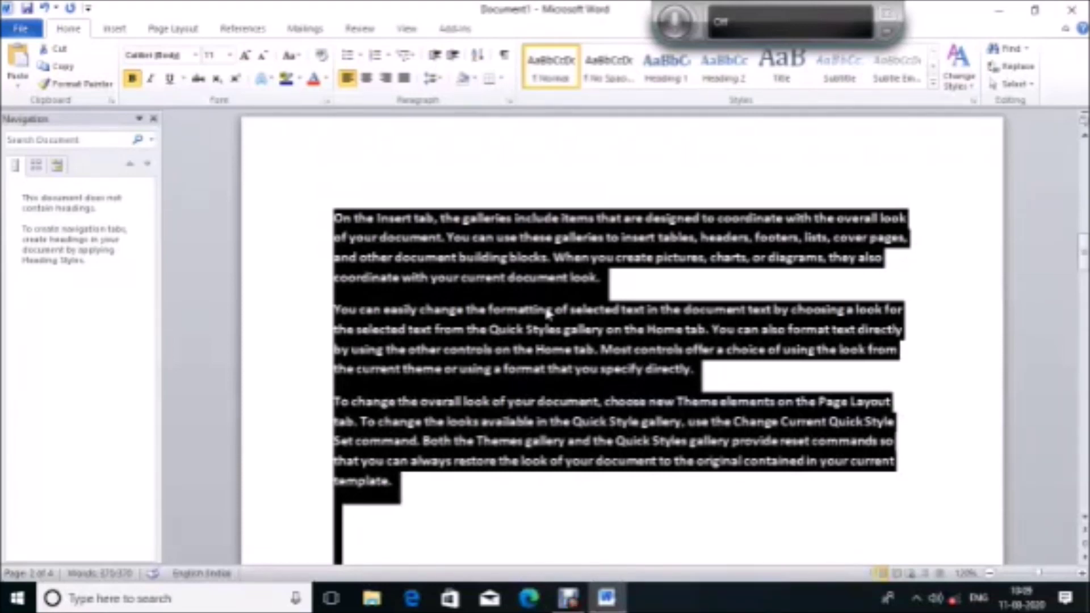
Step: Delete the selected 370 words so no text remains in the document
key(Delete)
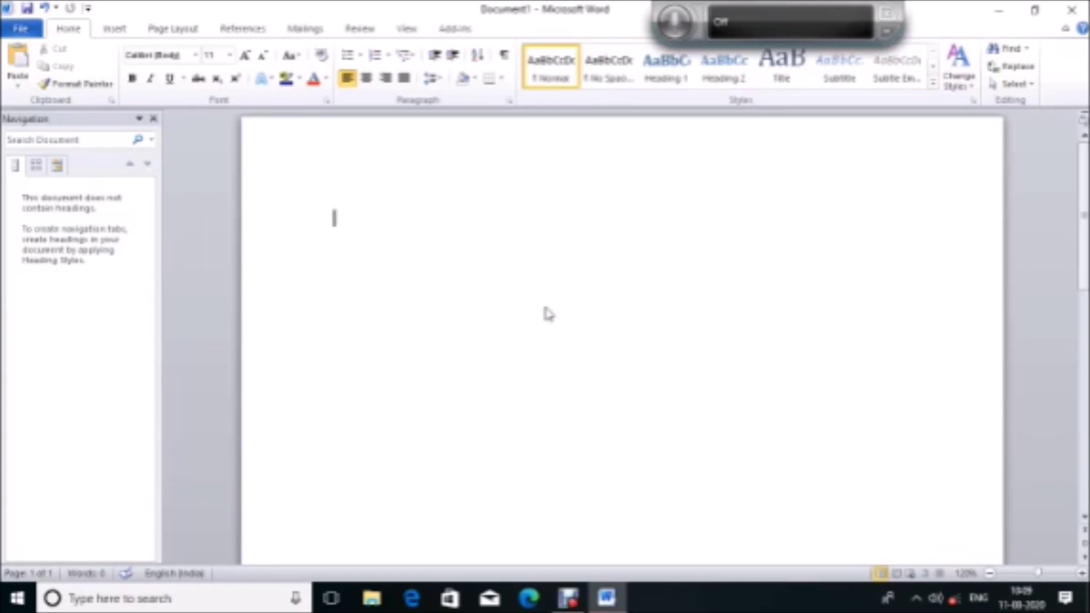
Step: Generate three sample paragraphs with =rand(), select them all, and open the Font dialog
text(-ra)
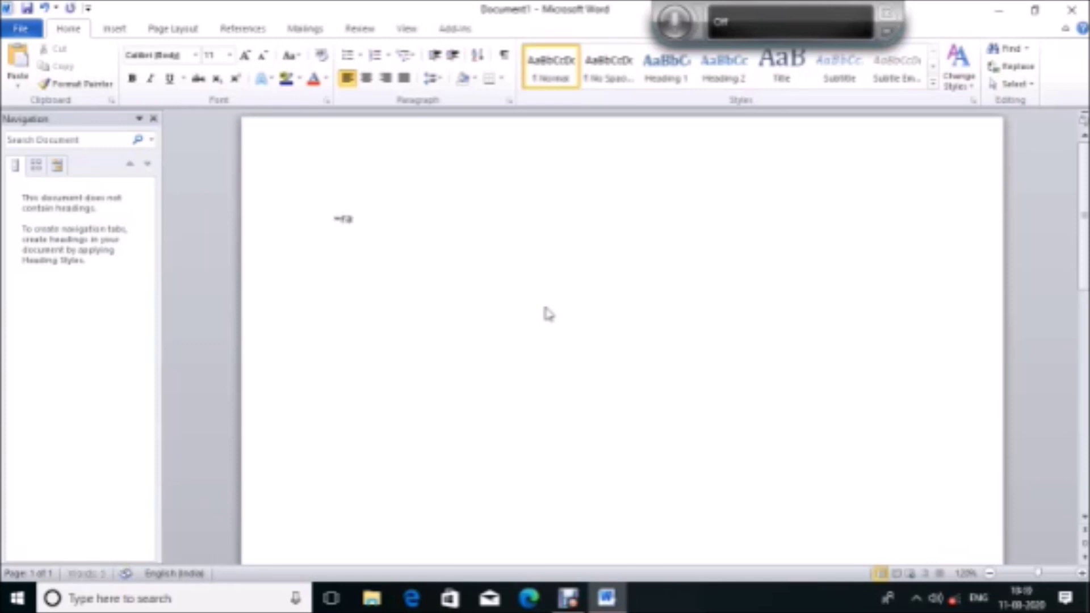
text(nd())
key(Return)
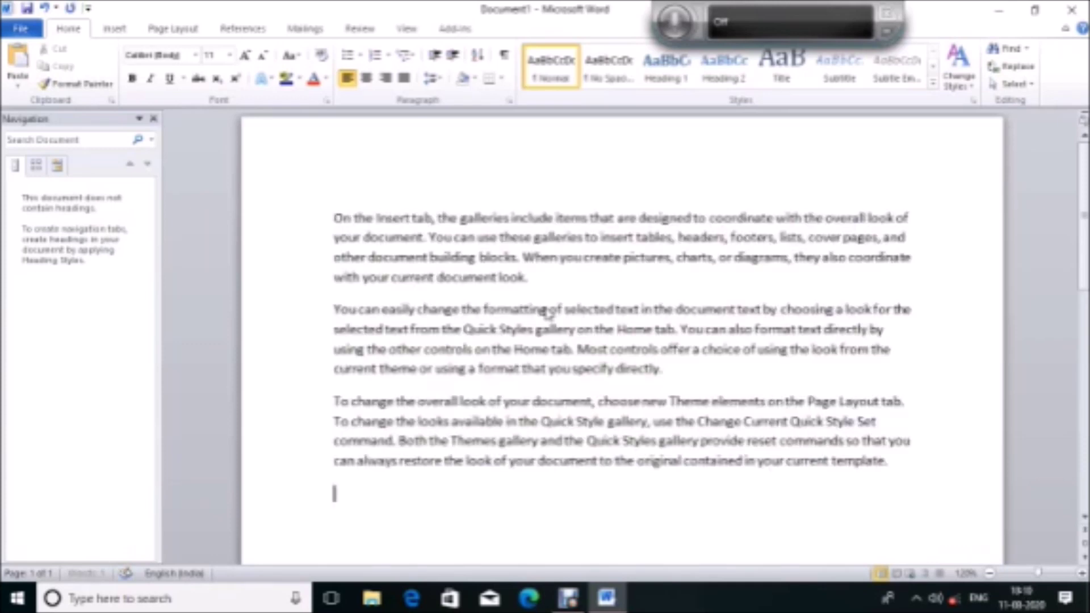
key(ctrl+Home)
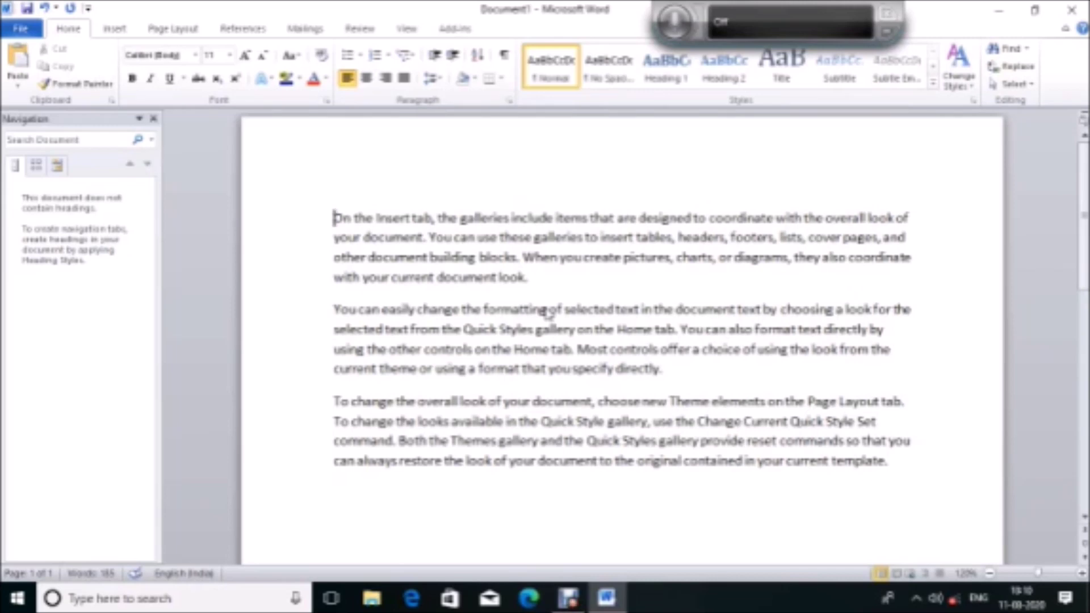
key(ctrl+a)
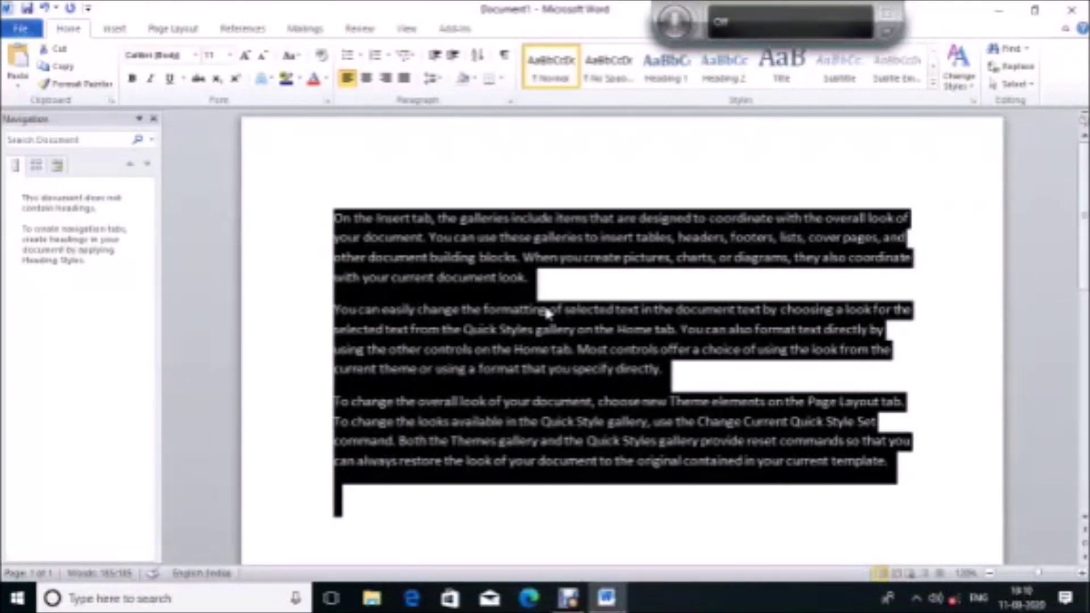
key(ctrl+d)
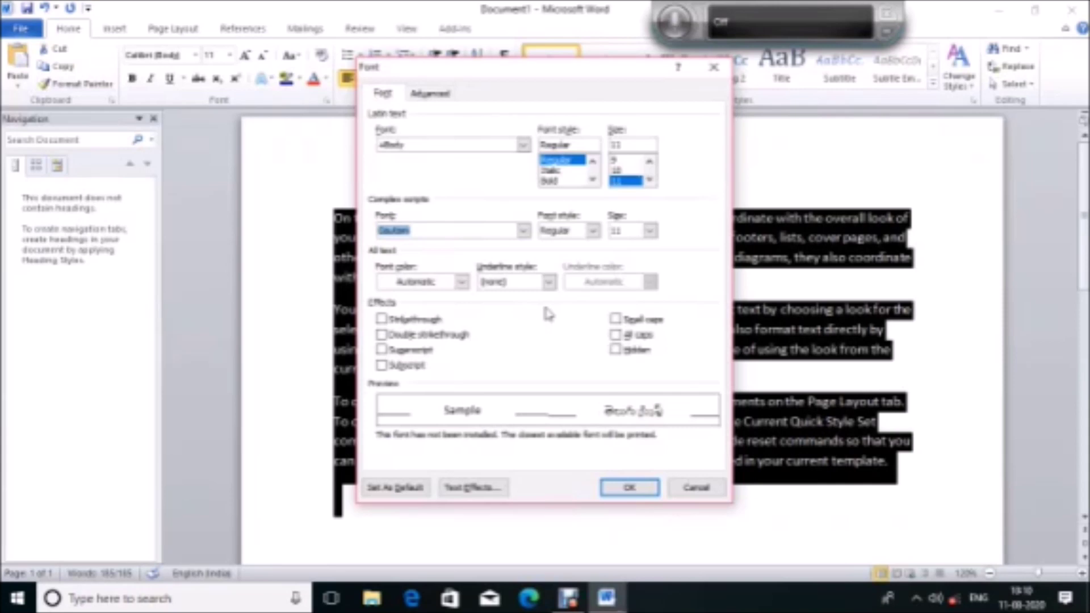
Step: Choose Agency FB from the Font list and set the font style to Italic
key(alt+f)
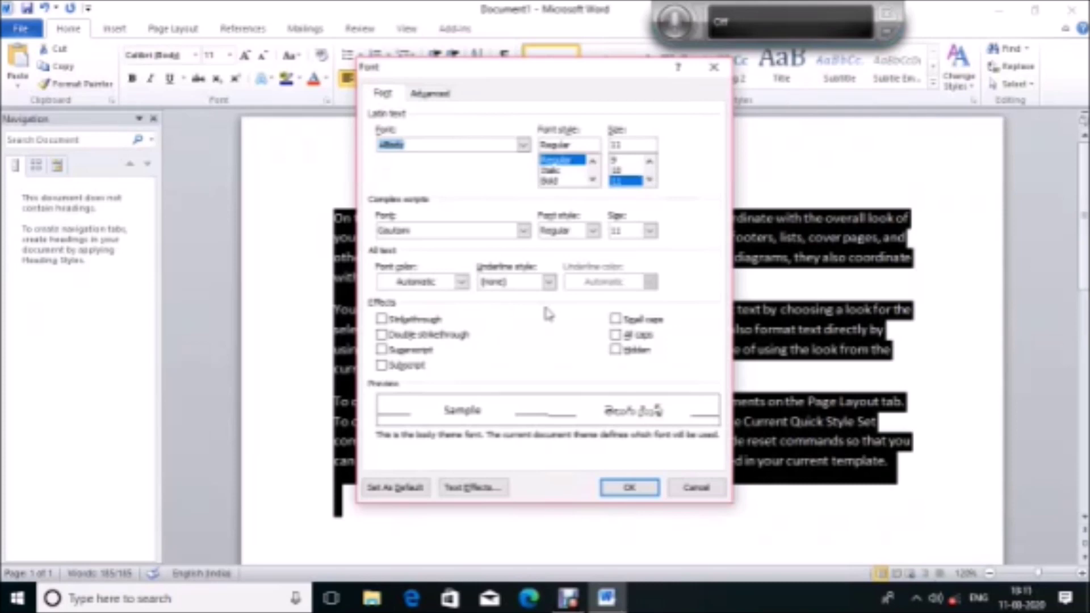
key(alt+Down)
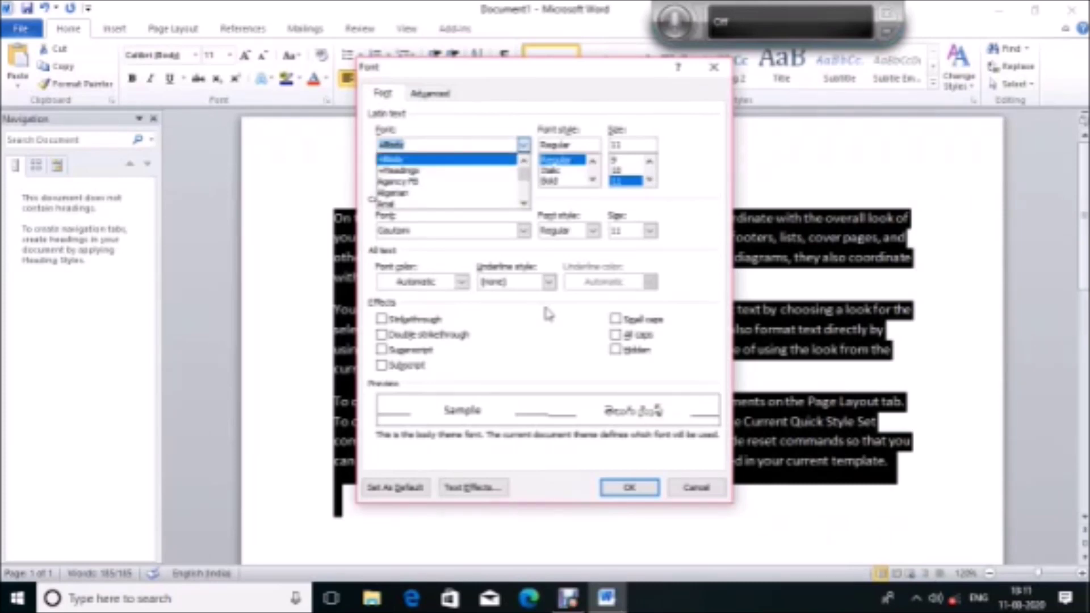
key(Down)
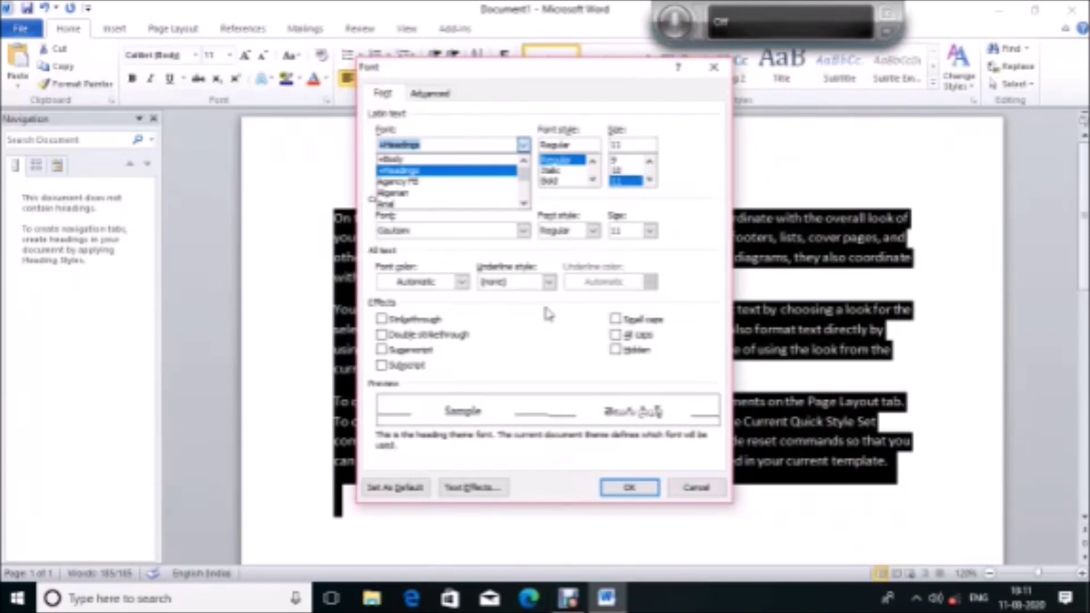
key(Down)
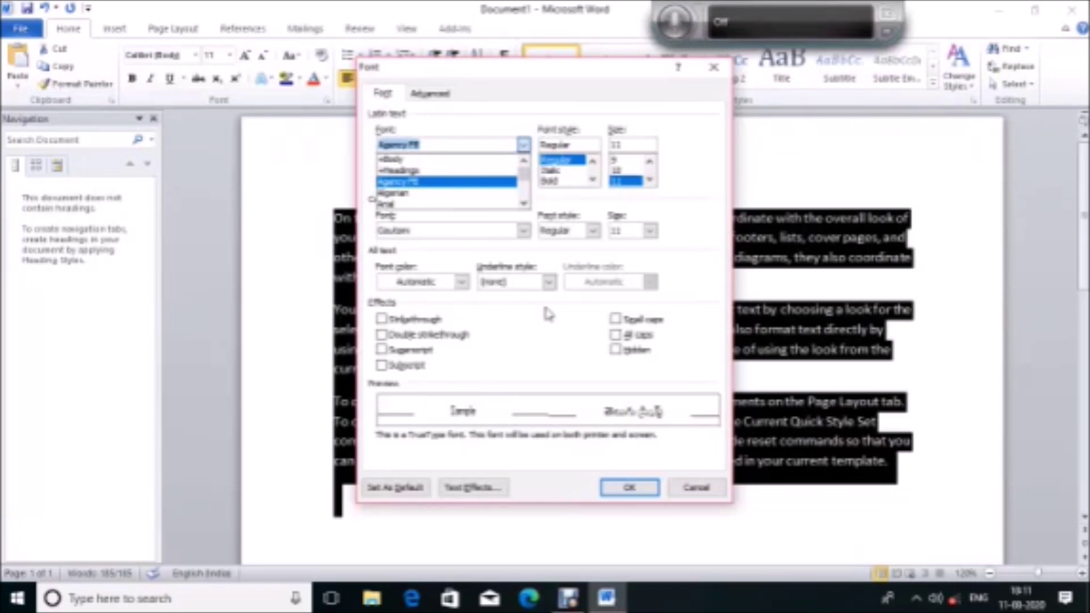
key(Tab)
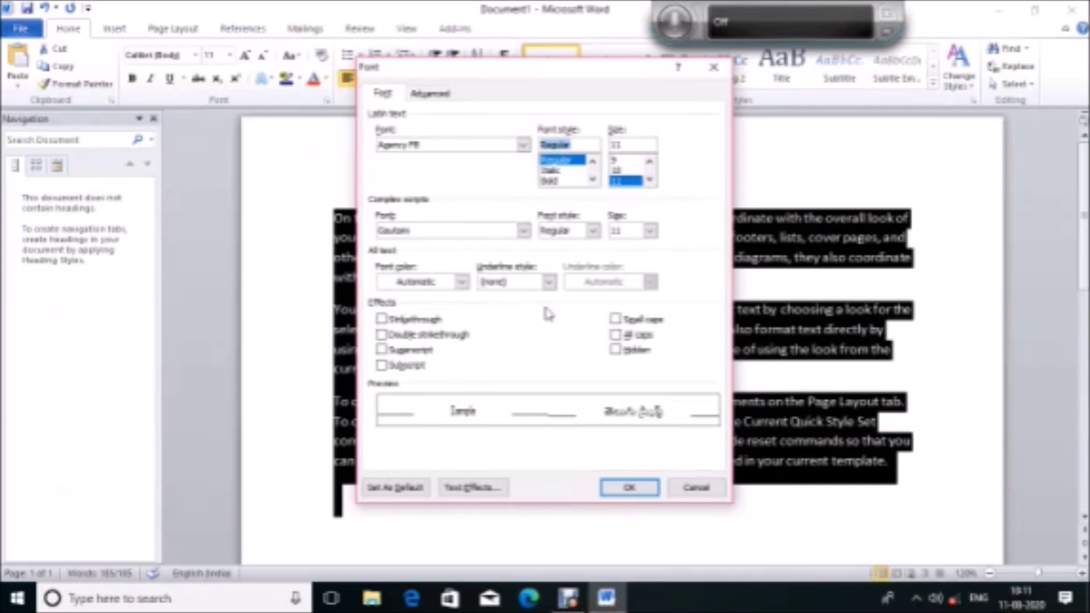
key(Down)
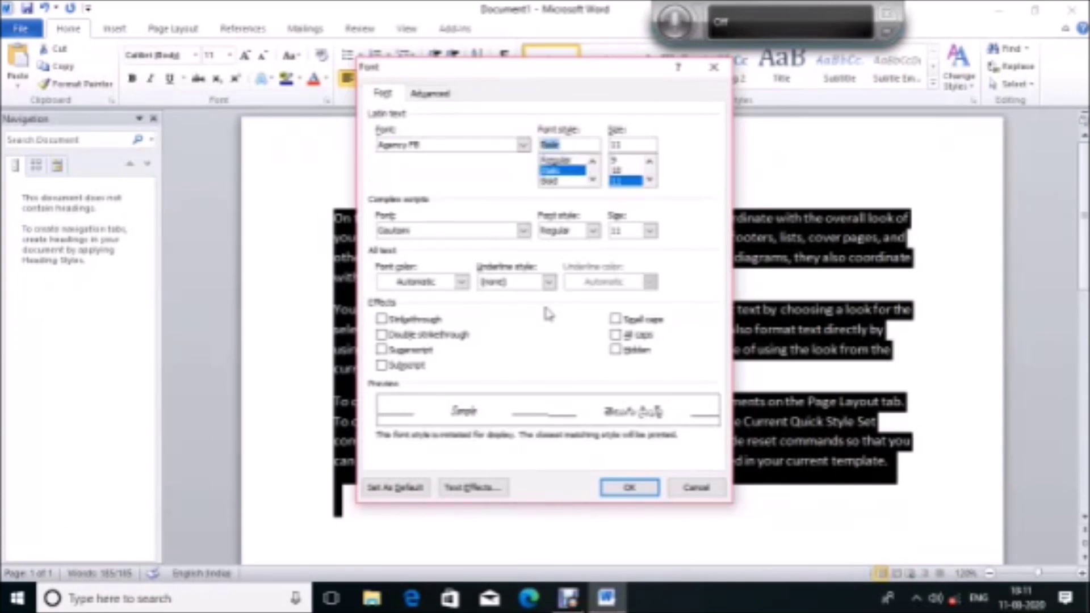
Step: Try Bold and Bold Italic, return the style to Regular, then lower the size below 11
key(Down)
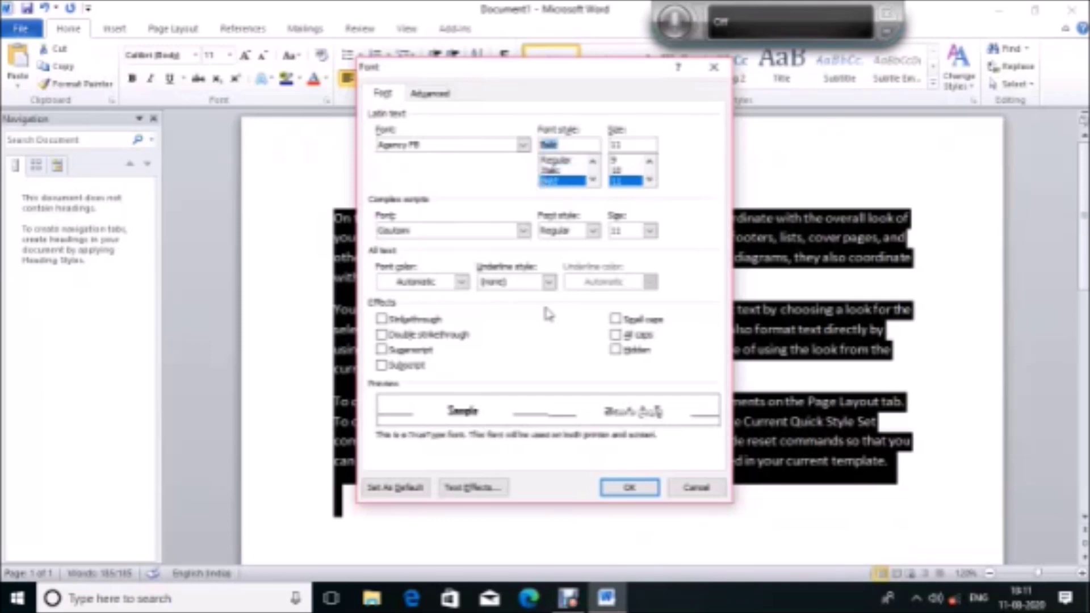
key(Down)
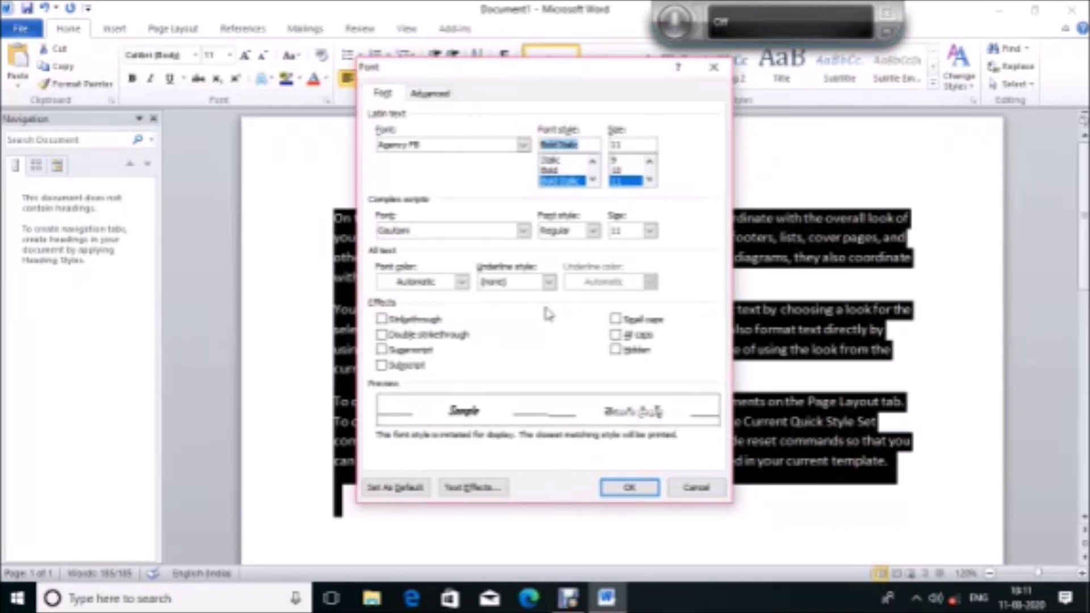
key(Up)
key(Up)
key(Up)
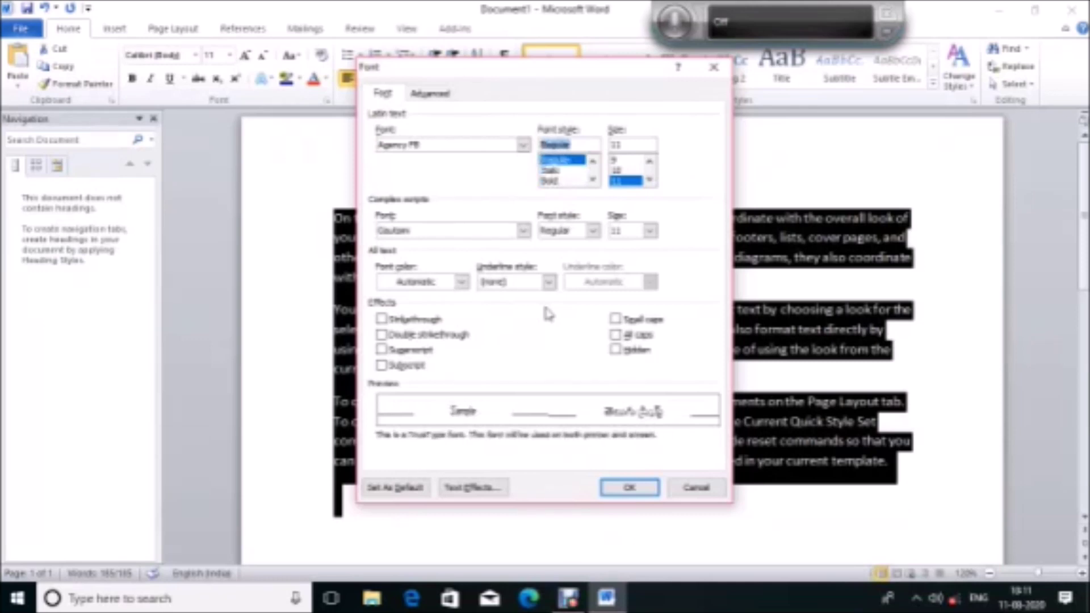
key(Tab)
key(Up)
key(Up)
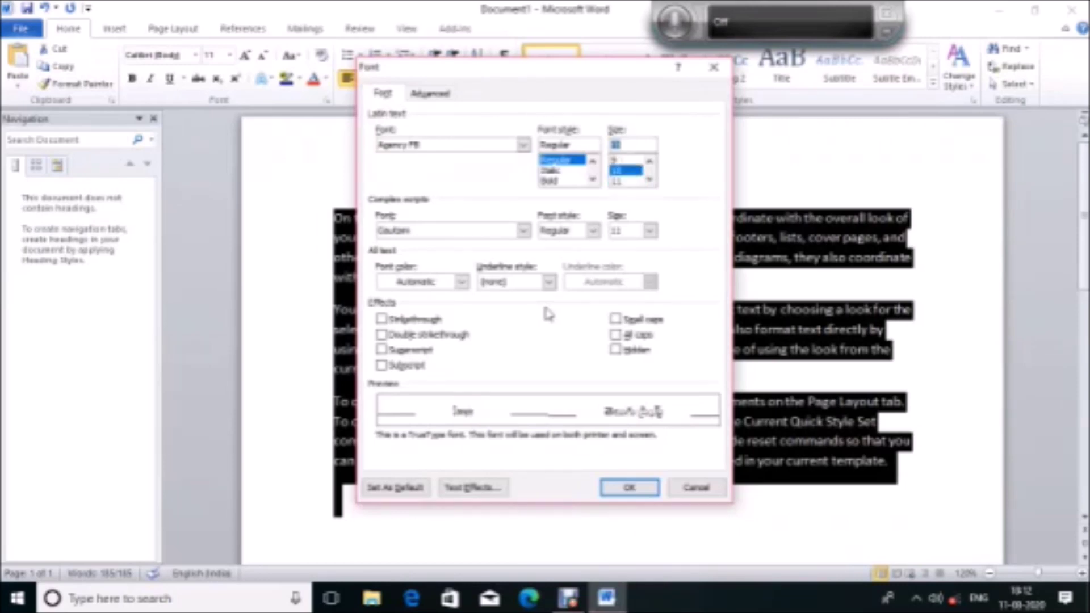
Step: Preview font sizes from 8 up to 72, then settle the size at 12
key(Up)
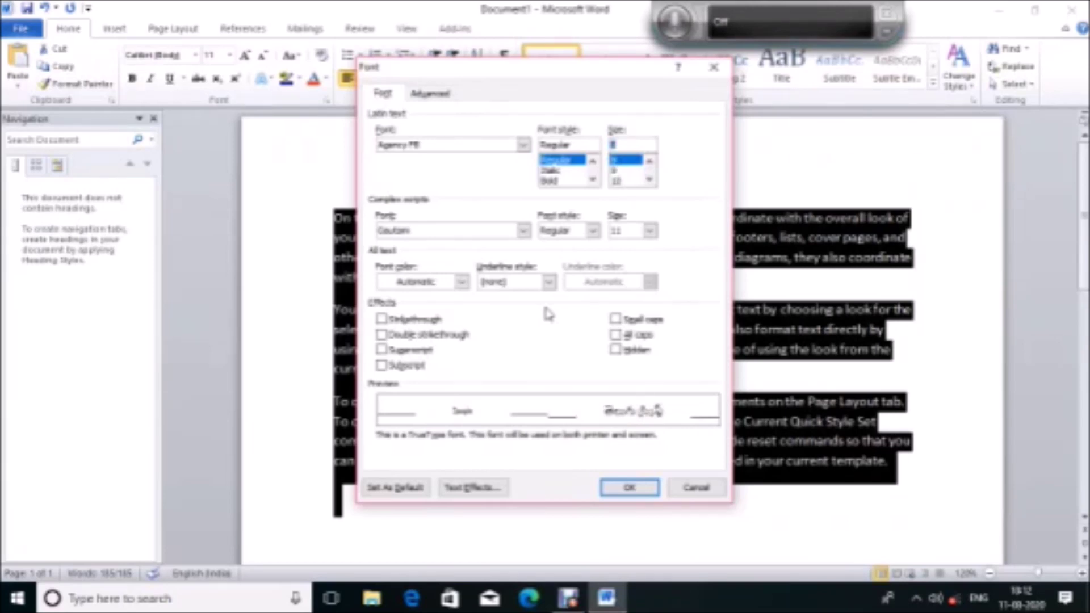
key(Down)
key(Down)
key(Down)
key(Down)
key(Down)
key(Down)
key(Down)
key(Down)
key(Down)
key(Down)
key(Down)
key(Down)
key(Down)
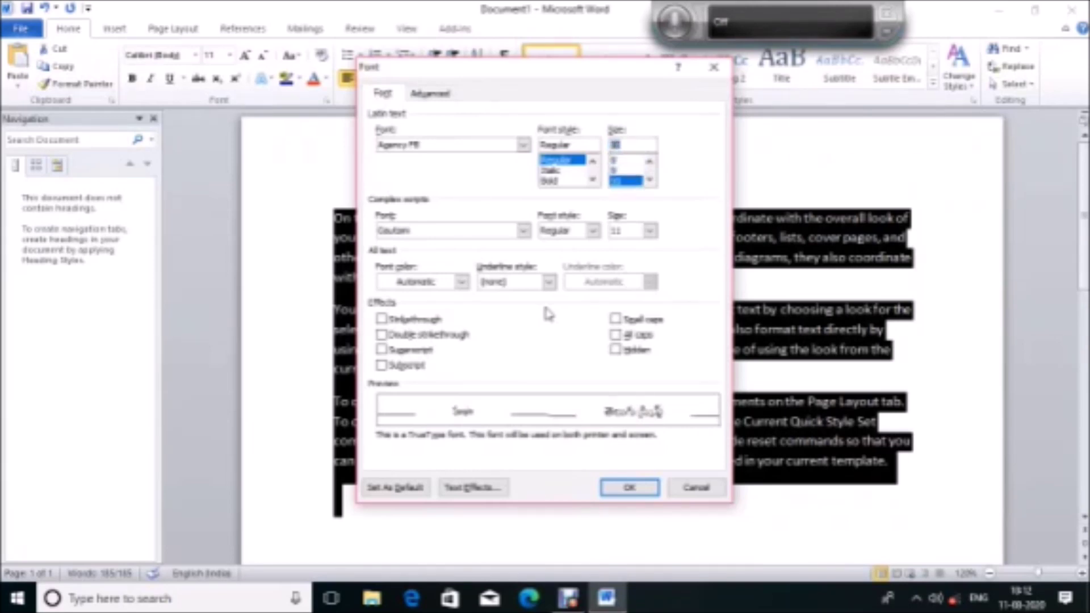
key(Down)
key(Down)
key(Down)
key(Down)
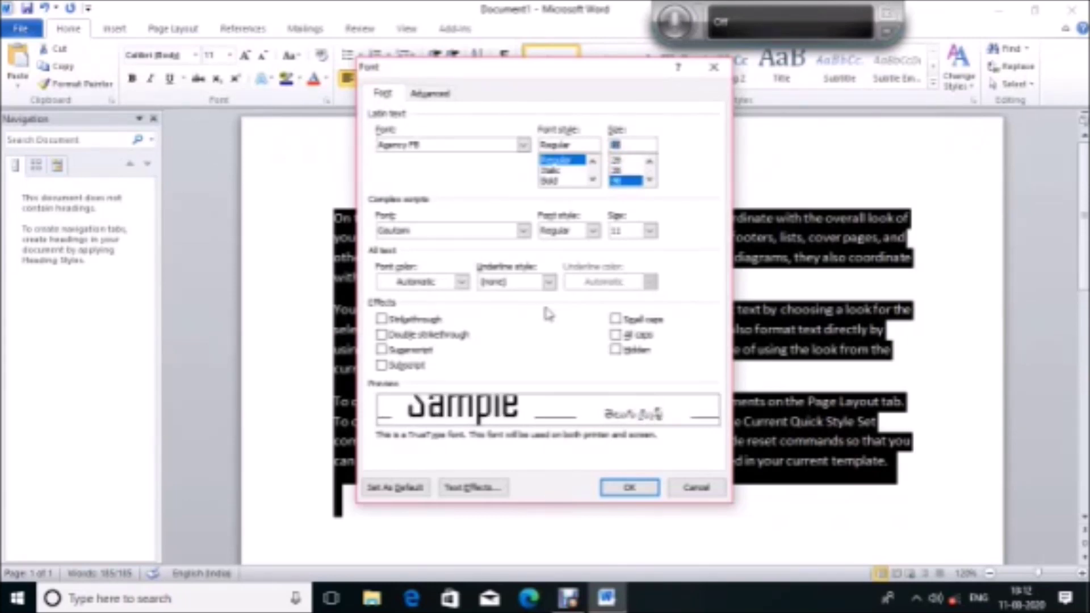
key(Down)
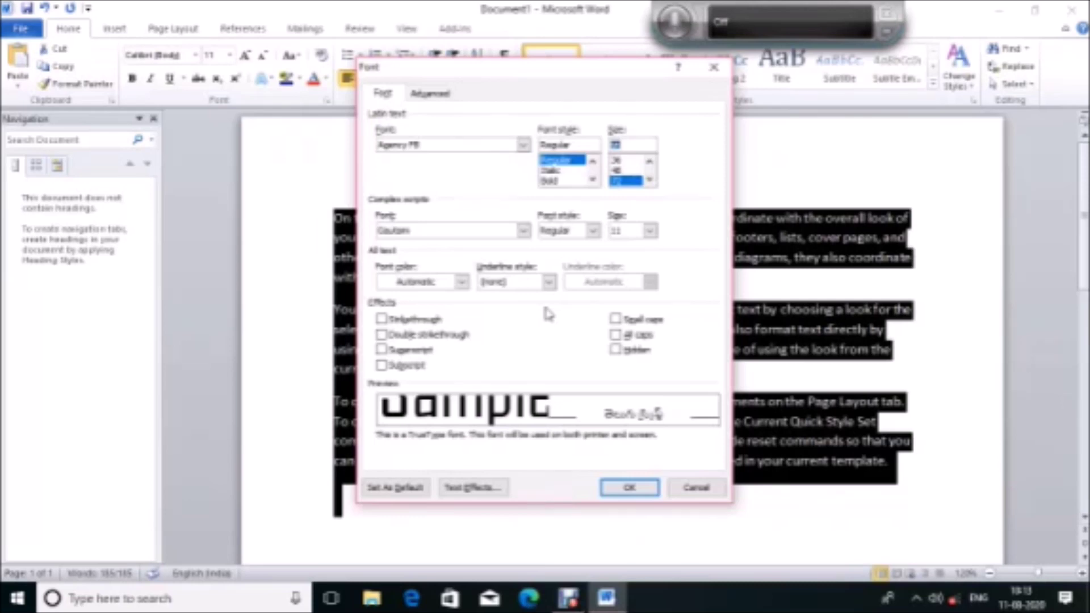
key(Up)
key(Up)
key(Up)
key(Up)
key(Up)
key(Up)
key(Up)
key(Up)
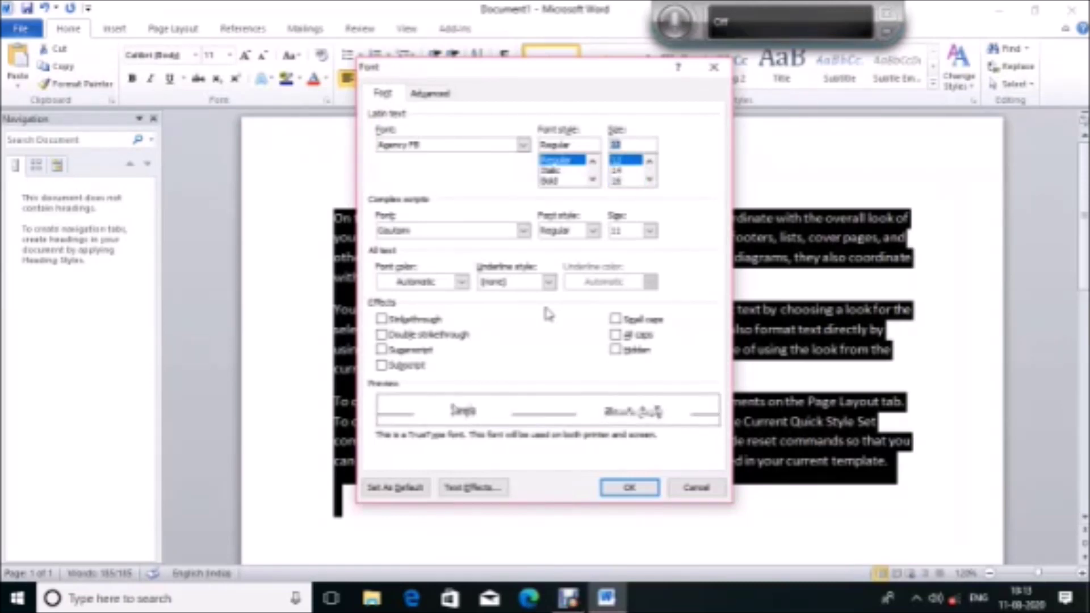
key(Down)
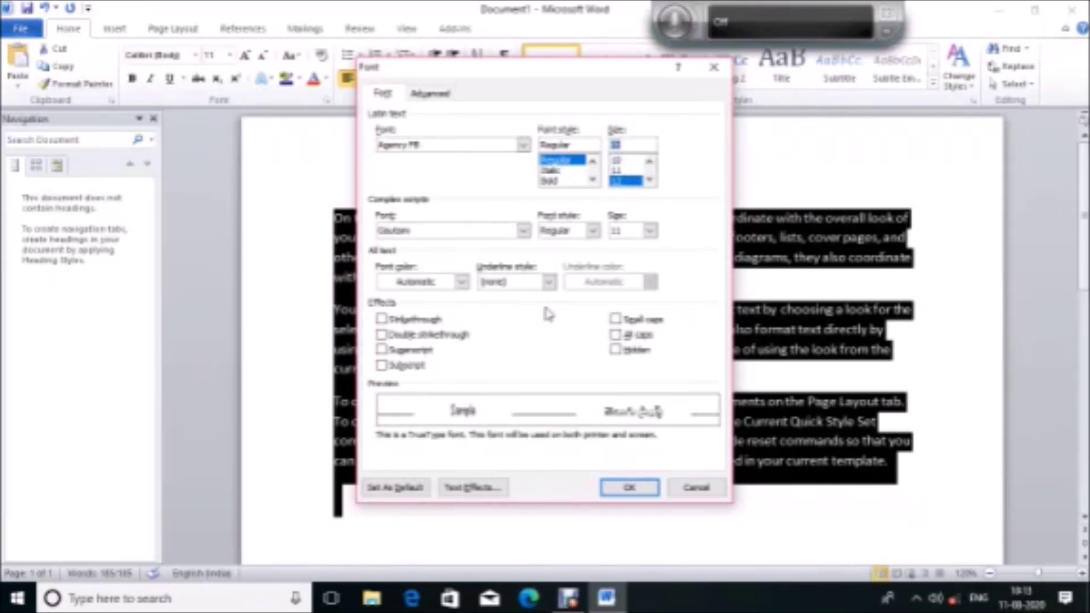
key(Tab)
key(Tab)
key(Tab)
key(Tab)
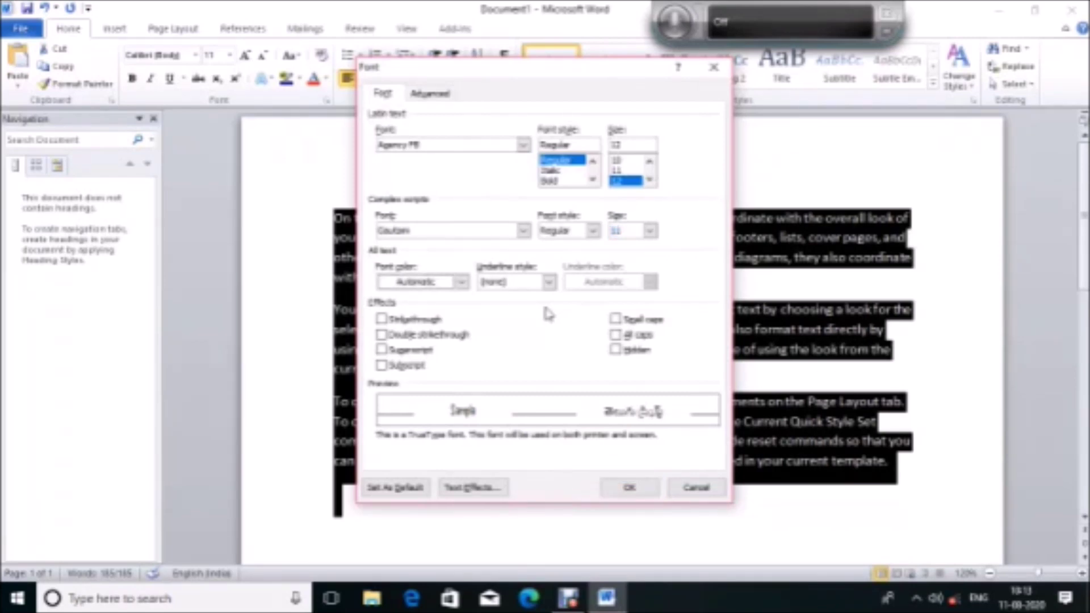
key(alt+u)
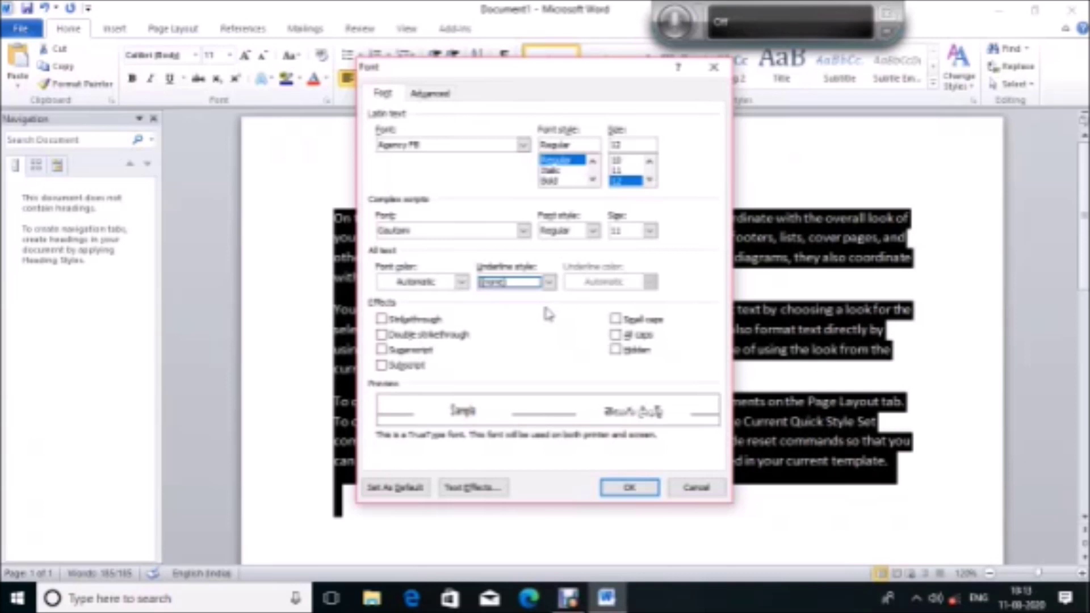
key(alt+Down)
key(Down)
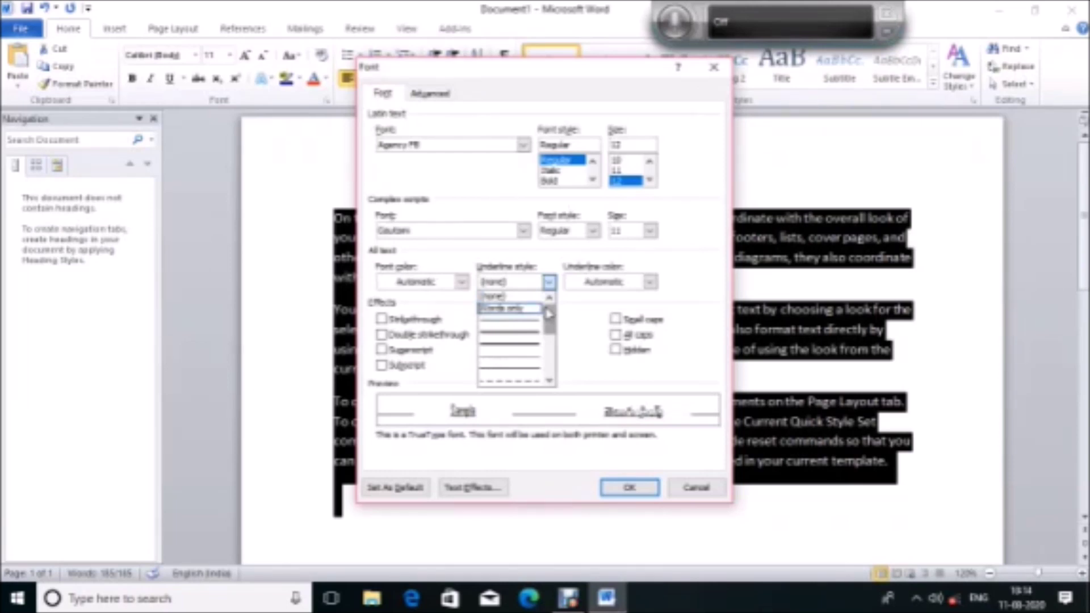
key(Down)
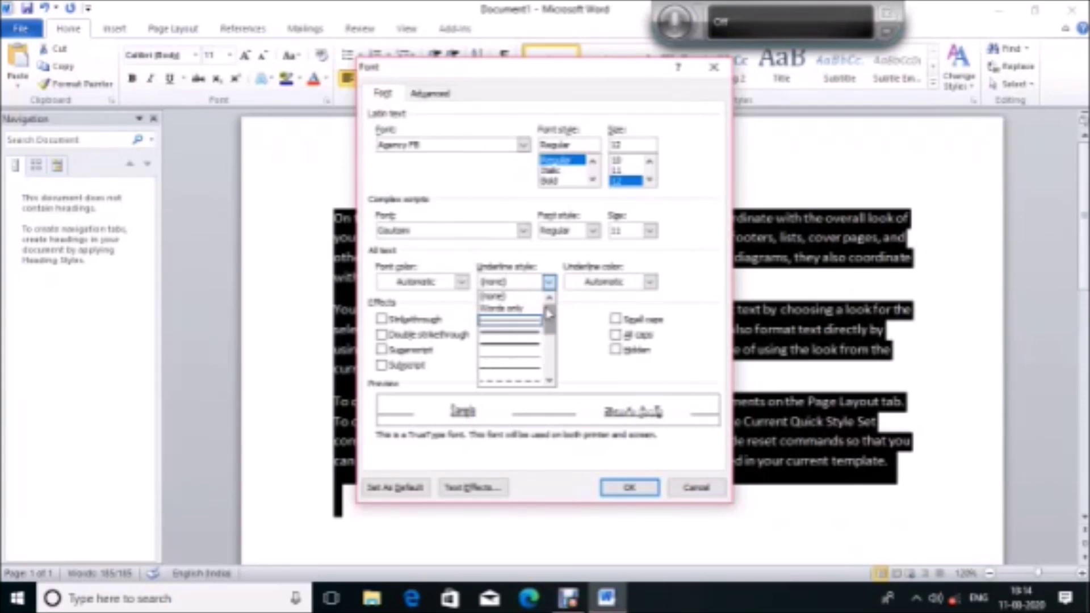
key(Down)
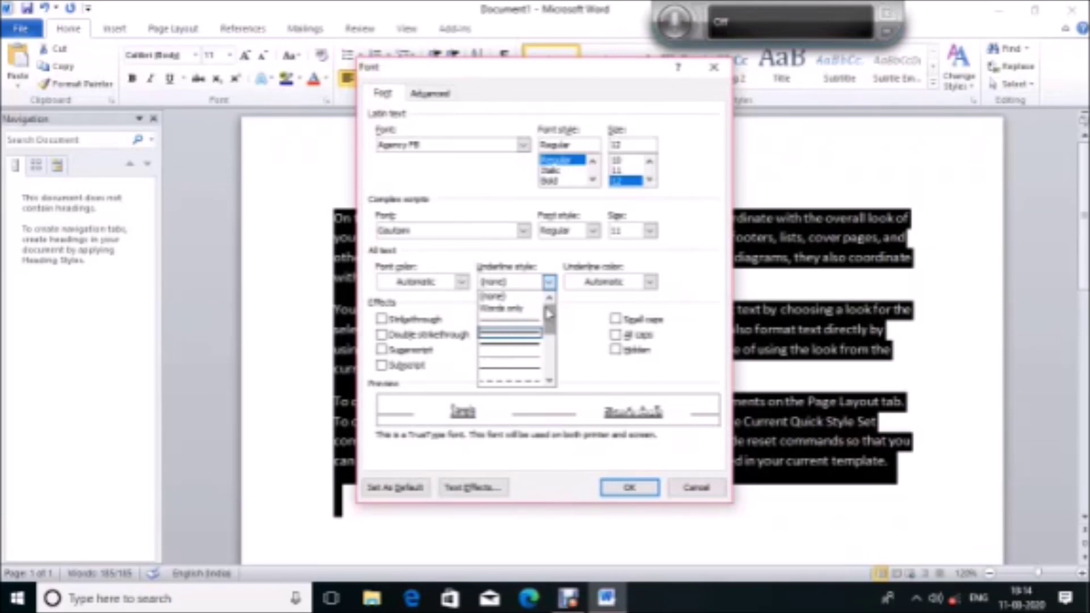
key(Down)
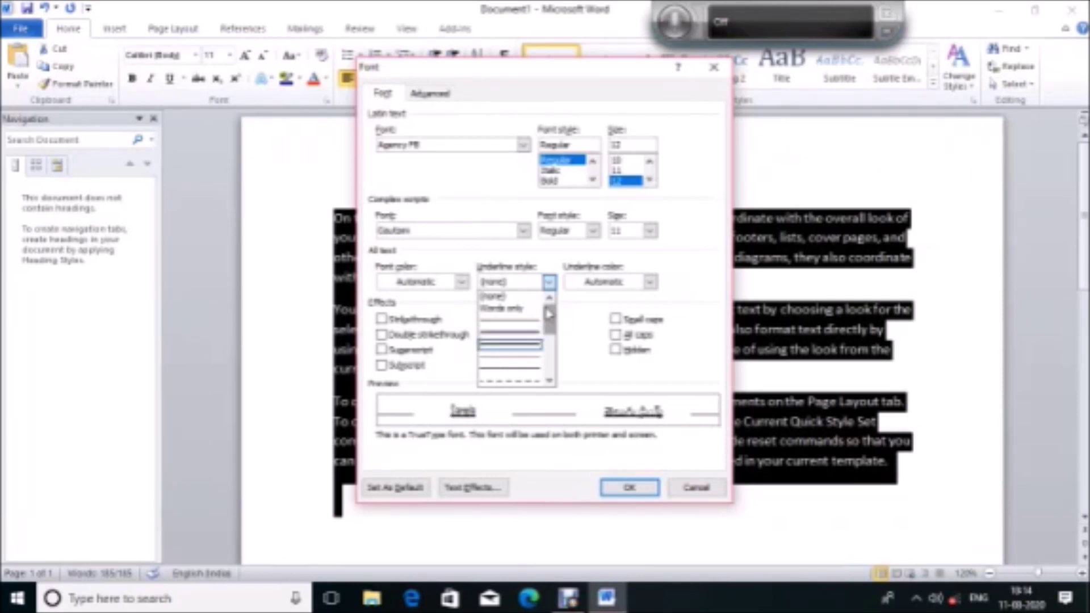
key(Down)
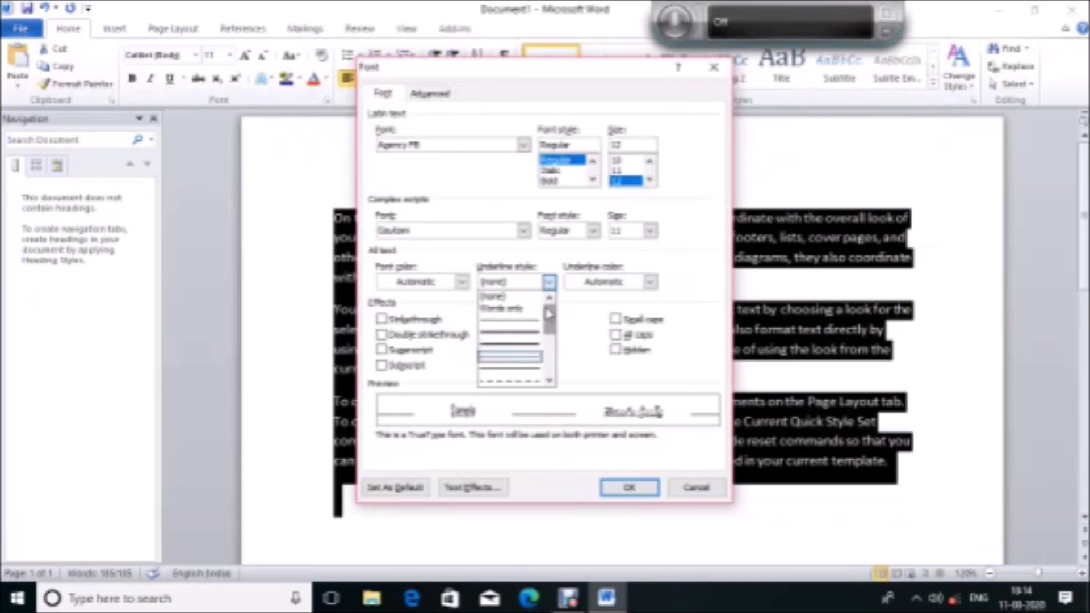
key(Down)
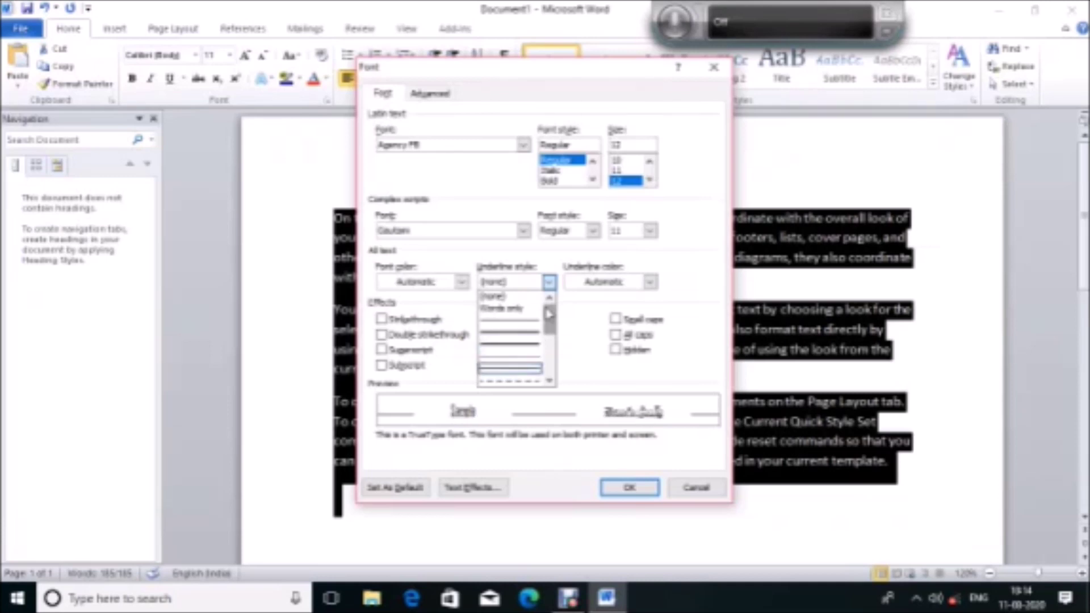
key(Down)
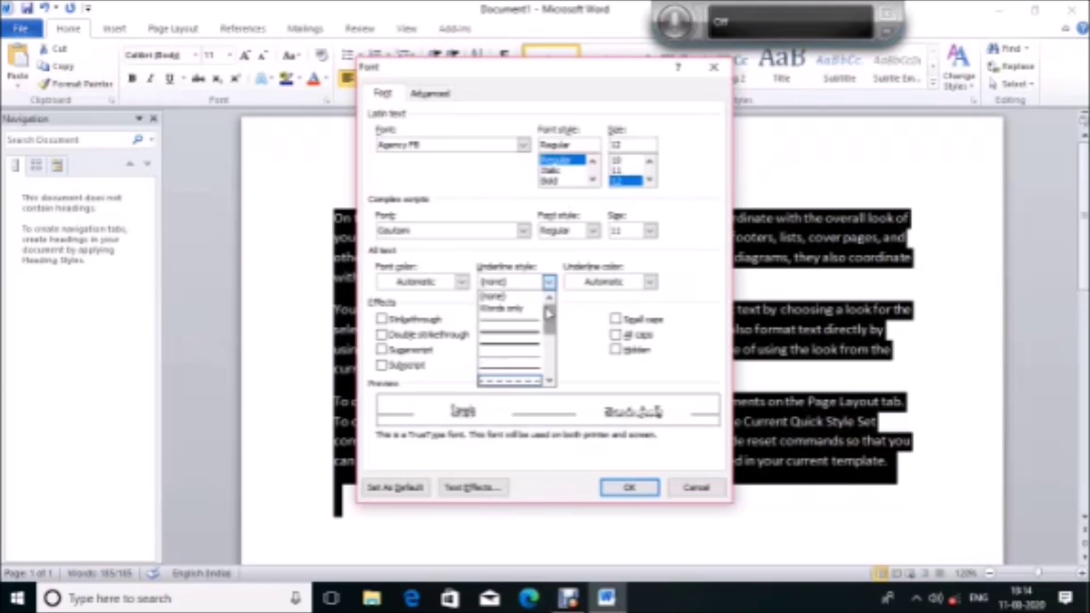
key(Down)
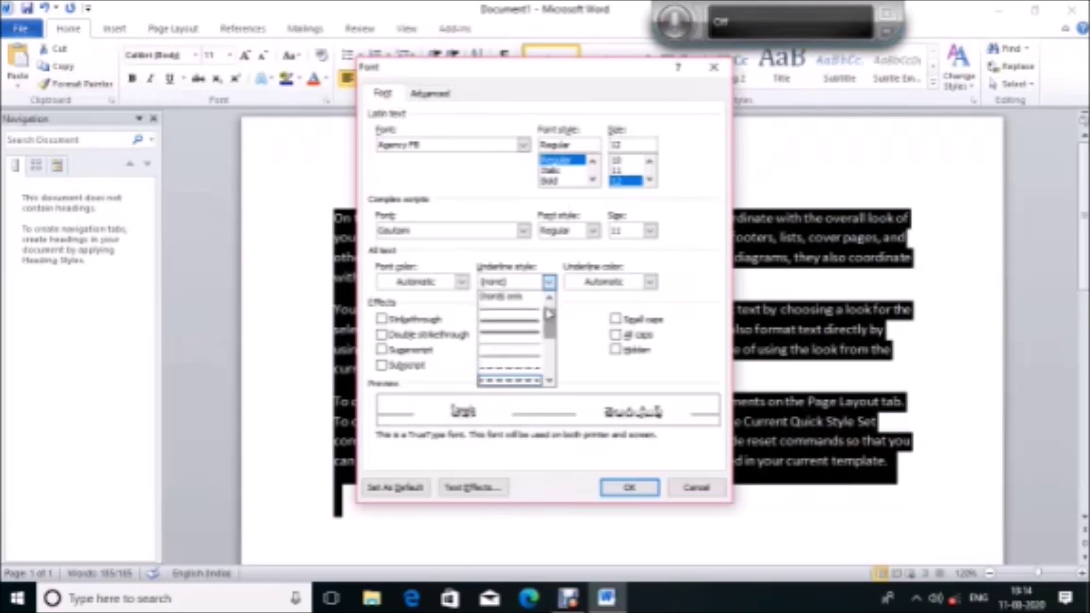
key(Down)
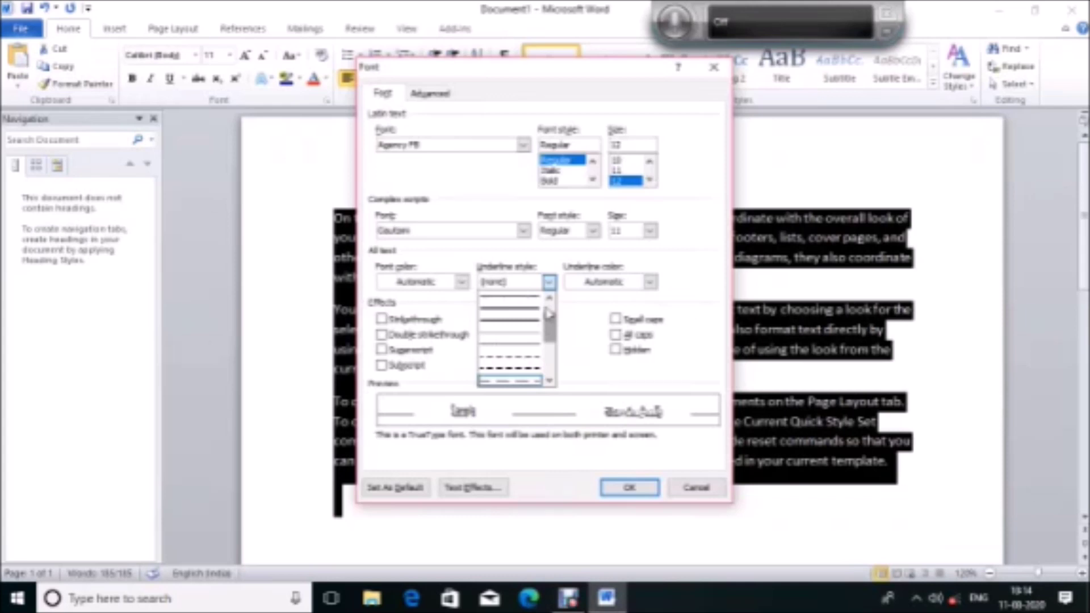
key(Up)
key(Up)
key(Up)
key(Up)
key(Up)
key(Up)
key(Up)
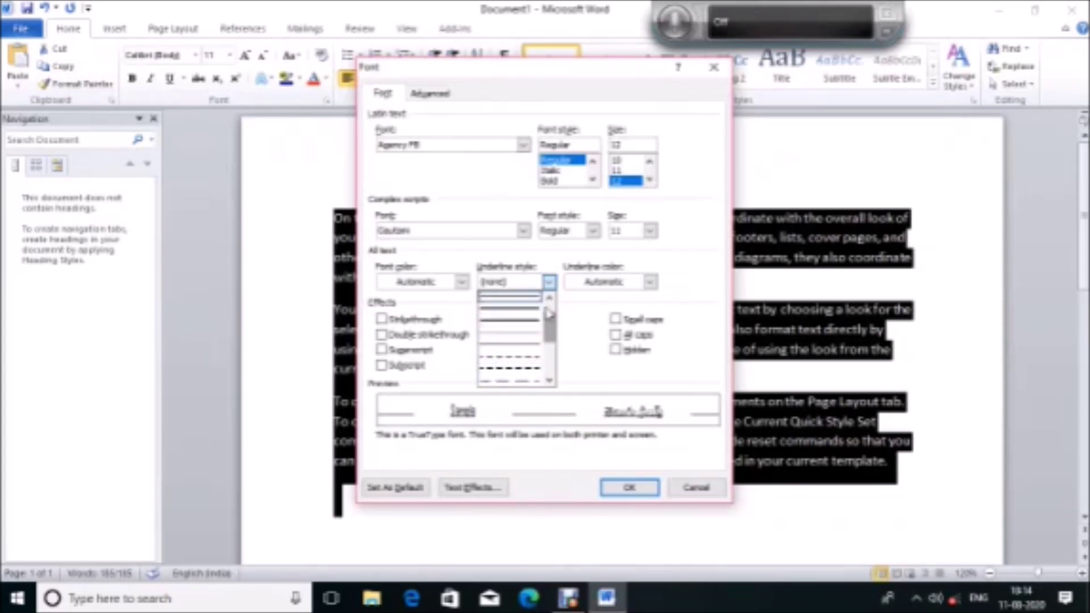
key(Up)
key(Up)
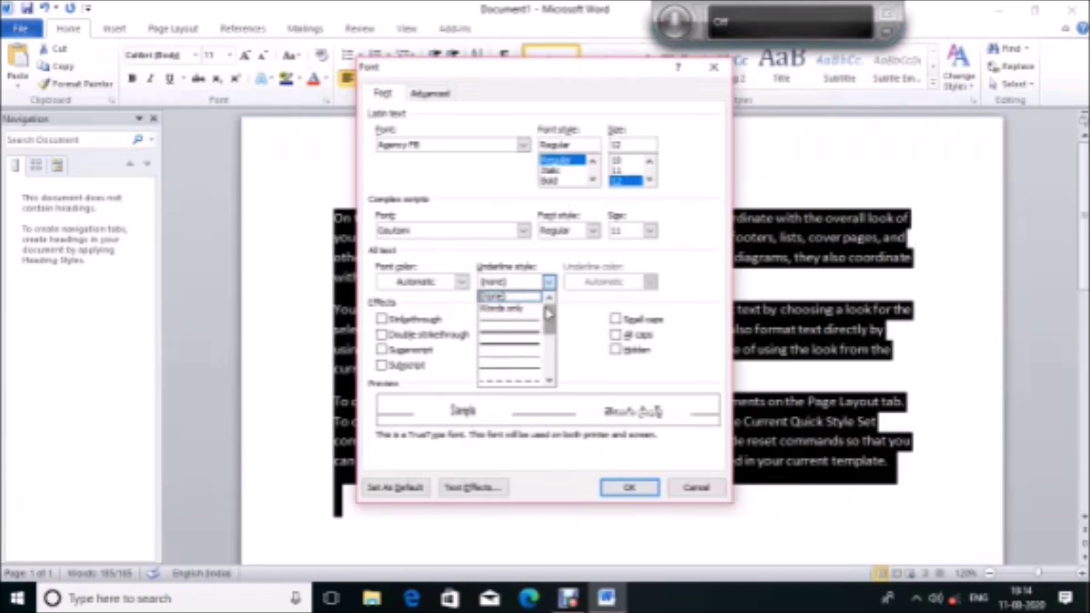
key(Tab)
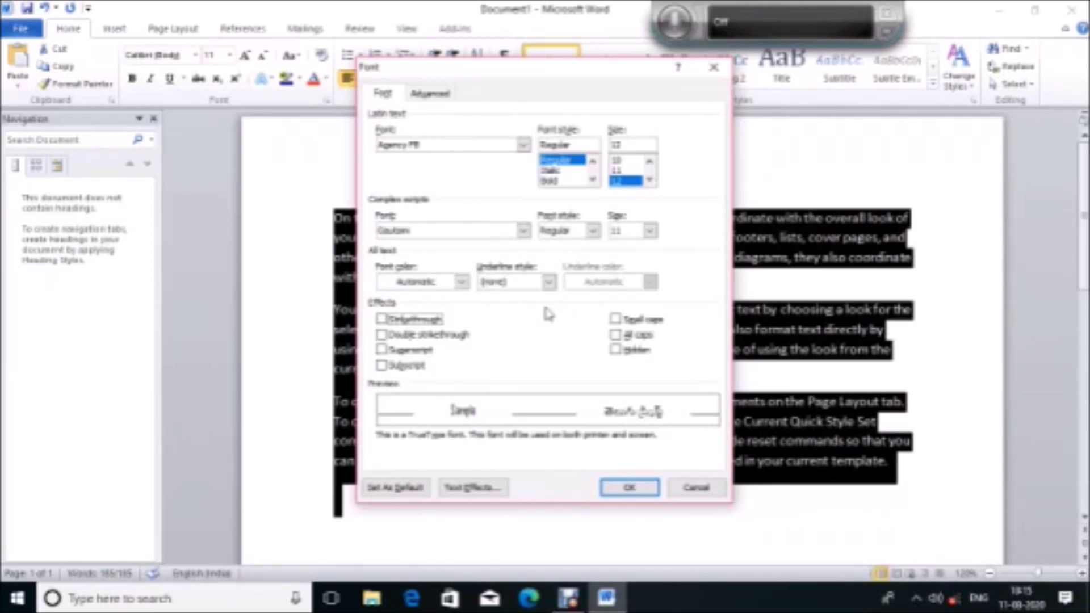
key(Tab)
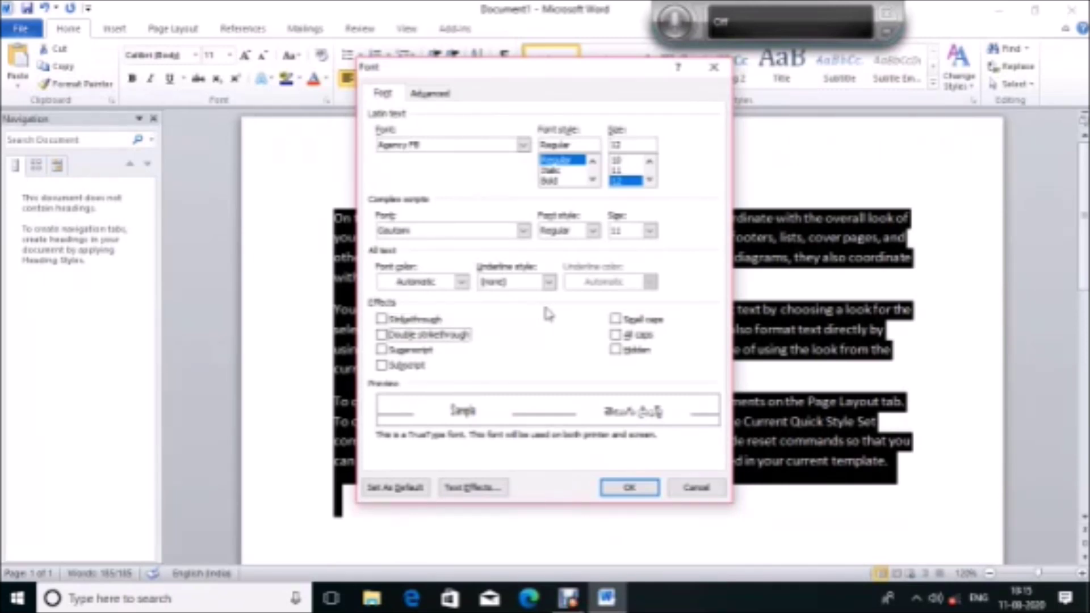
key(Tab)
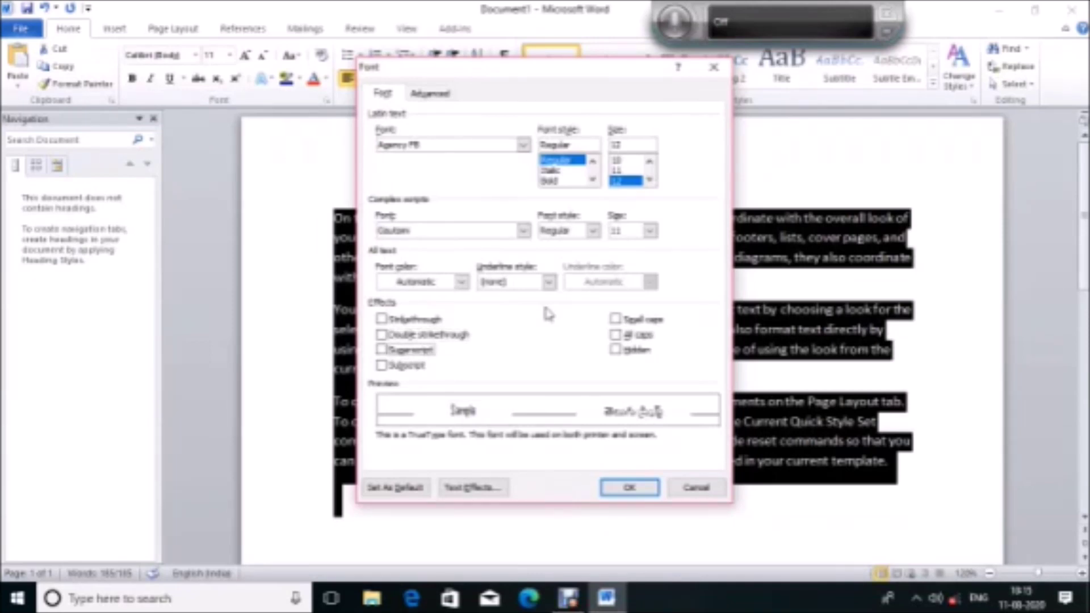
key(Tab)
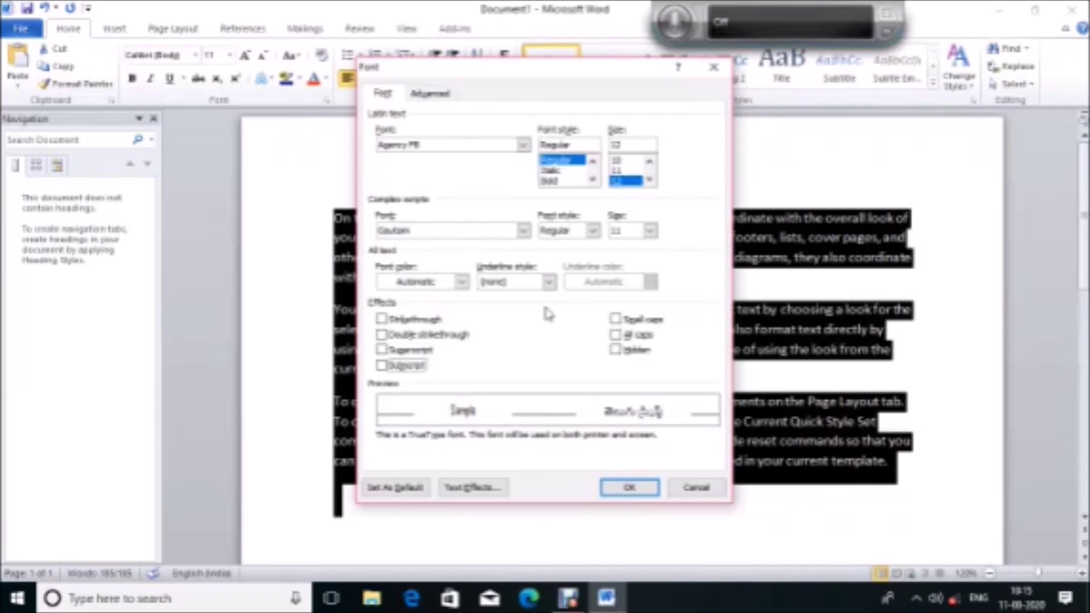
key(Tab)
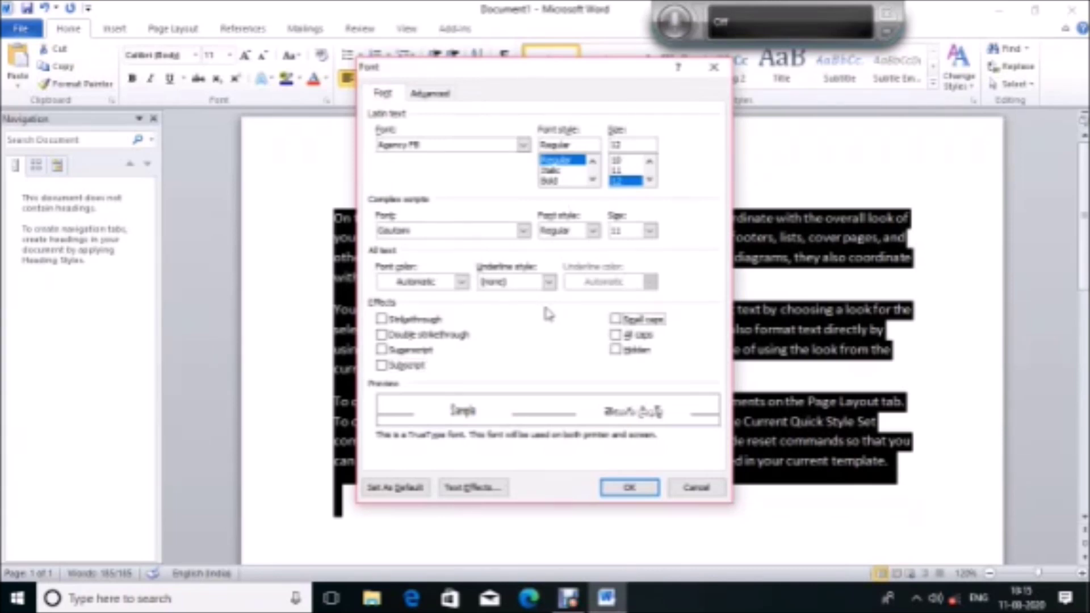
key(Tab)
key(Tab)
key(Tab)
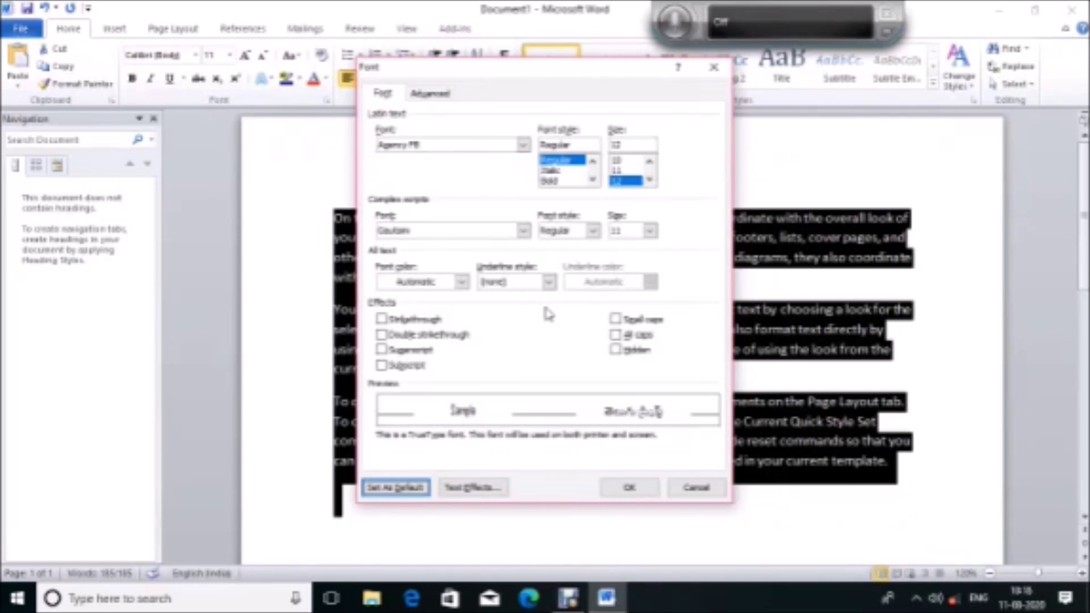
Step: Dismiss the Font dialog unapplied, leaving the paragraphs in Calibri 11
key(Tab)
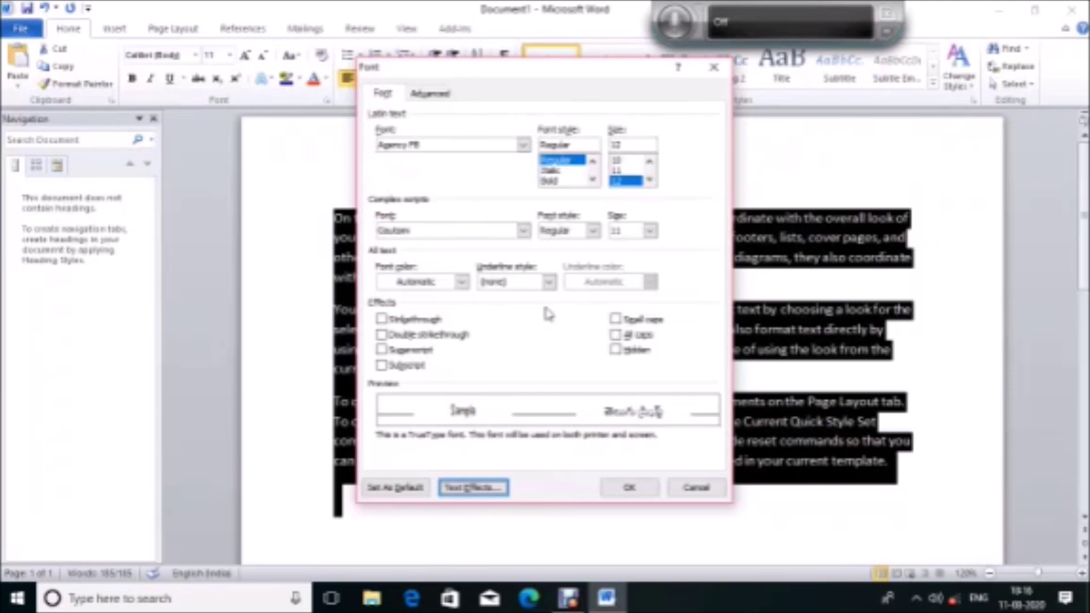
key(Tab)
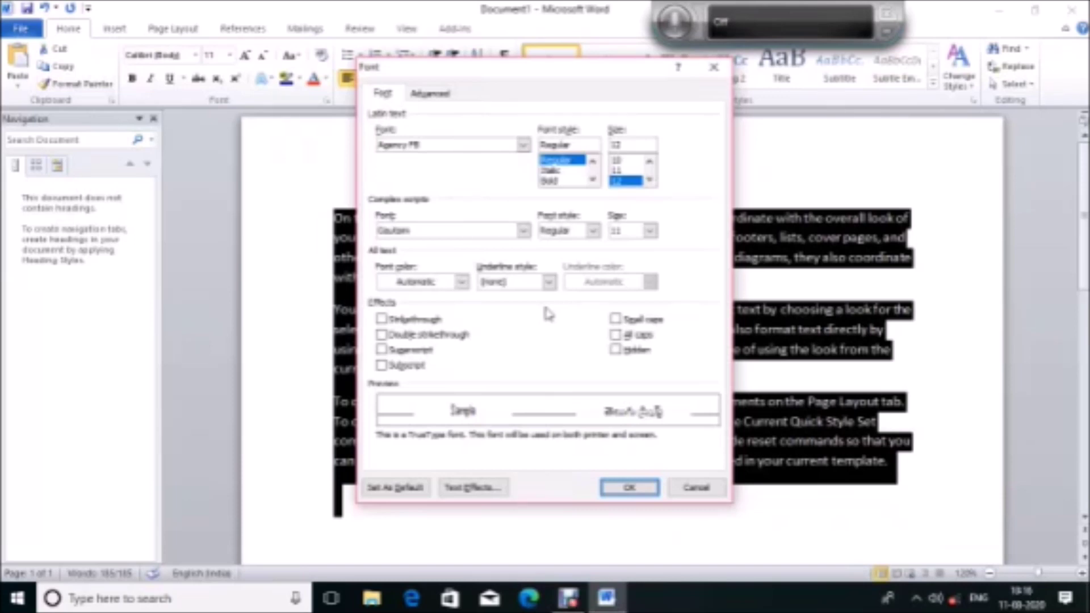
key(Tab)
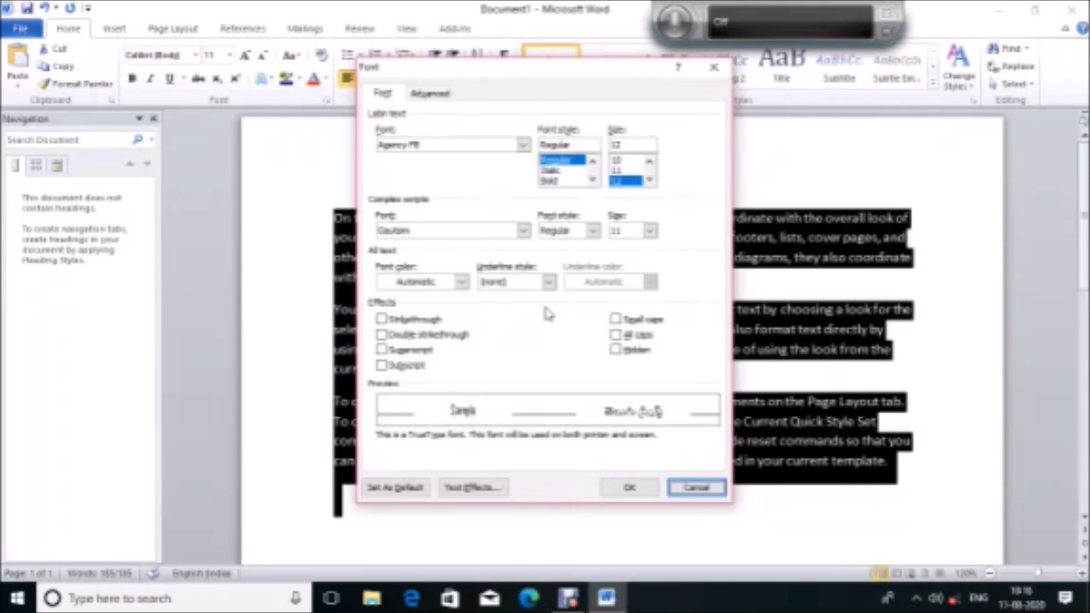
key(Escape)
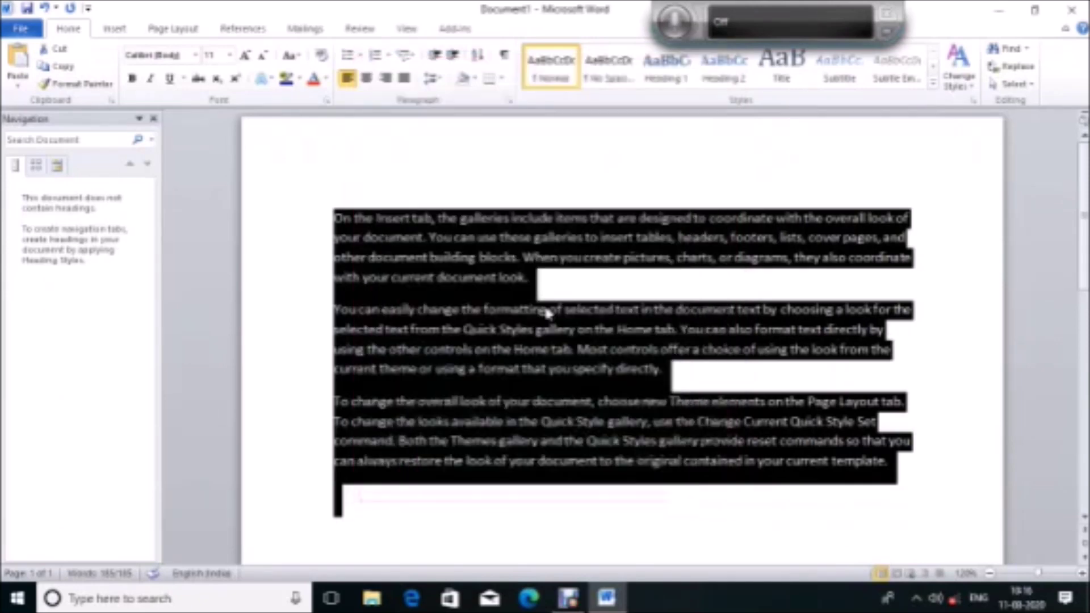
Step: Return to the document's start and select just the first word, 'On'
key(ctrl+Home)
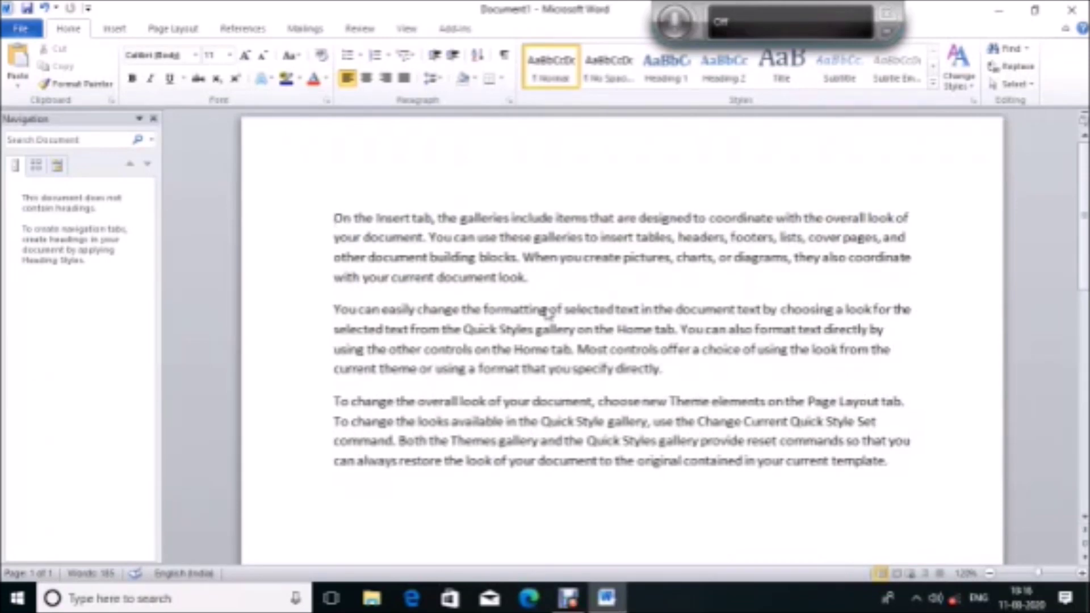
key(ctrl+Right)
key(ctrl+Left)
key(ctrl+shift+Right)
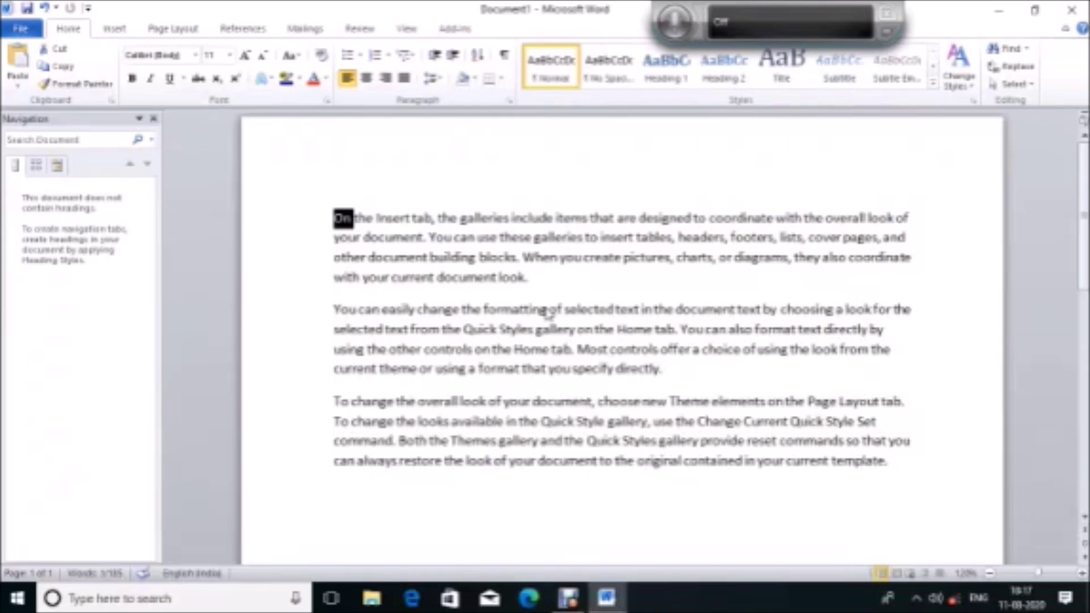
Step: Select the first line and toggle it between left and centre alignment, finishing centred
key(Home)
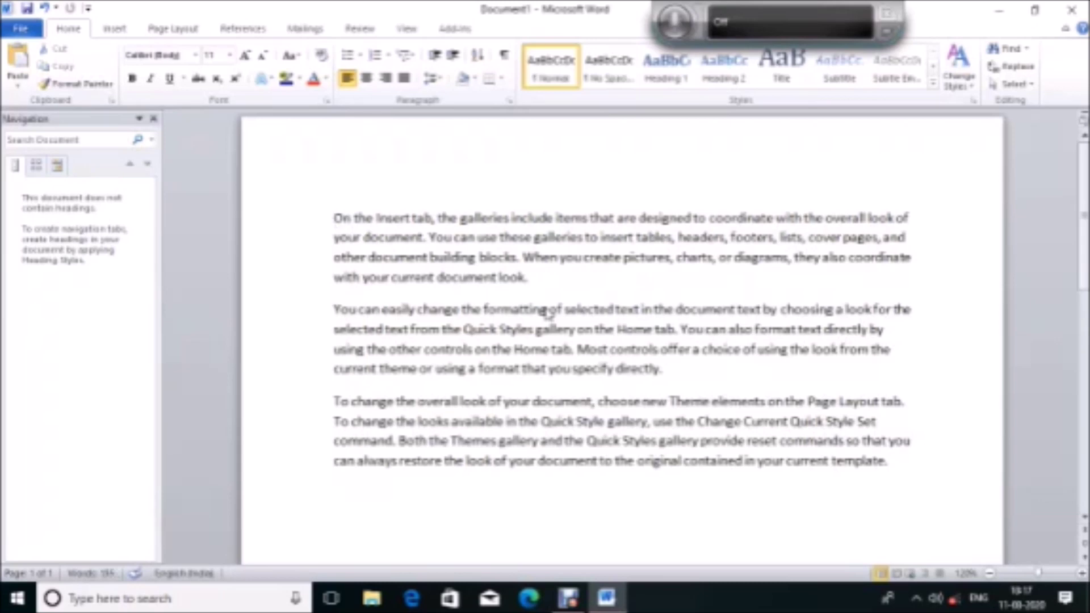
key(shift+End)
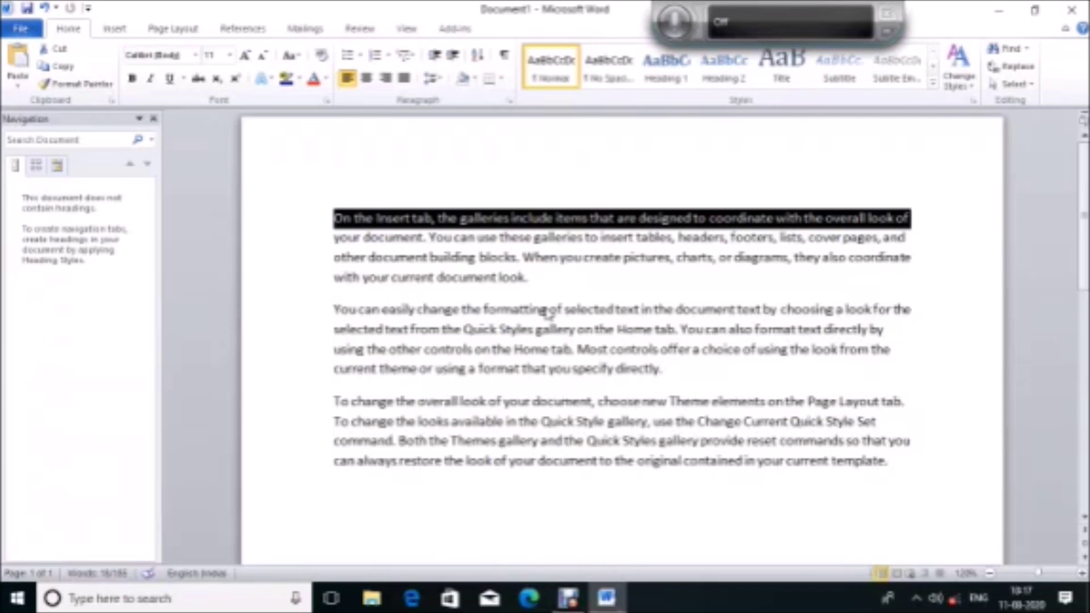
key(ctrl+e)
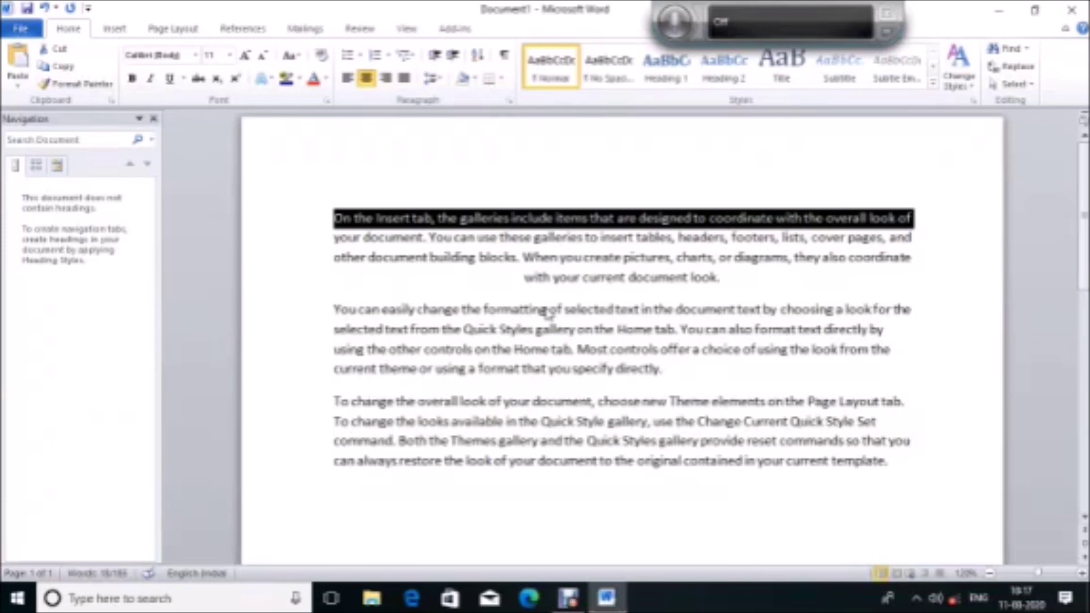
key(ctrl+l)
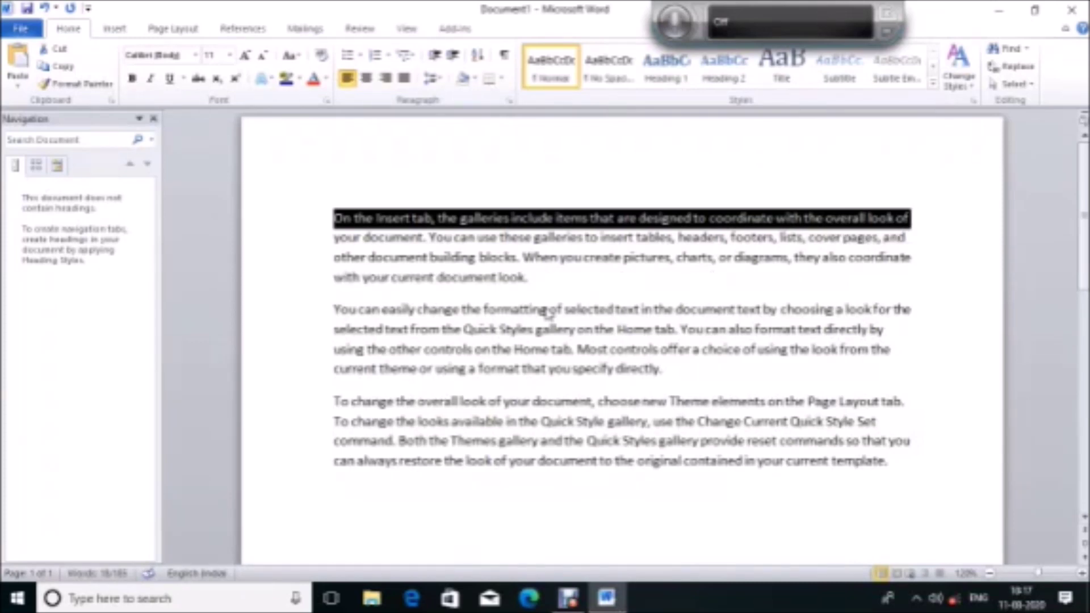
key(ctrl+e)
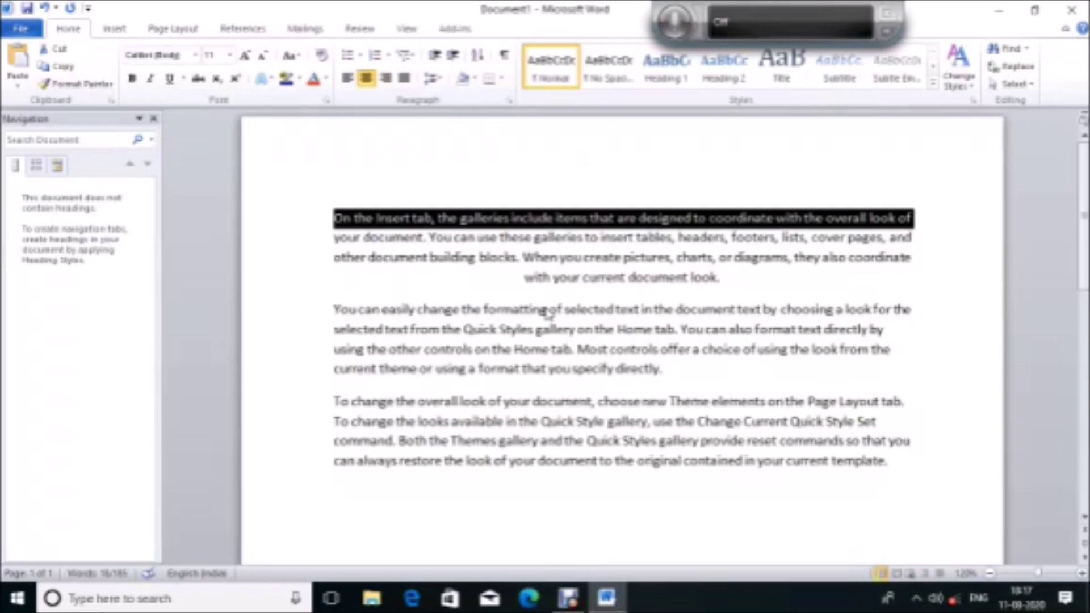
key(ctrl+l)
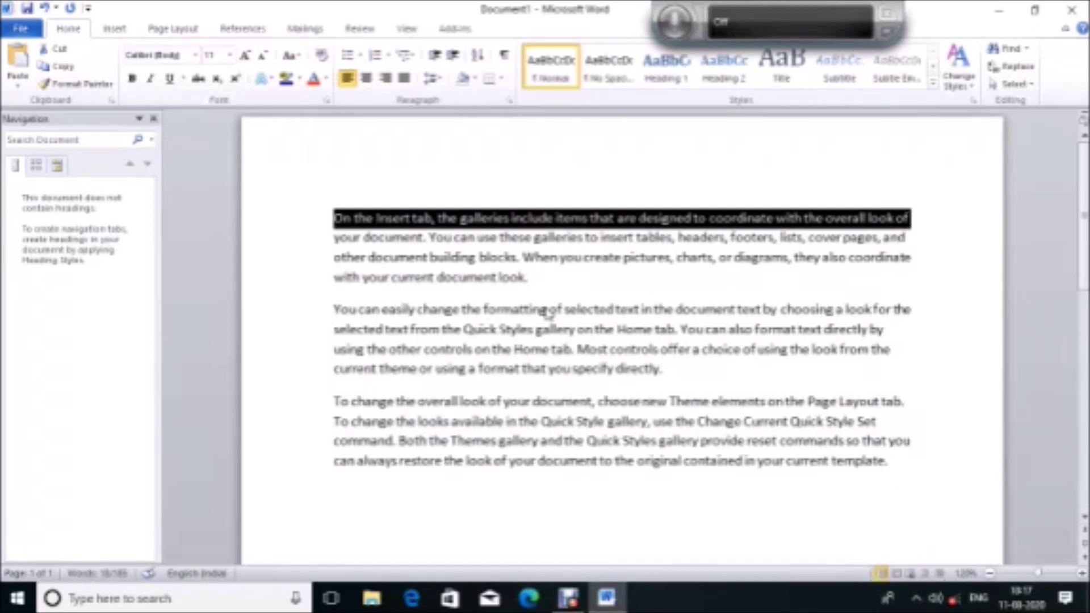
key(ctrl+e)
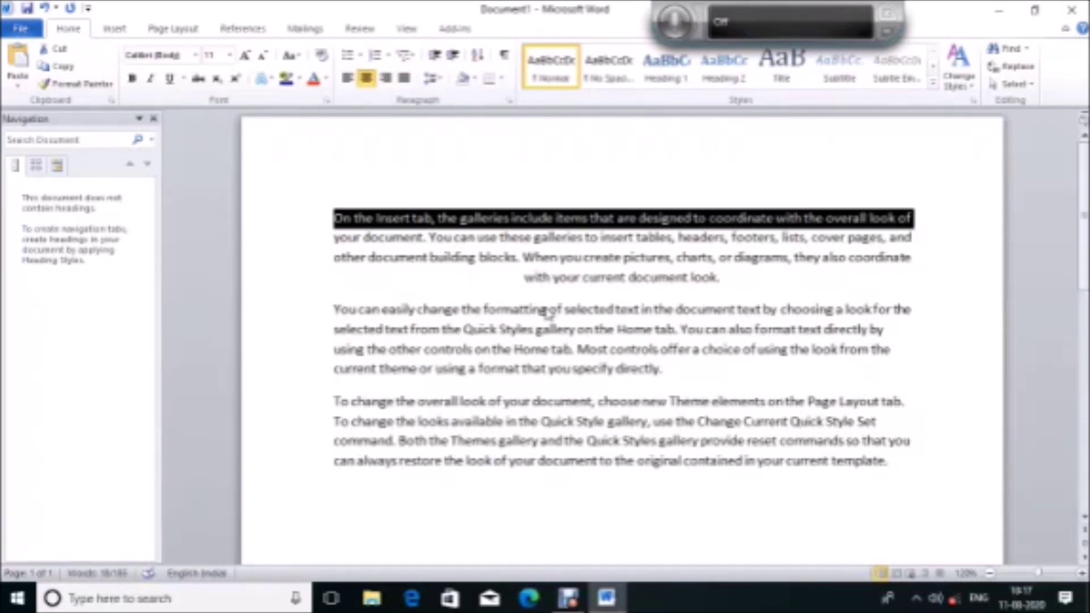
key(Left)
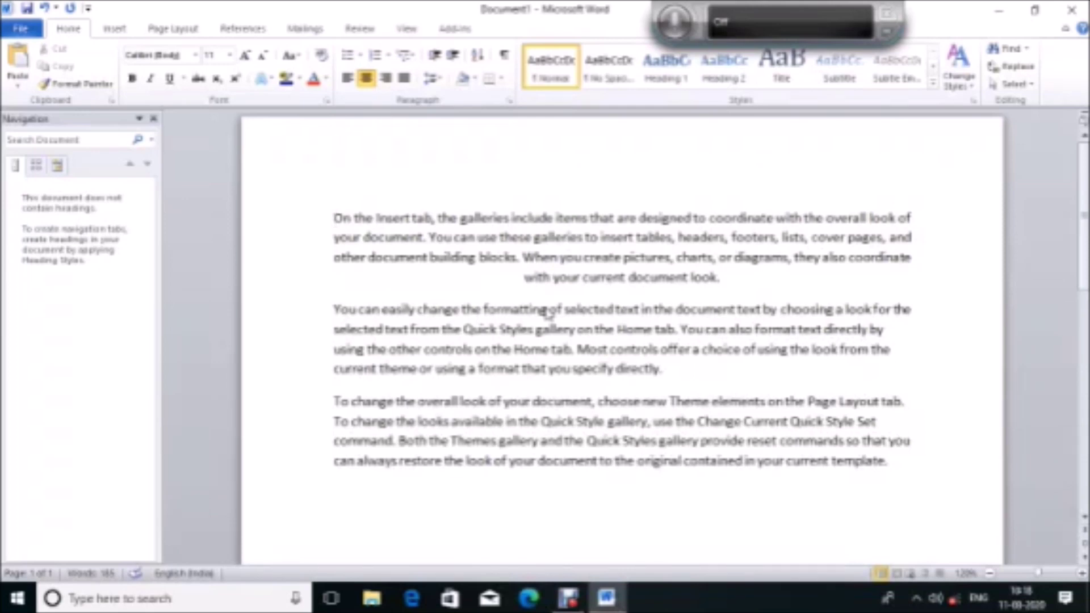
Step: Search the text for 'document' in the Navigation pane so its matches are highlighted
key(ctrl+f)
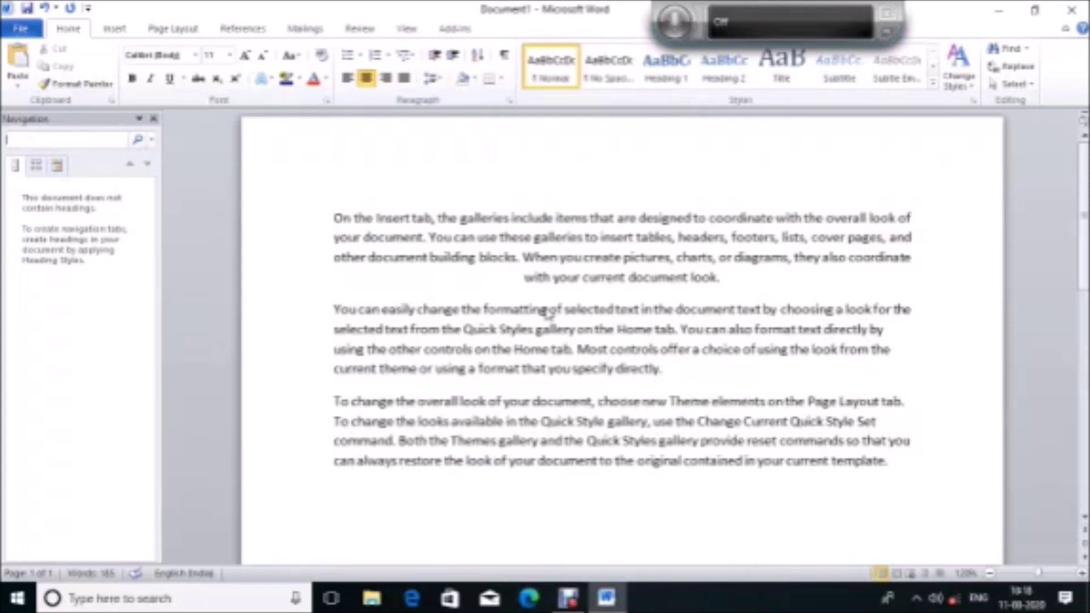
click(548, 312)
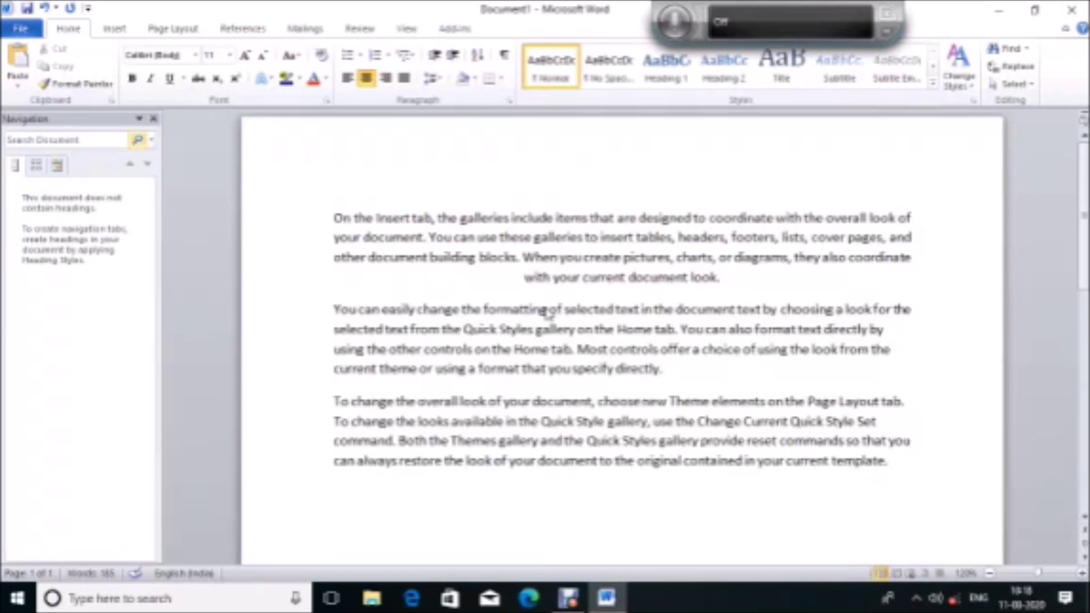
key(ctrl+f)
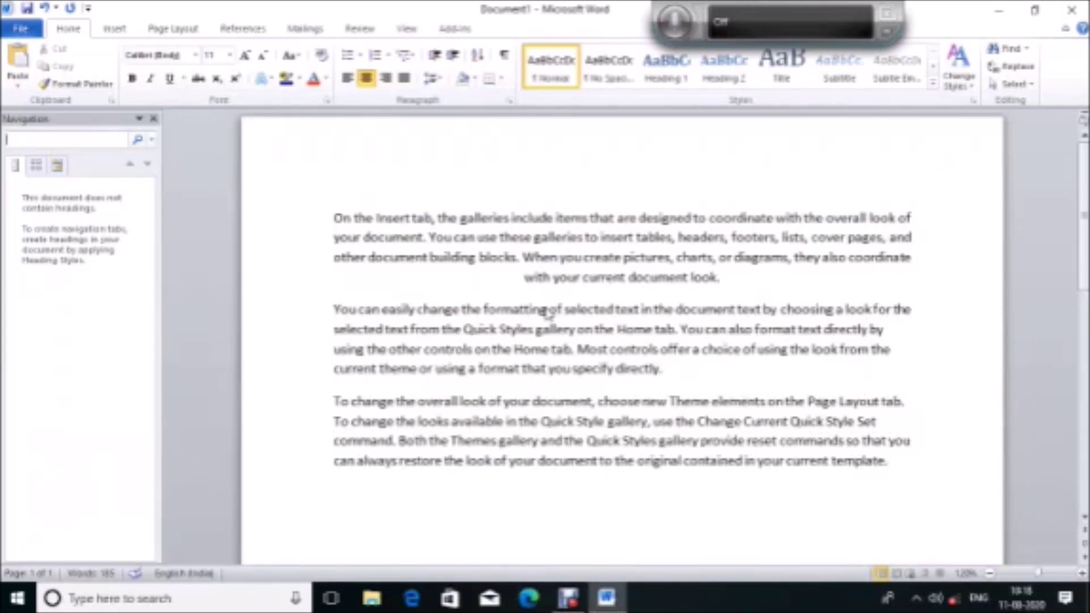
text(doc)
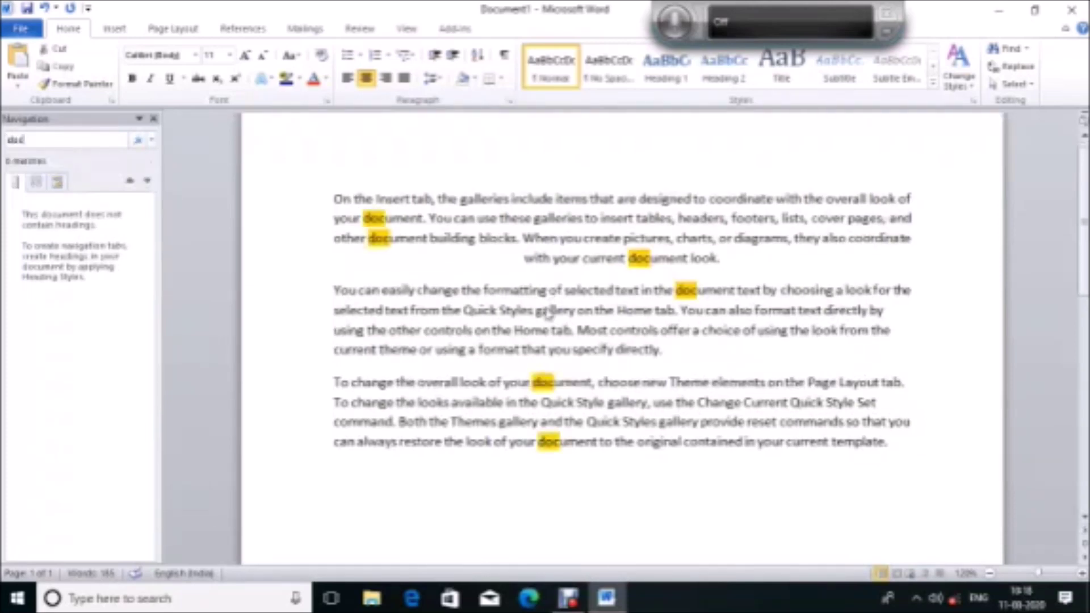
text(um)
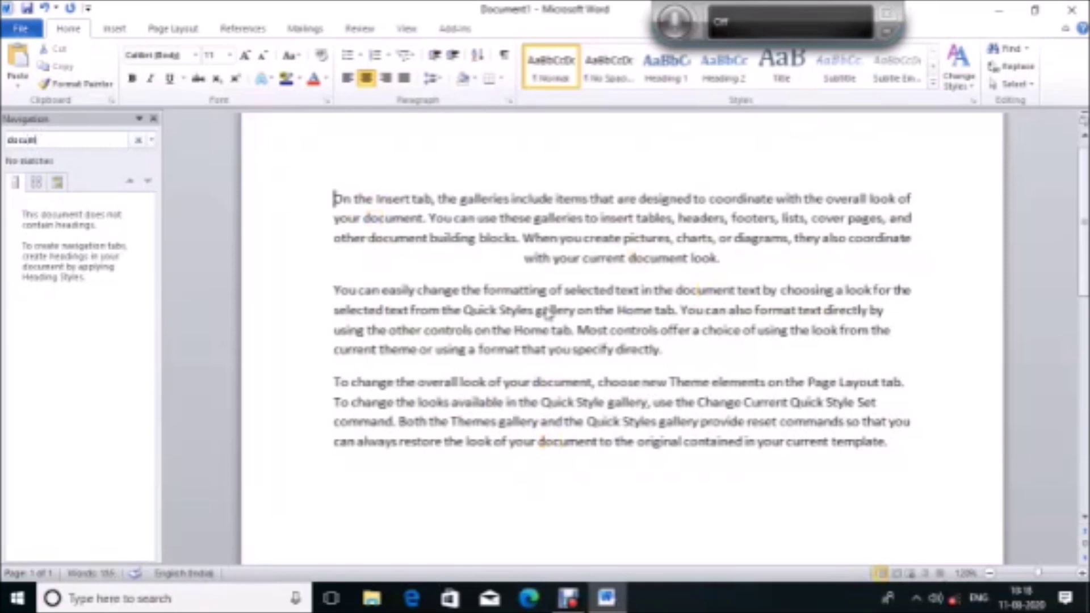
text(ent)
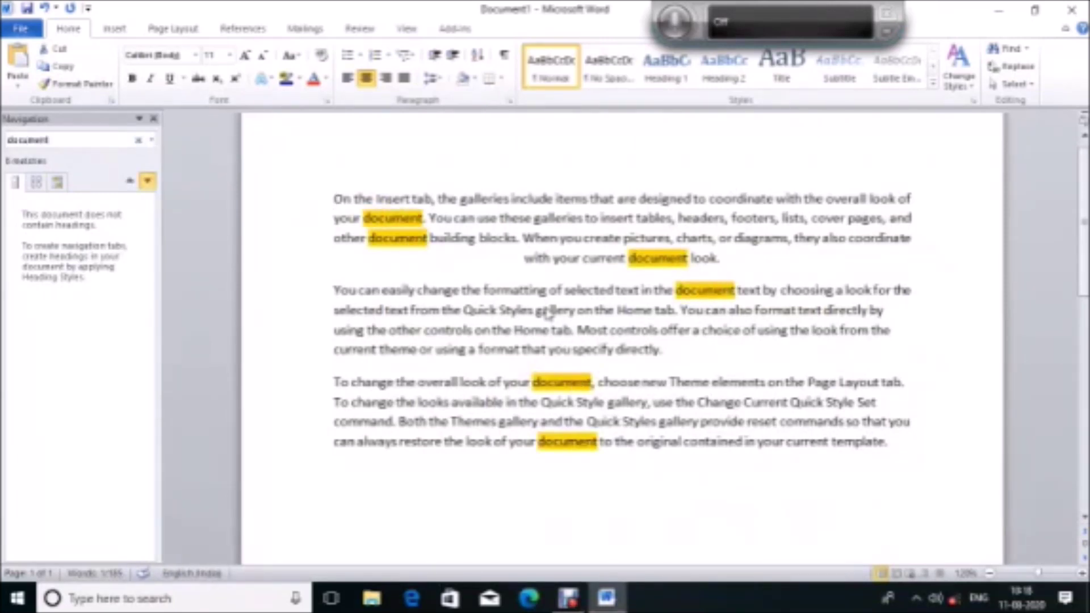
key(ctrl+f)
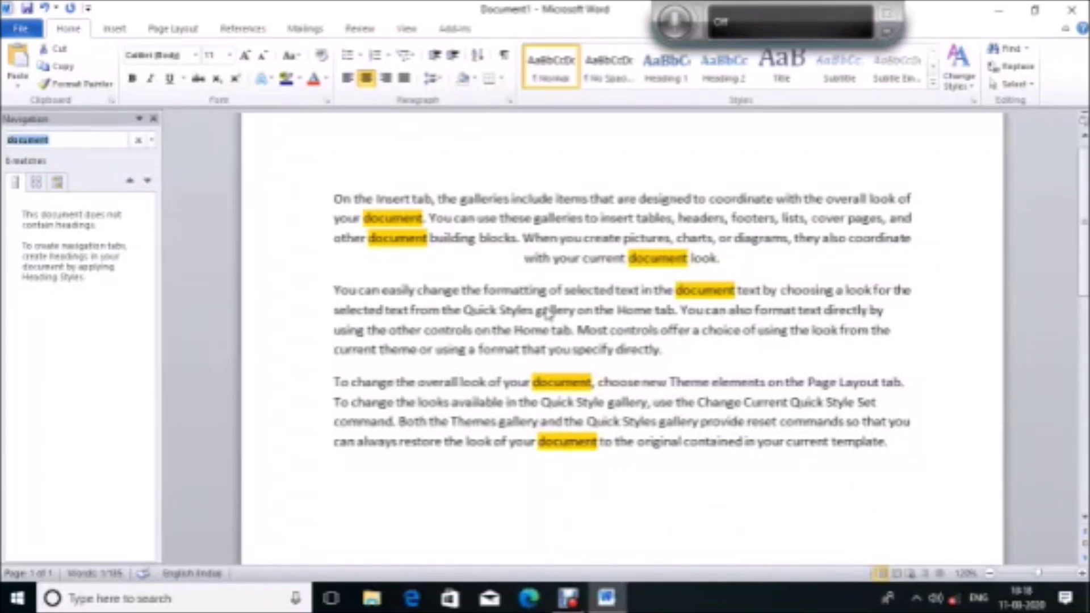
Step: Show the 'document' matches as text excerpts in the Navigation pane's results list
key(Tab)
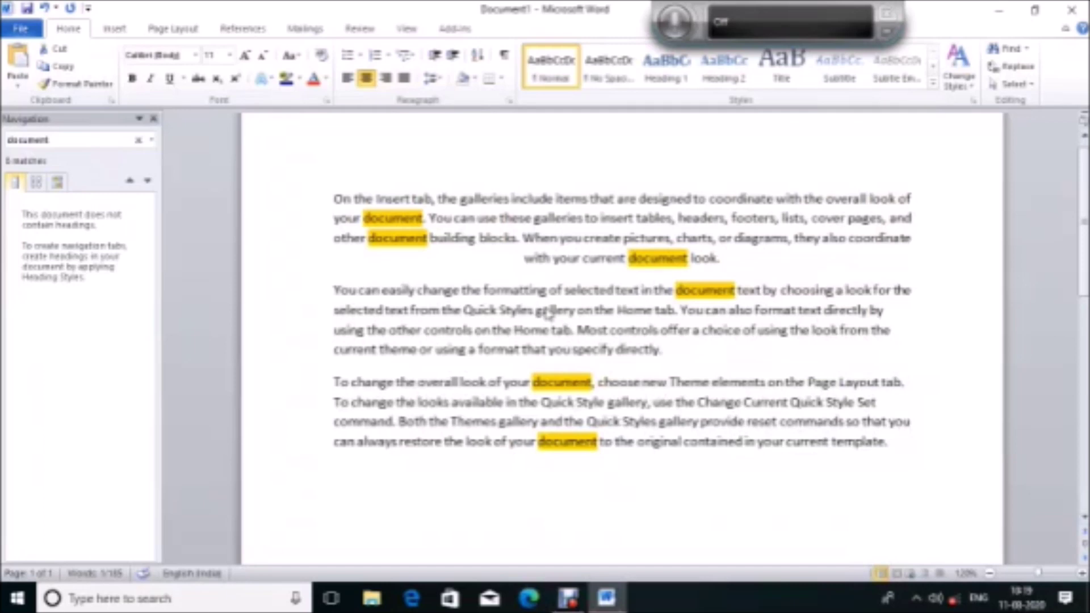
click(36, 182)
key(ctrl+f)
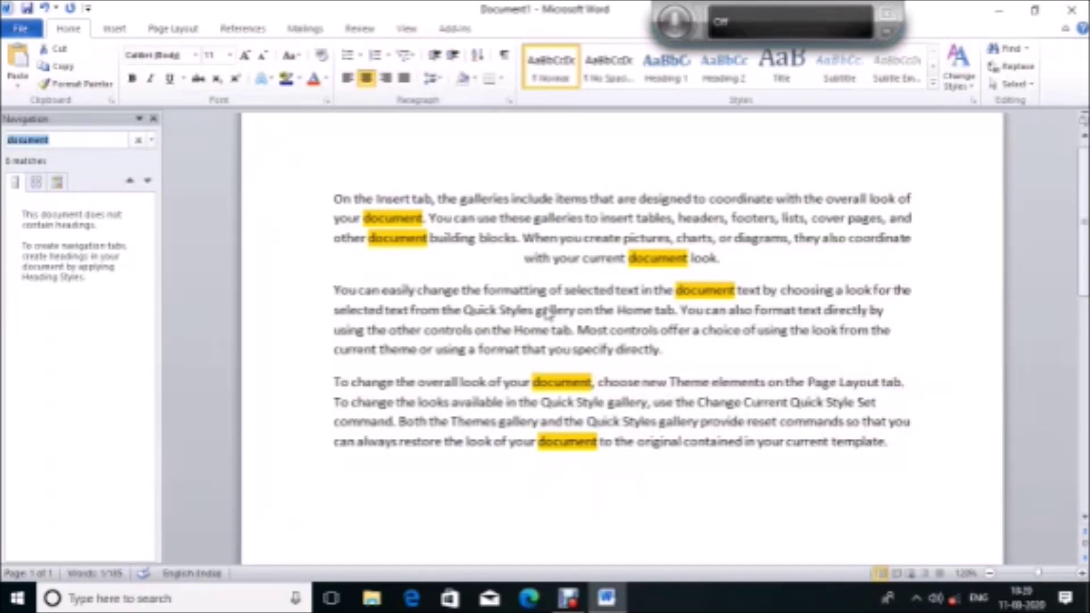
click(86, 140)
key(Tab)
key(Tab)
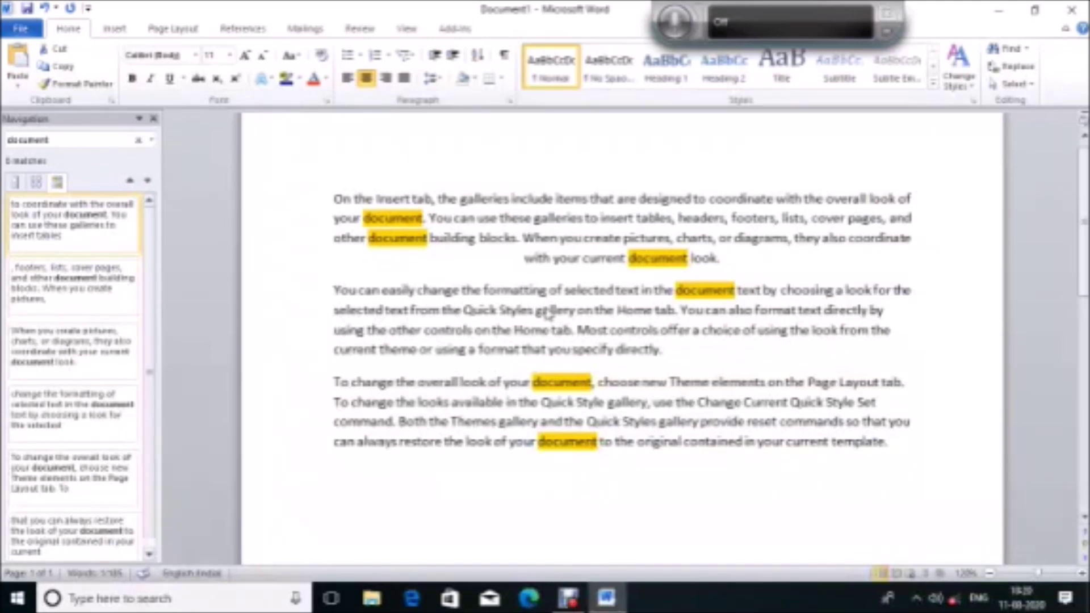
Step: Step forward through the 'document' matches to match 6 of 6 in the final paragraph
key(Return)
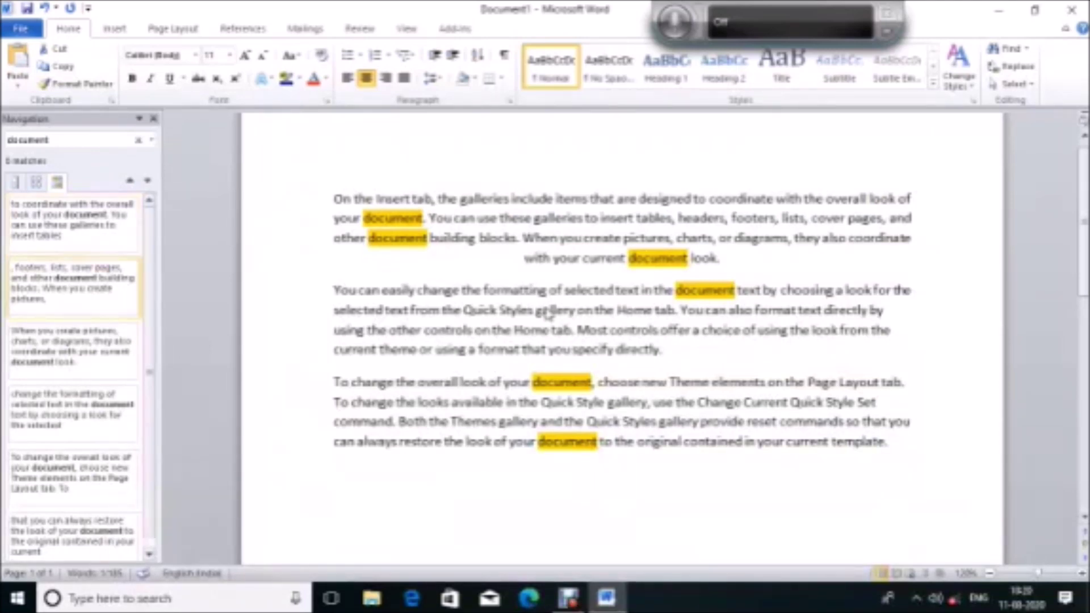
key(Return)
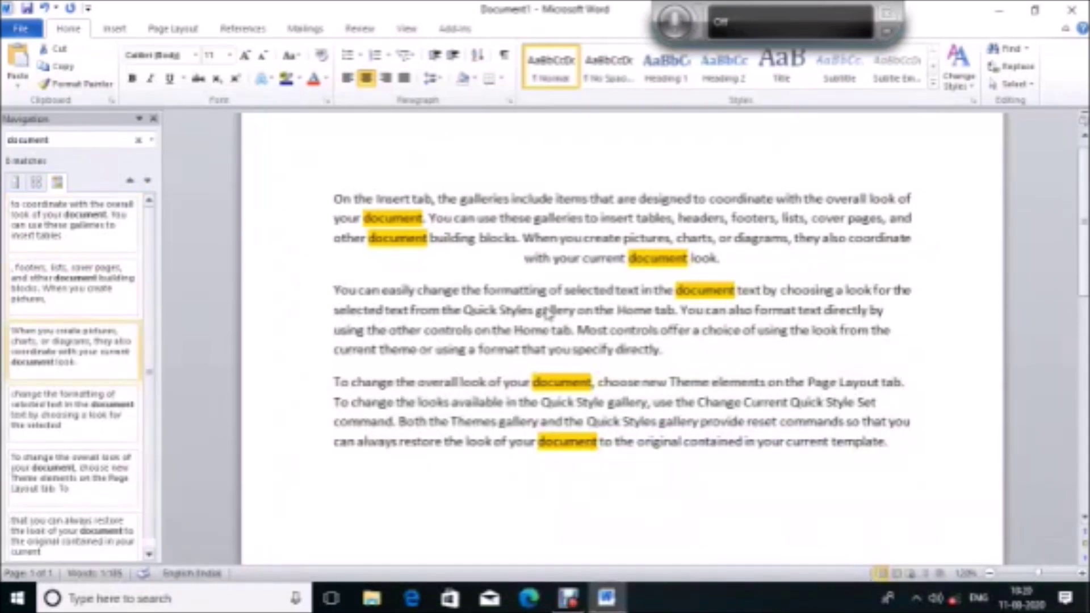
key(Return)
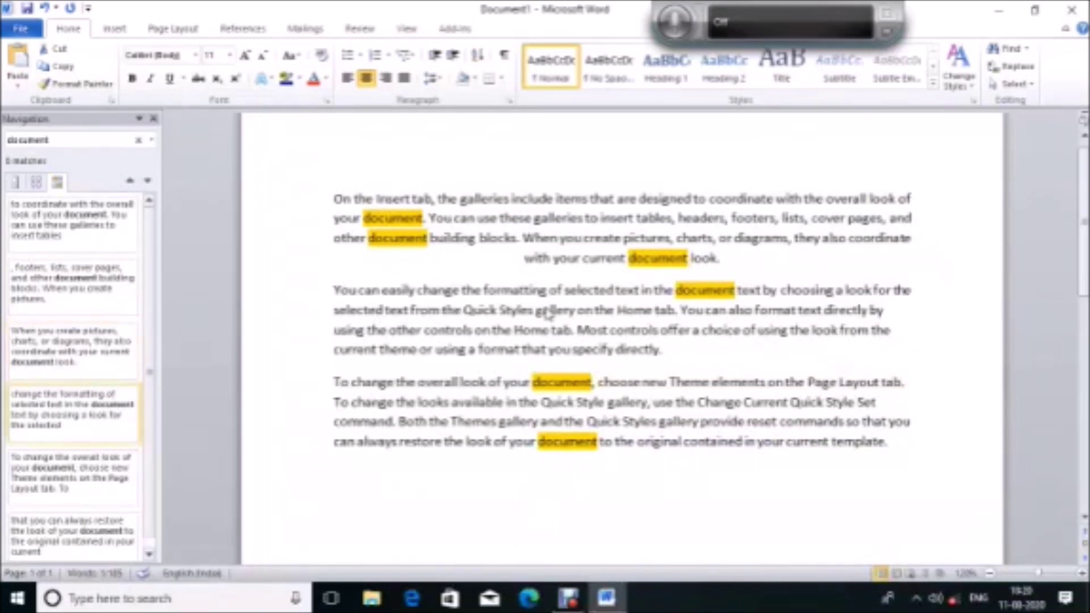
key(Return)
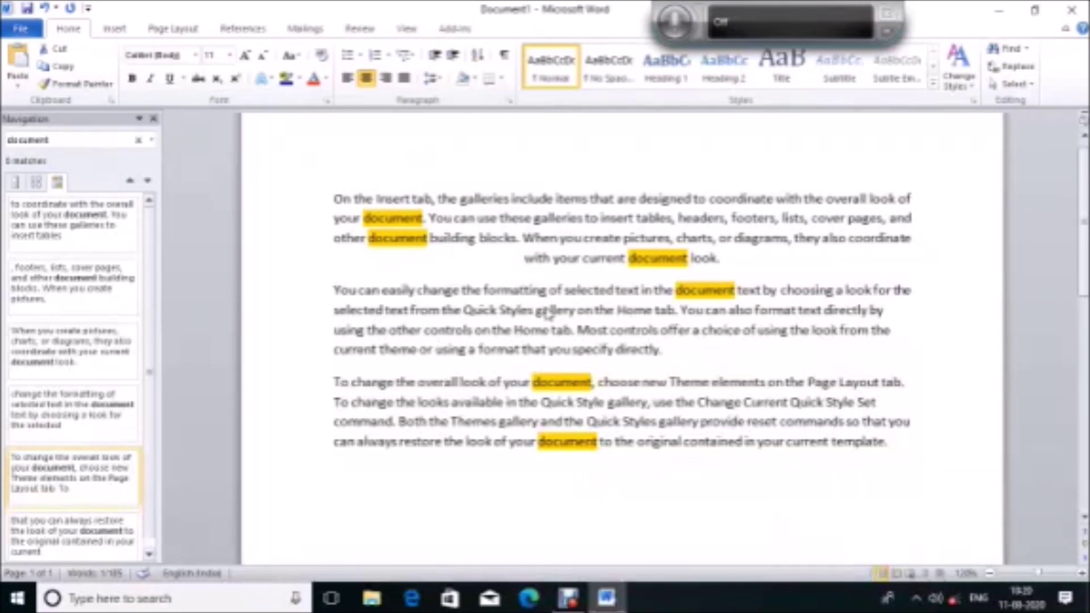
key(Return)
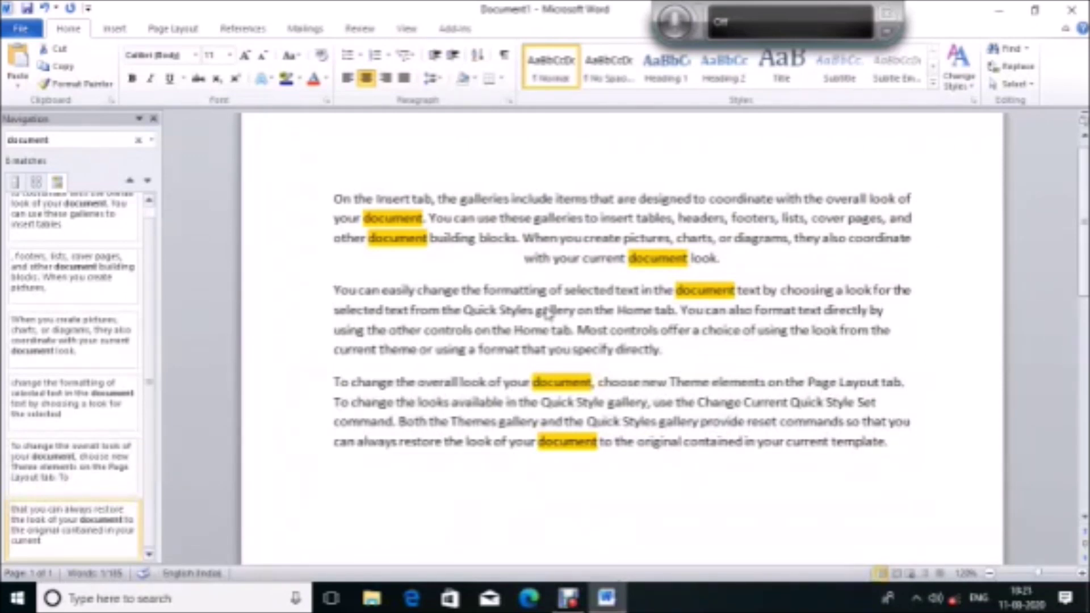
key(Return)
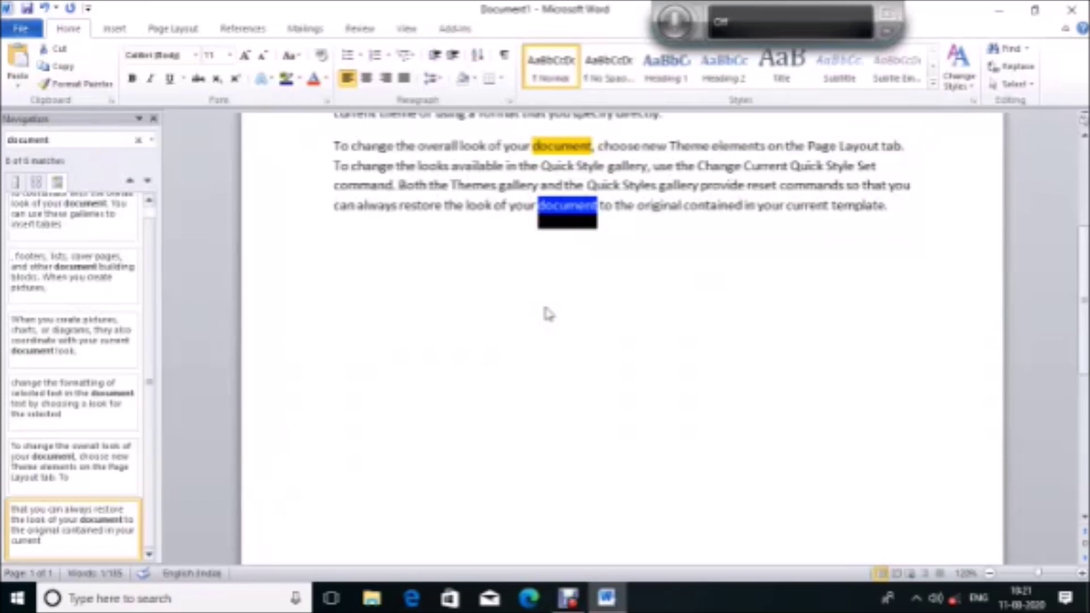
Step: Step back through the 'document' matches to match 1 of 6, then clear the search
key(ctrl+f)
key(Escape)
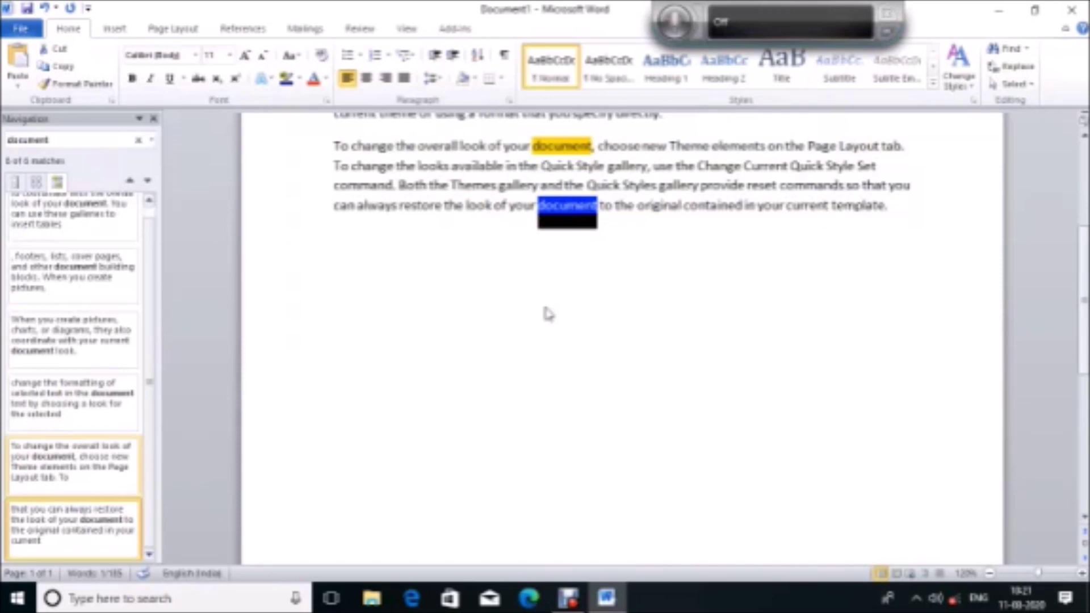
key(ctrl+Page_Up)
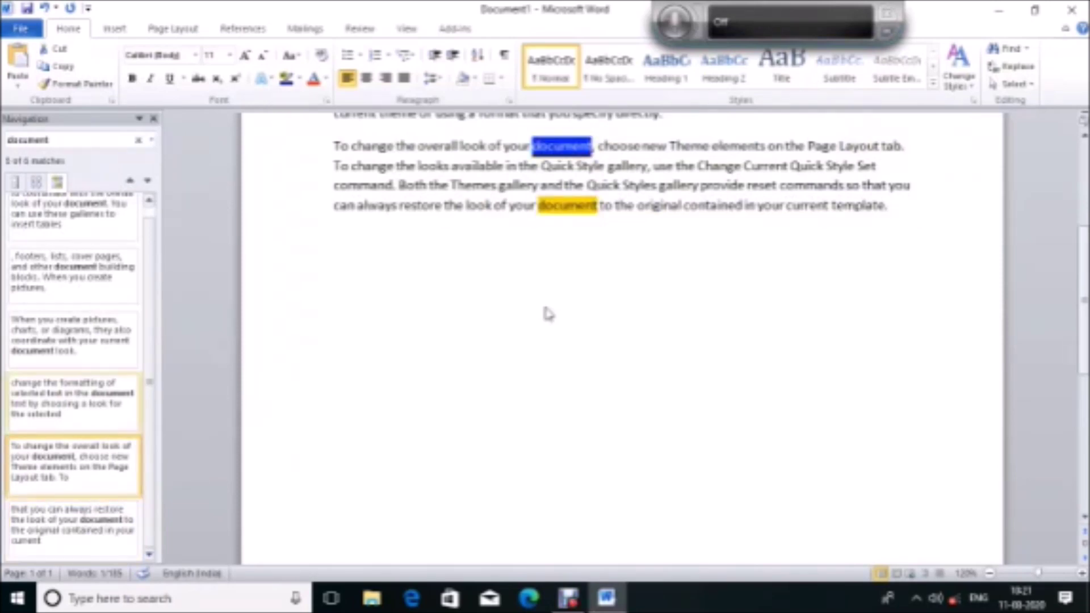
key(ctrl+Page_Up)
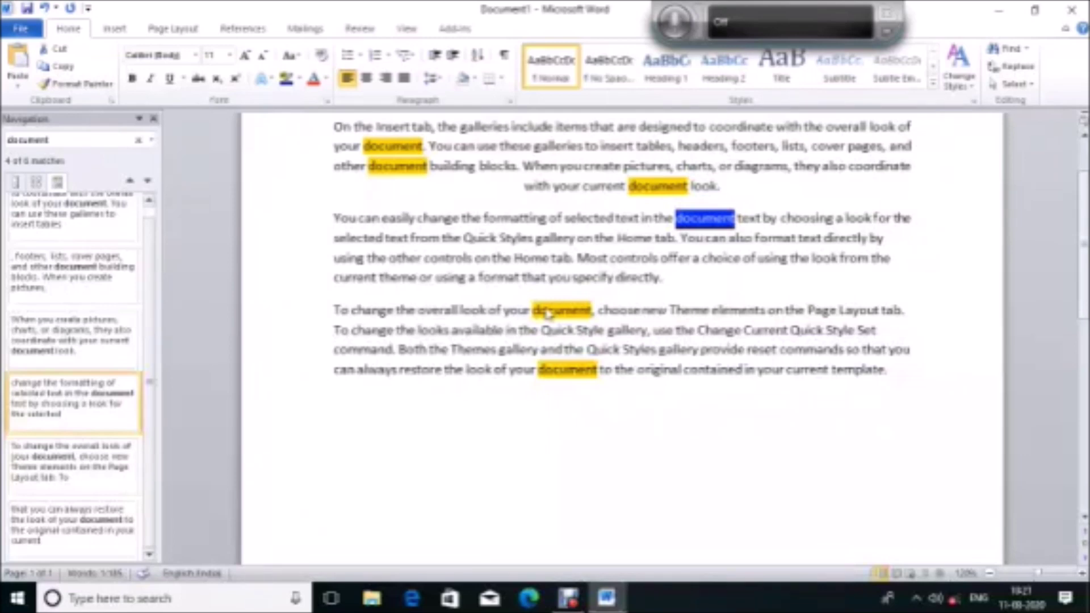
key(ctrl+Page_Up)
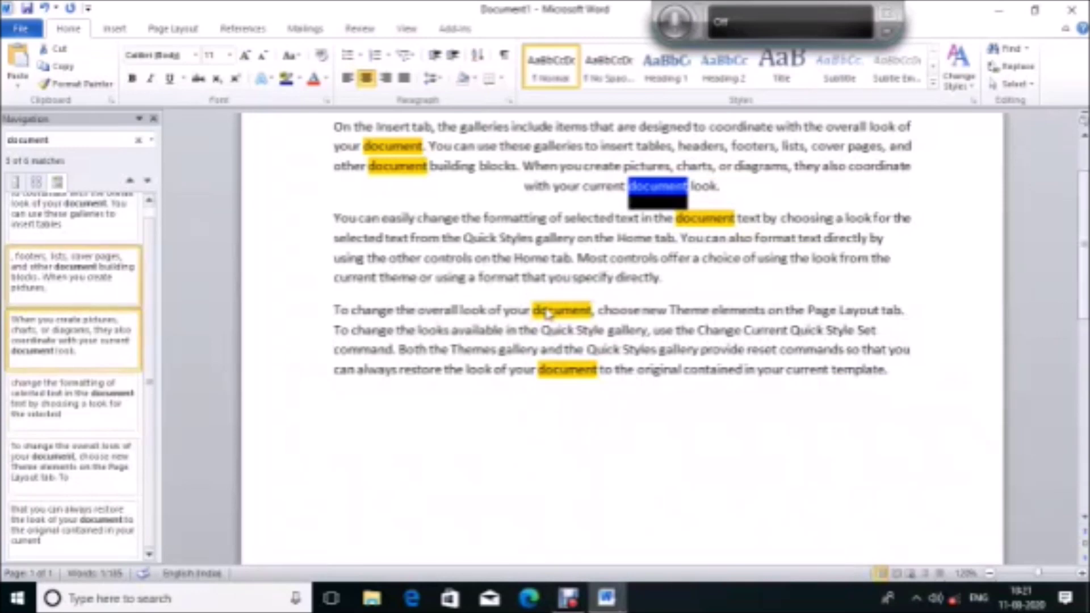
key(ctrl+Page_Up)
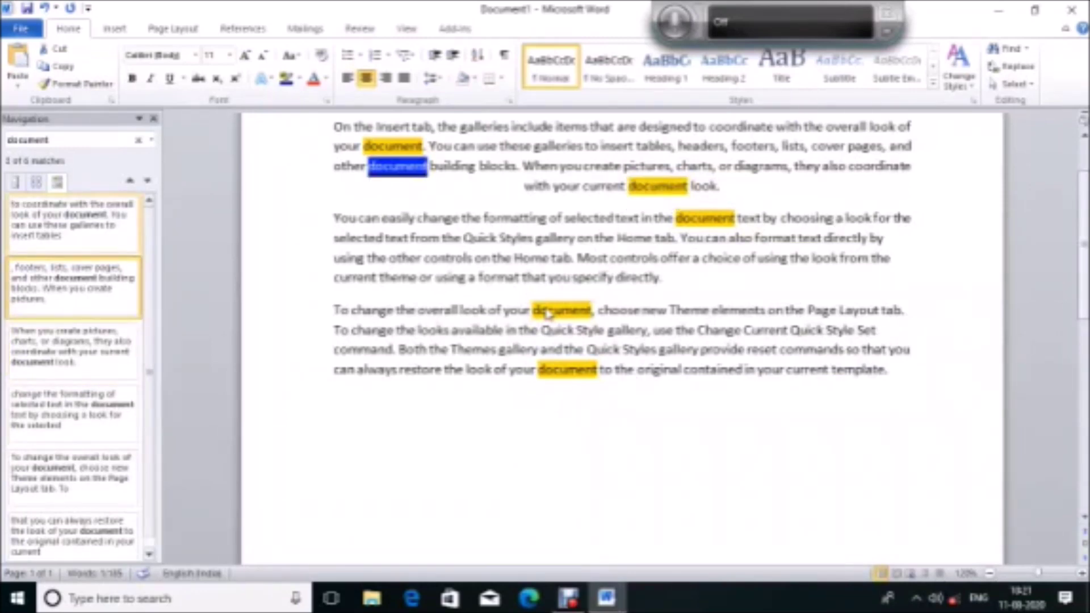
key(ctrl+Page_Up)
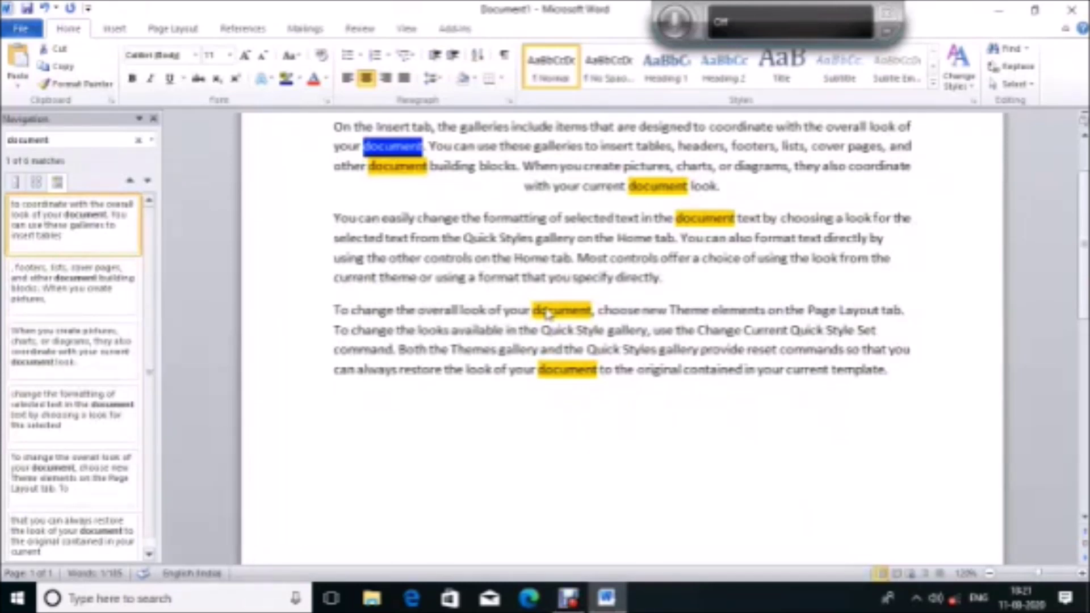
key(Escape)
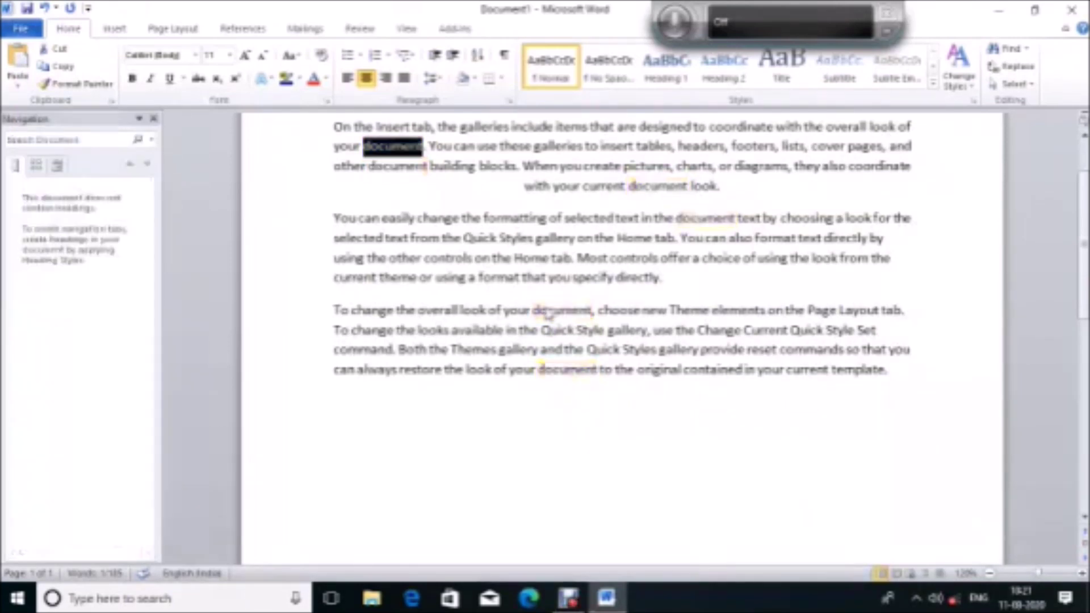
key(Right)
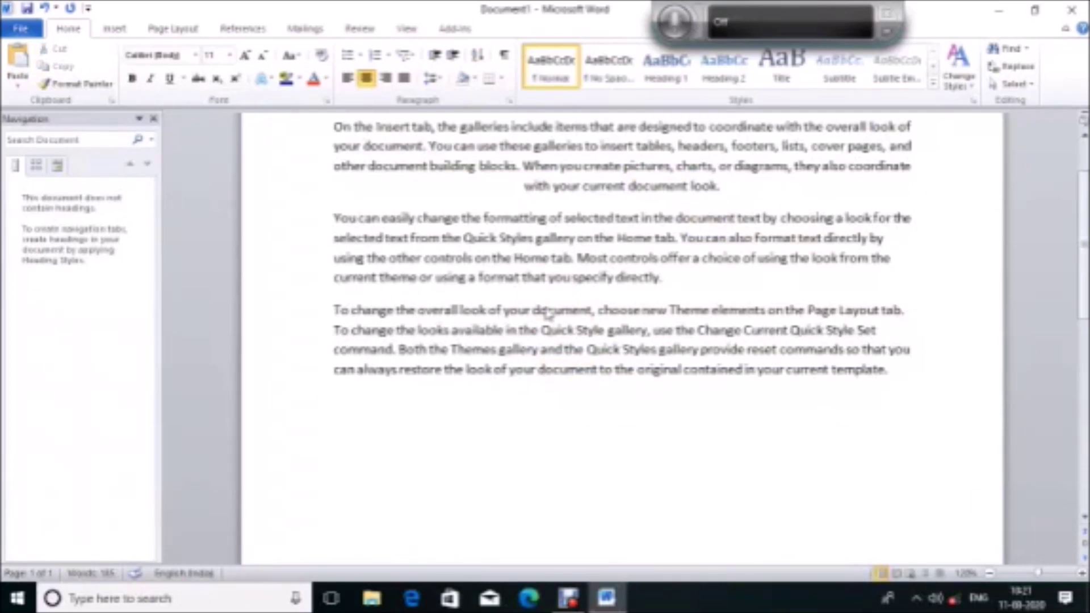
key(ctrl+Home)
key(ctrl+End)
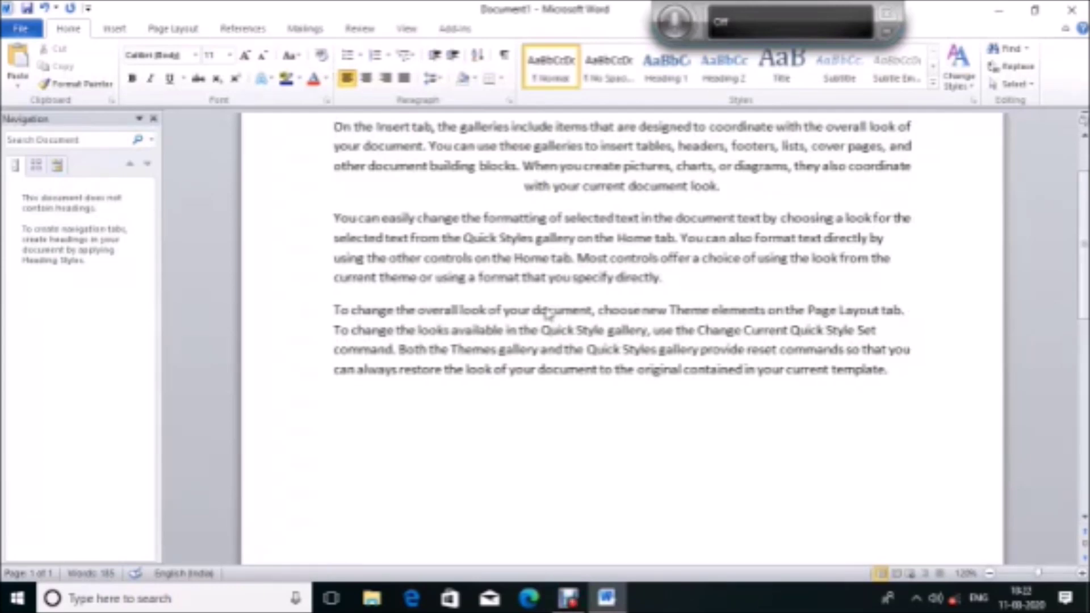
Step: Insert page breaks after the paragraphs so the document runs to 10 pages, then open Go To
key(ctrl+Return)
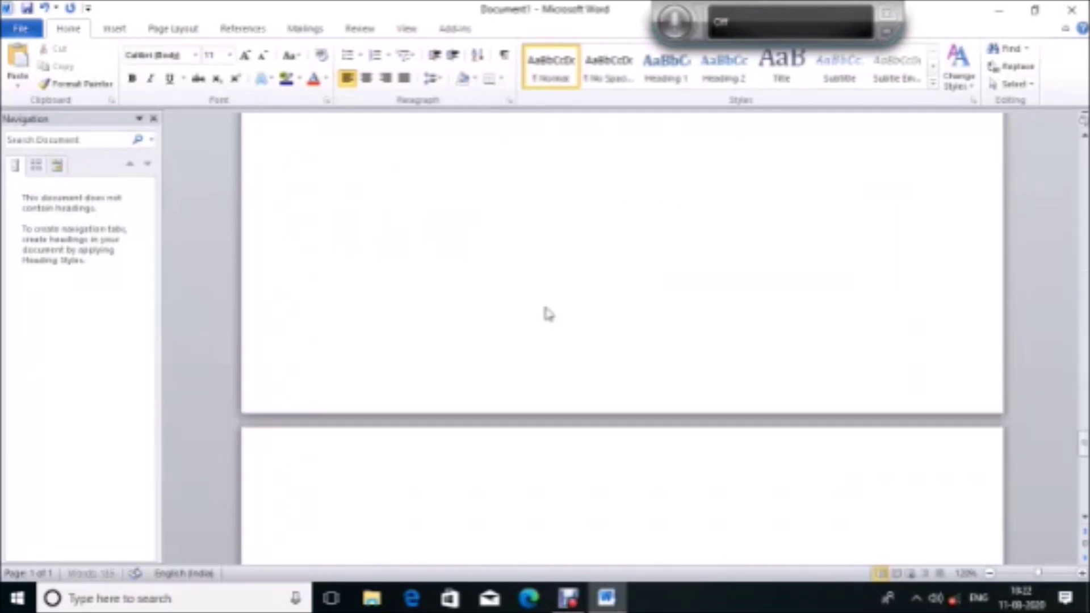
key(Return)
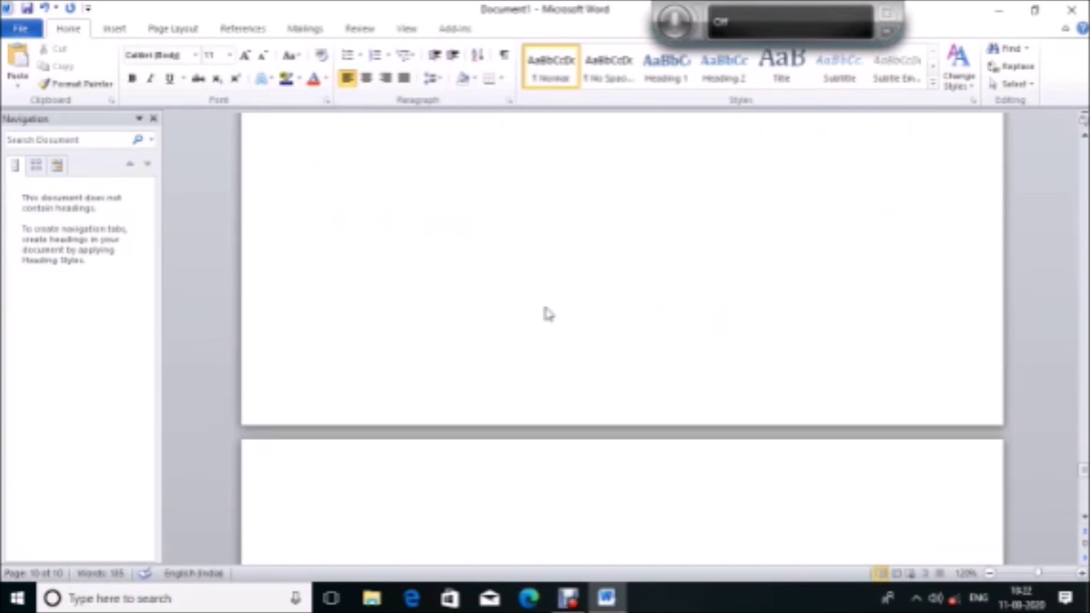
key(ctrl+g)
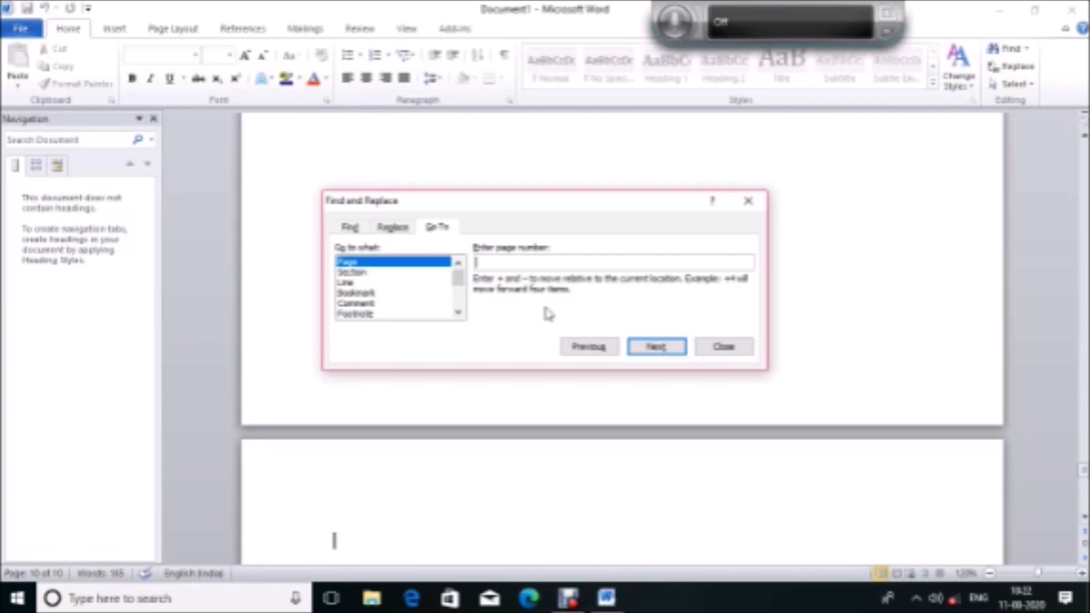
Step: Go to page 7 from the Go To tab and close the dialog
text(7)
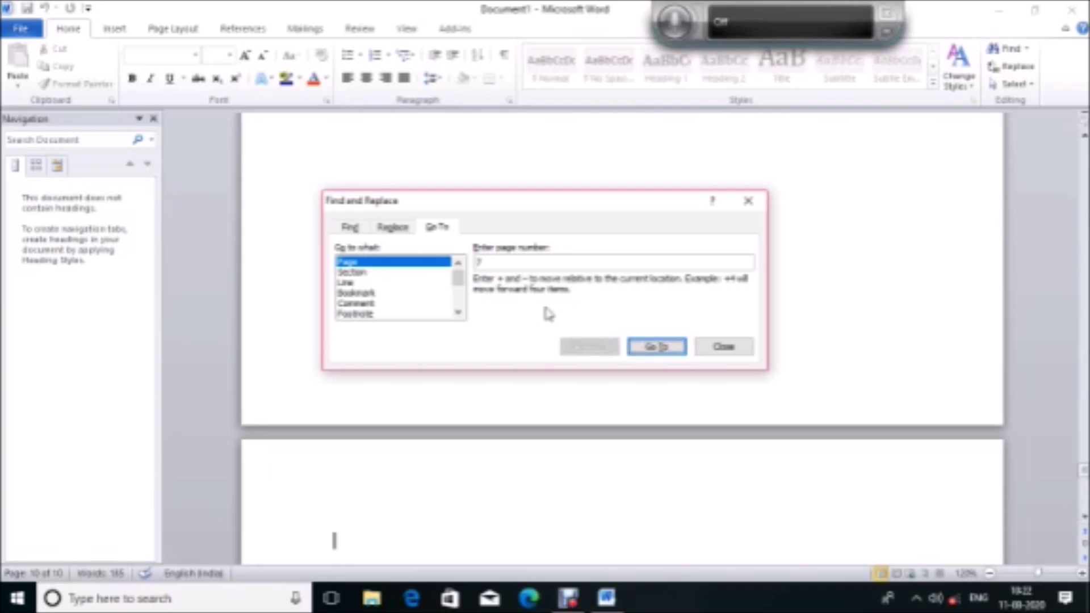
key(Return)
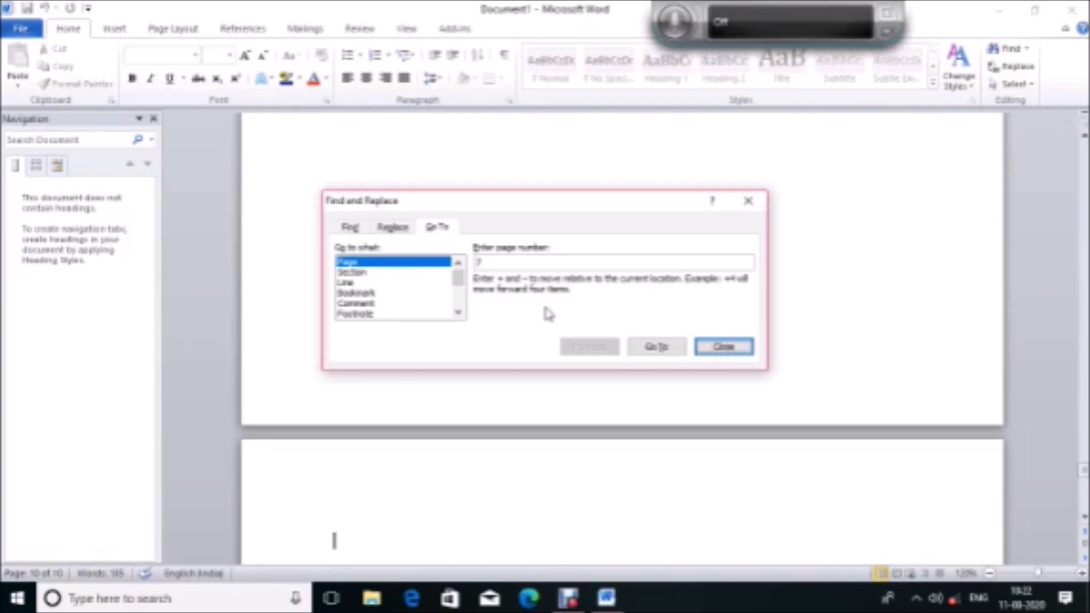
key(shift+Tab)
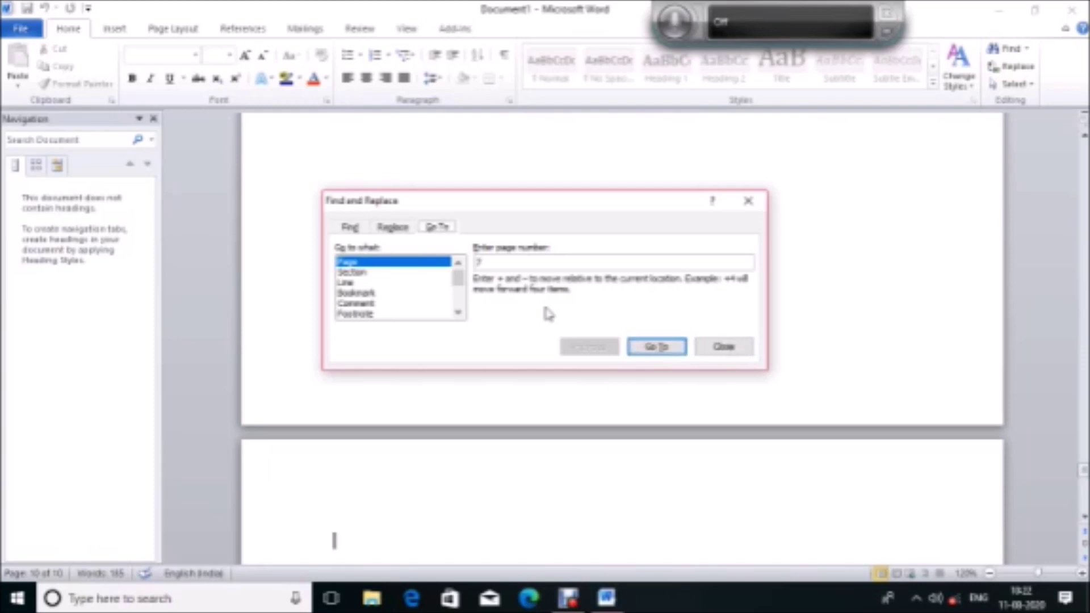
key(Tab)
key(Return)
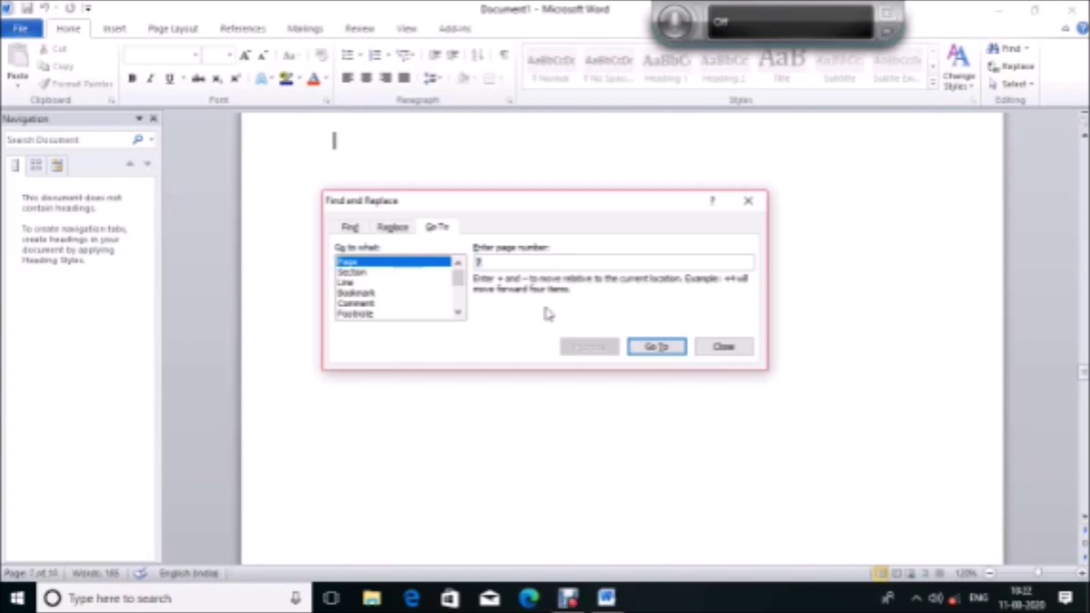
key(Escape)
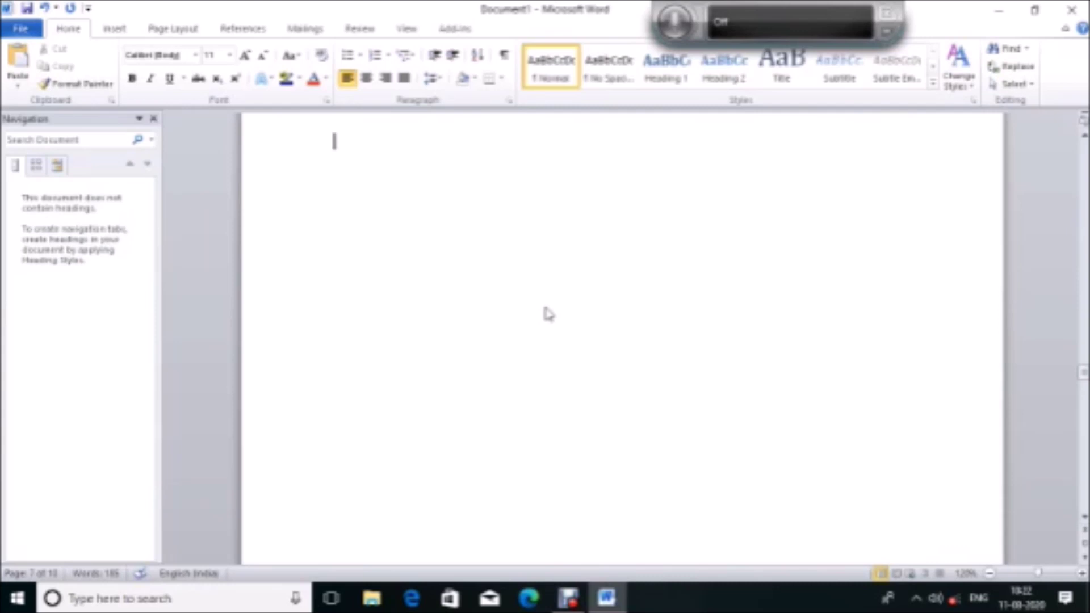
Step: Reopen Go To with Ctrl+G and delete the previous page number 7
key(ctrl+g)
key(BackSpace)
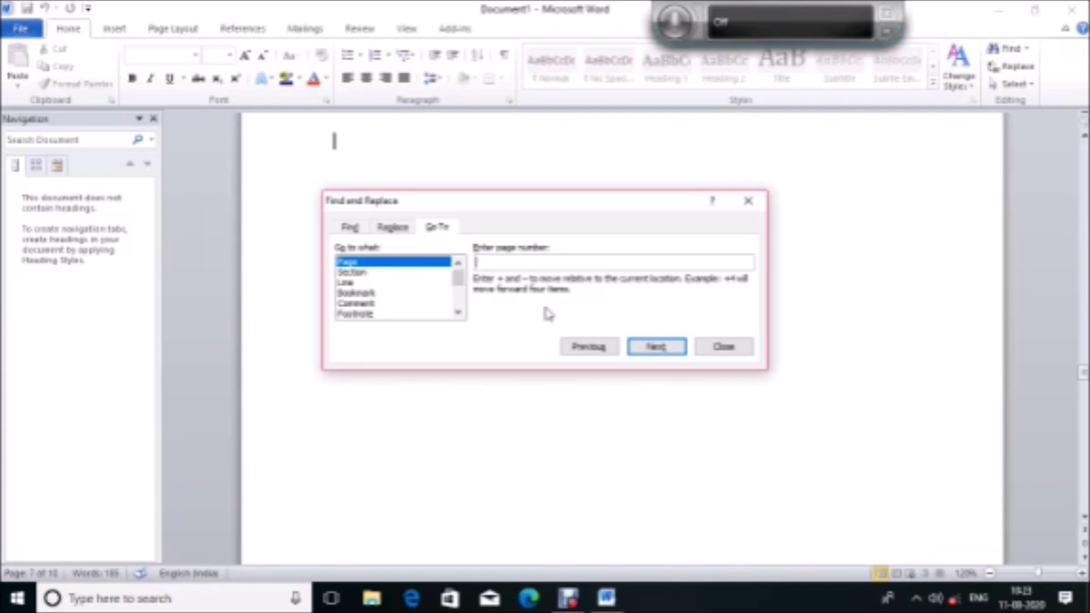
Step: Jump back to page 1 and close the Find and Replace dialog
text(1)
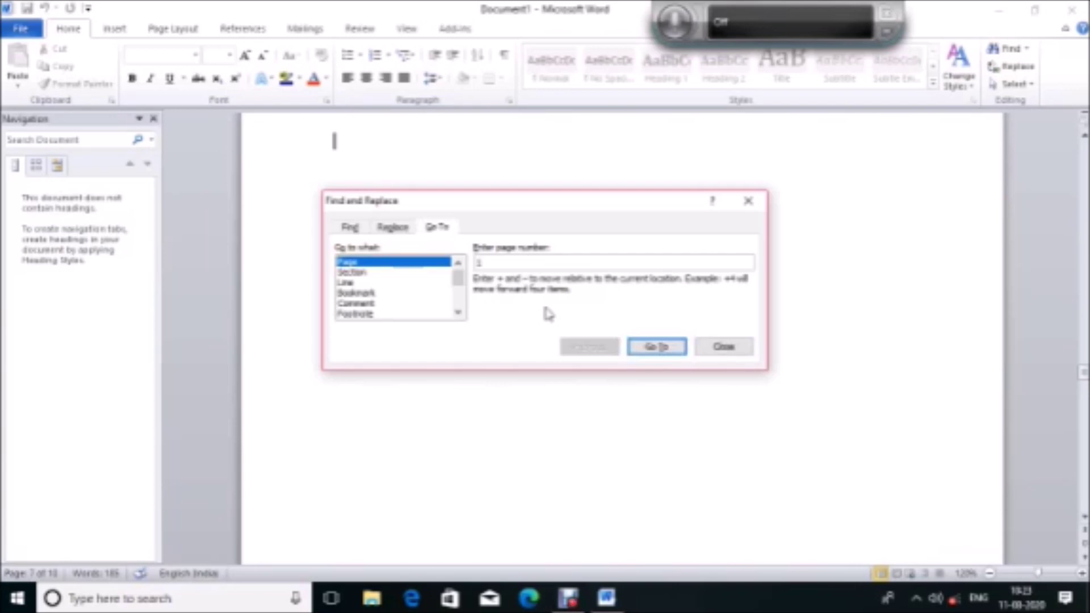
key(Return)
key(Escape)
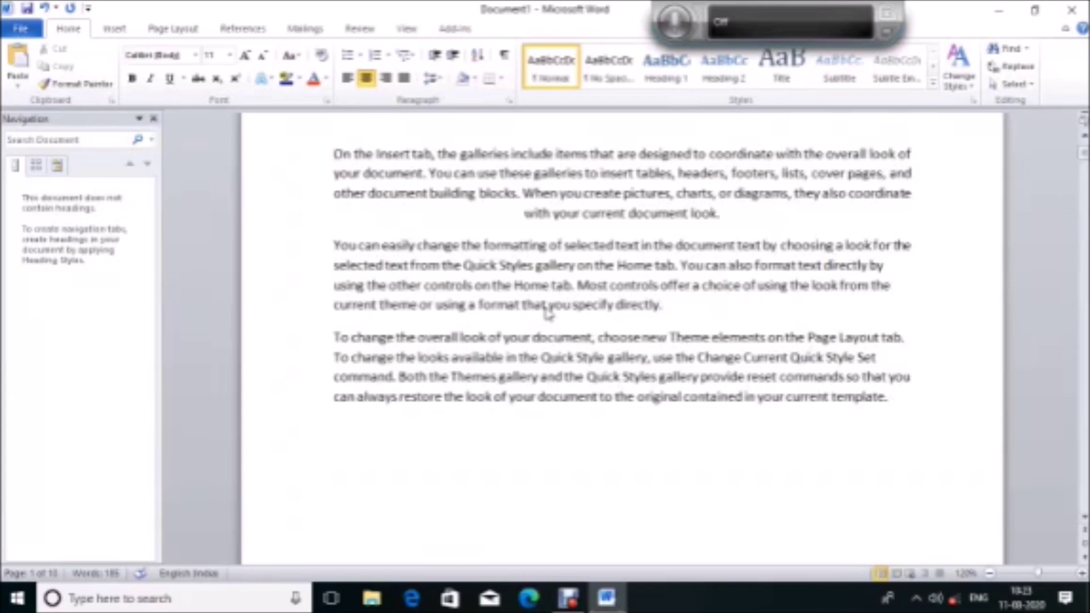
Step: Select 'document' on line 2 of the first paragraph and open Replace with it as the find text
key(ctrl+Right)
key(ctrl+Right)
key(ctrl+Right)
key(Down)
key(ctrl+Right)
key(ctrl+Right)
key(ctrl+Right)
key(ctrl+Right)
key(ctrl+Left)
key(ctrl+Left)
key(ctrl+Left)
key(ctrl+Left)
key(ctrl+shift+Right)
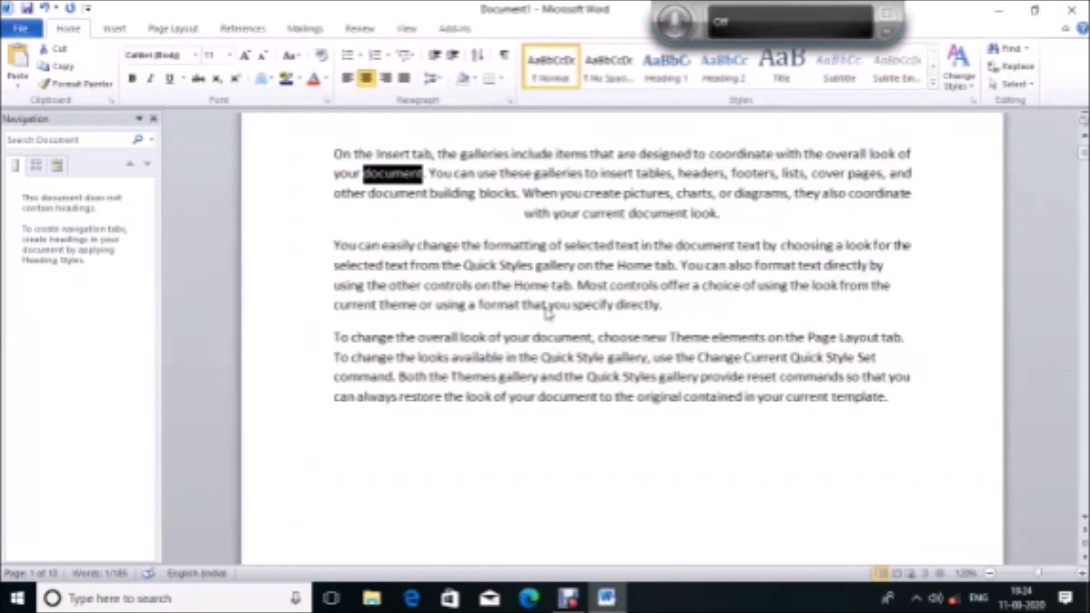
key(ctrl+h)
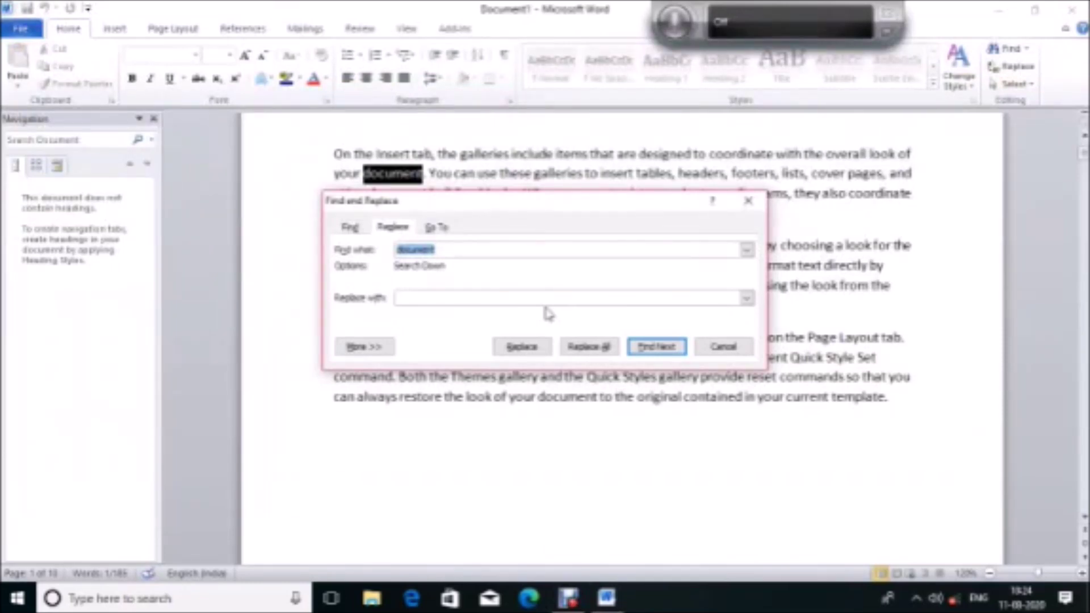
Step: Enter 'pages' in the Replace with box as the replacement for 'document'
key(Tab)
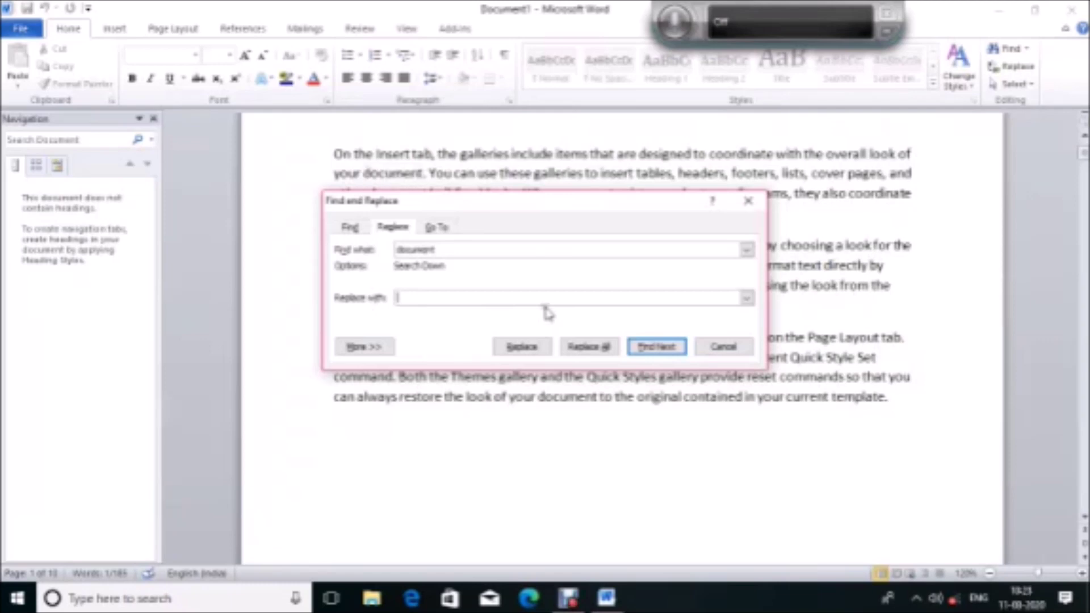
key(alt+Down)
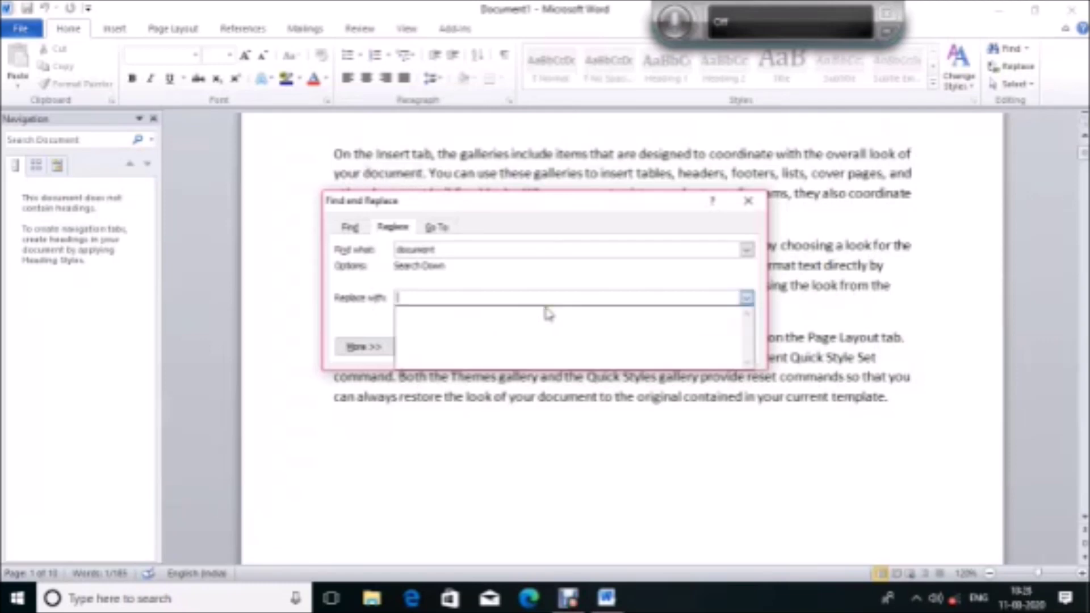
key(Tab)
key(shift+Tab)
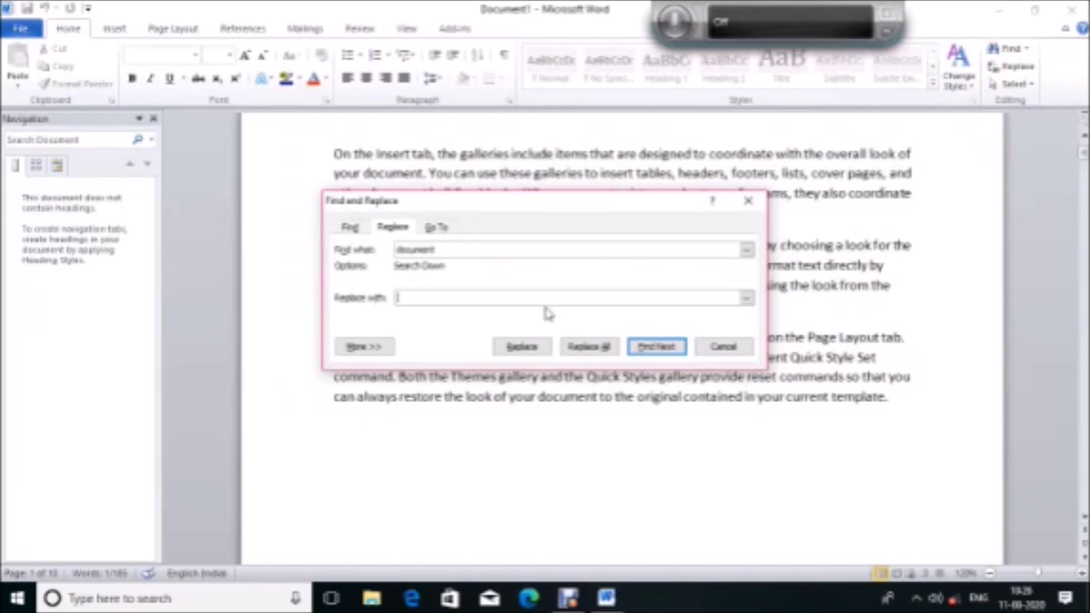
text(pages)
key(Tab)
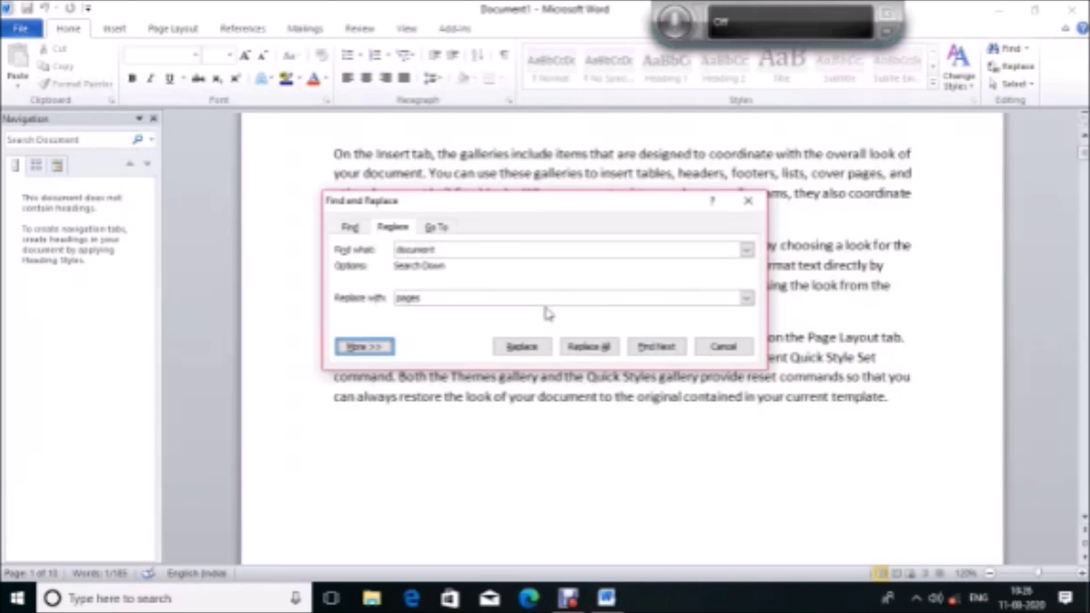
key(Tab)
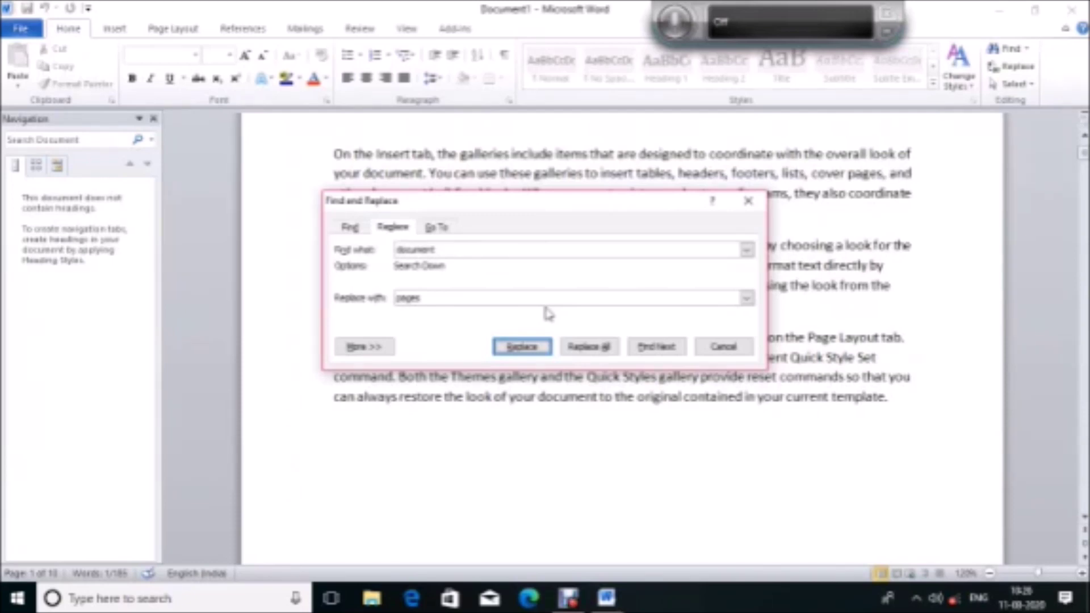
Step: Replace all occurrences of 'document' with 'pages', continuing from the beginning (6 replacements)
key(Tab)
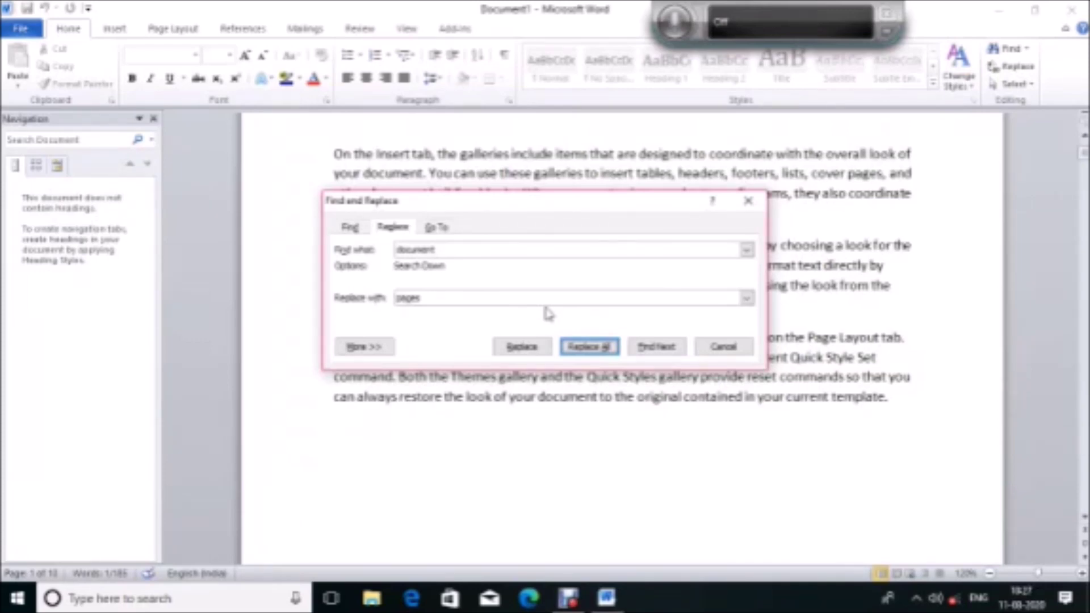
key(Return)
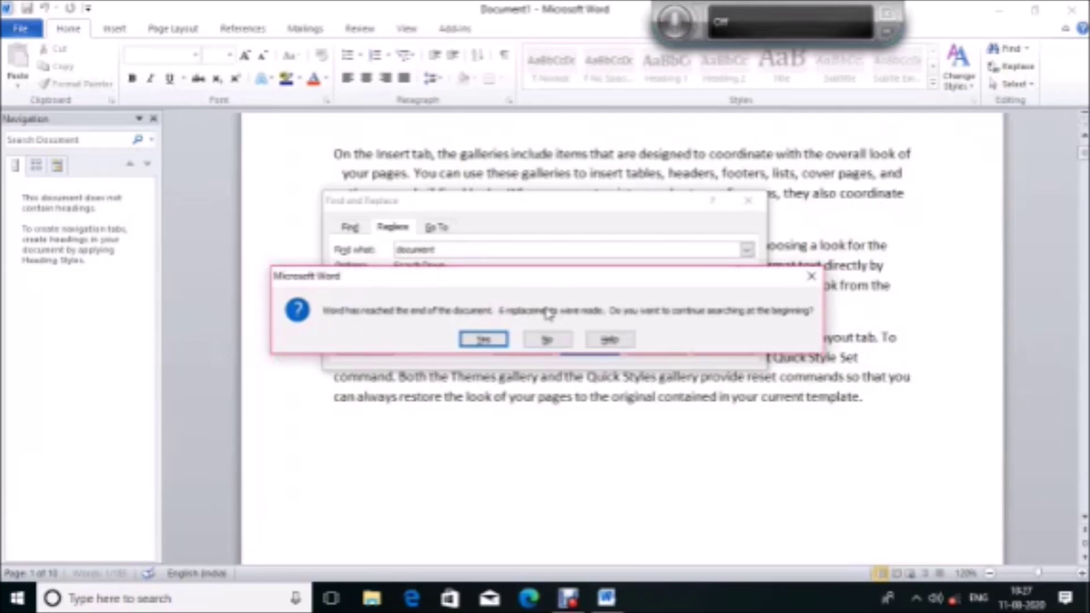
key(Return)
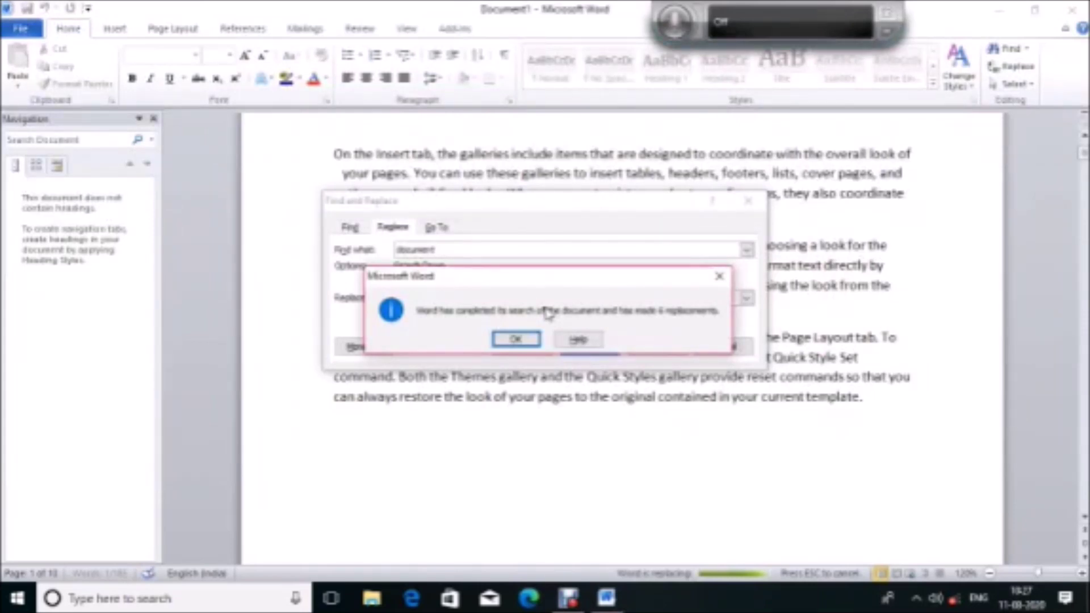
key(Return)
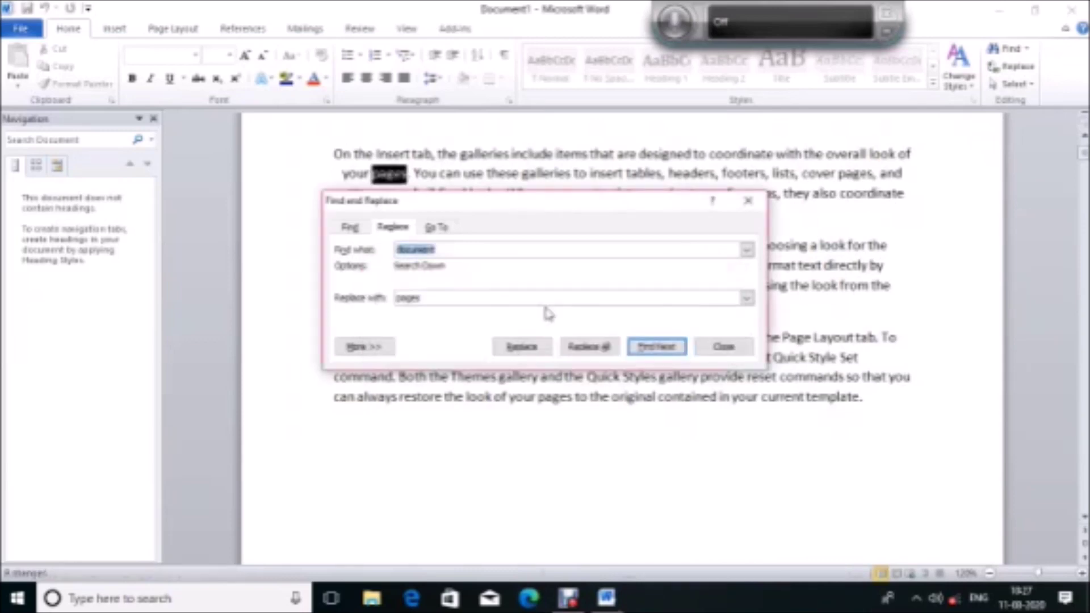
Step: Review the previous search terms list, then close Find and Replace
key(alt+Down)
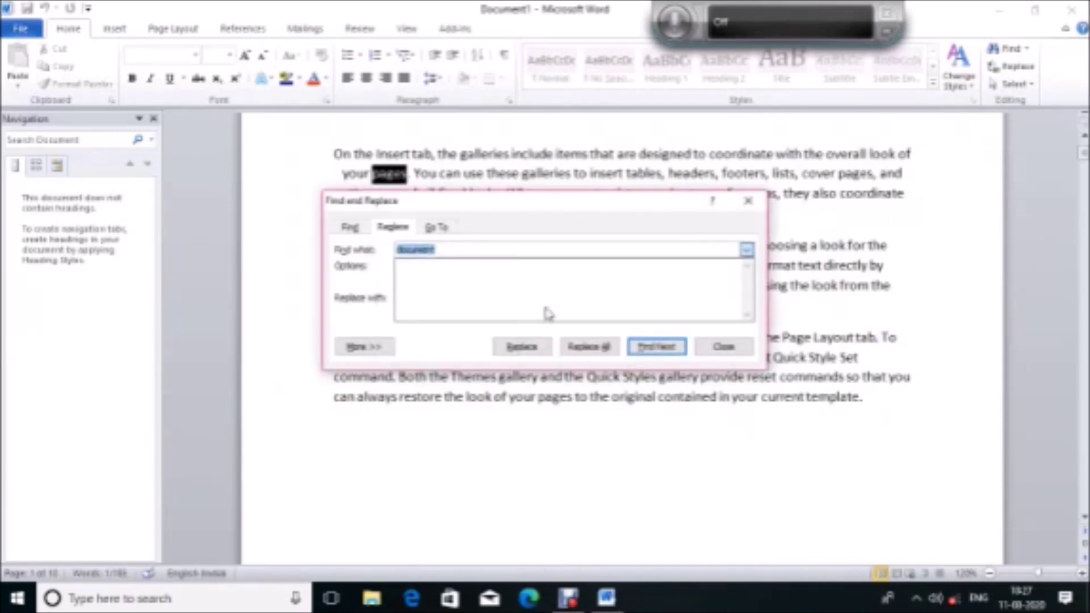
key(Escape)
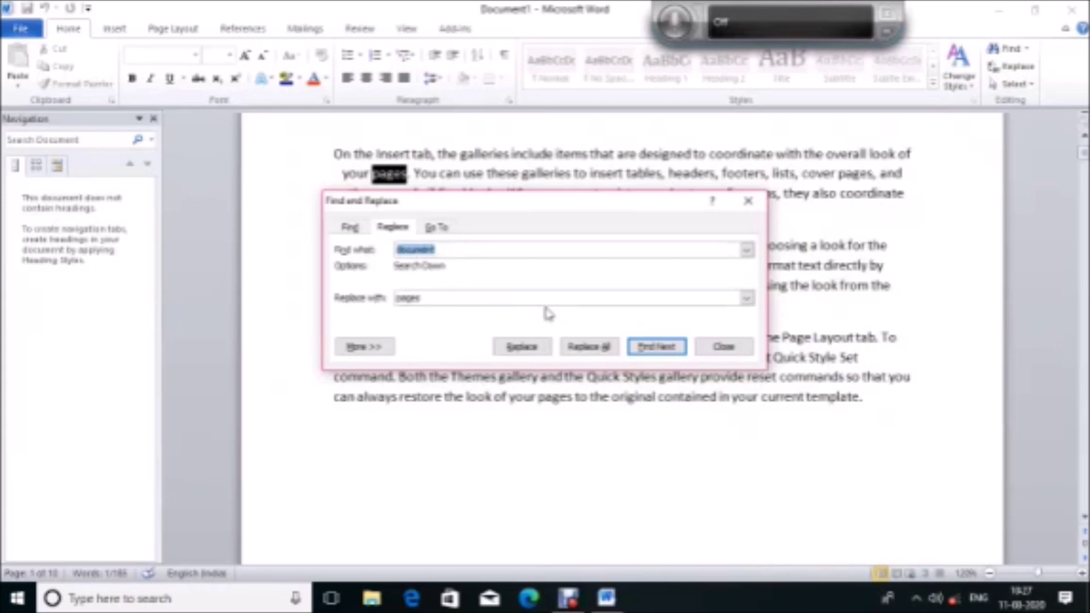
key(alt+Down)
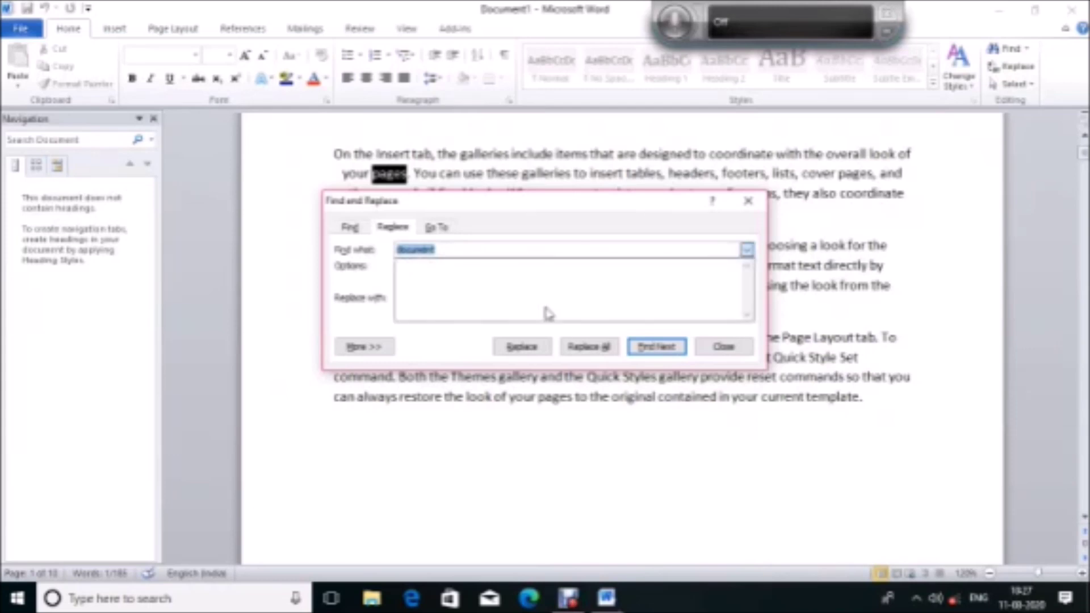
key(Escape)
key(Escape)
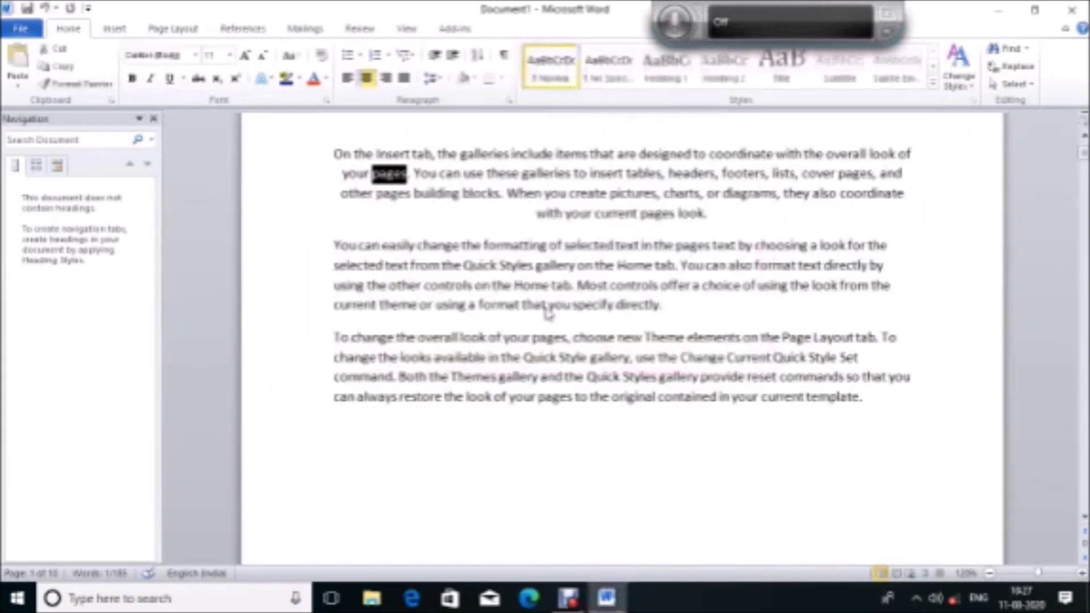
key(Up)
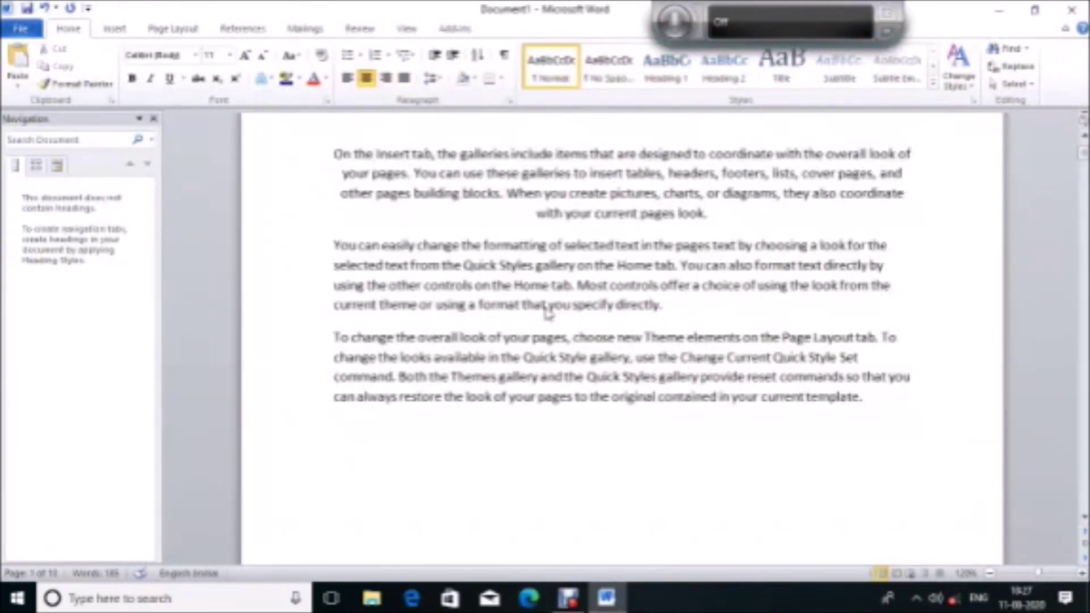
Step: Move to line three and test left alignment before restoring centred alignment
key(Down)
key(Down)
key(Down)
key(Up)
key(Down)
key(ctrl+l)
key(ctrl+e)
Step: Select the word 'pages' and open Find and Replace with it as the search term
key(ctrl+Right)
key(ctrl+Right)
key(ctrl+Right)
key(ctrl+shift+Right)
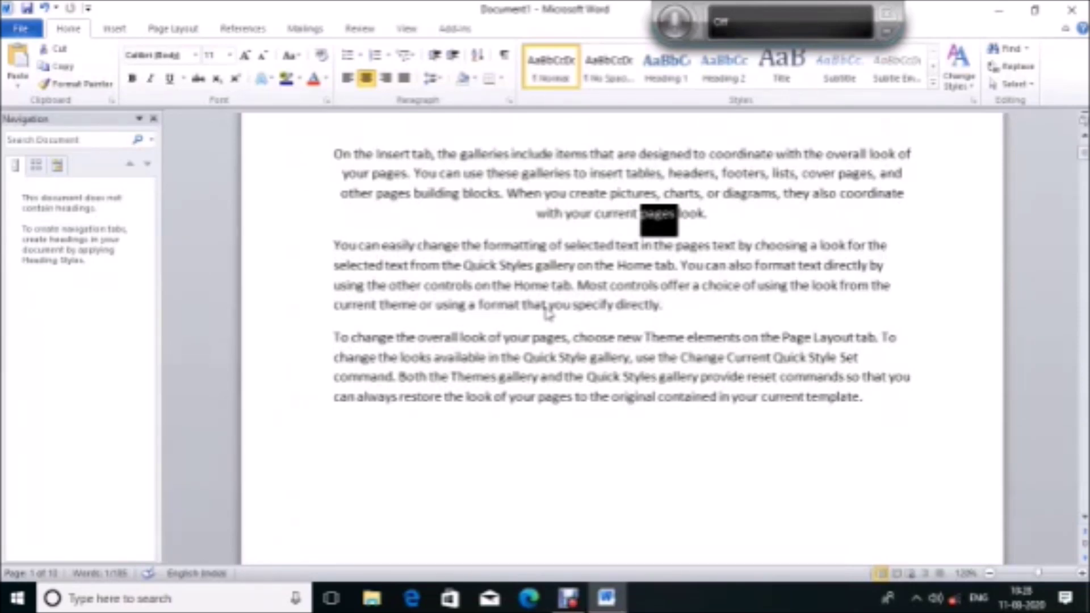
key(ctrl+h)
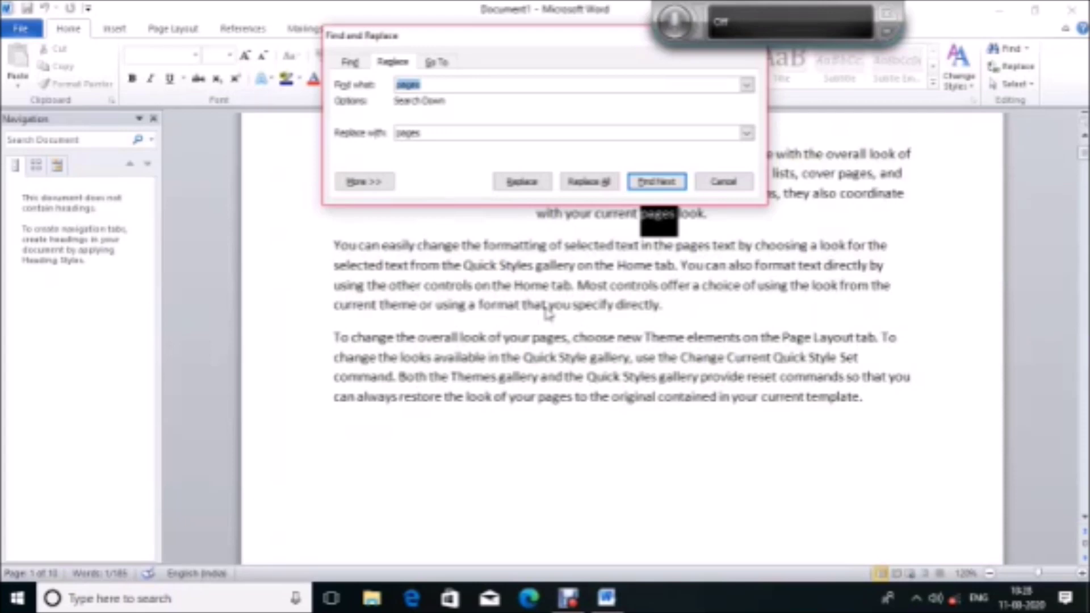
Step: Change the replacement text to 'document'
key(Tab)
key(BackSpace)
text(document)
Step: Replace all 'pages' with 'document' from the beginning (7 replacements) and close the dialog
key(Tab)
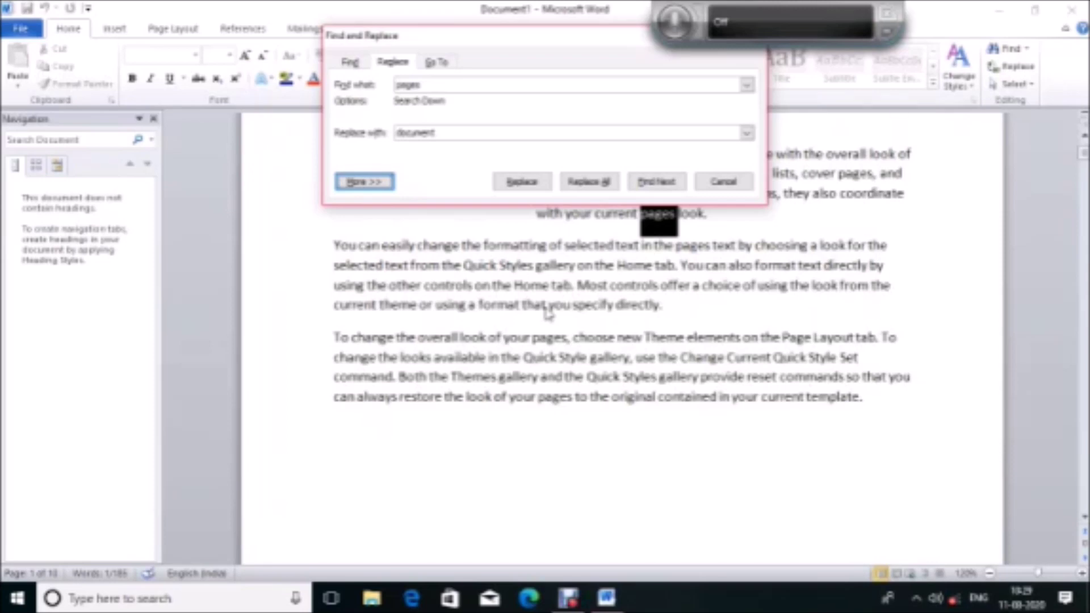
key(Tab)
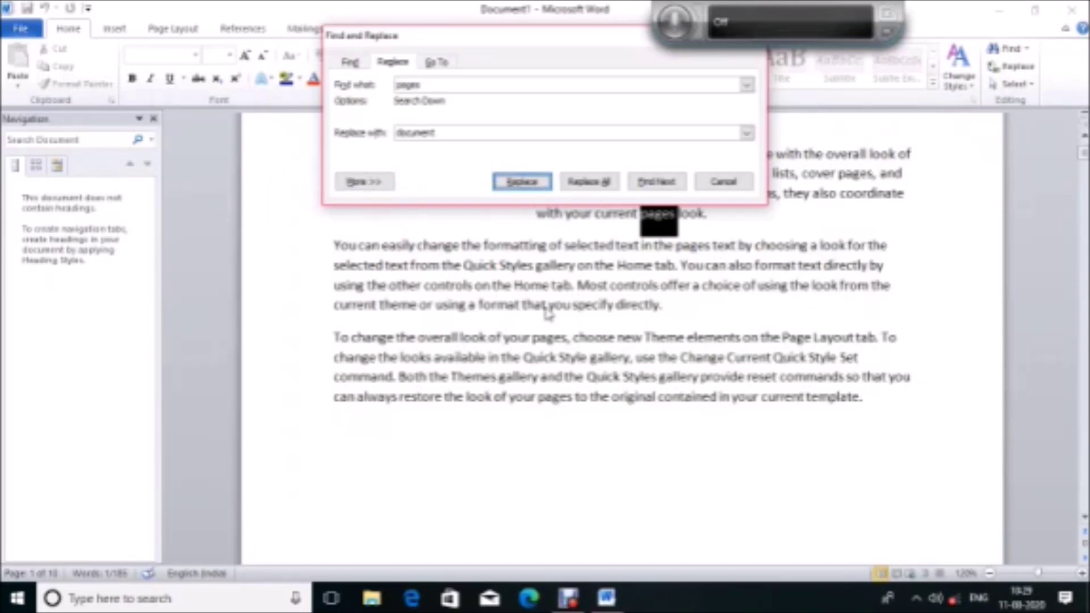
key(Tab)
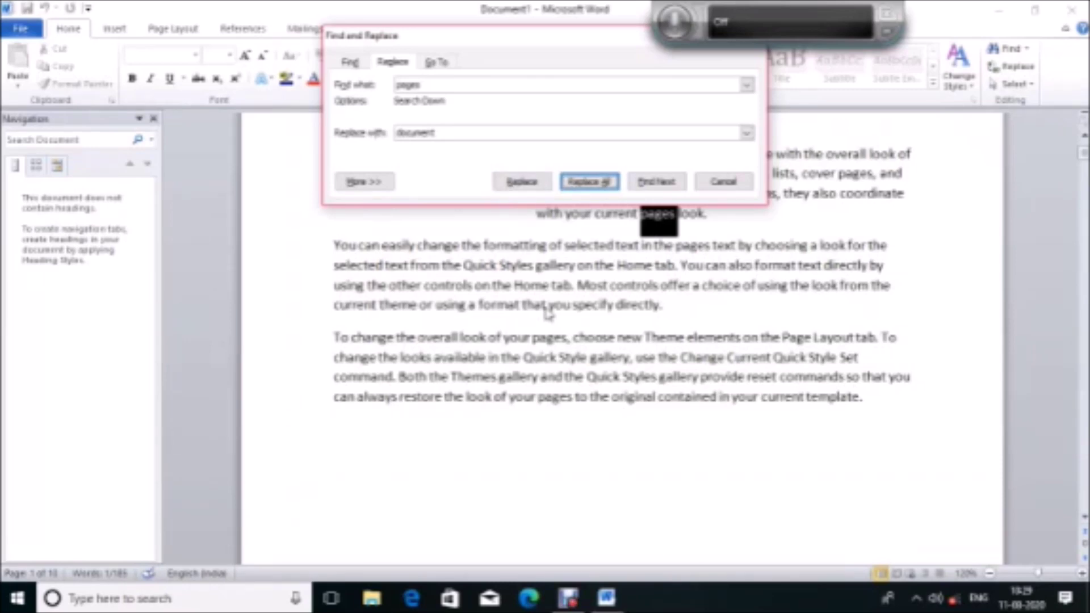
key(Return)
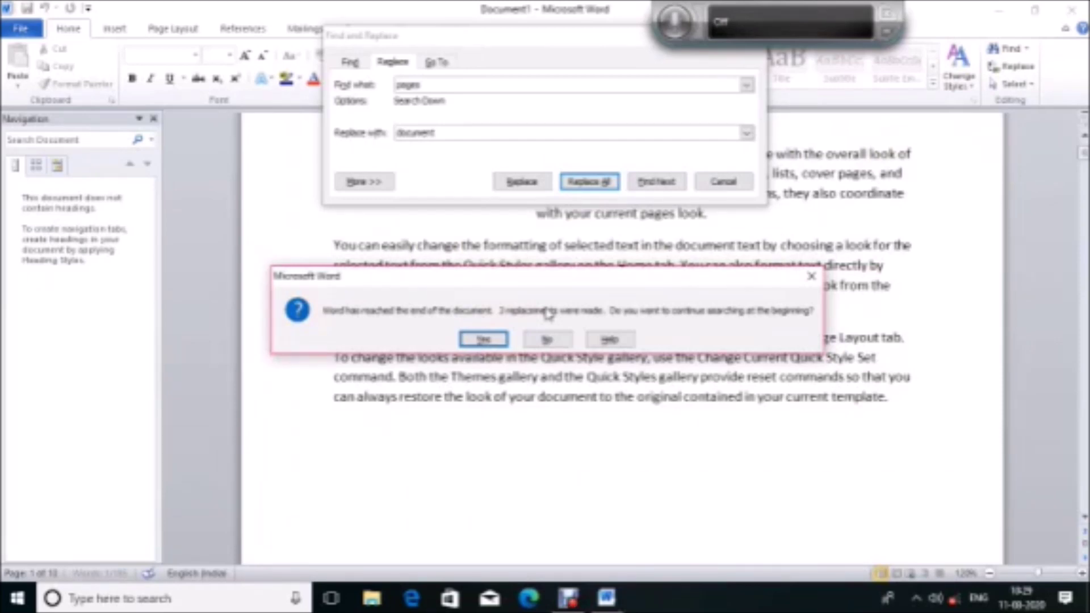
key(Return)
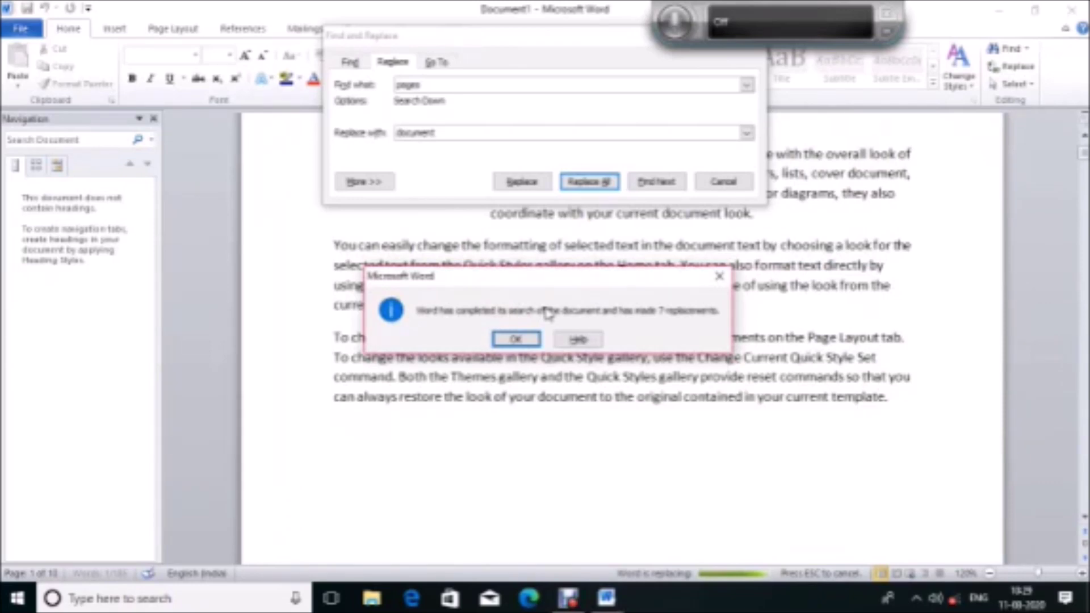
key(Return)
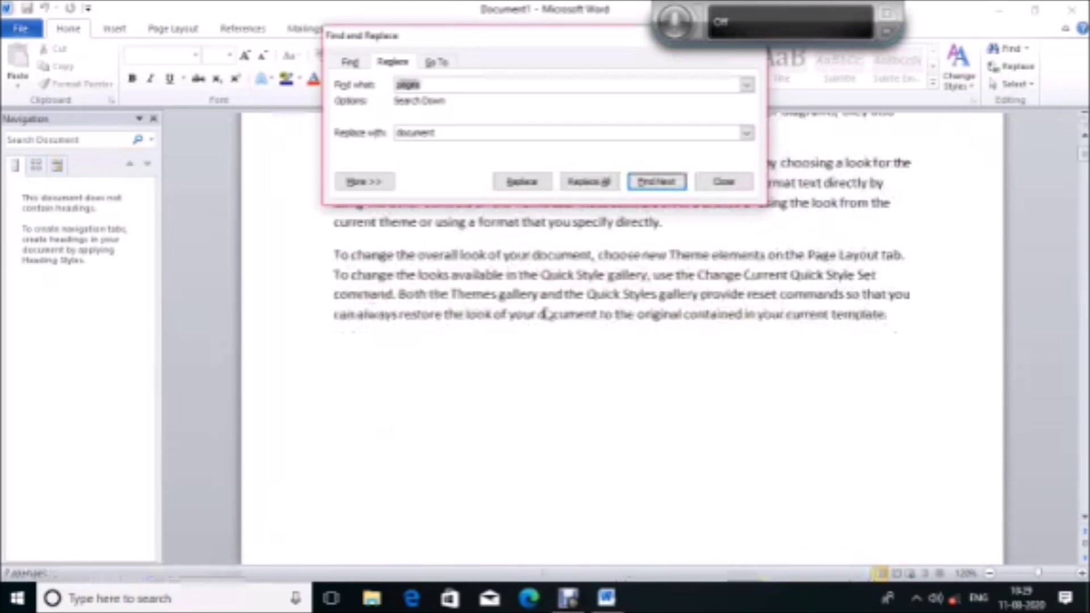
key(Escape)
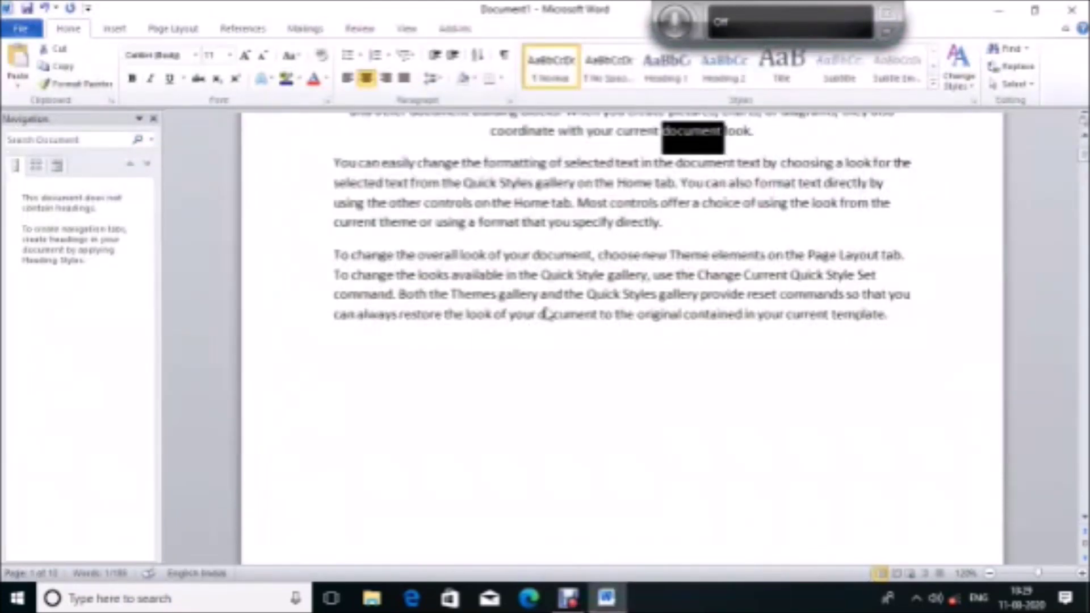
Step: Italicize the line 'coordinate with your current document look.' and justify paragraph one
key(Up)
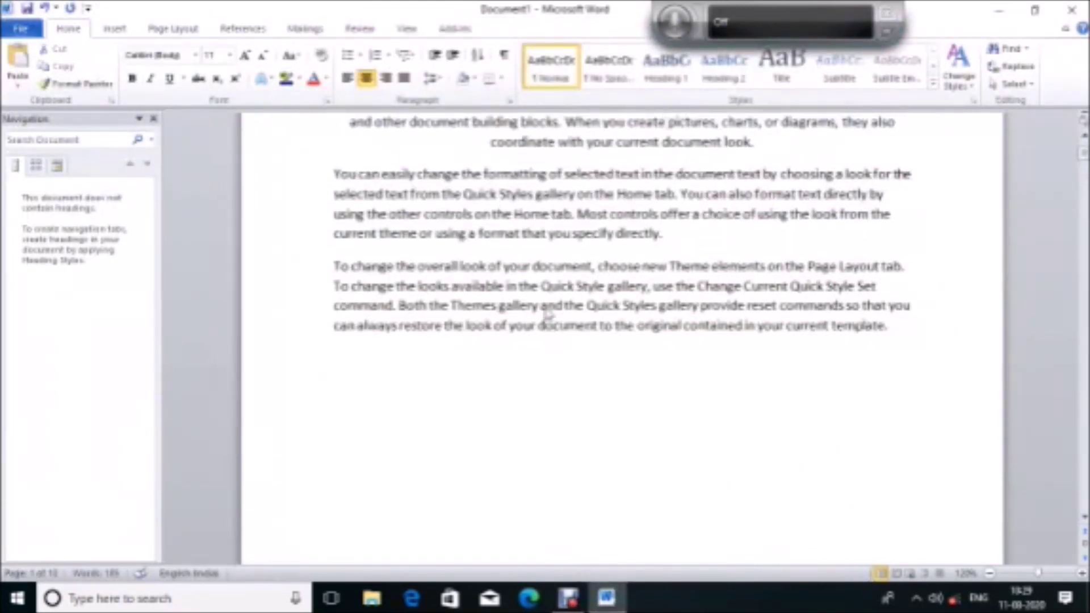
key(Down)
key(Up)
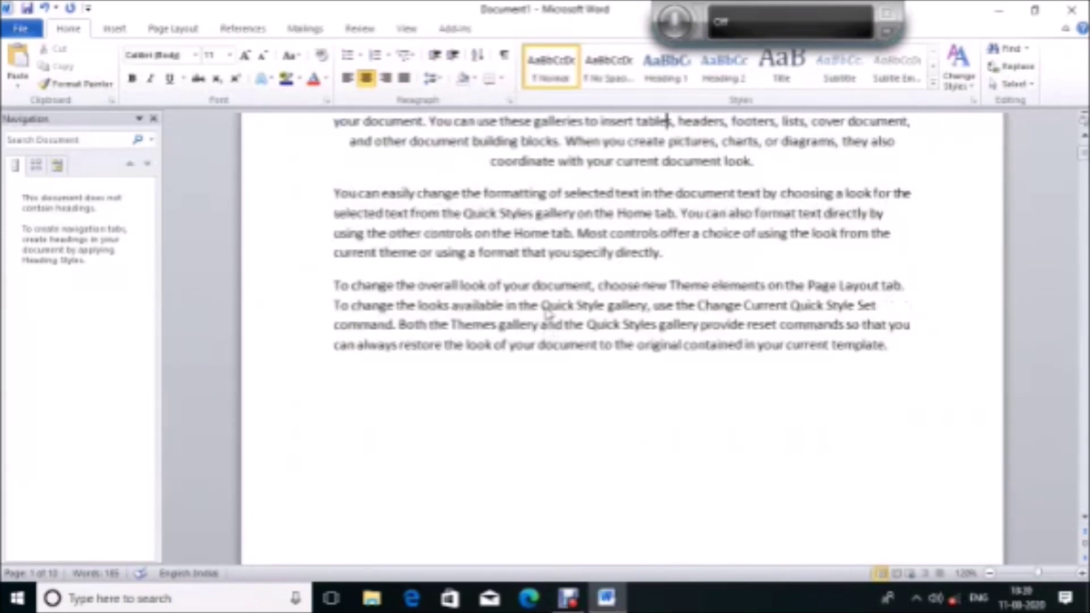
key(Up)
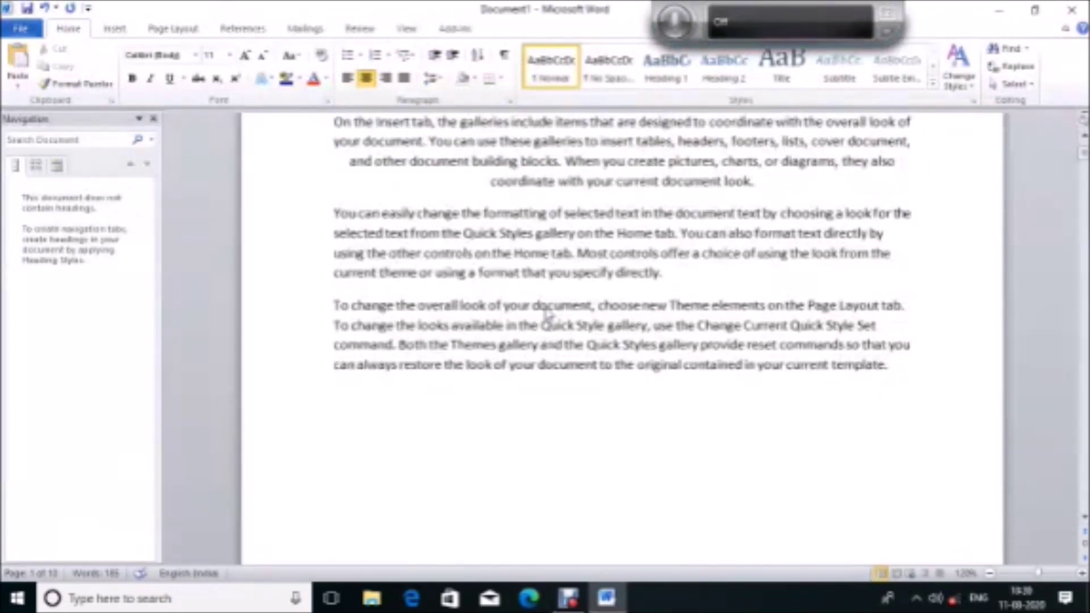
key(Down)
key(Down)
key(Down)
key(Home)
key(shift+End)
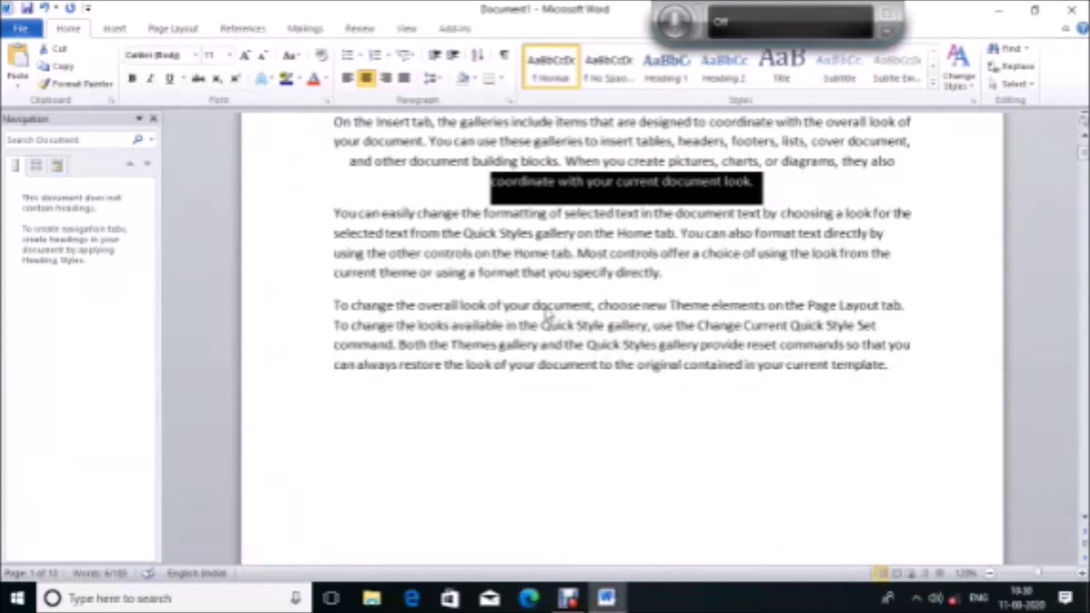
key(ctrl+i)
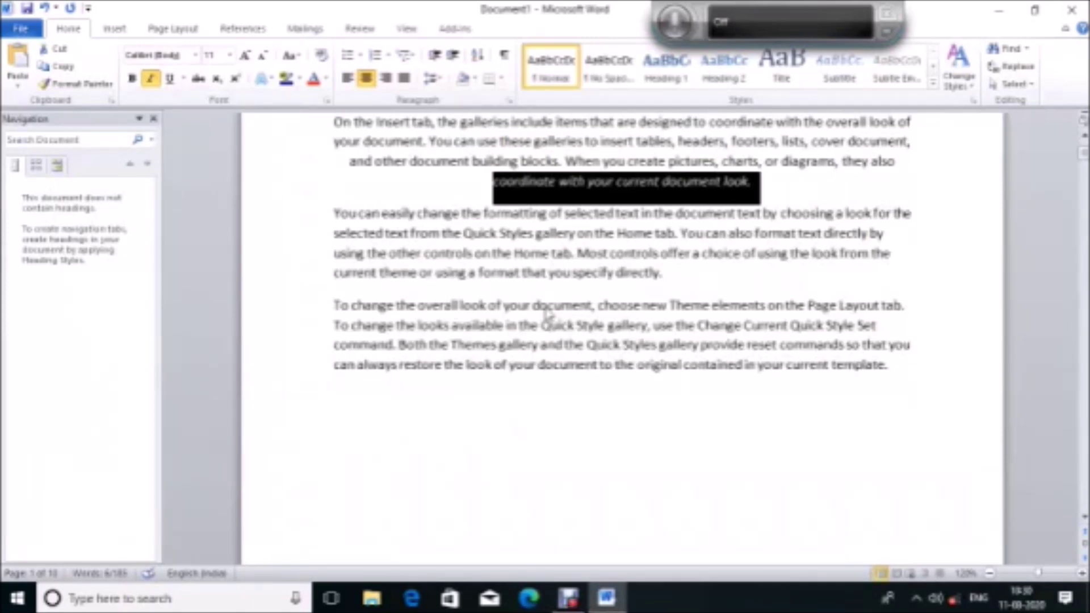
key(ctrl+j)
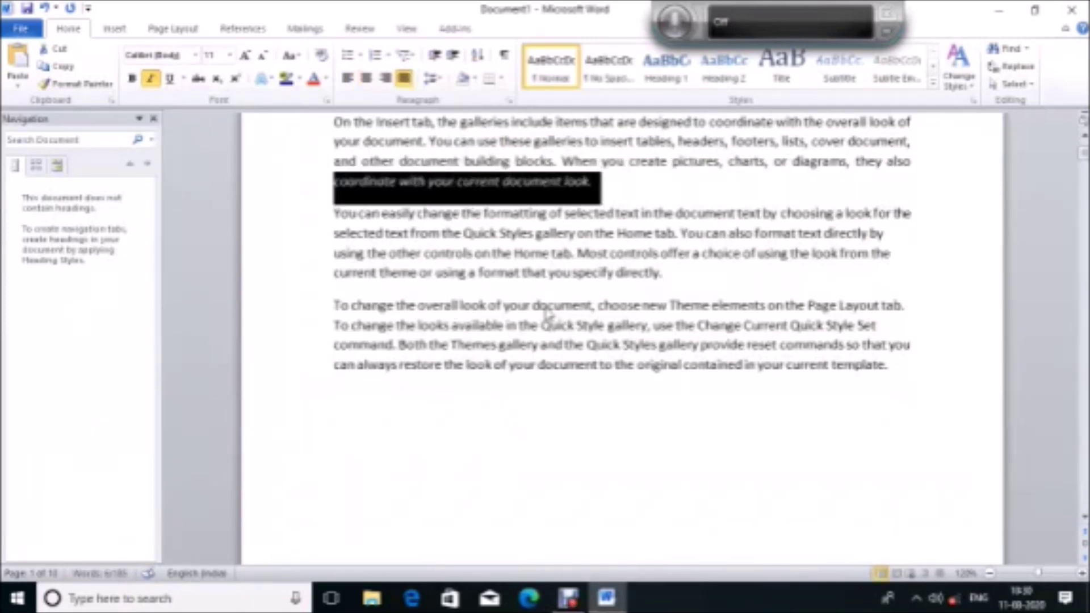
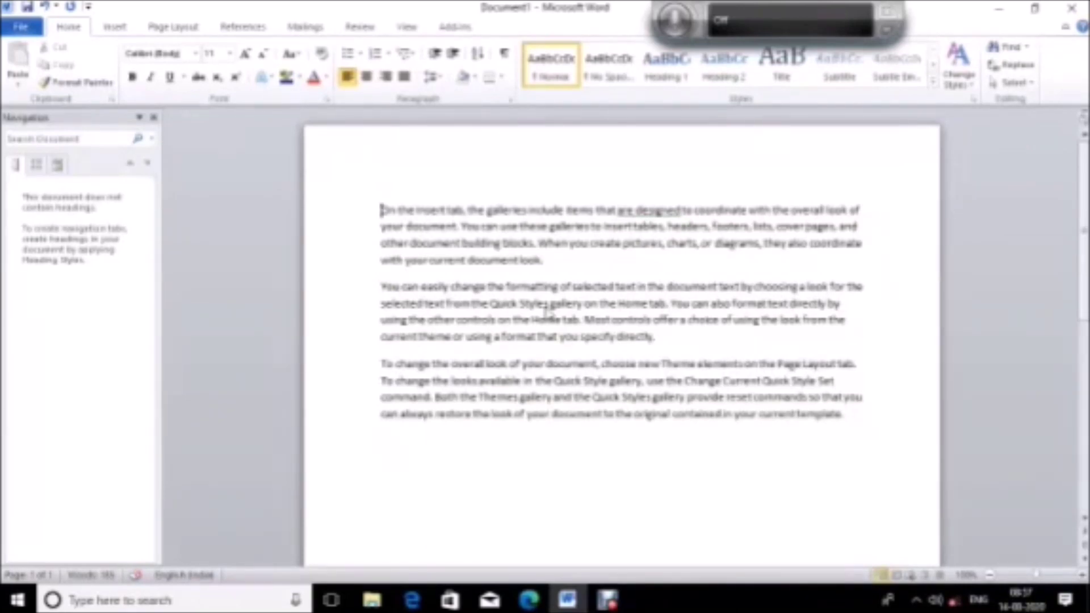
Step: Jump to the end of the last sample paragraph and start inserting a hyperlink there with Ctrl+K
key(ctrl+End)
key(ctrl+k)
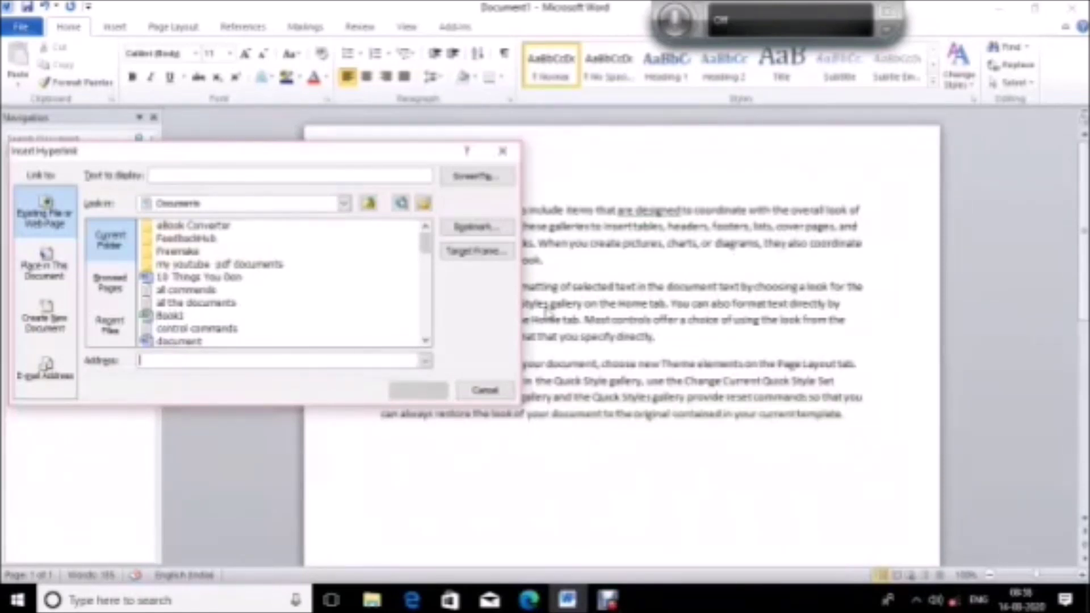
key(Tab)
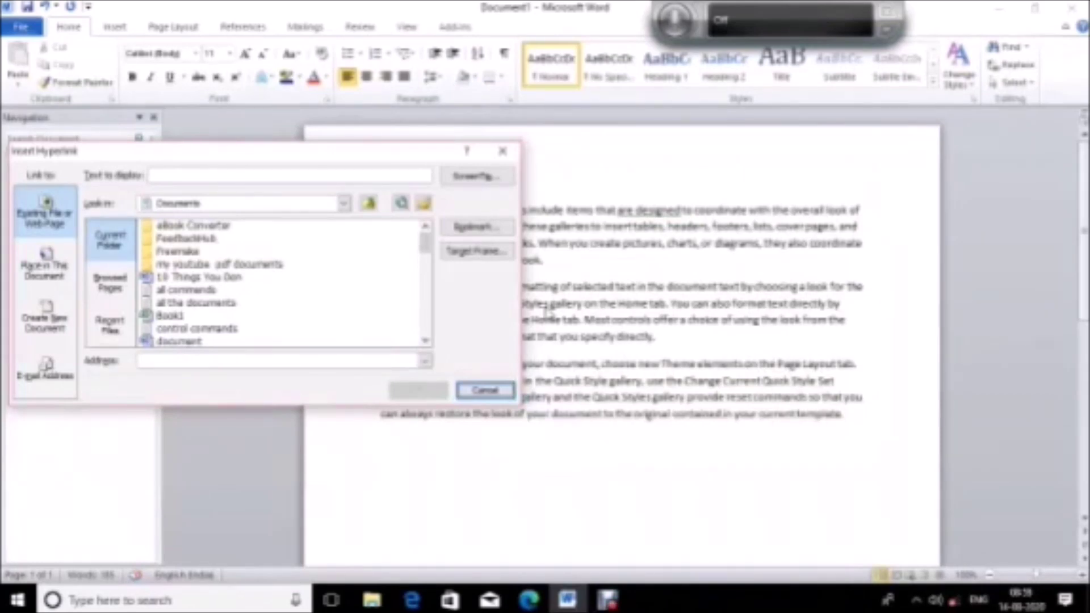
key(Tab)
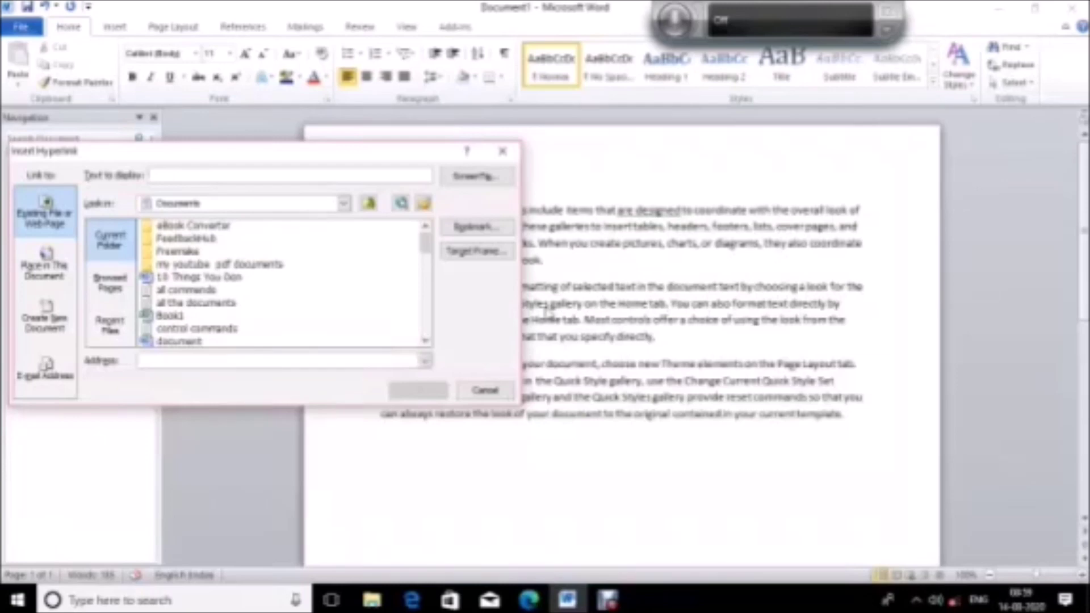
key(Tab)
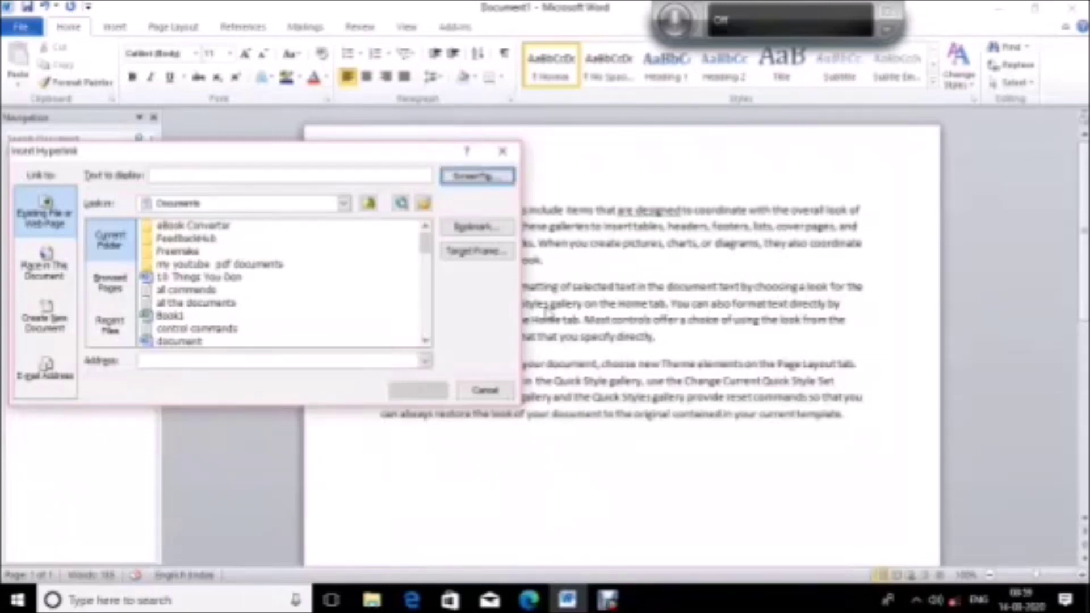
key(Tab)
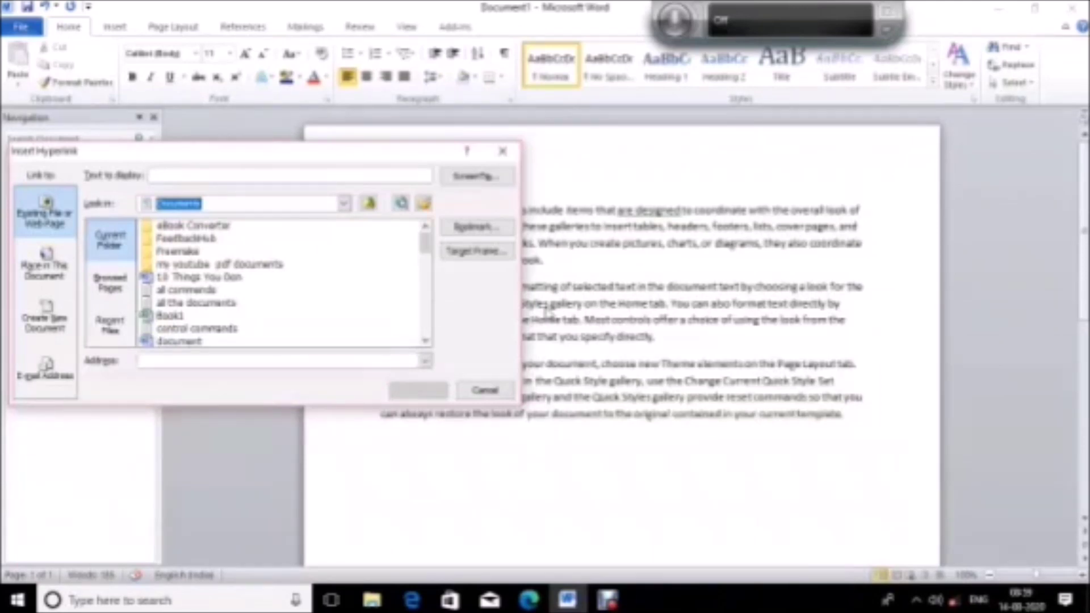
key(alt+Down)
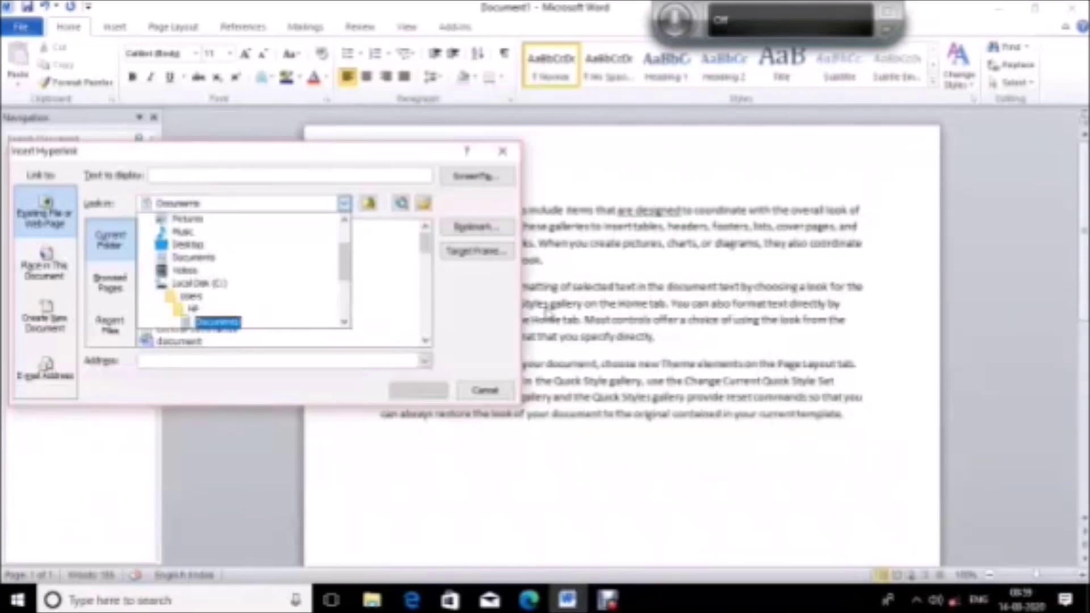
key(Down)
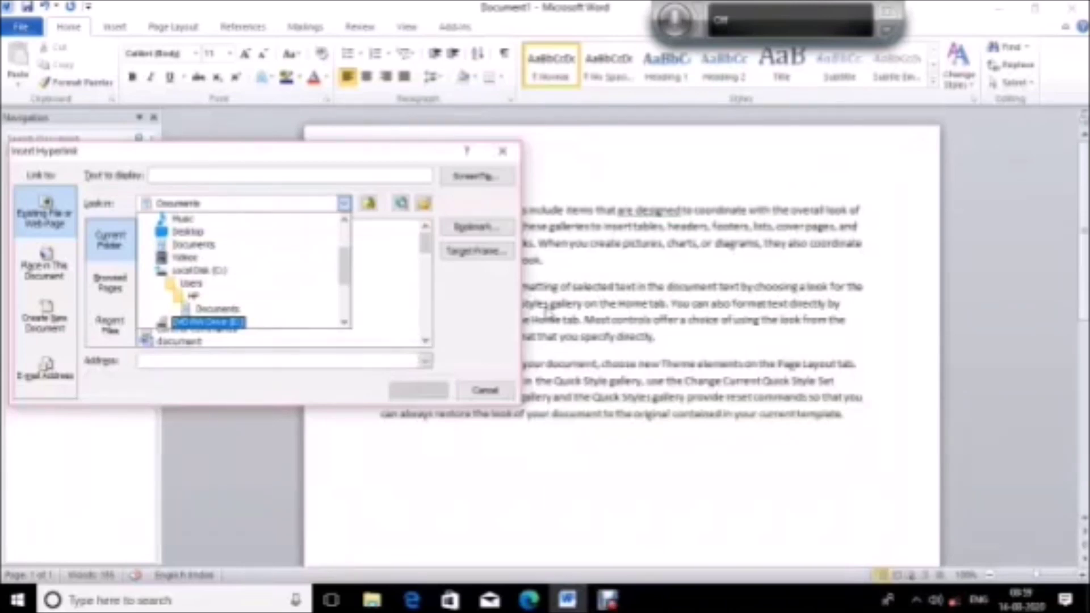
key(Down)
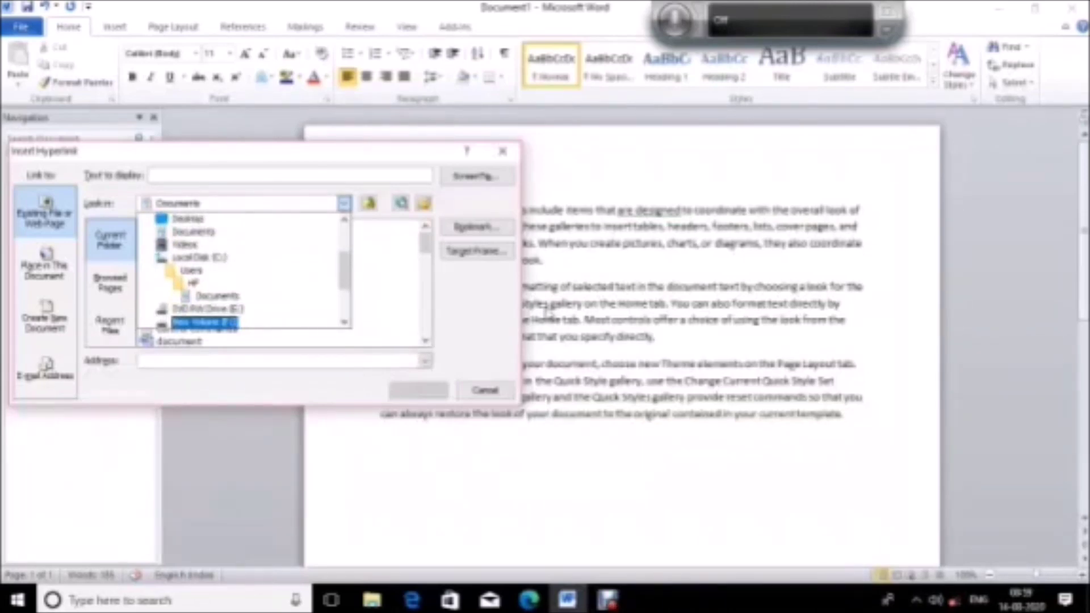
key(Down)
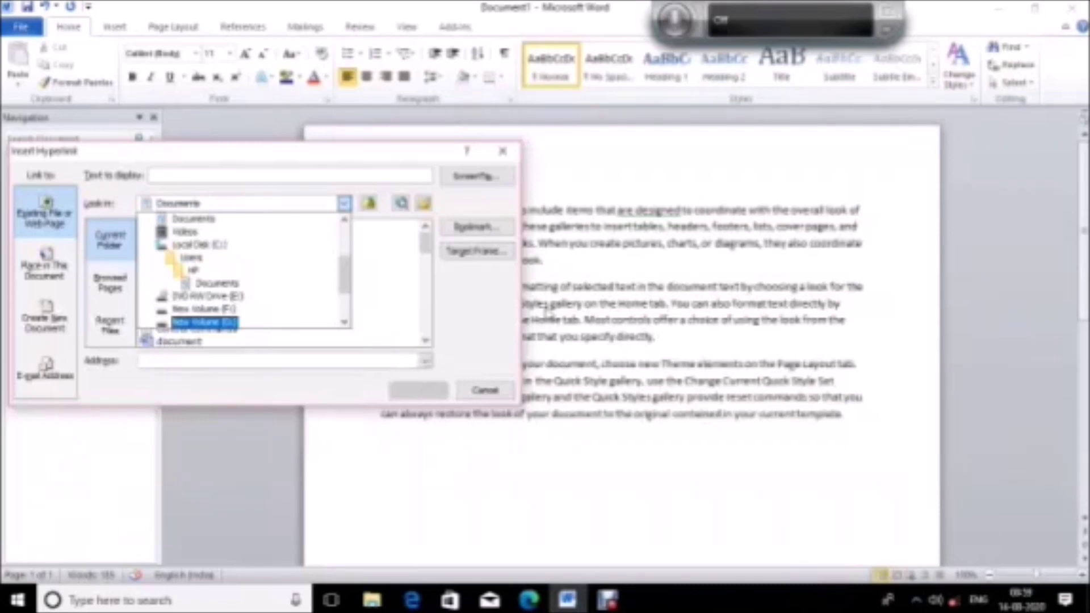
key(Up)
key(Up)
key(Up)
key(Up)
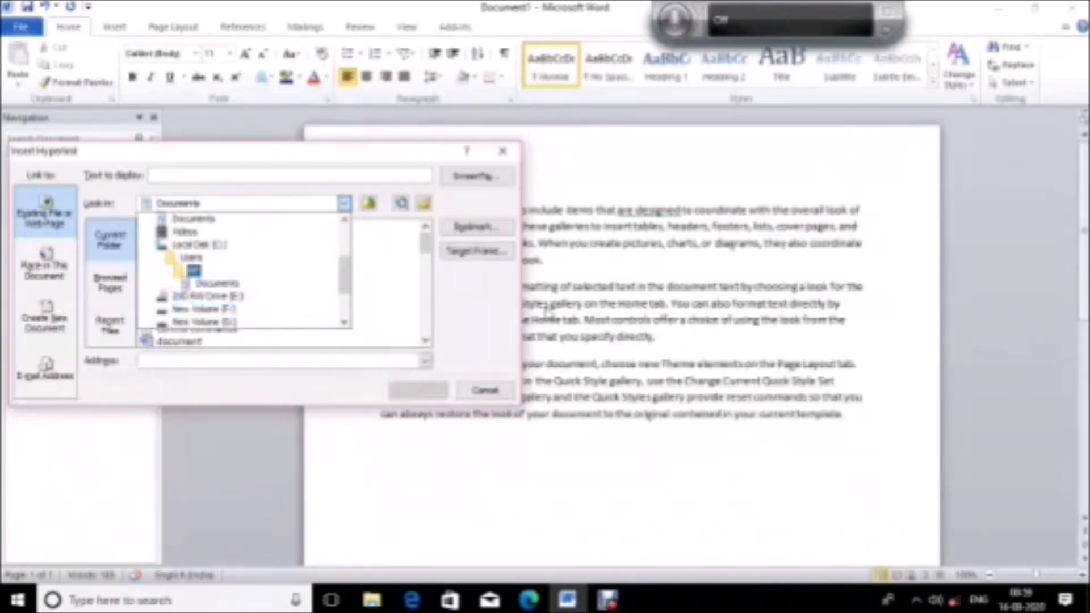
key(Down)
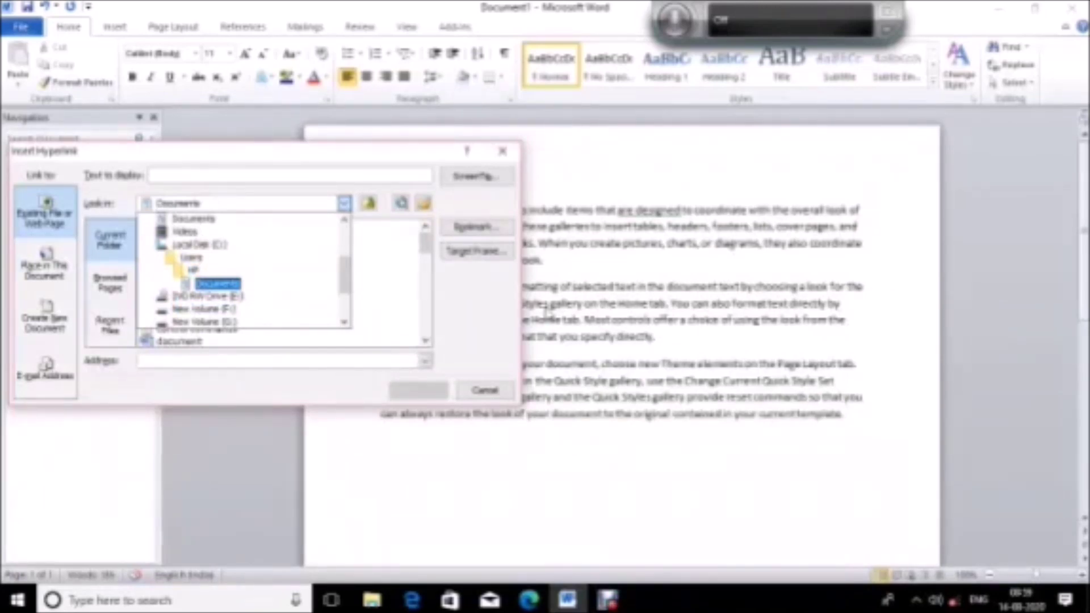
key(Down)
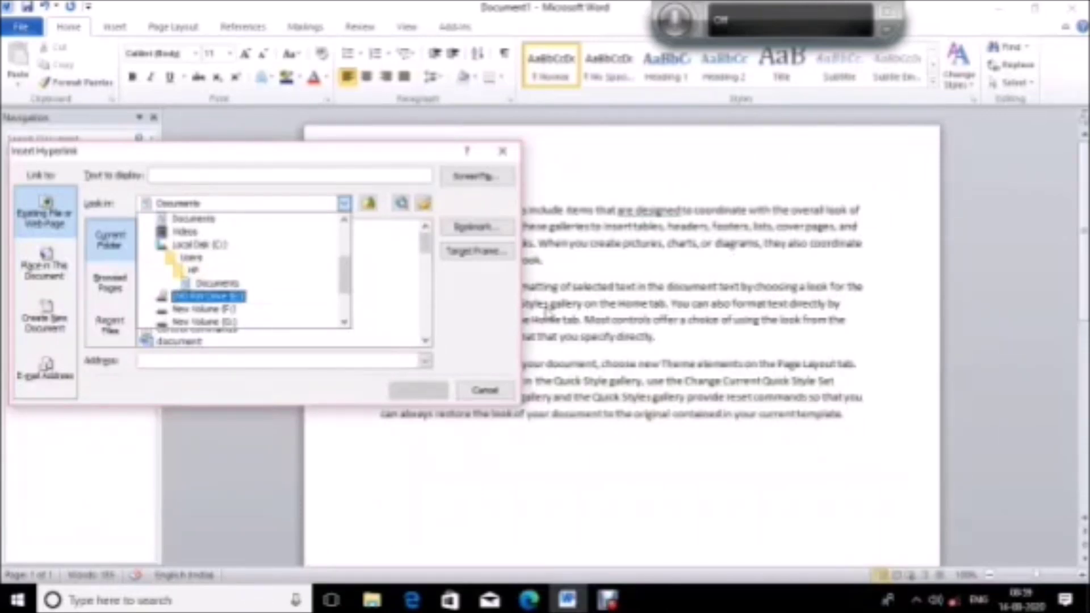
key(Up)
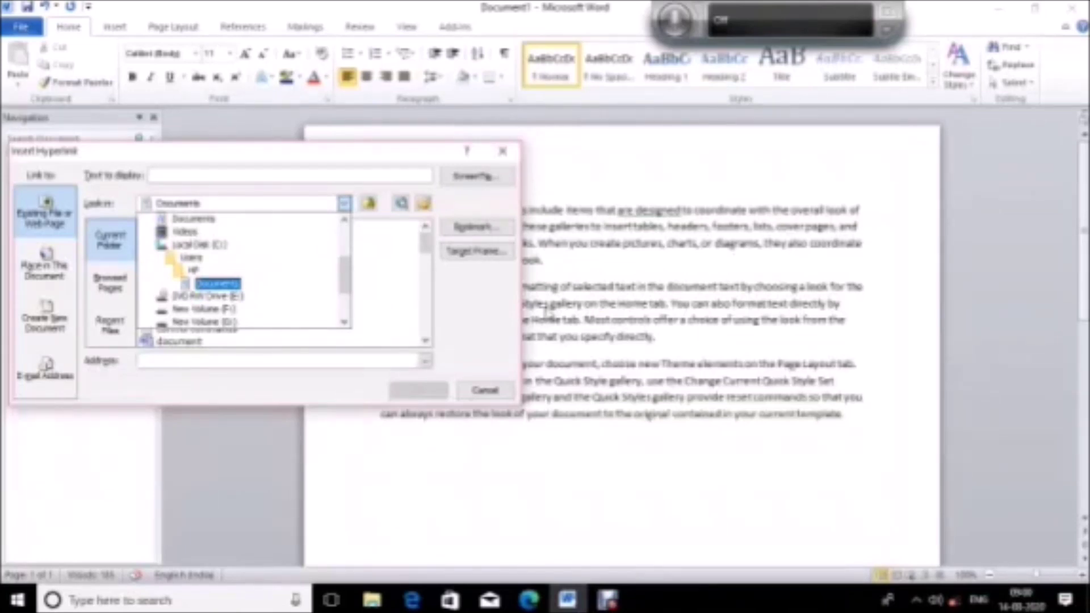
key(Return)
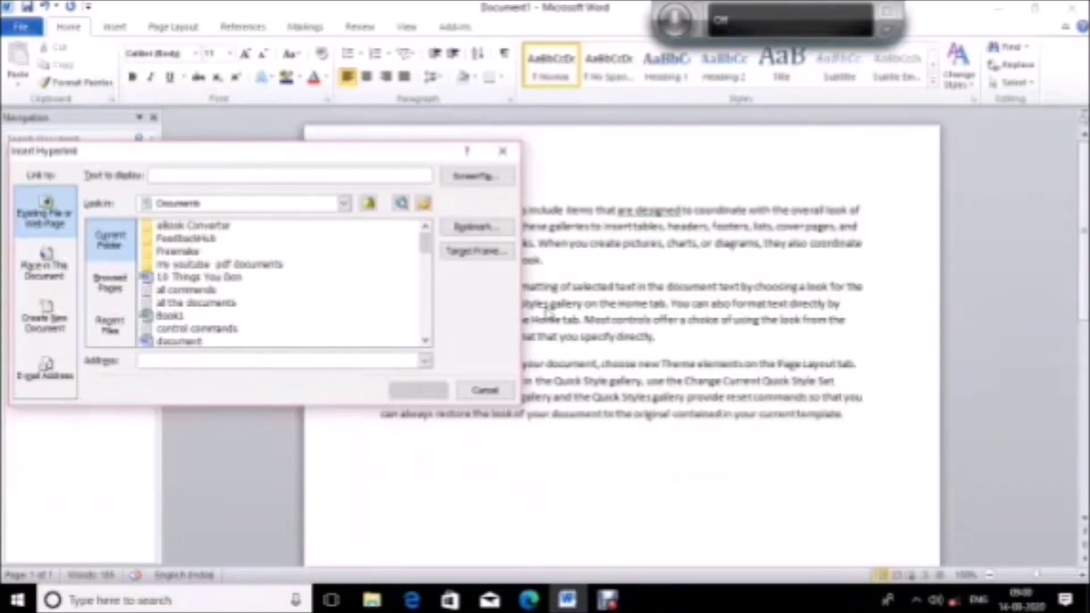
Step: Move through the Insert Hyperlink settings to reach the Documents file list
key(Down)
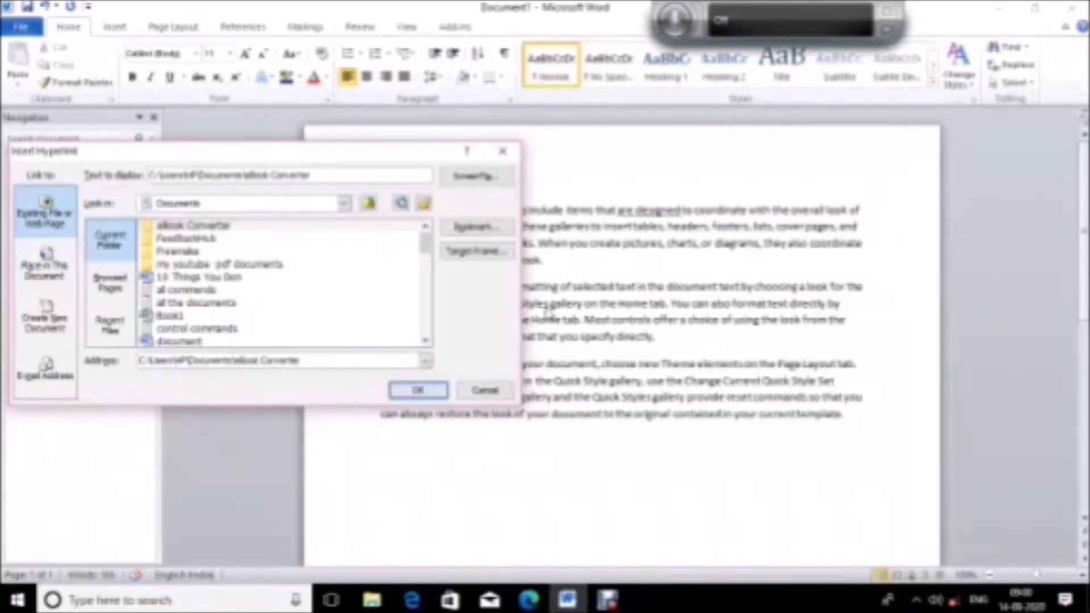
key(Tab)
key(shift+Tab)
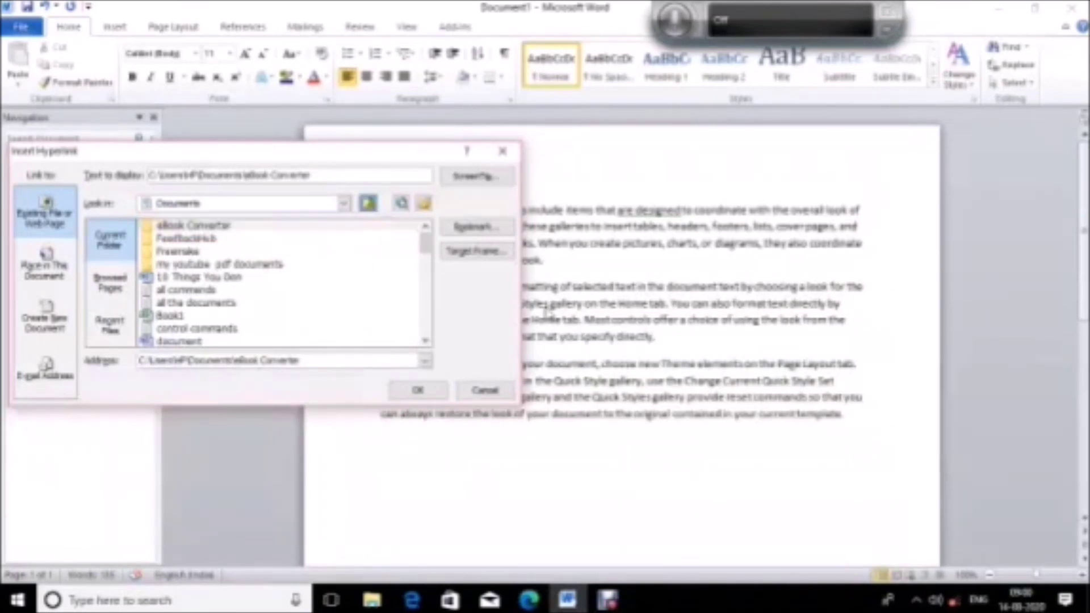
key(Tab)
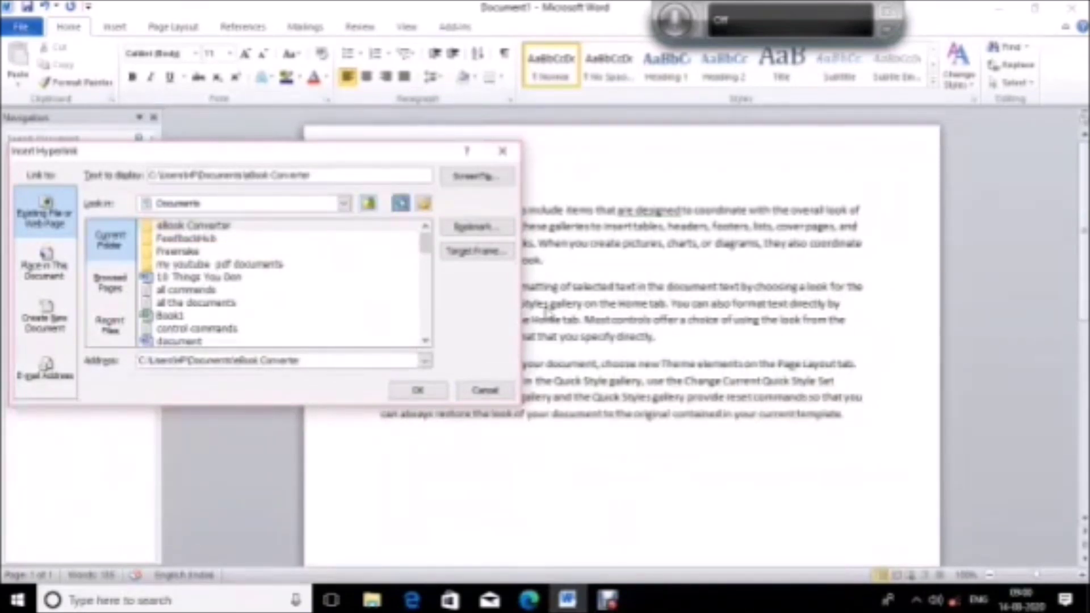
key(shift+Tab)
key(Tab)
key(shift+Tab)
key(shift+Tab)
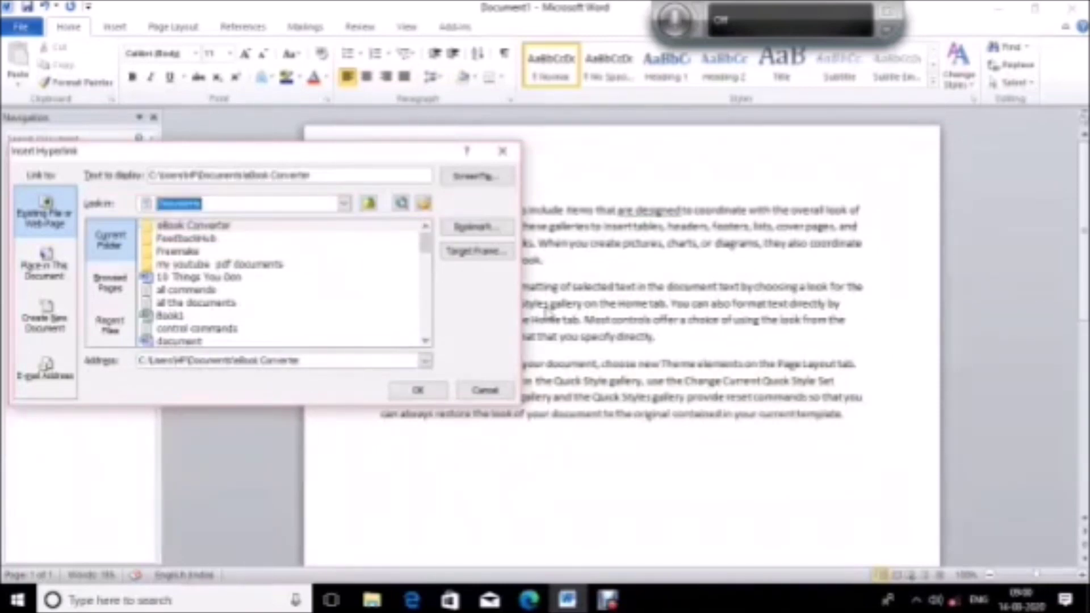
key(Tab)
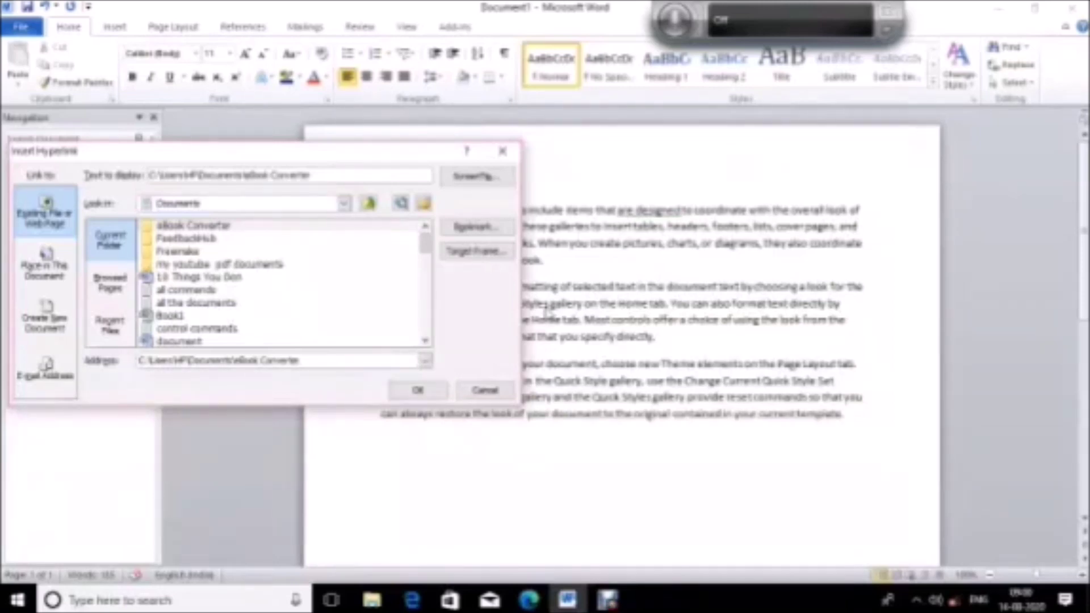
Step: Select 'control commands' in Documents as the link target and confirm the hyperlink
key(Tab)
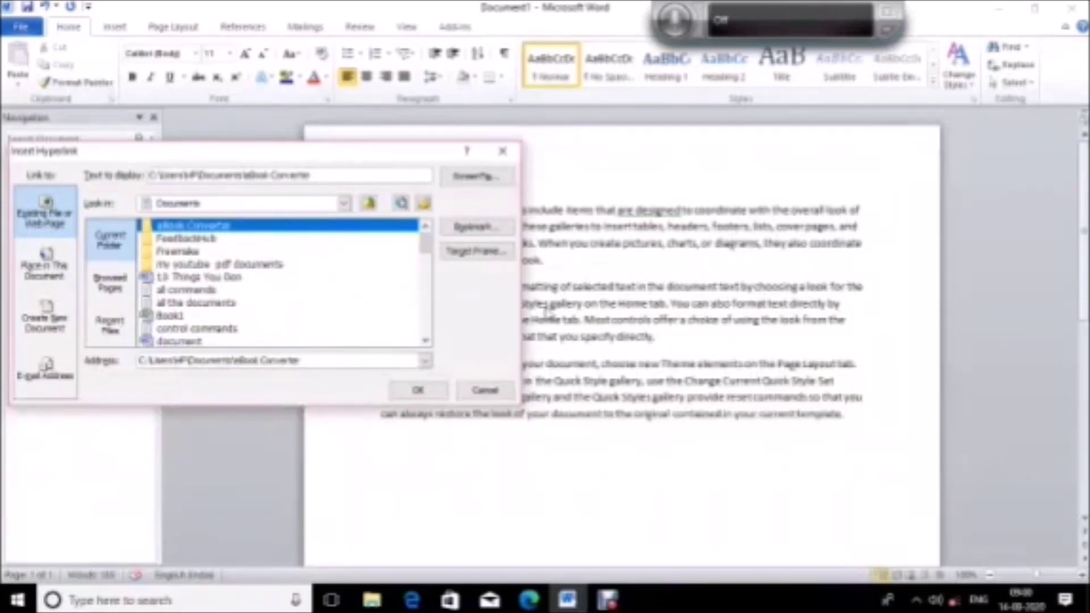
key(Down)
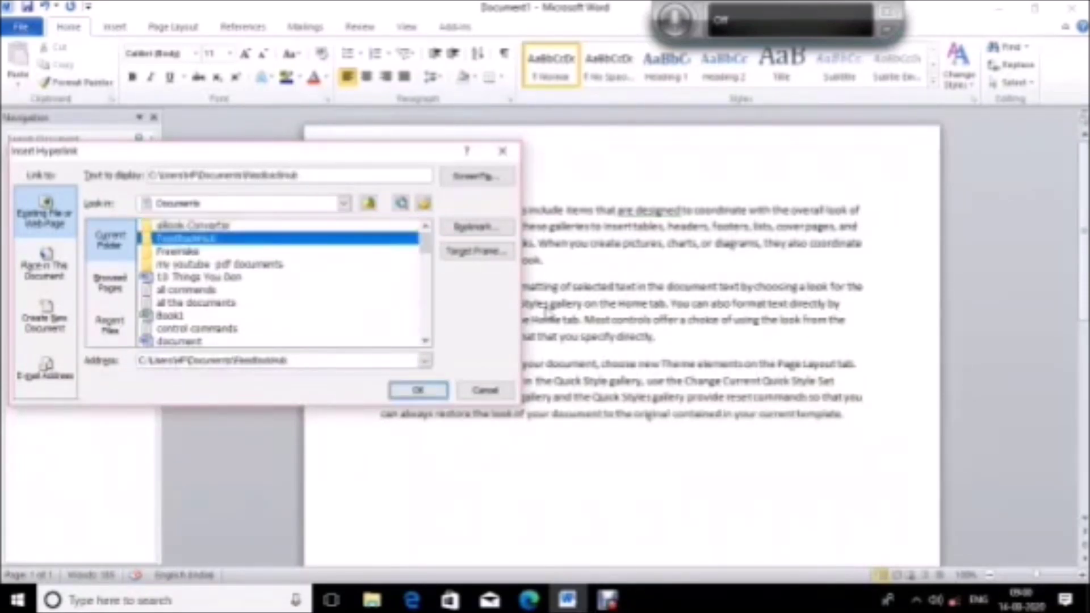
key(Down)
key(Down)
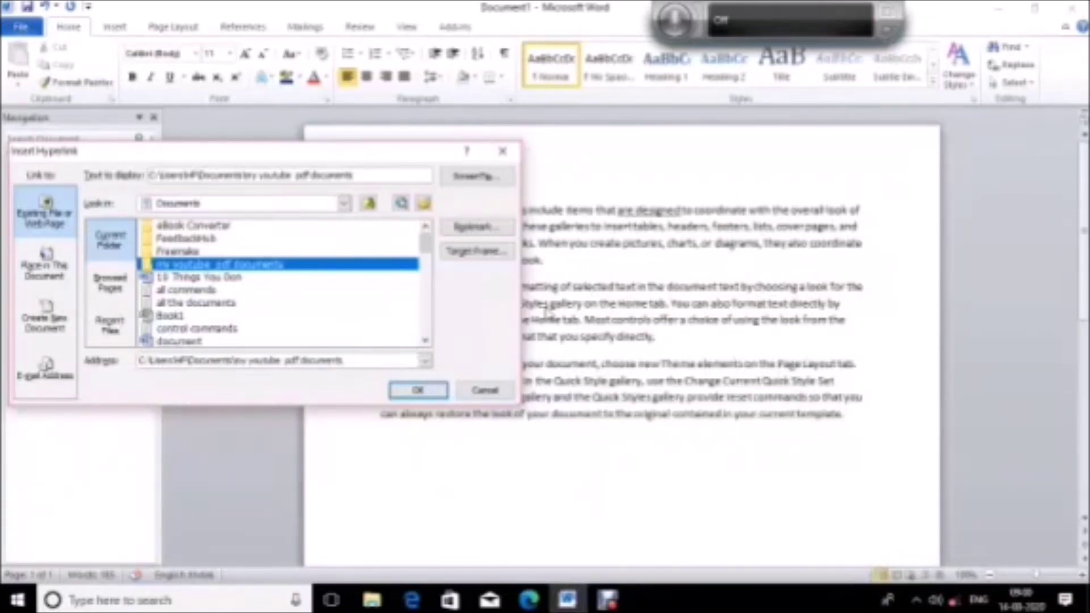
key(Down)
key(Down)
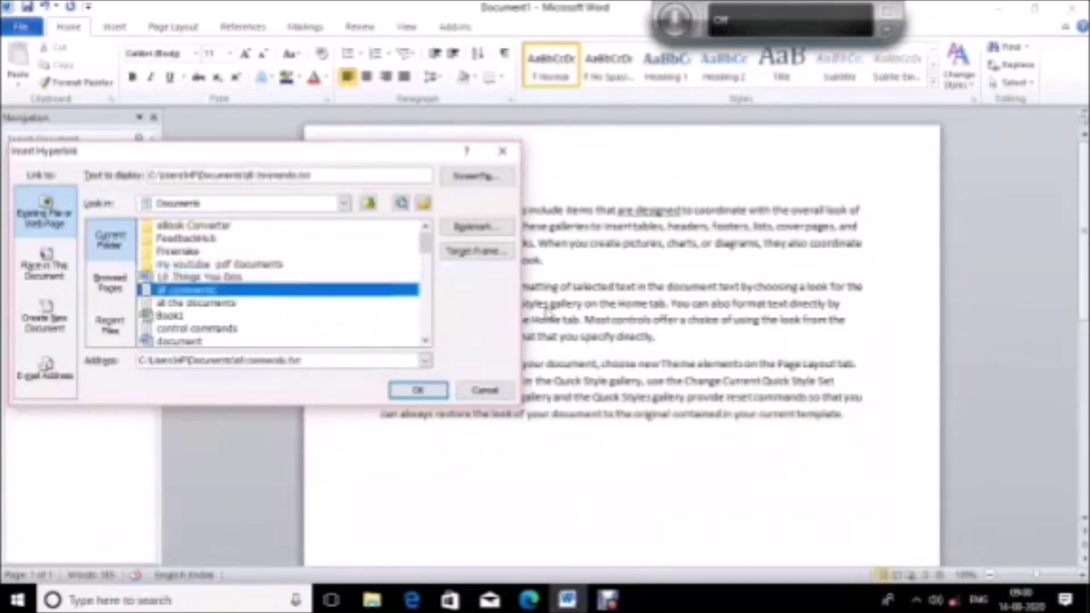
key(Up)
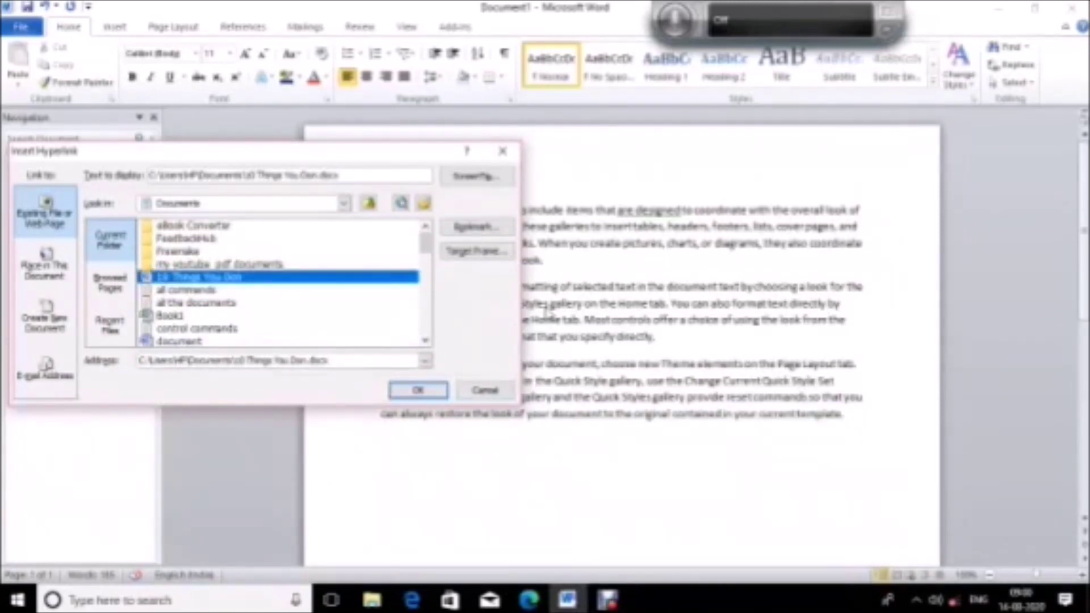
key(Down)
key(Down)
key(Down)
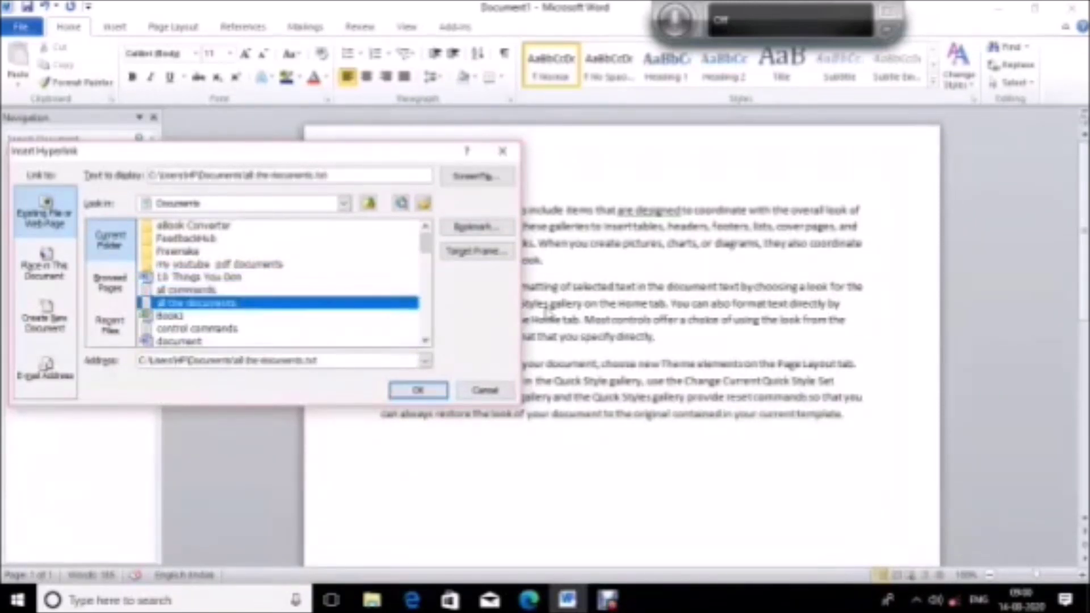
key(Down)
key(Down)
key(Down)
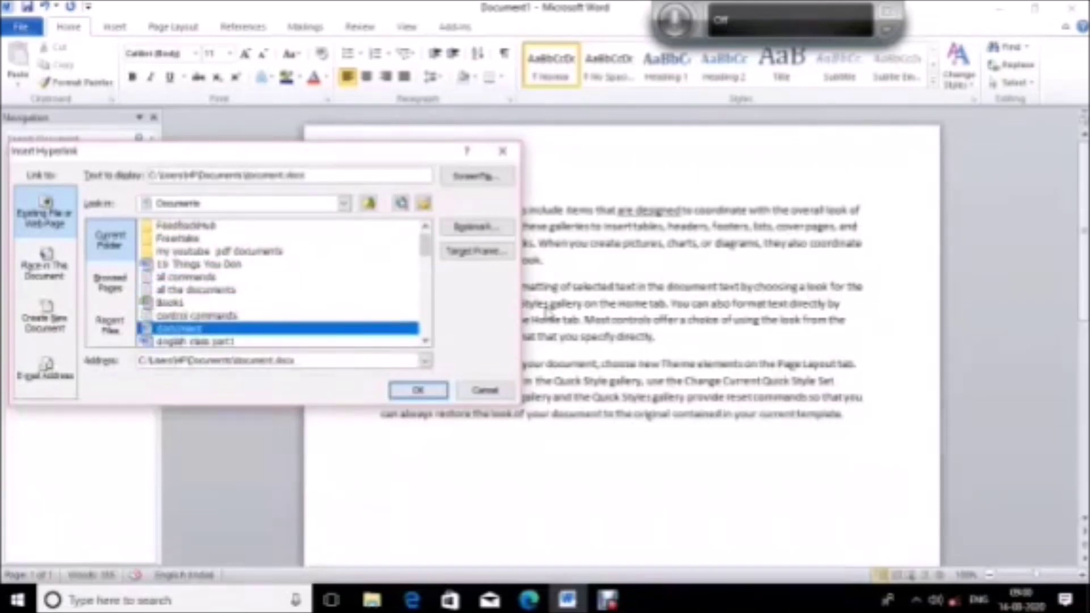
key(Up)
key(Up)
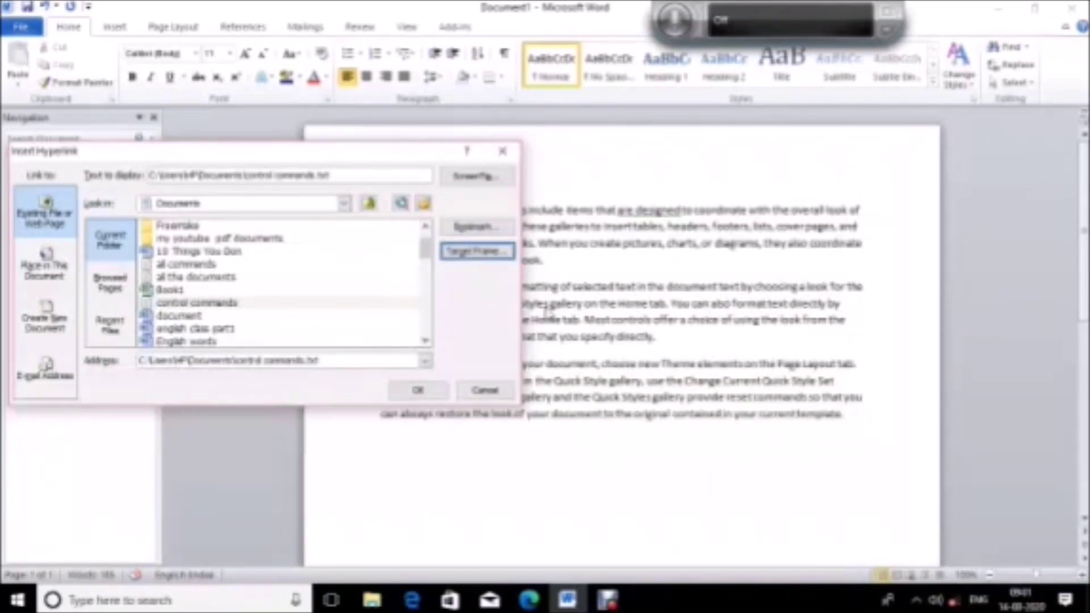
key(Tab)
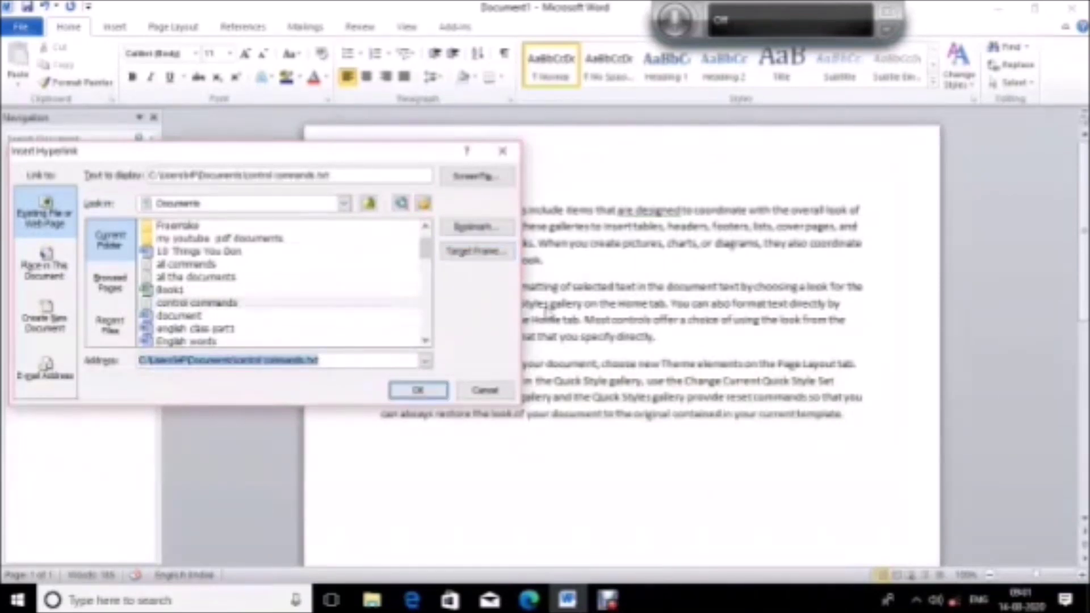
key(Tab)
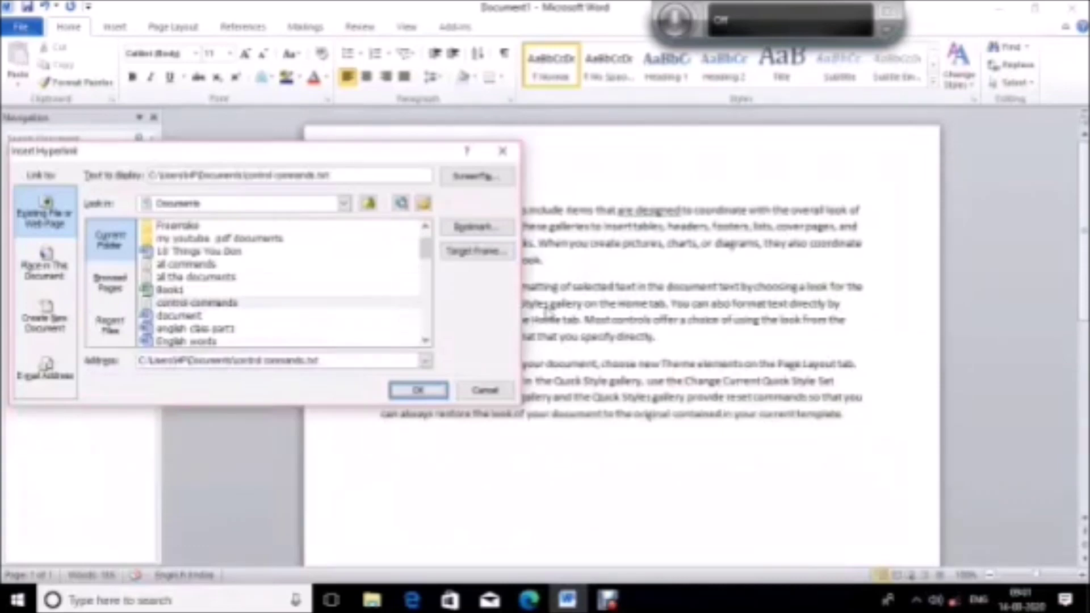
key(Return)
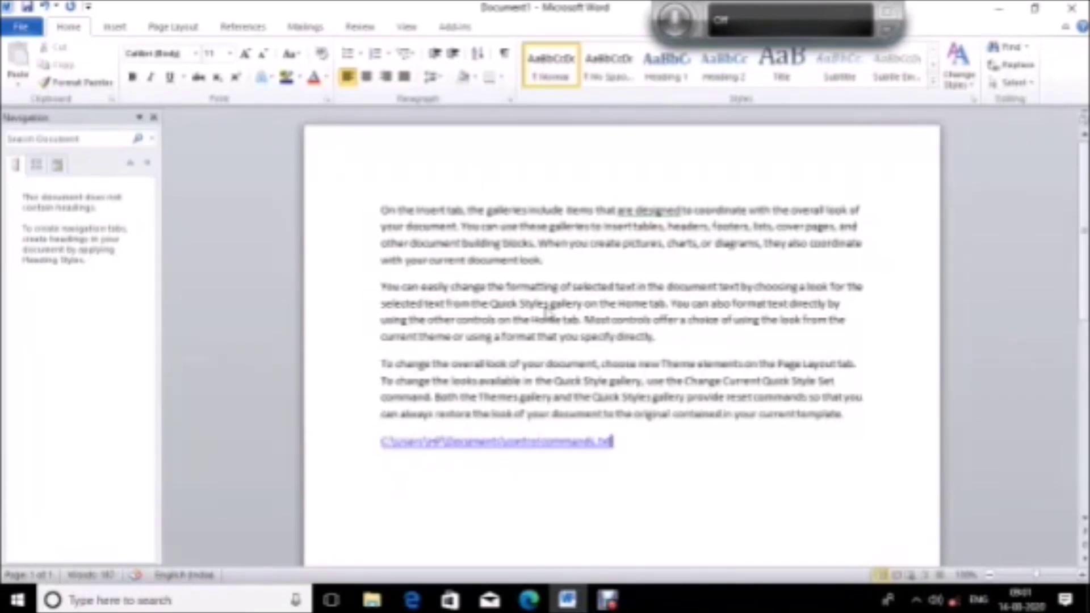
key(Up)
key(Down)
key(Up)
key(Down)
key(Left)
key(Left)
key(Left)
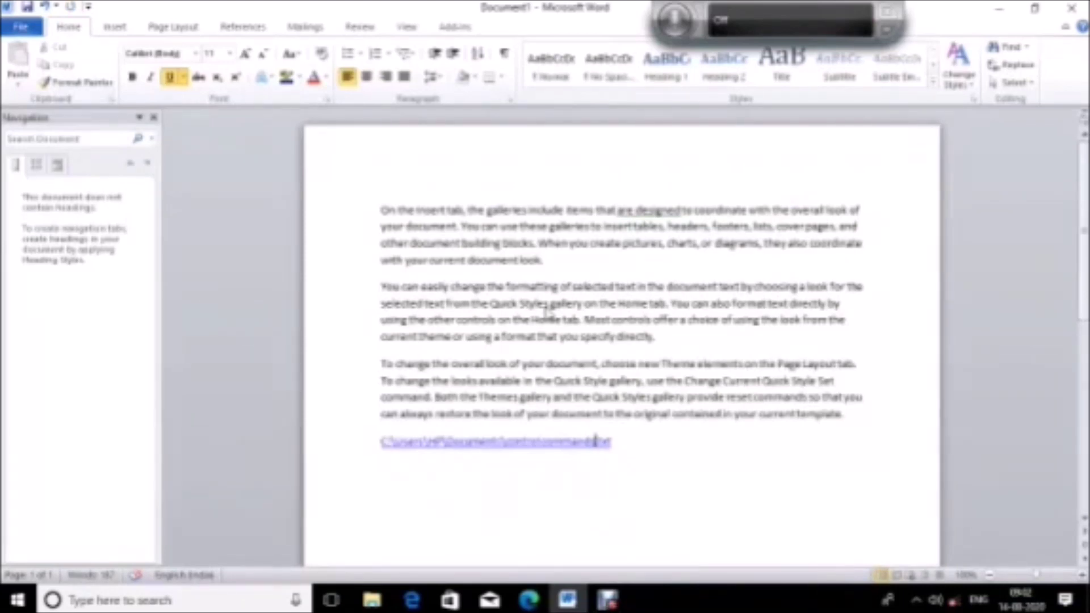
key(Left)
key(Left)
key(Left)
Step: Open the hyperlink from its context menu and accept the security warning to view control commands in Notepad
key(shift+F10)
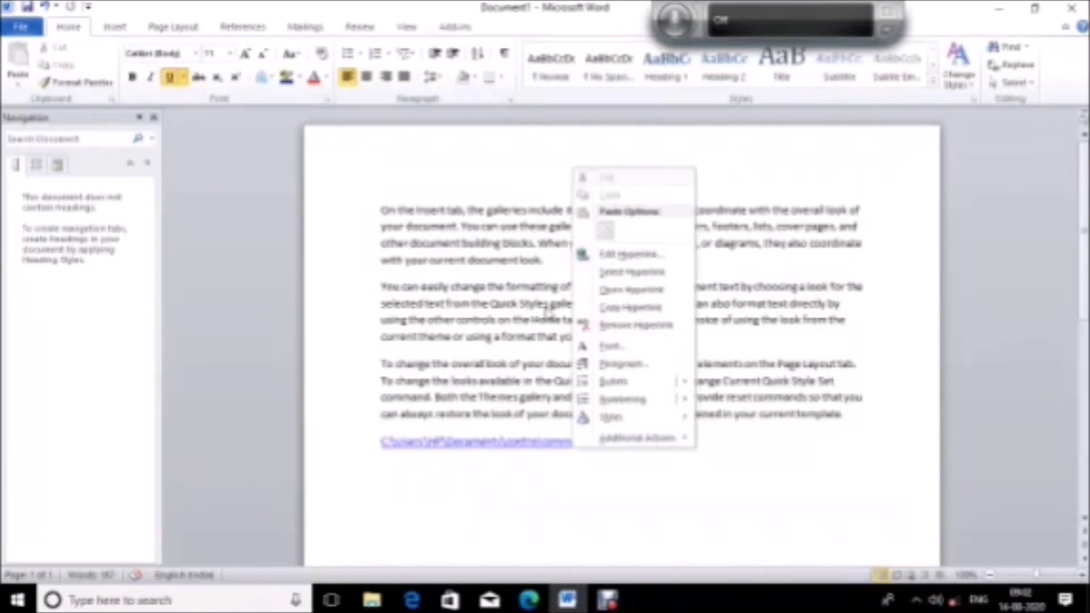
key(Down)
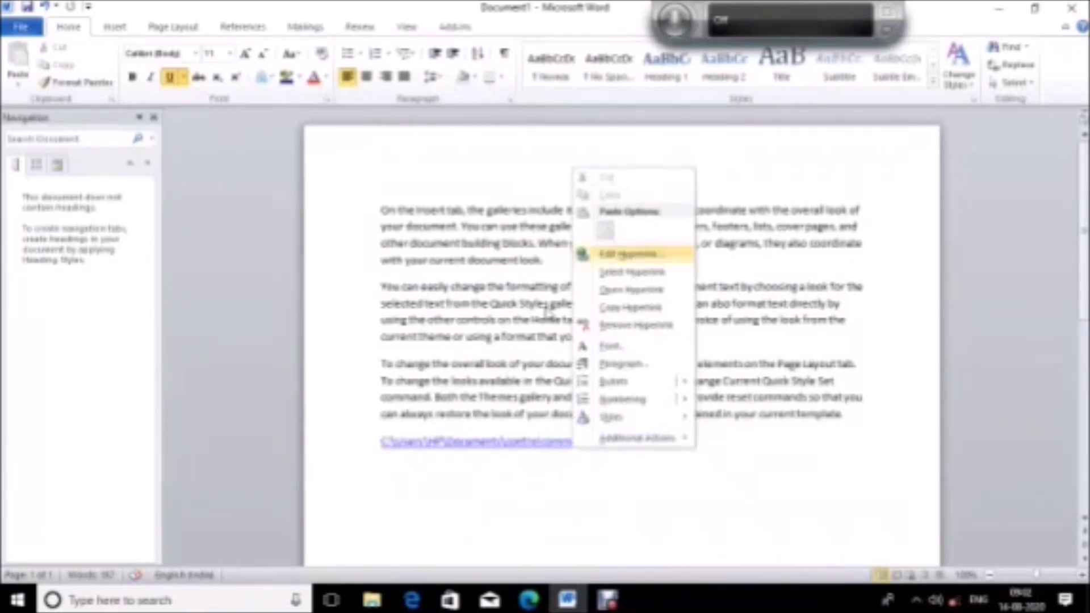
key(Down)
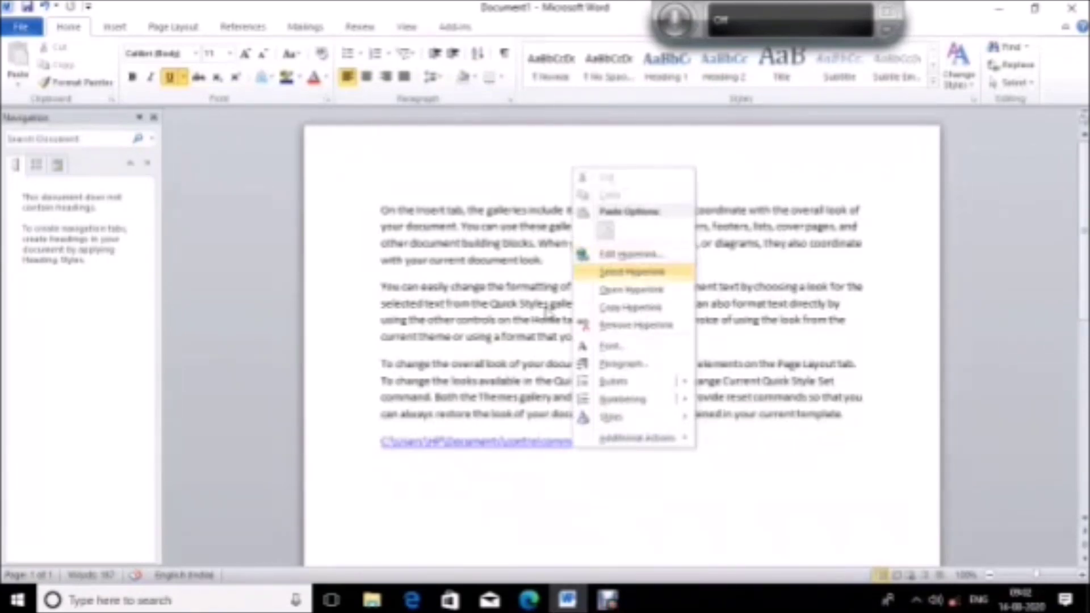
key(Down)
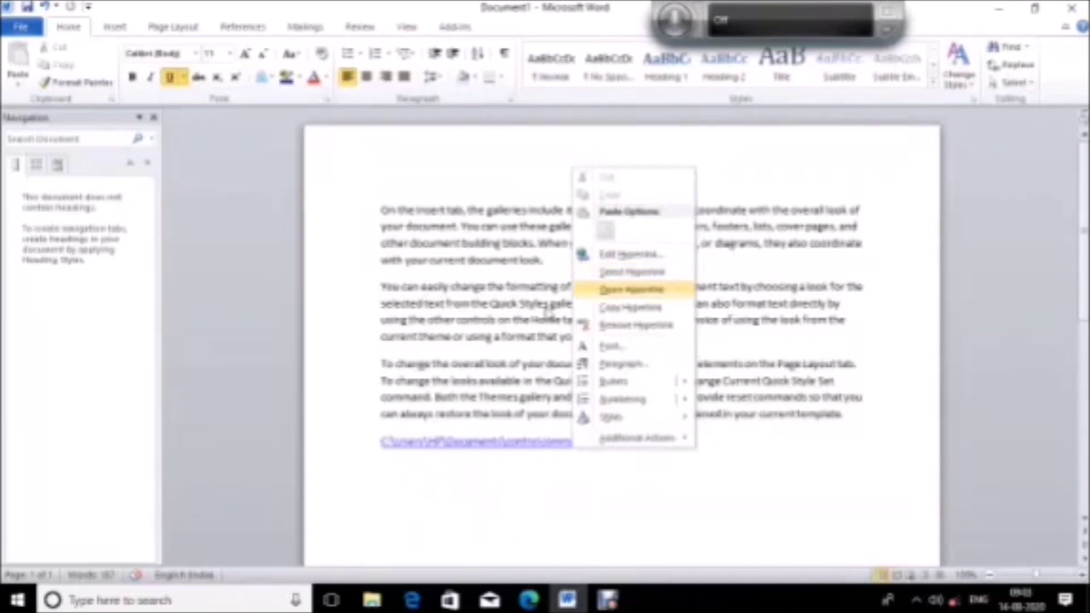
key(Return)
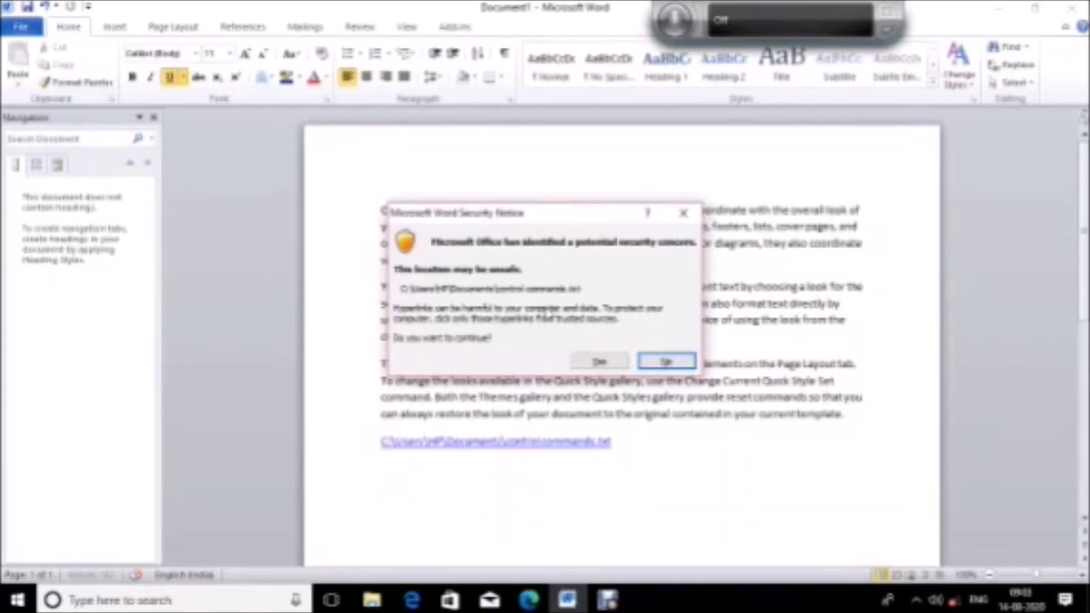
key(Return)
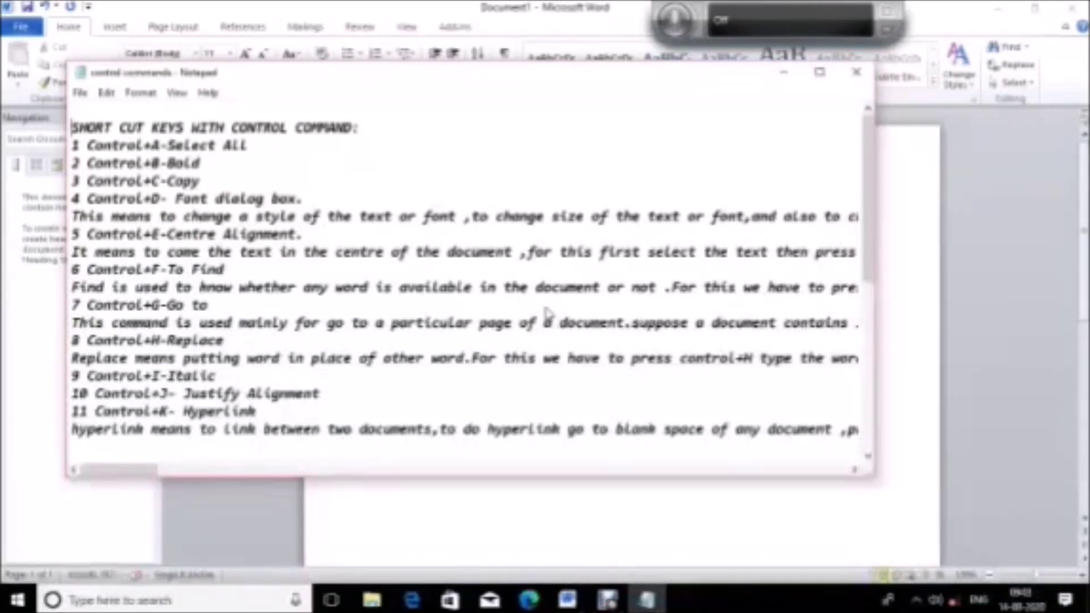
key(Down)
key(Down)
key(Down)
Step: Close Notepad with Alt+F4 to return to the Word document
key(alt+F4)
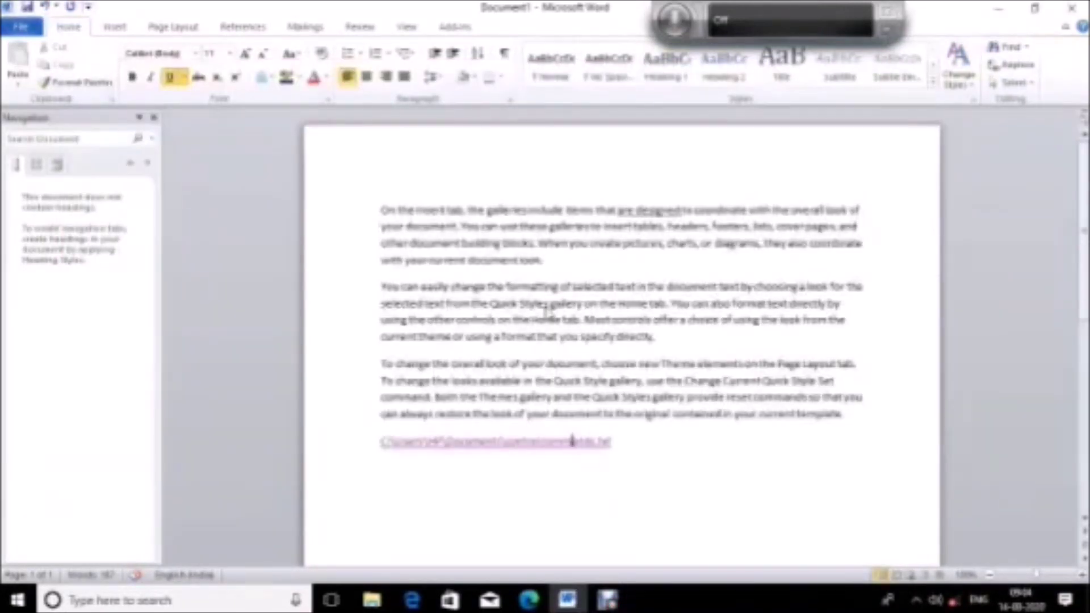
key(Up)
key(Up)
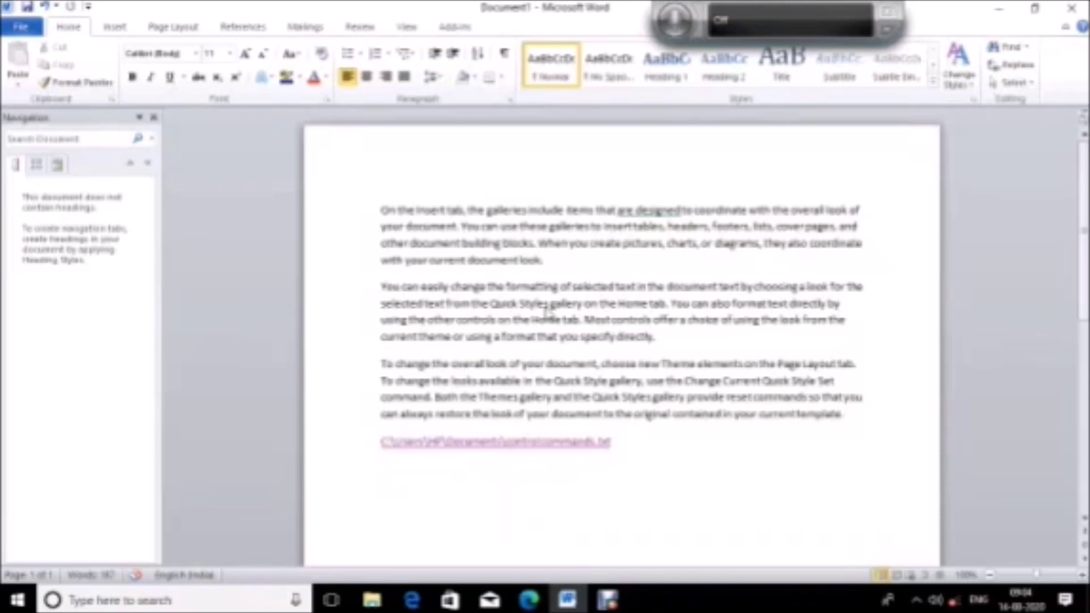
key(Up)
key(Up)
key(Up)
key(End)
key(shift+Home)
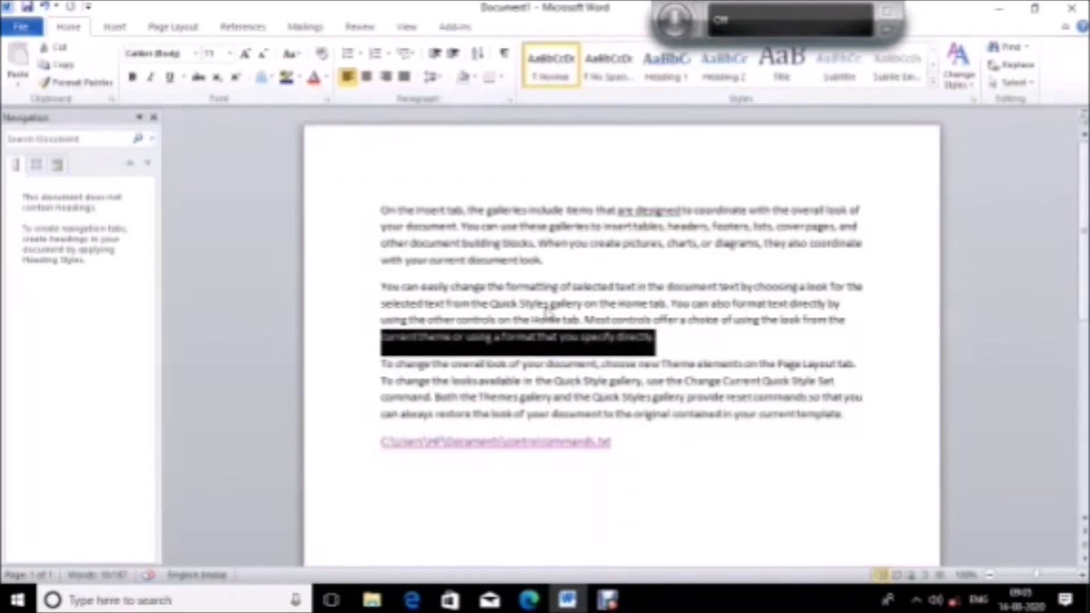
key(ctrl+j)
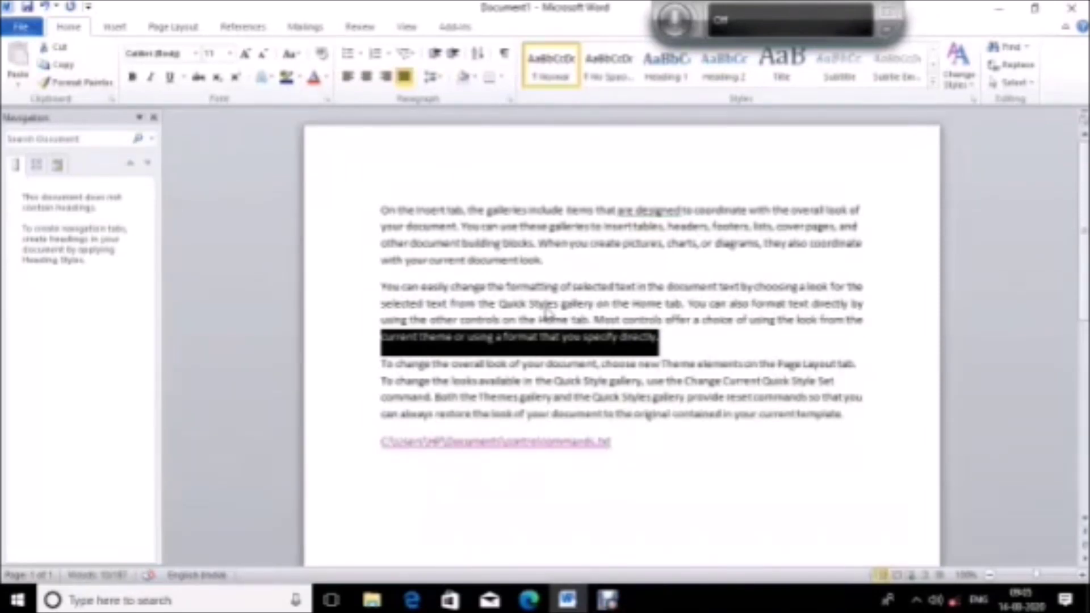
key(ctrl+l)
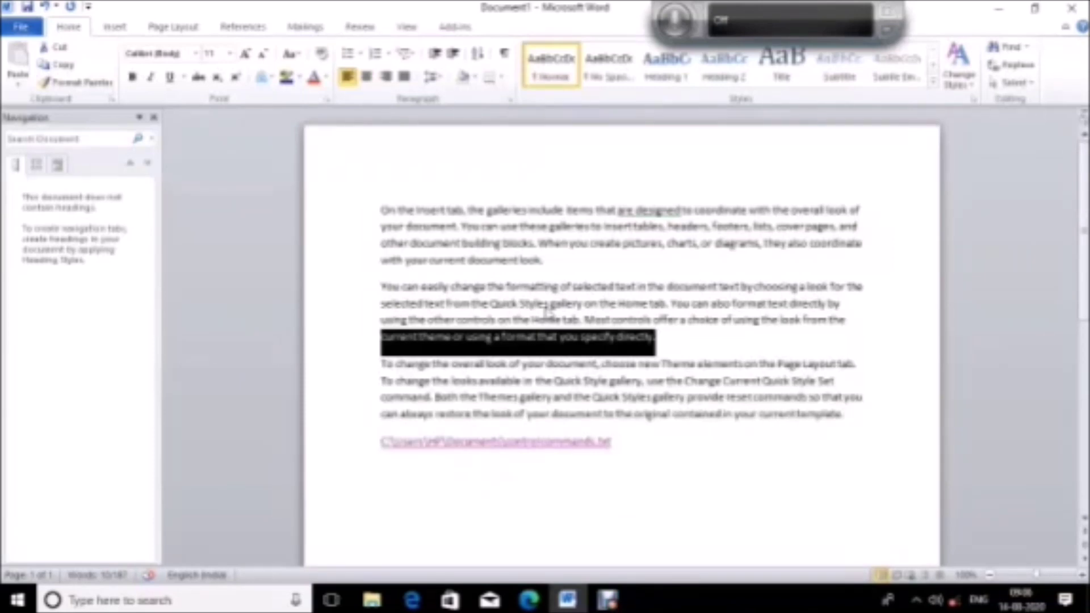
key(ctrl+a)
key(Delete)
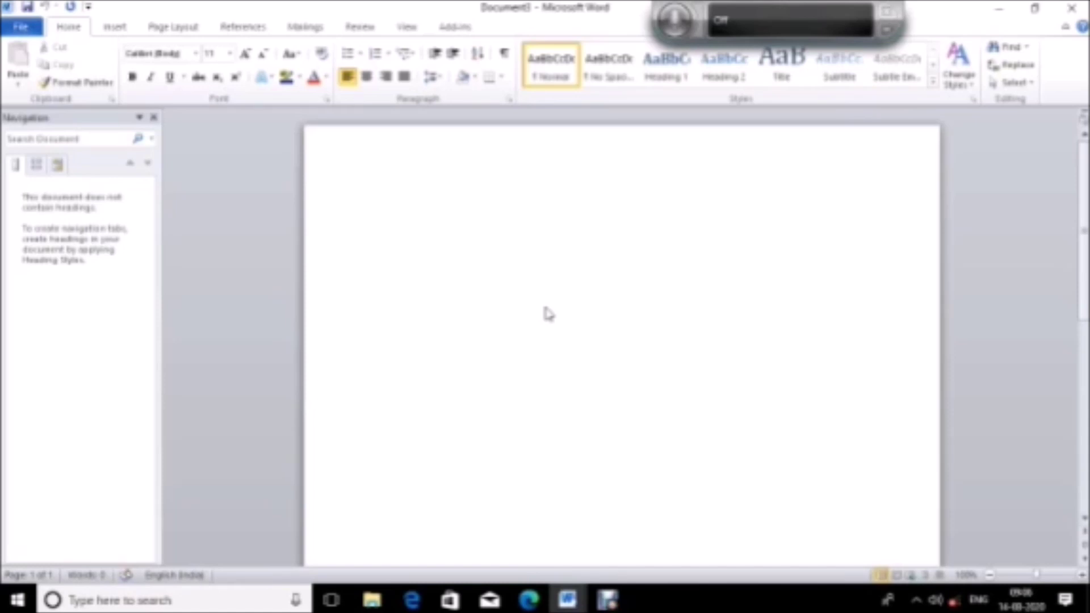
key(ctrl+z)
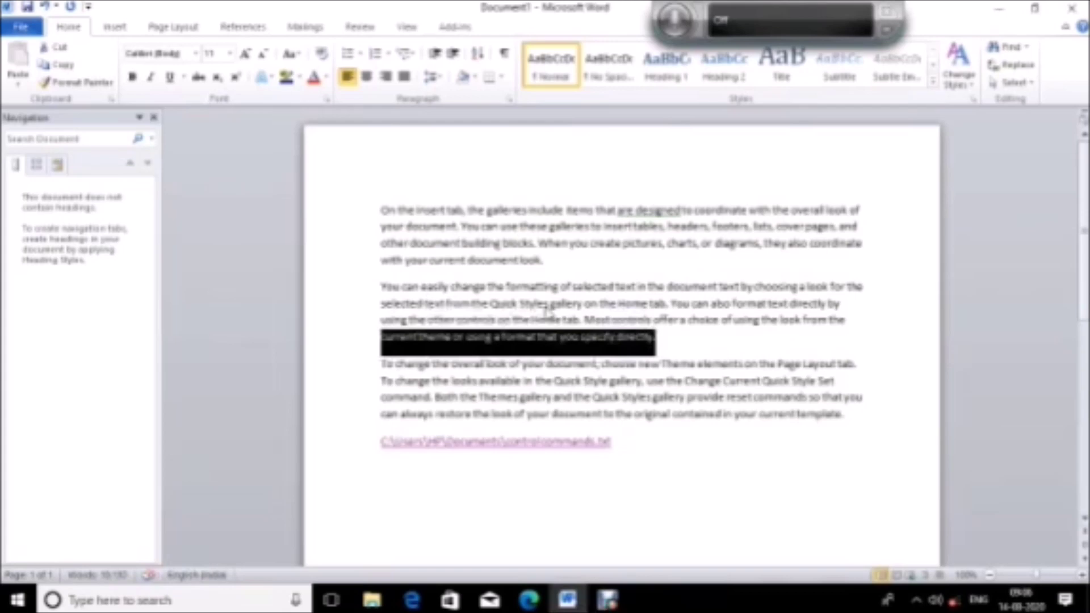
key(Up)
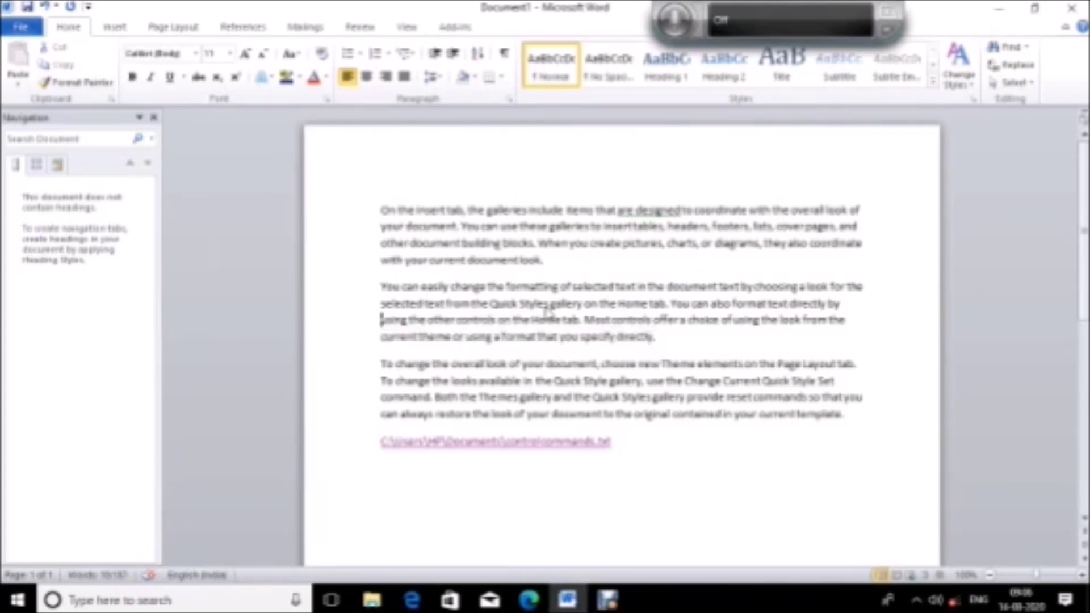
Step: Jump to the start of the document and bring up the Open dialog on the Documents folder
key(Up)
key(ctrl+Home)
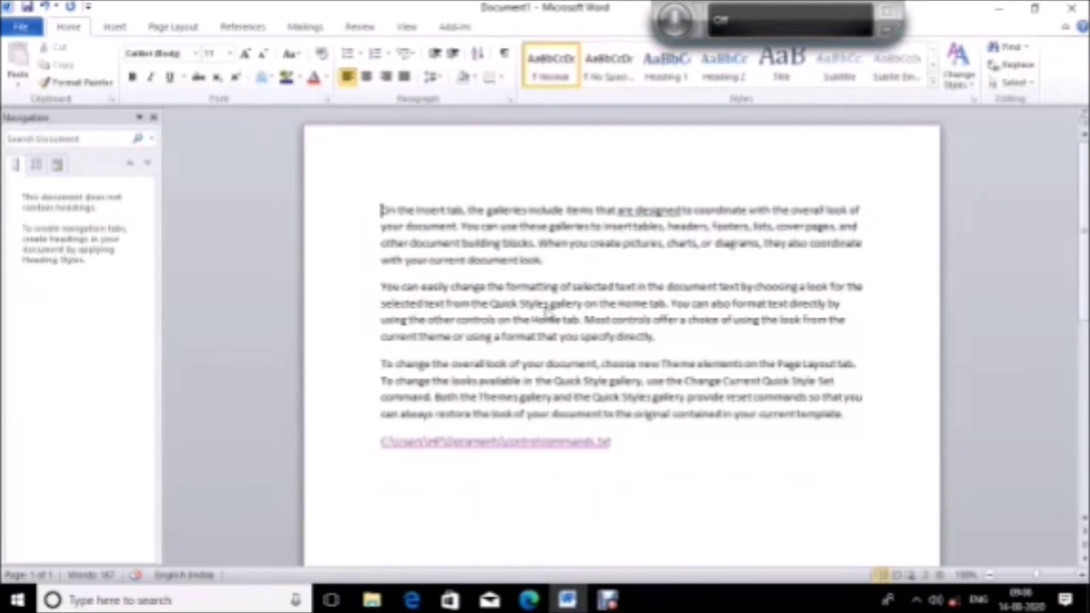
key(ctrl+o)
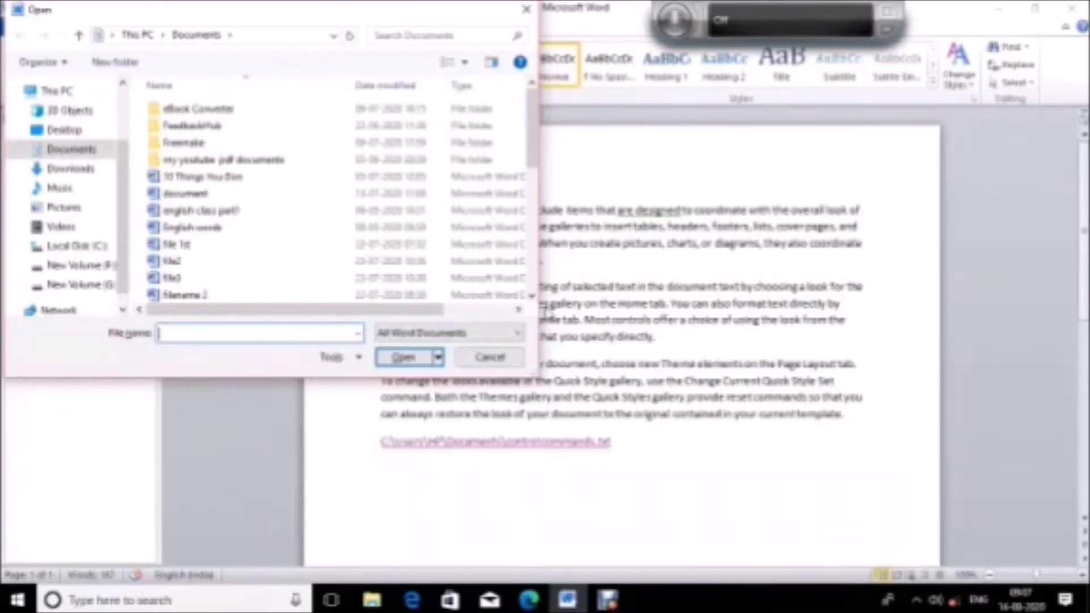
key(Tab)
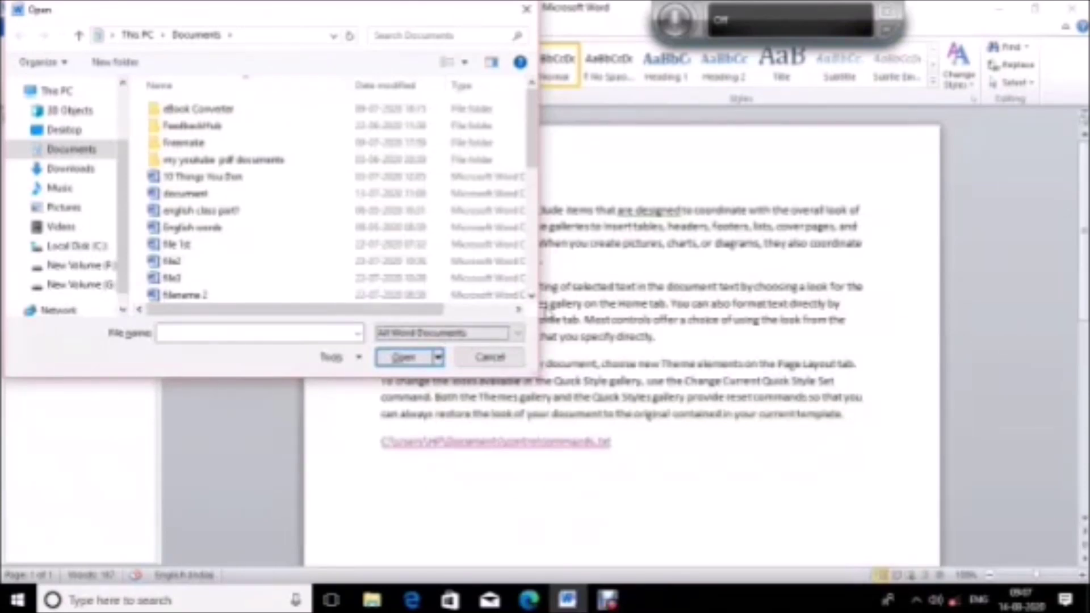
key(alt+Down)
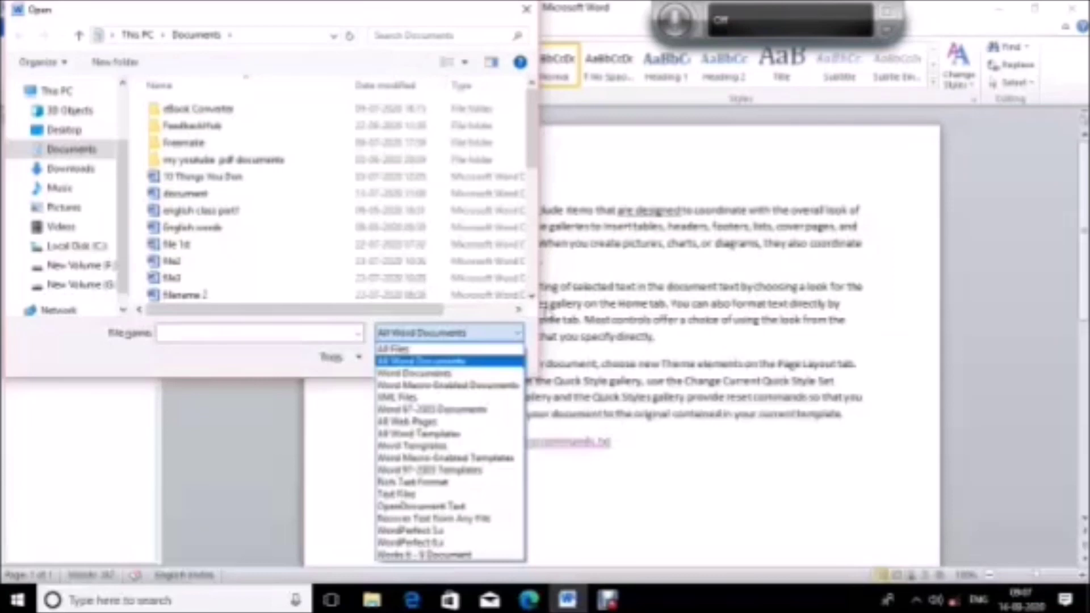
key(Down)
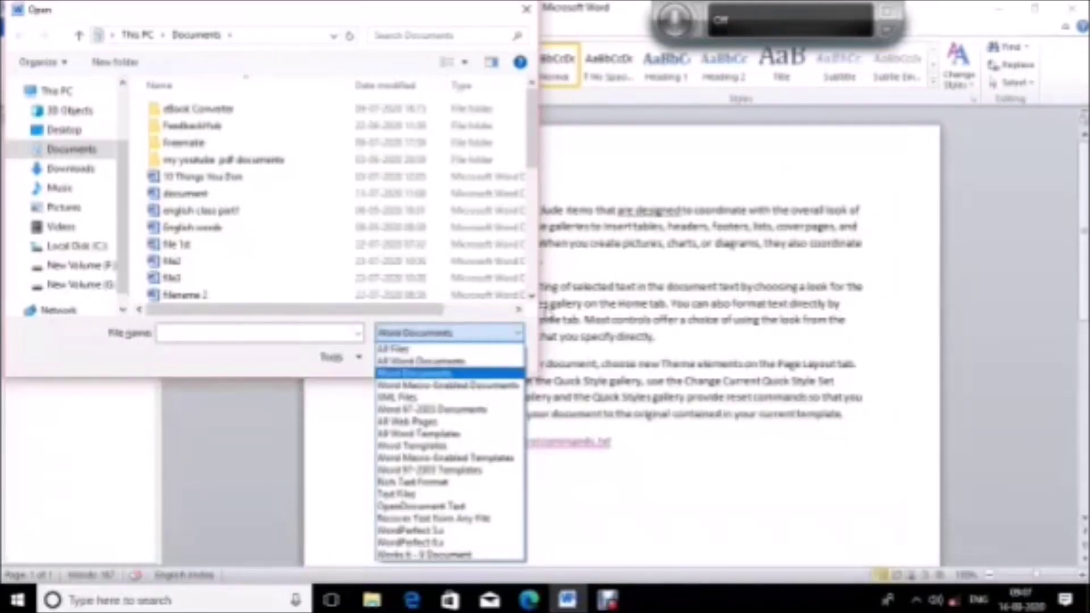
key(Down)
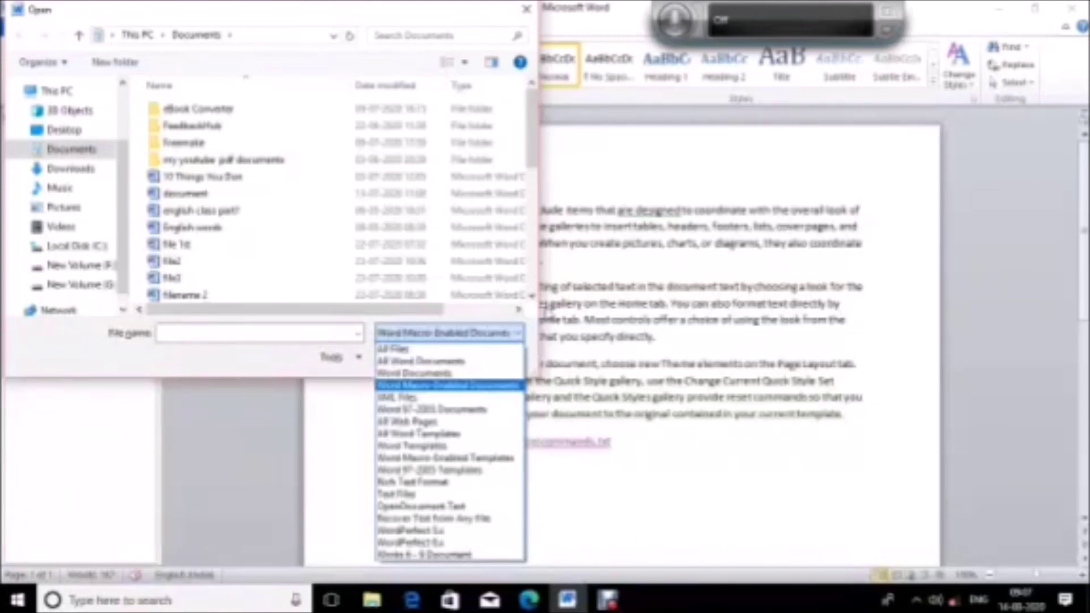
key(Down)
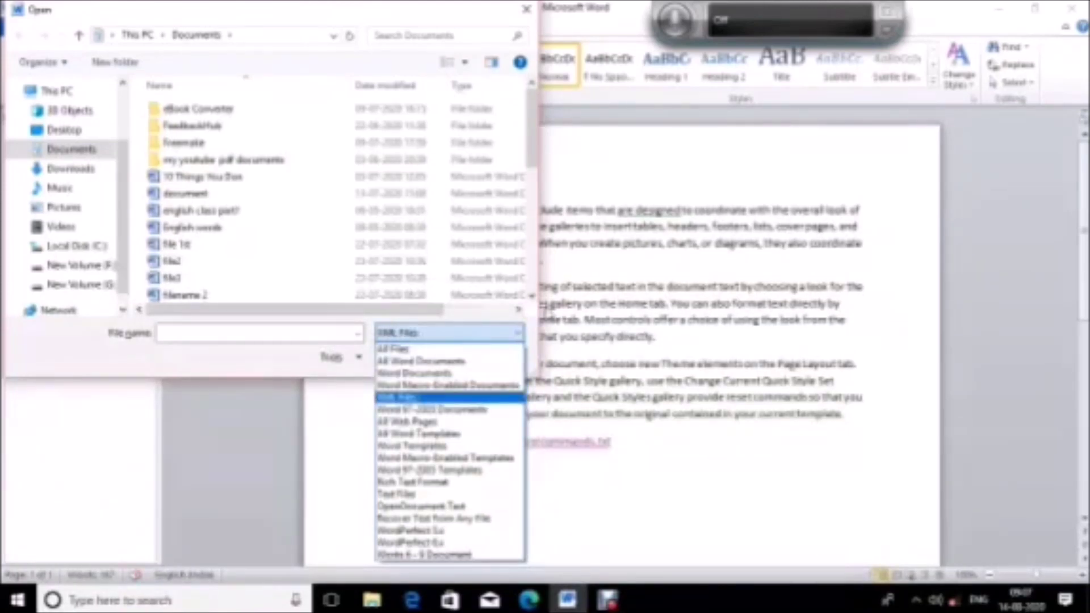
key(Down)
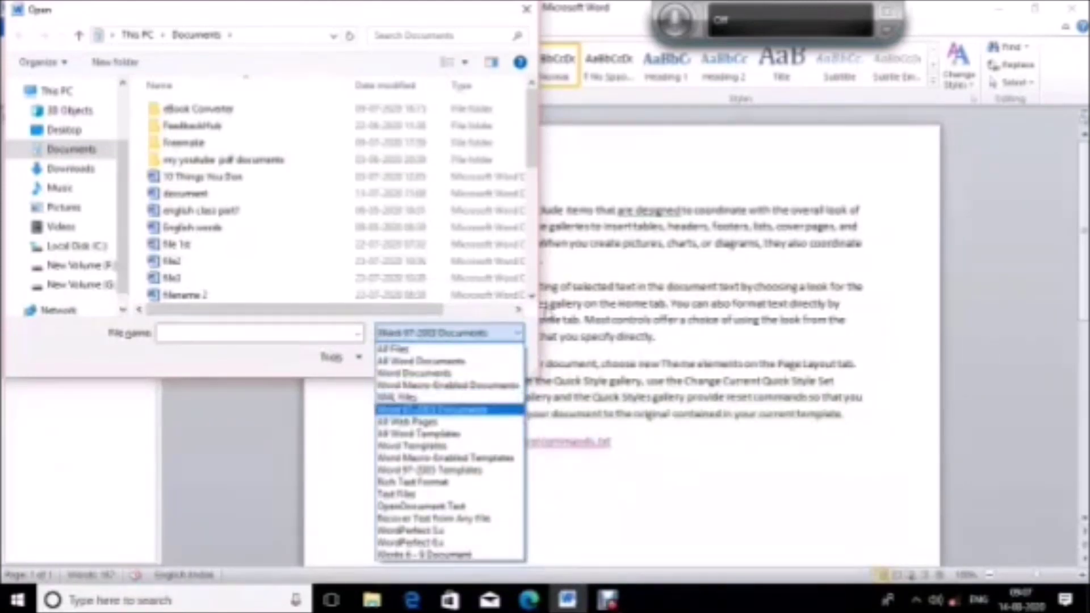
key(Down)
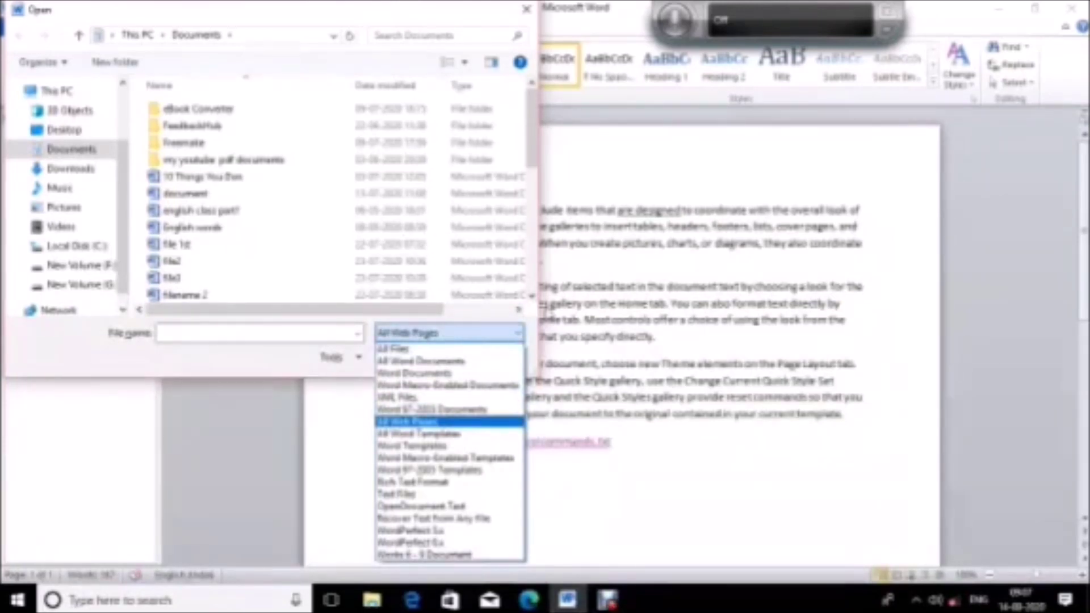
key(Up)
key(Up)
key(Up)
key(Up)
key(Up)
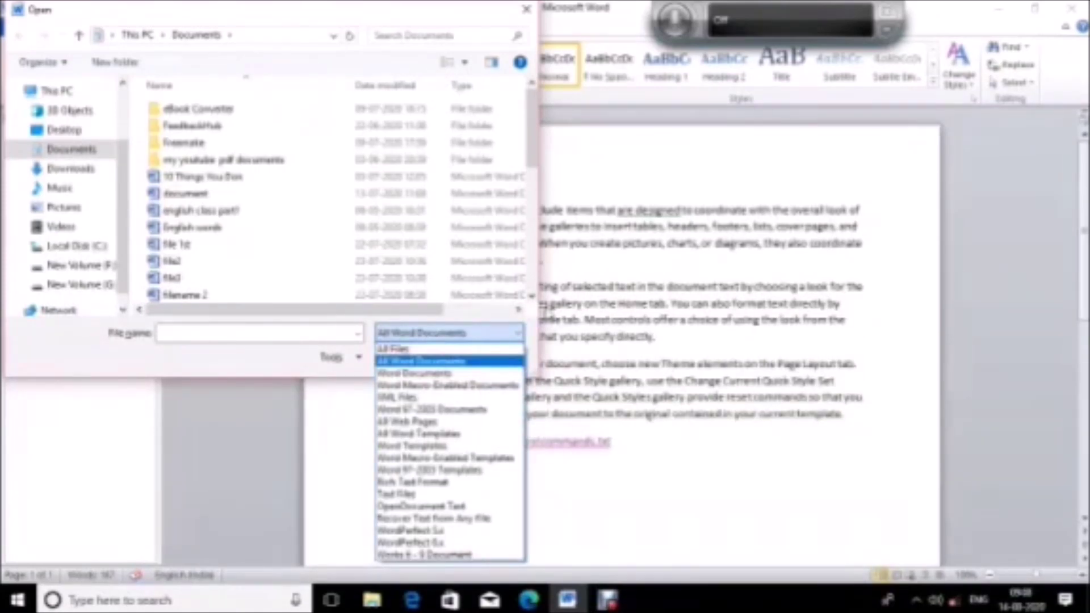
key(Return)
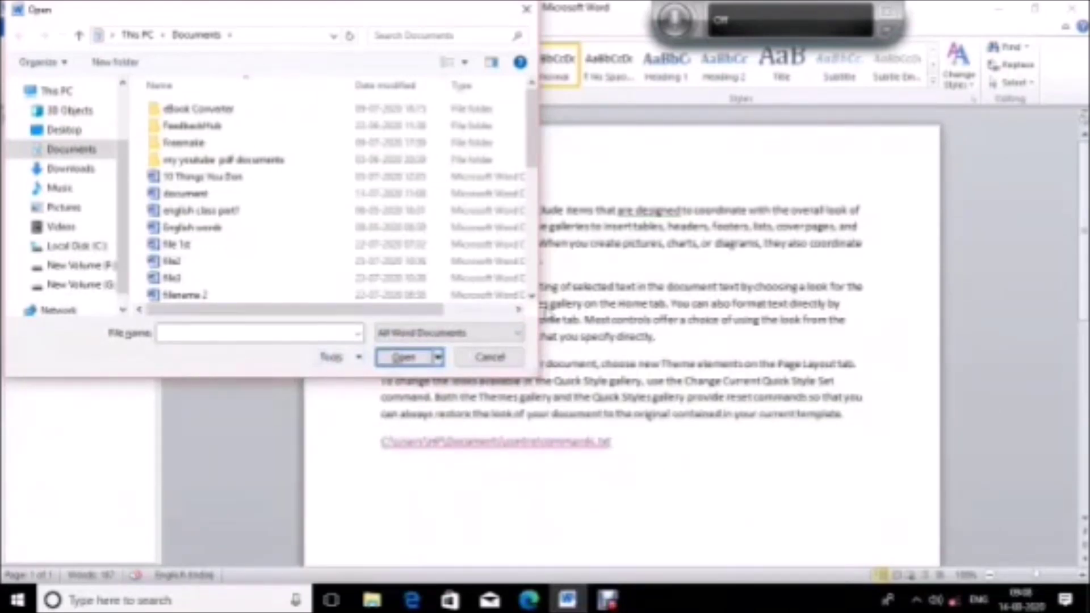
key(Tab)
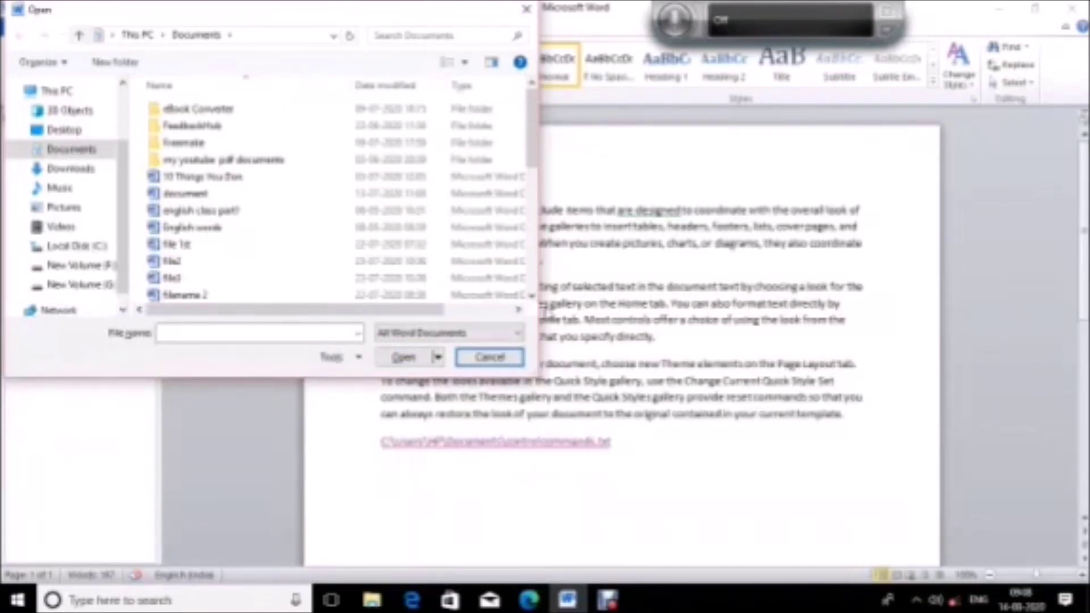
click(414, 35)
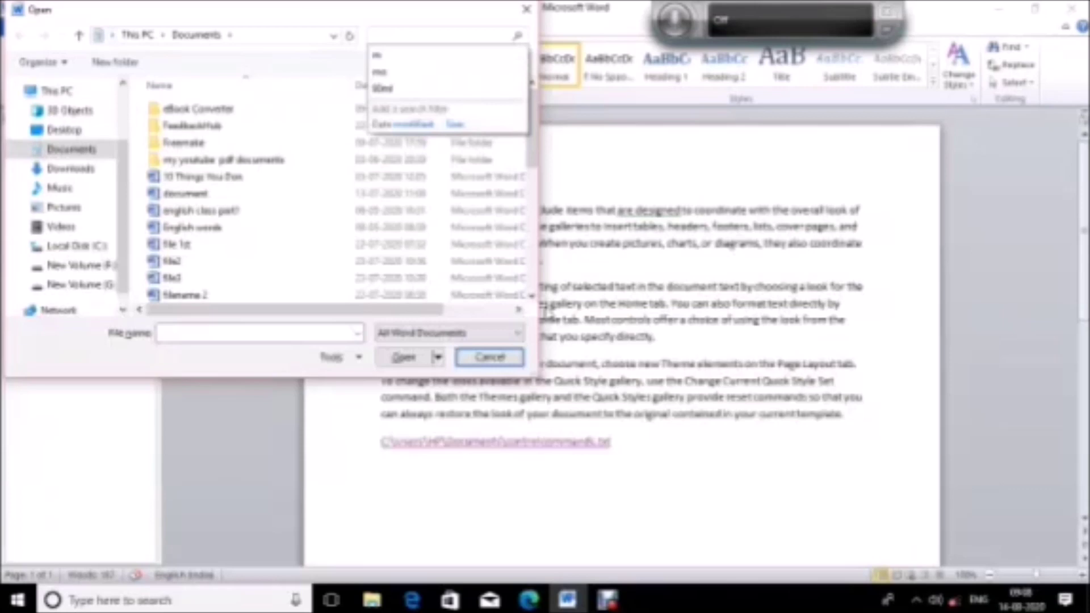
key(Escape)
key(Tab)
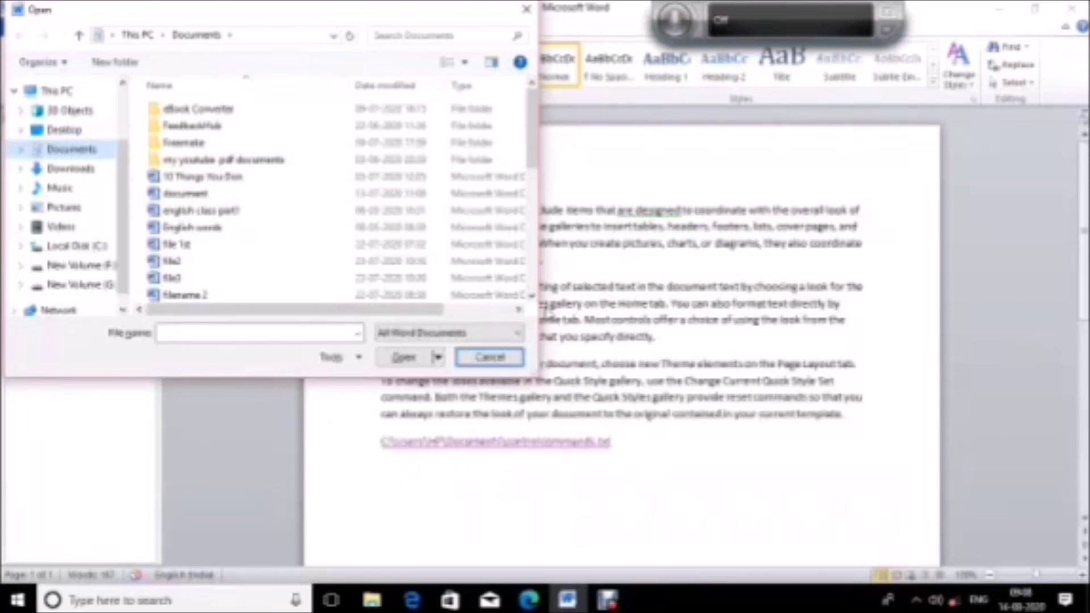
click(64, 129)
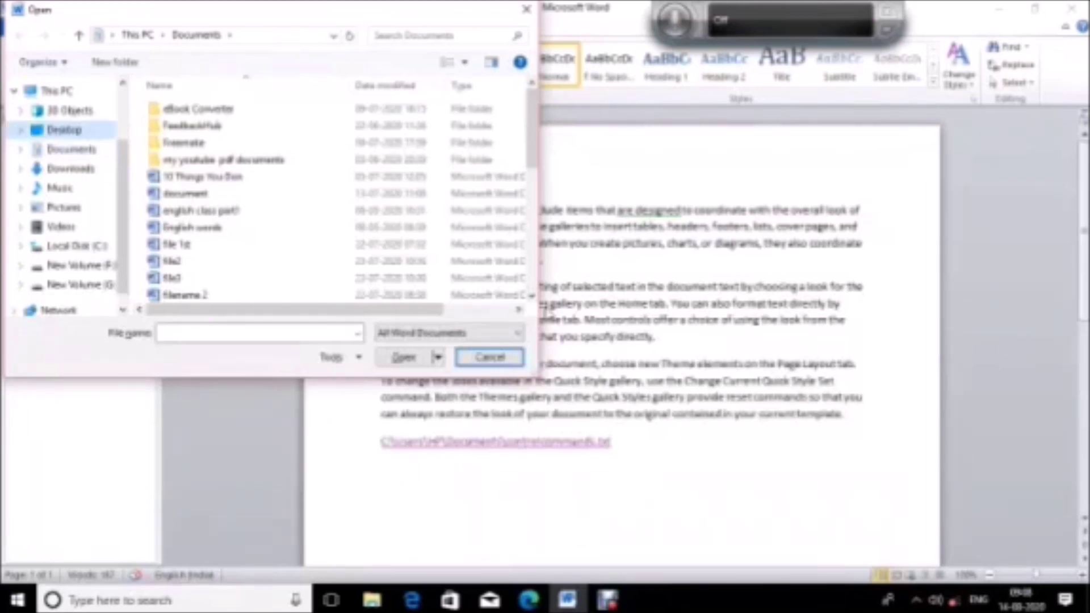
click(71, 148)
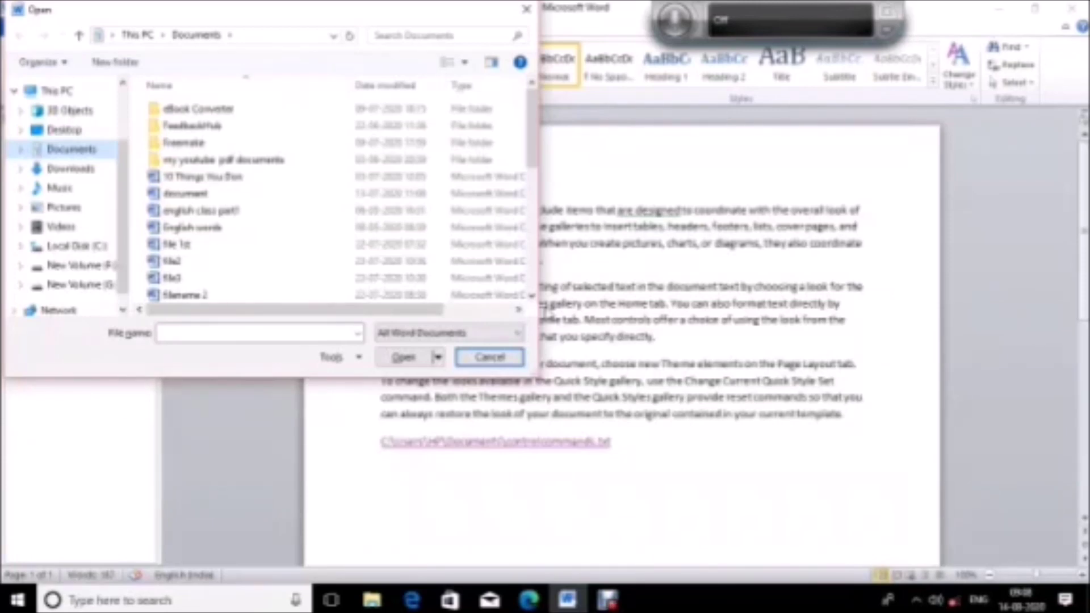
click(70, 169)
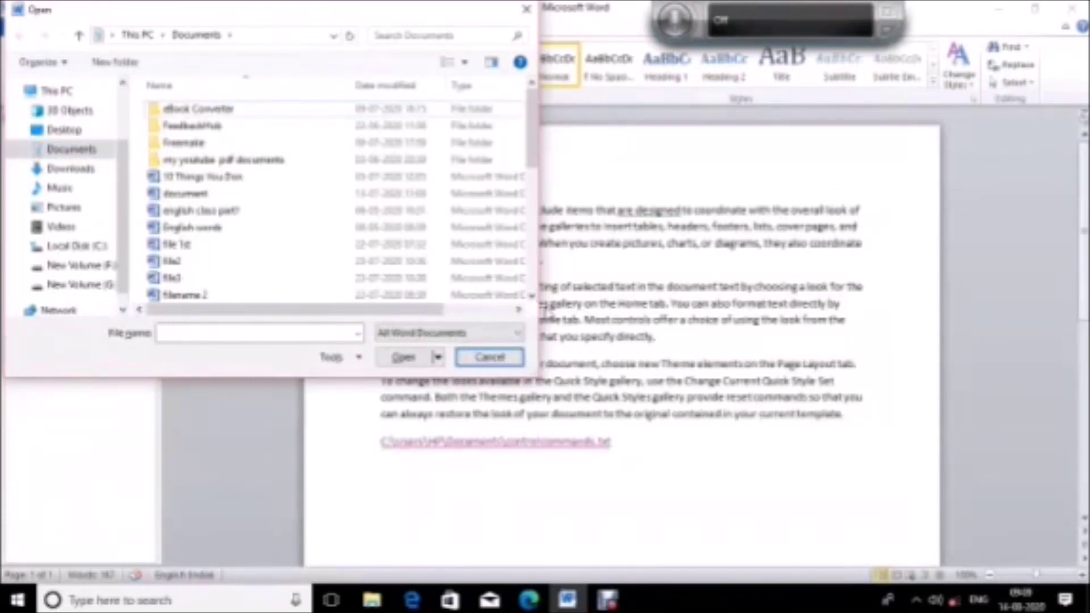
Step: Browse the Documents list, cancel the Open dialog, and bring up the Print page
key(Down)
key(Down)
key(Down)
key(Down)
key(Down)
key(Down)
key(Down)
key(Down)
key(Down)
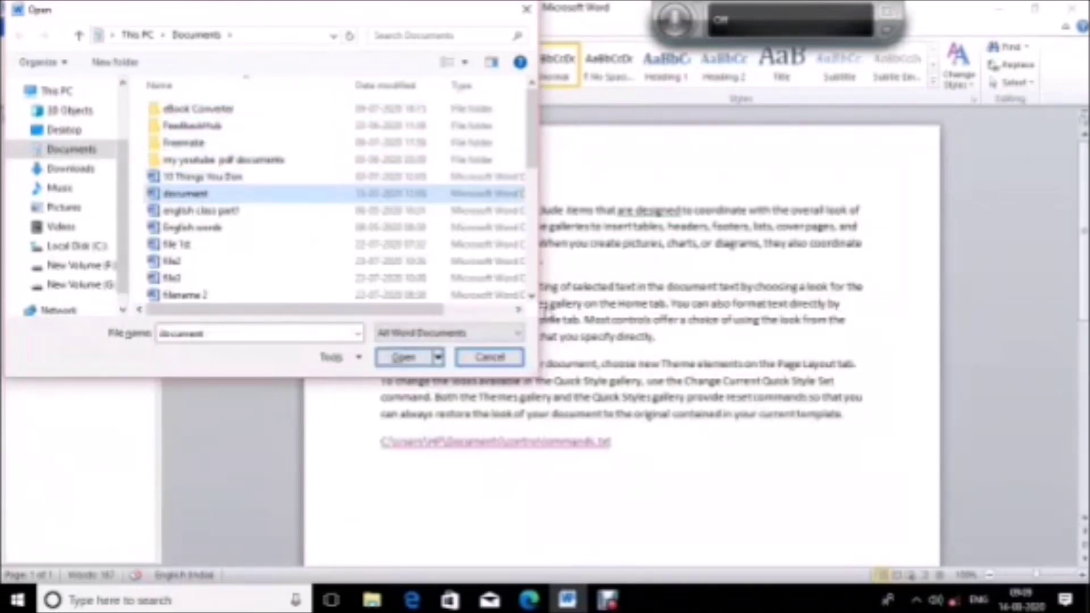
key(Down)
key(Down)
key(Down)
key(Down)
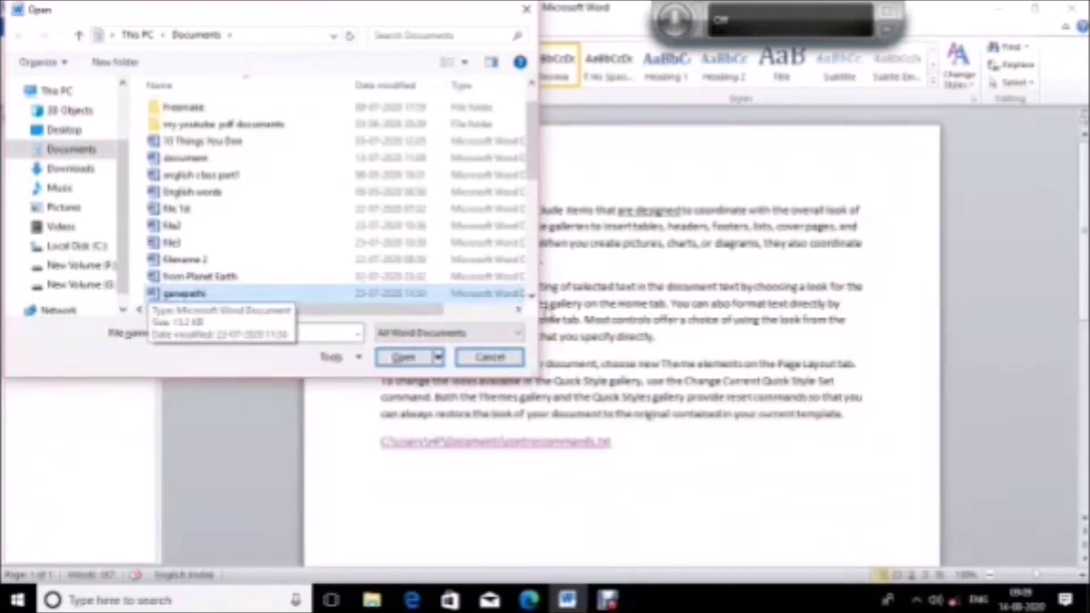
key(Escape)
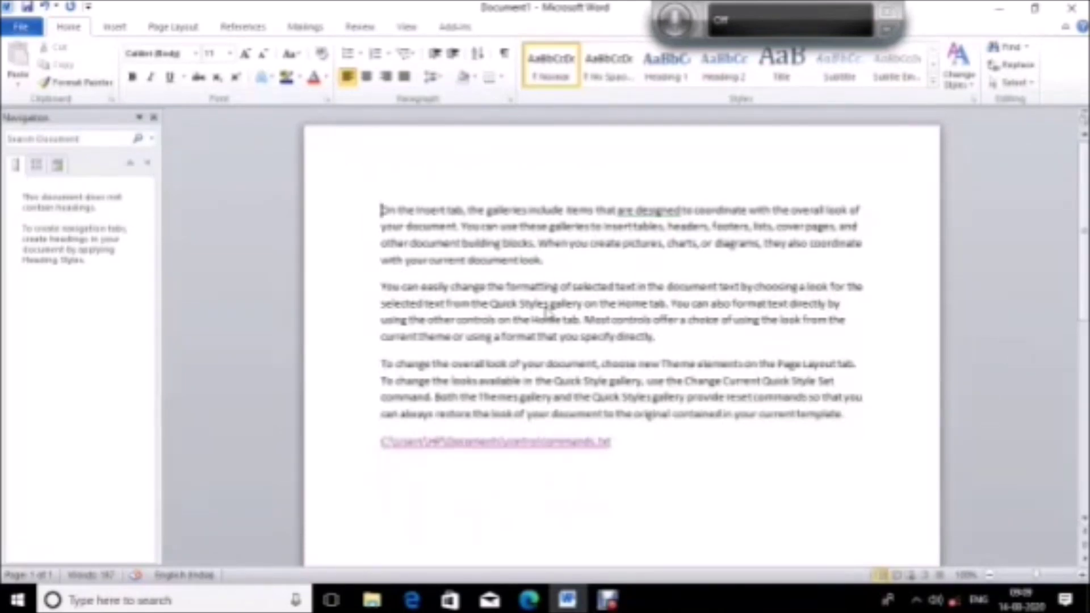
key(ctrl+p)
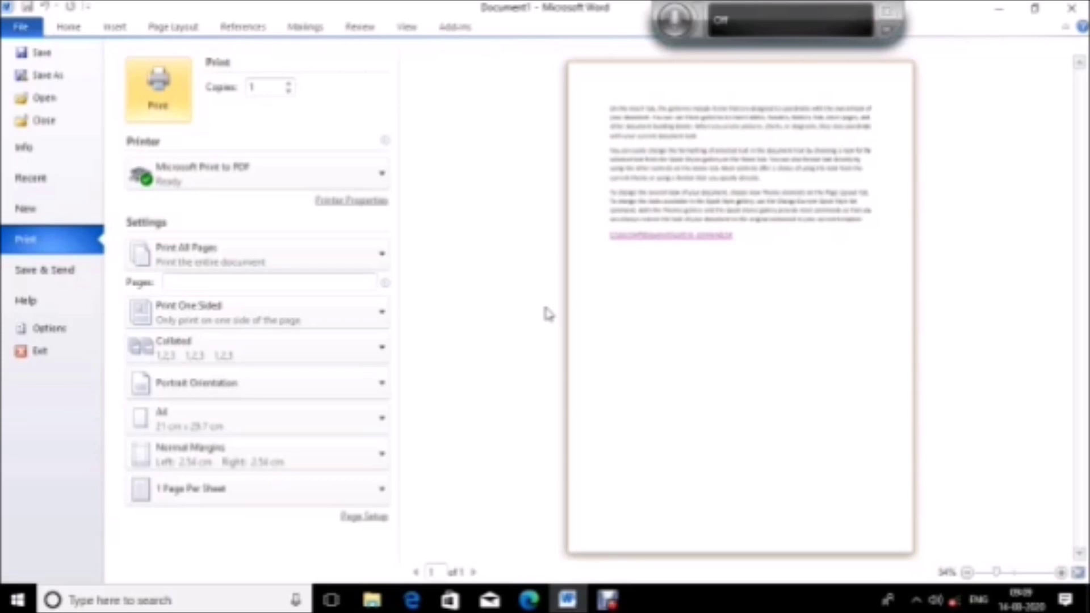
Step: Move focus to the number of copies on the Print page
key(Tab)
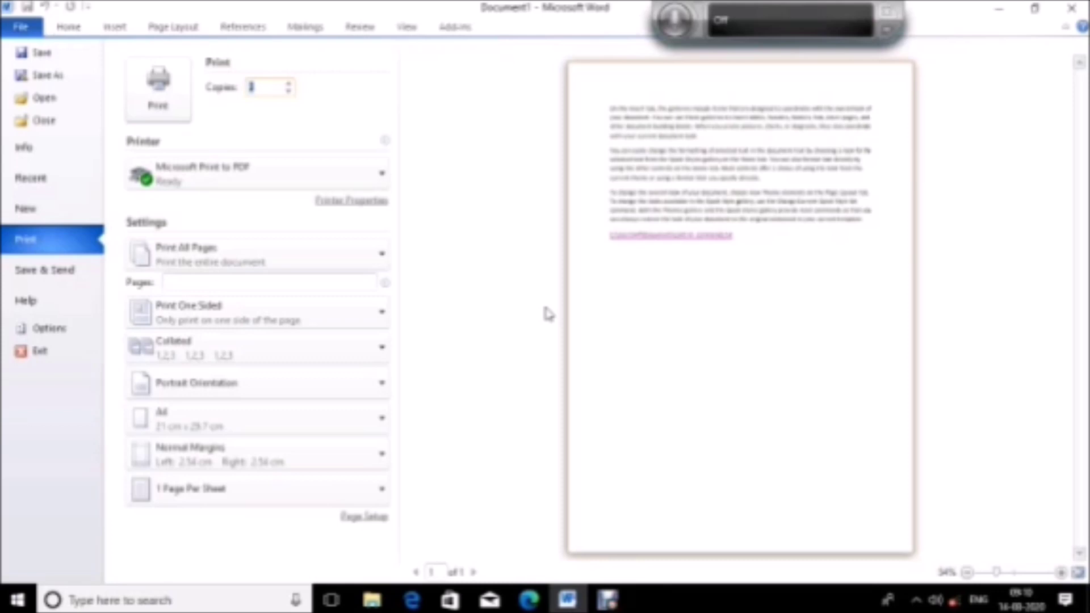
key(Tab)
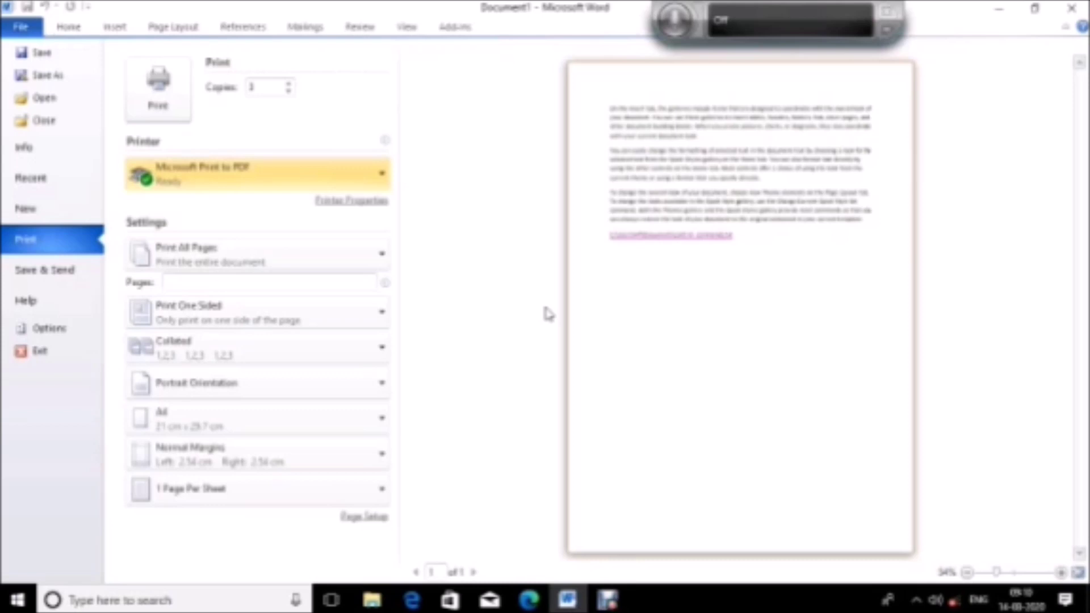
Step: Browse the available printers and choose Fax as the printer
key(alt+Down)
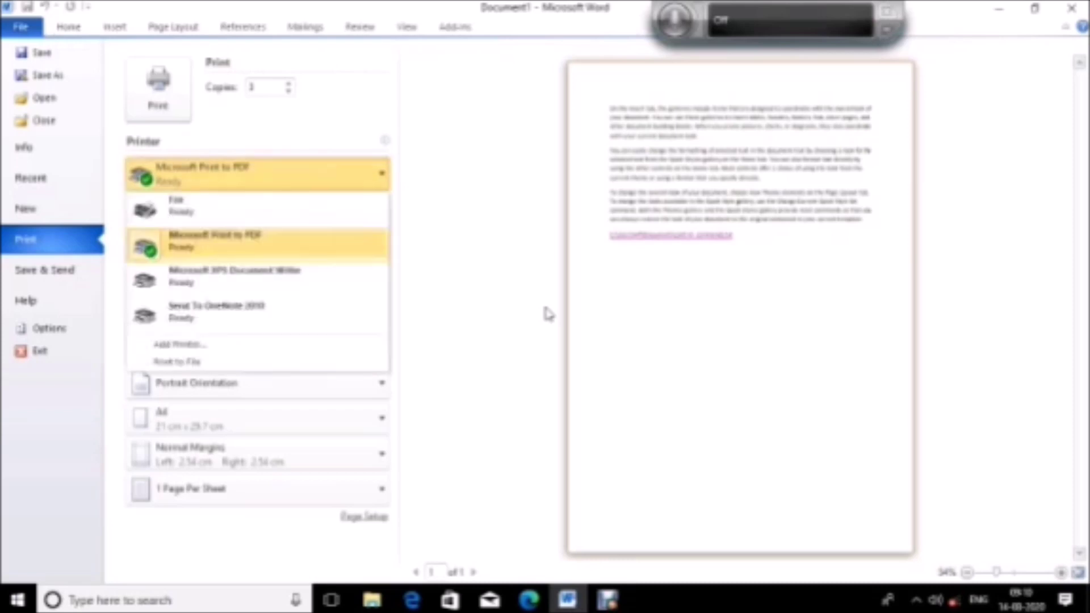
key(Down)
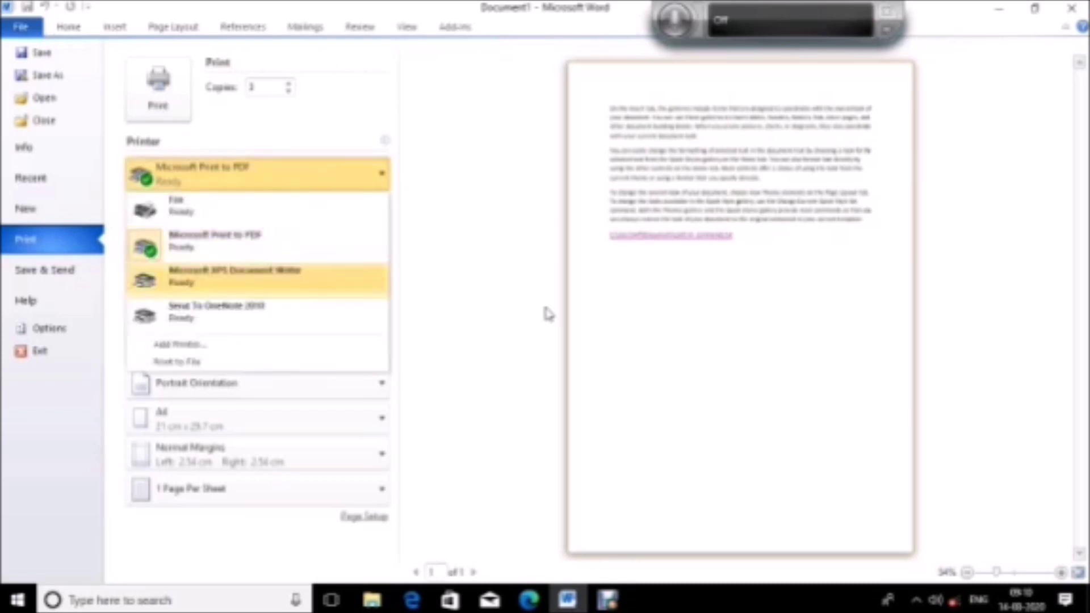
key(Up)
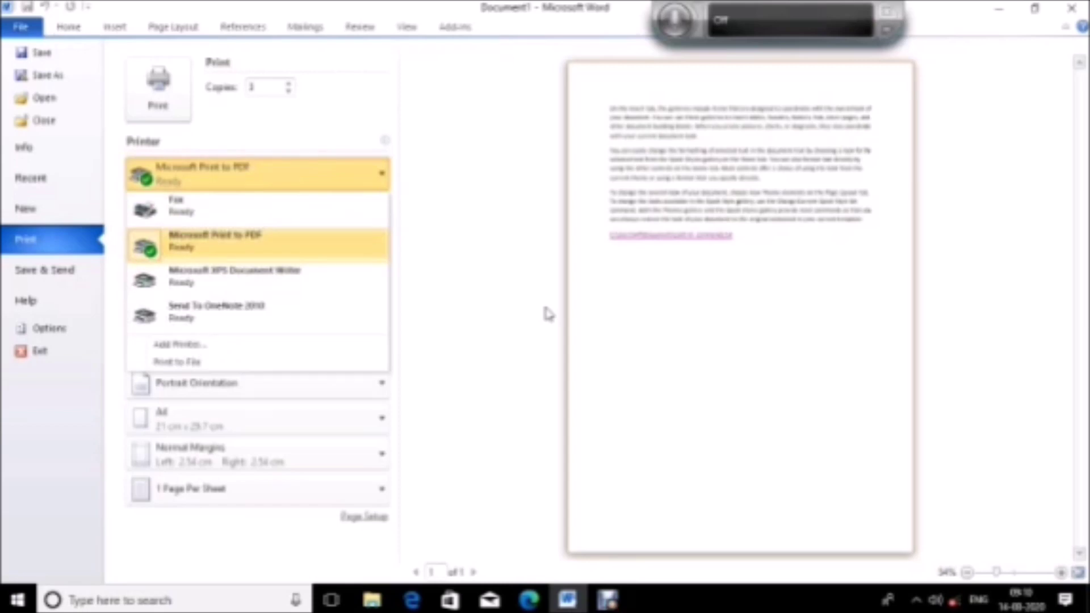
key(Down)
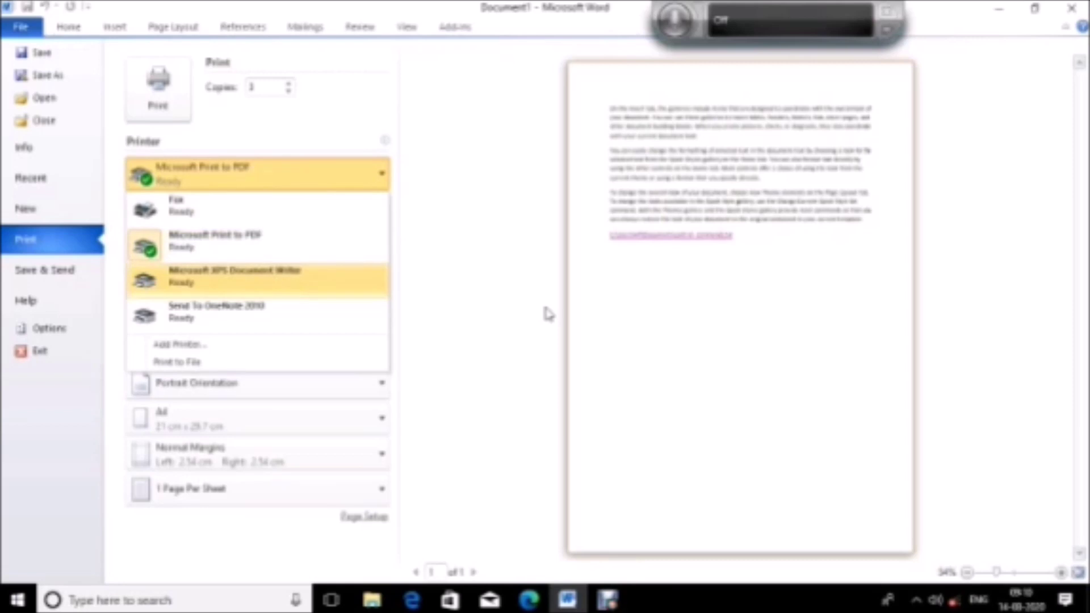
key(Down)
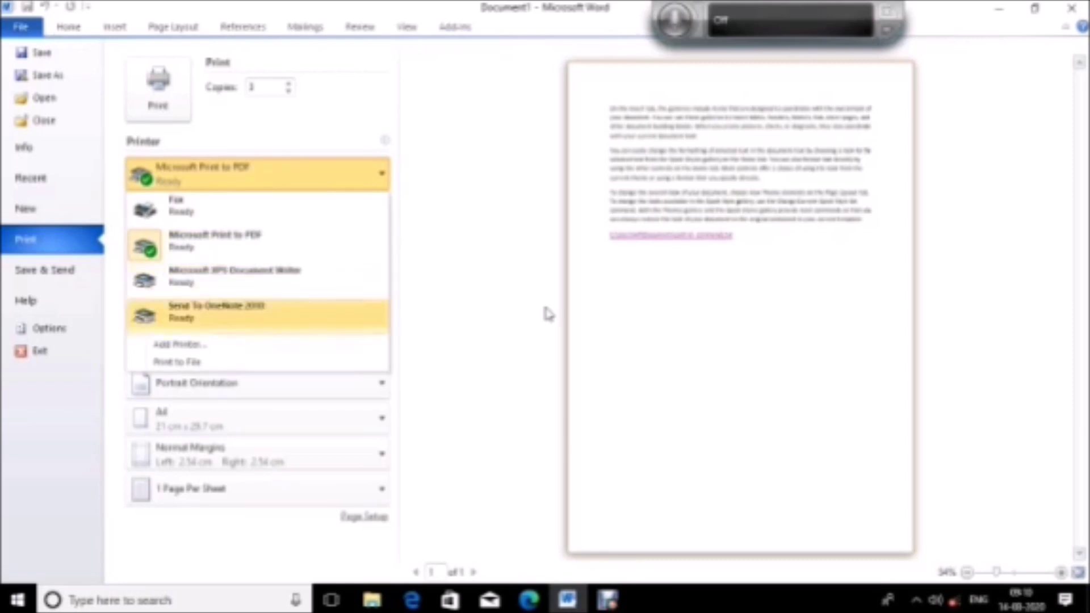
key(Down)
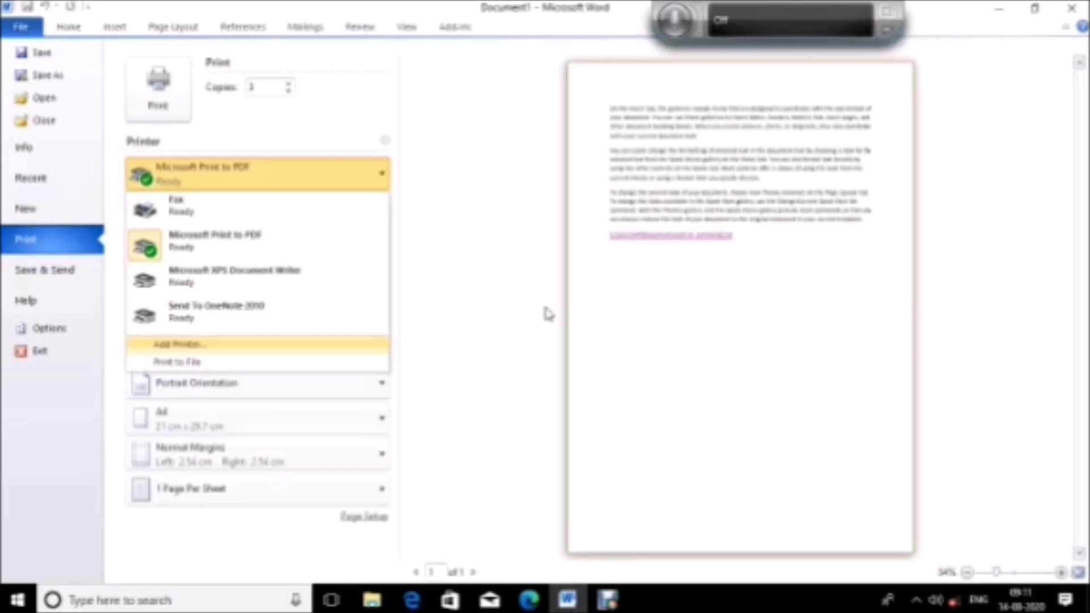
key(Down)
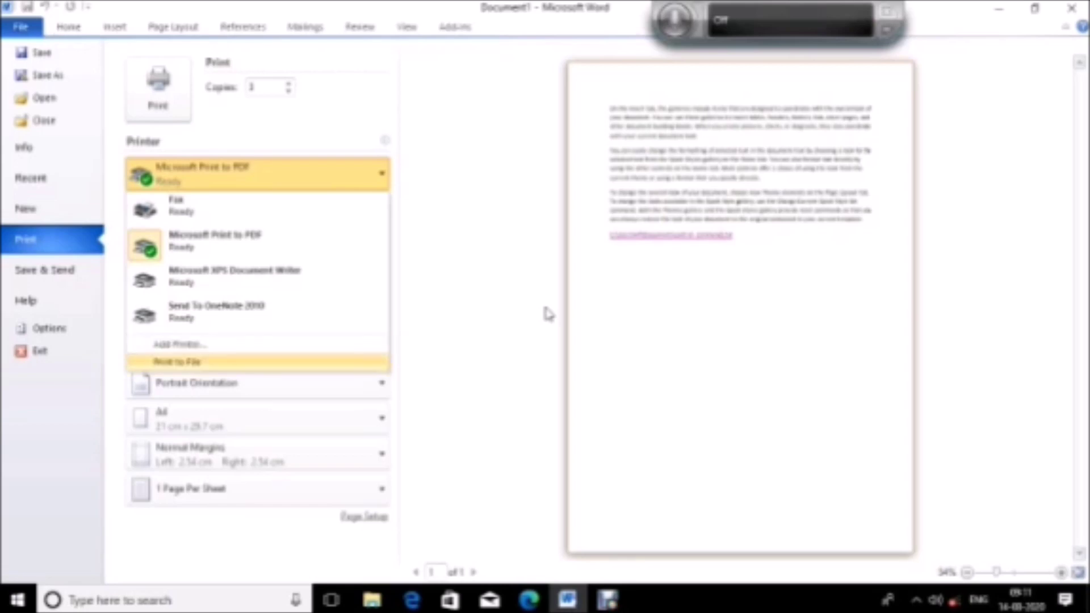
key(Down)
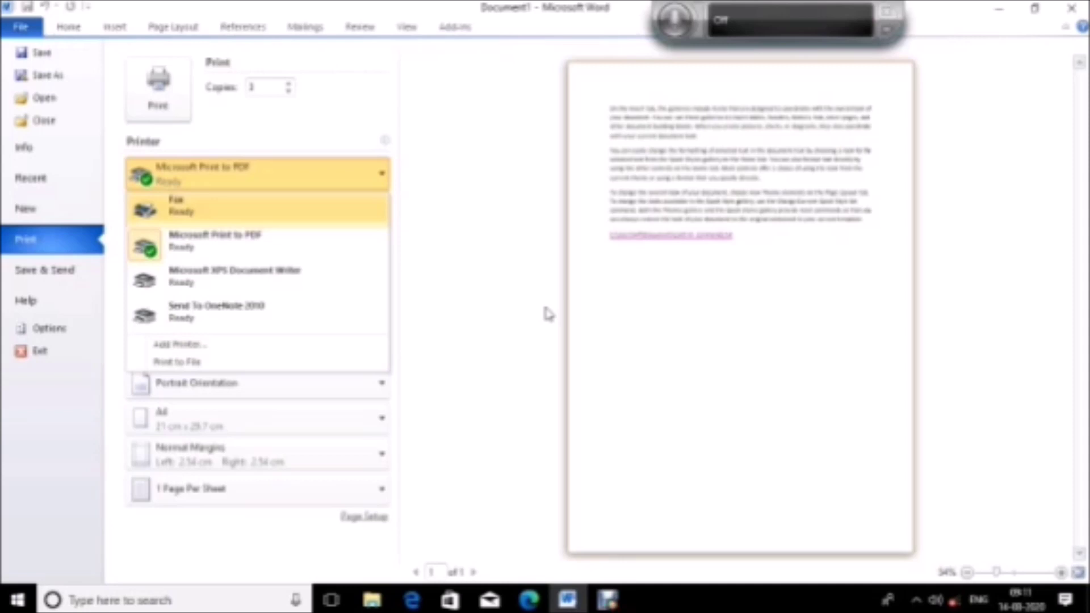
key(Return)
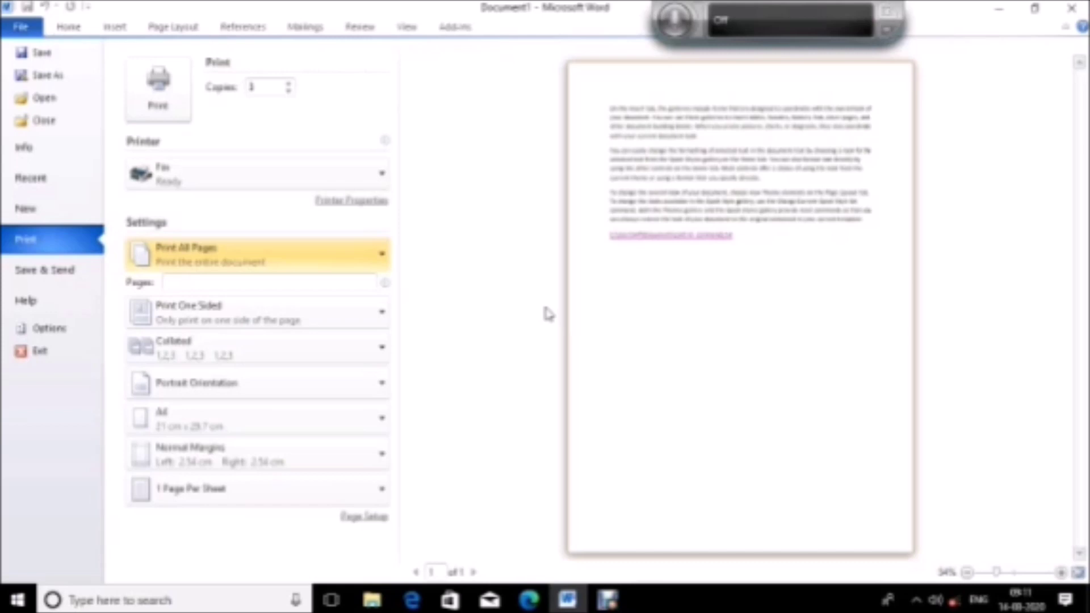
Step: Review the page-range options, including current page, custom range and document properties, keeping Print All Pages
key(Return)
key(Down)
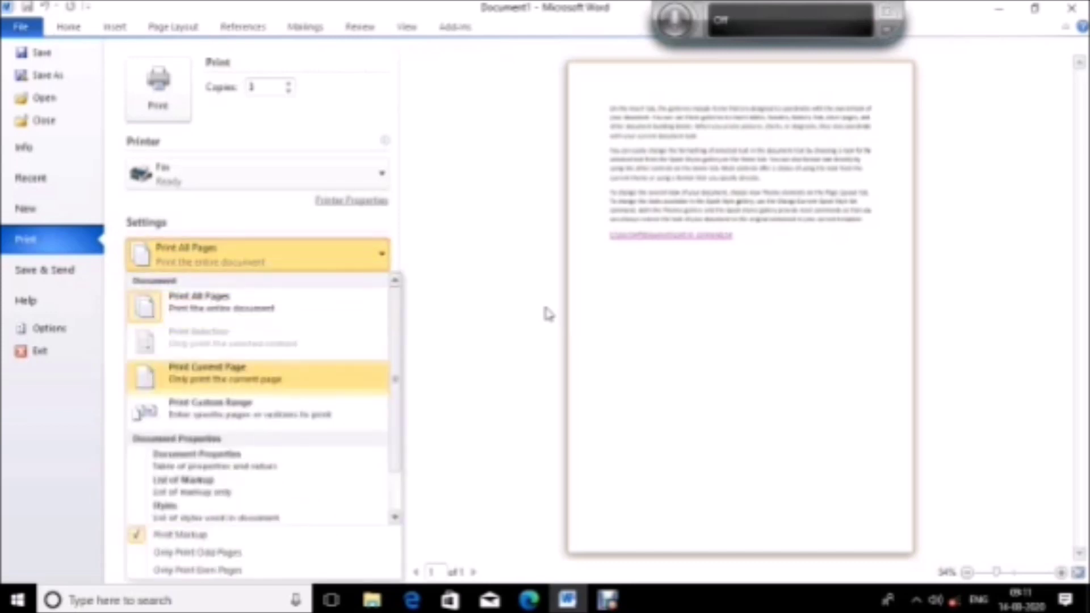
key(Up)
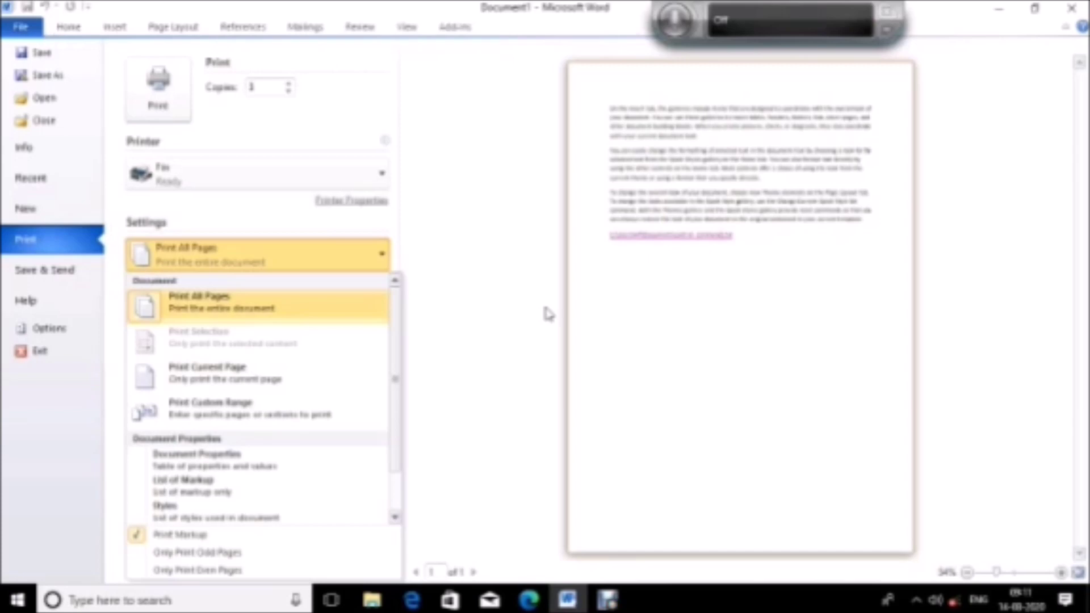
key(Down)
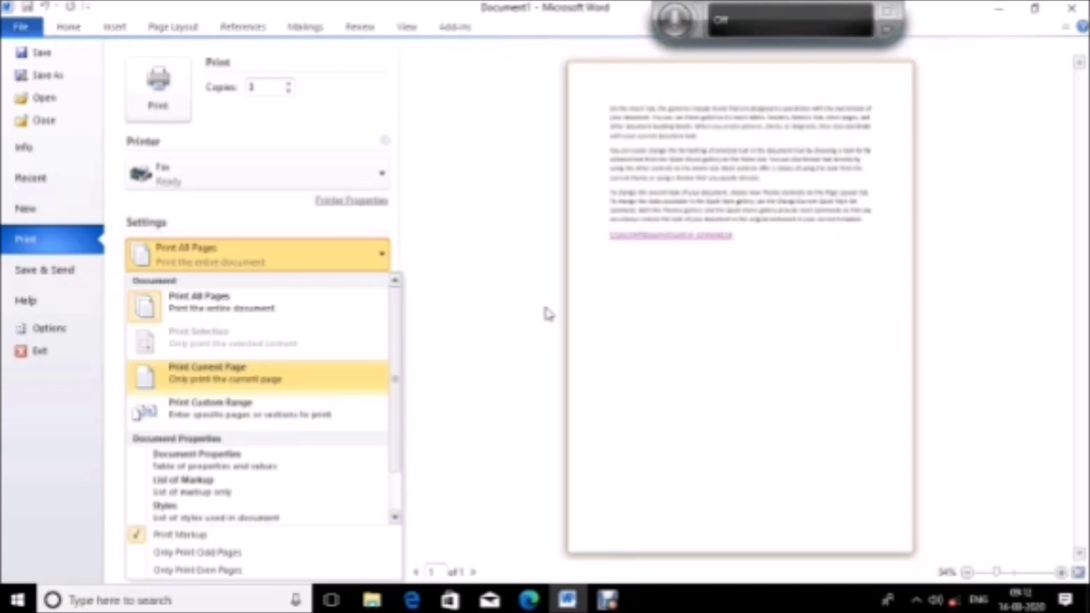
key(Down)
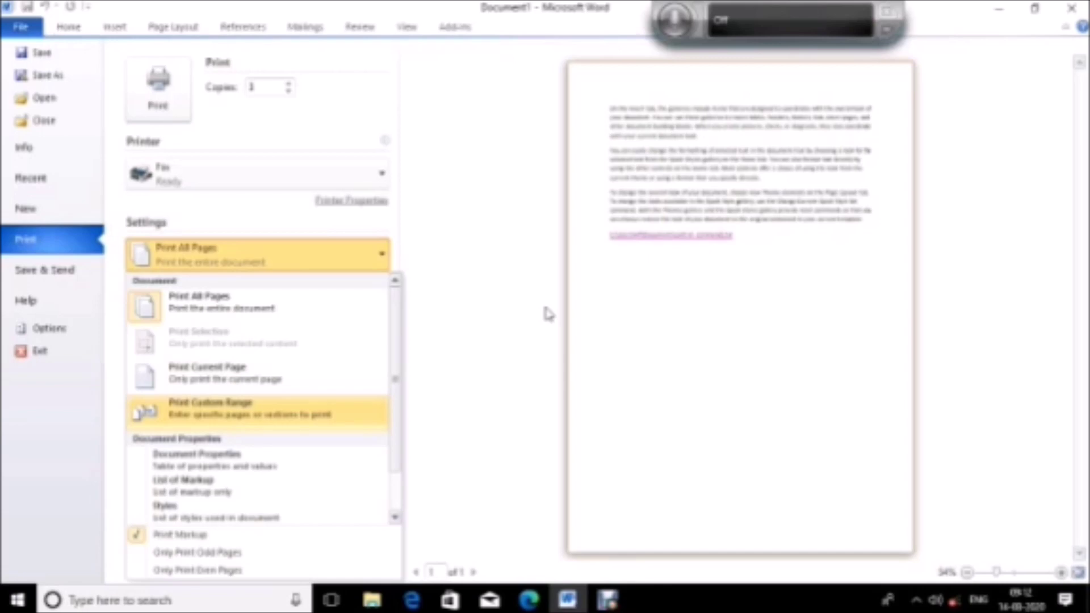
key(Down)
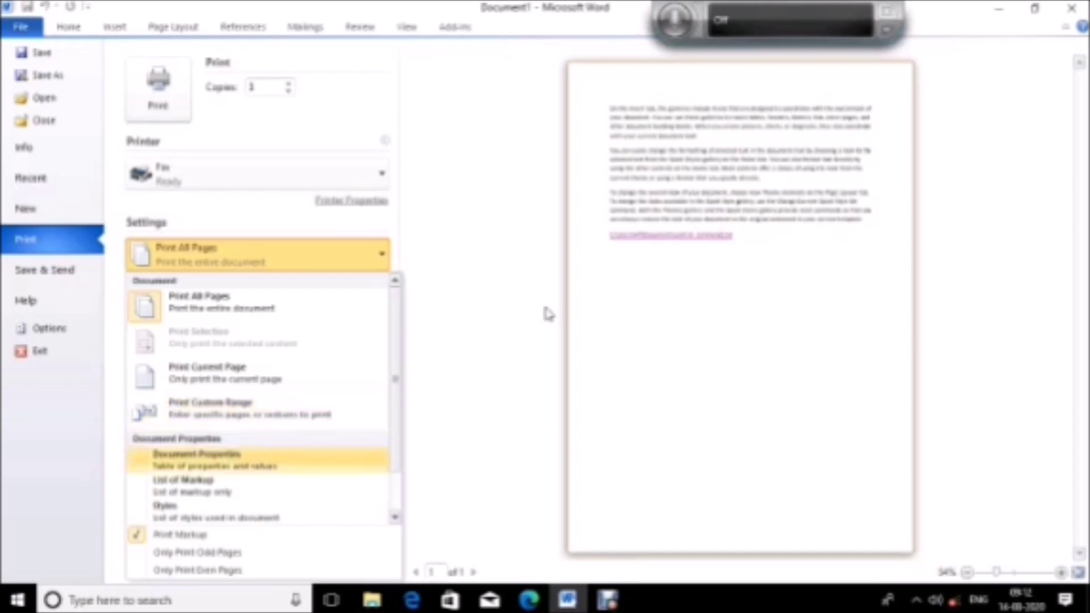
key(Down)
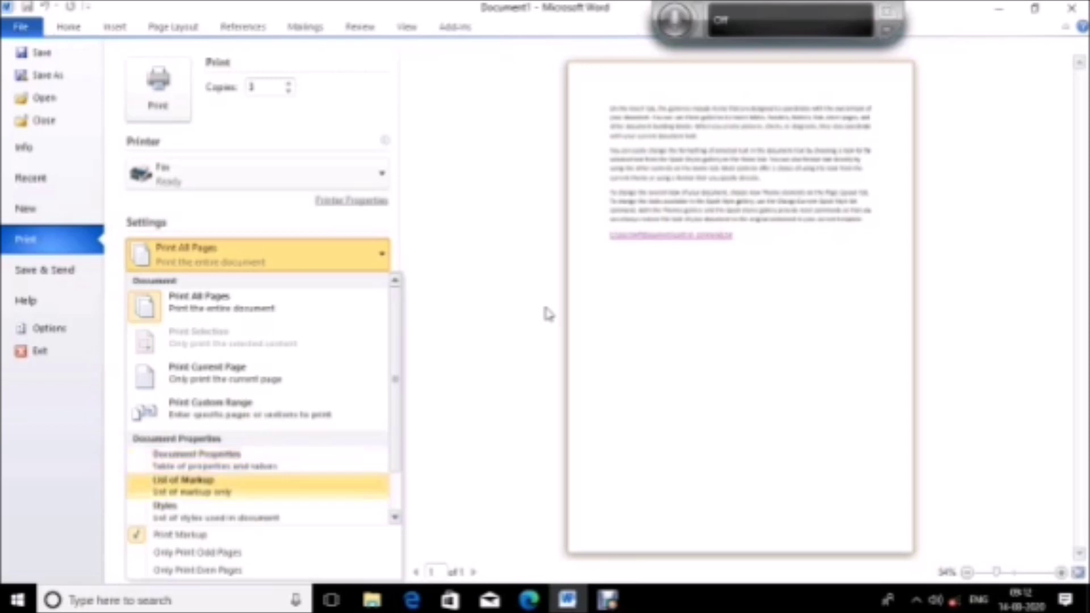
key(Down)
key(Down)
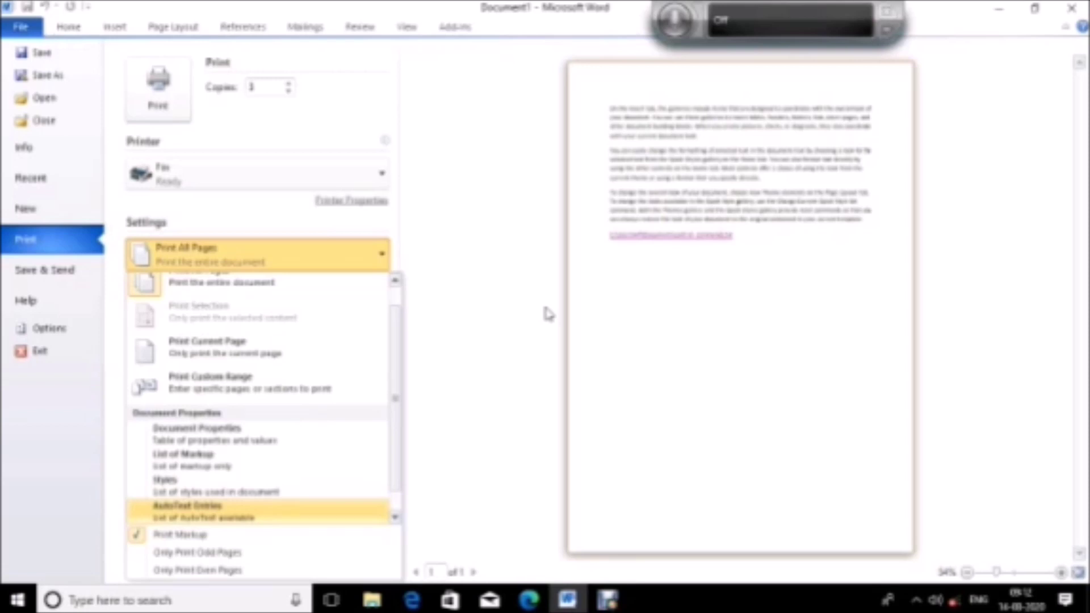
key(Up)
key(Up)
key(Up)
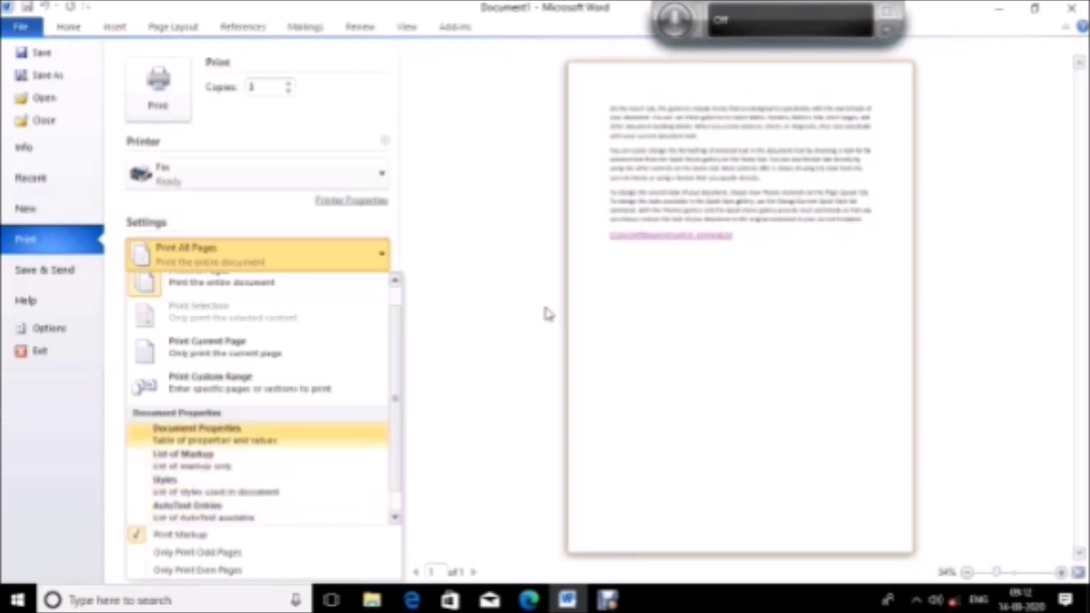
key(Up)
key(Up)
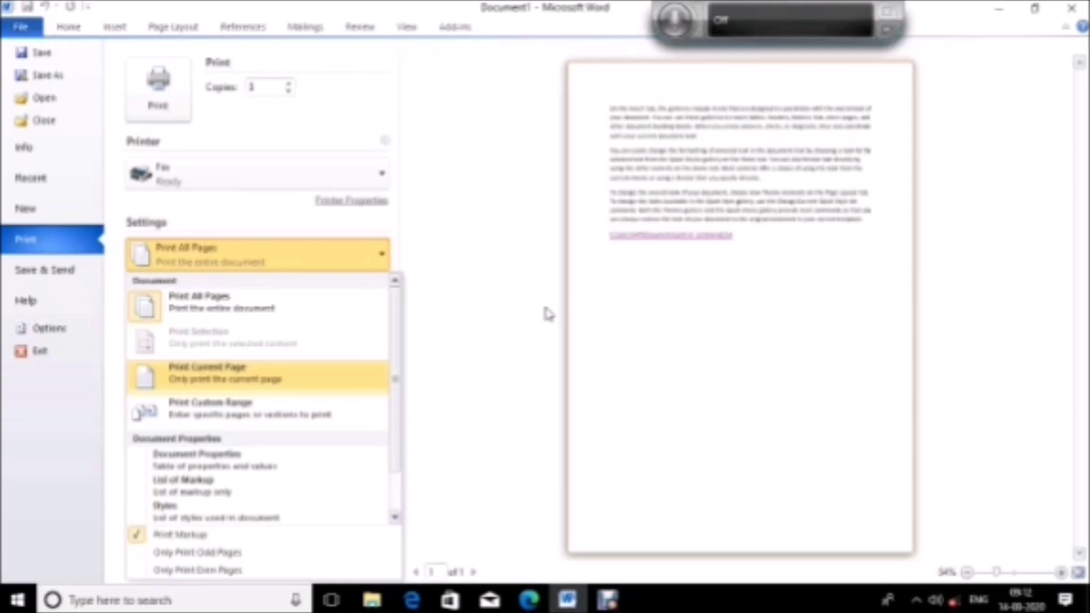
key(Up)
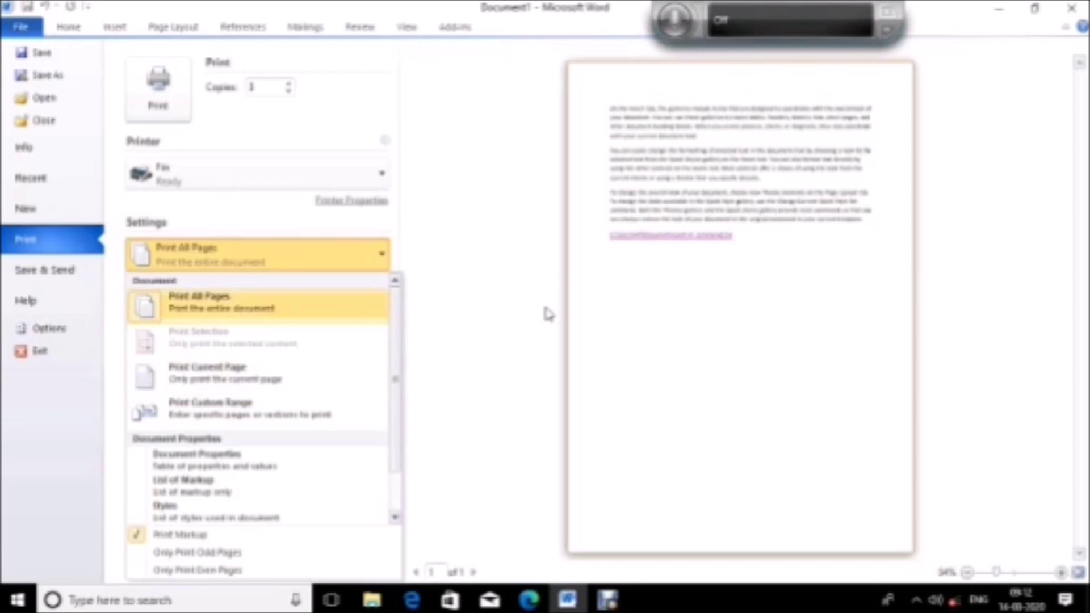
click(548, 314)
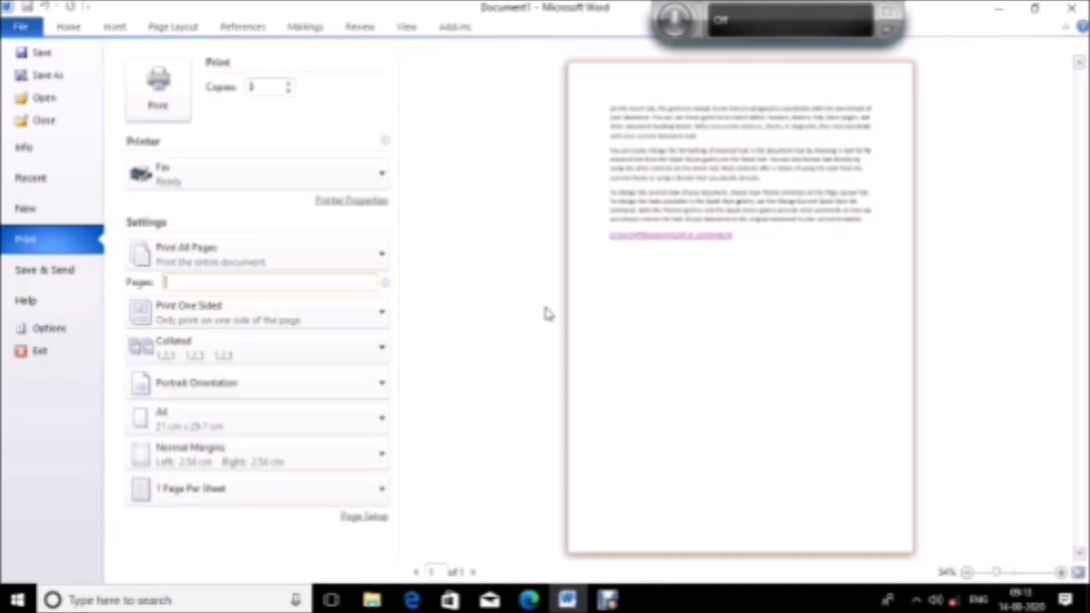
Step: Open the Print One Sided setting's choices for one-sided versus both-sides printing
key(Tab)
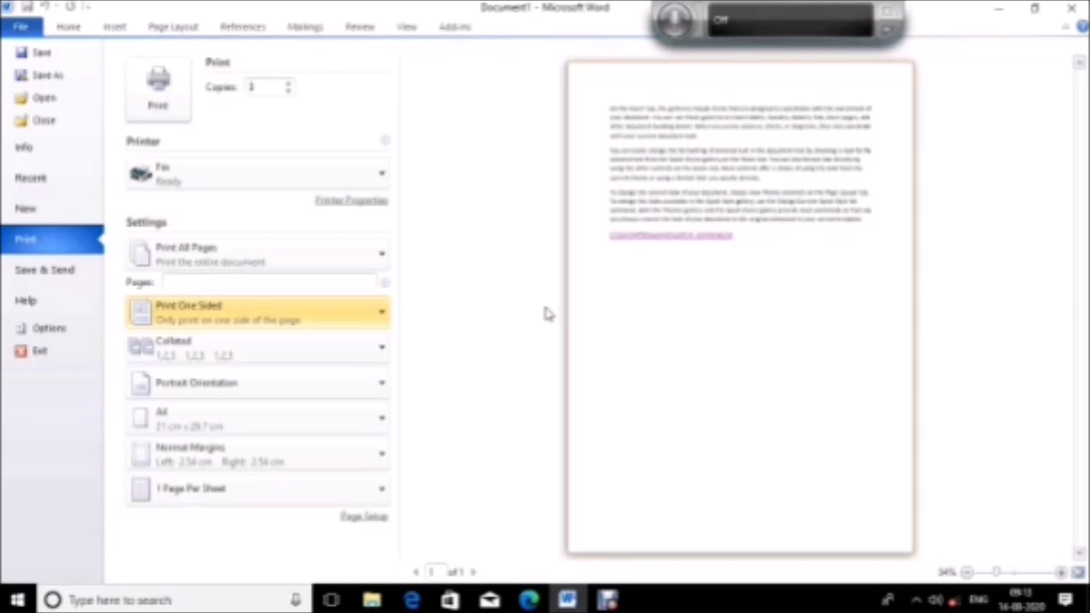
key(Return)
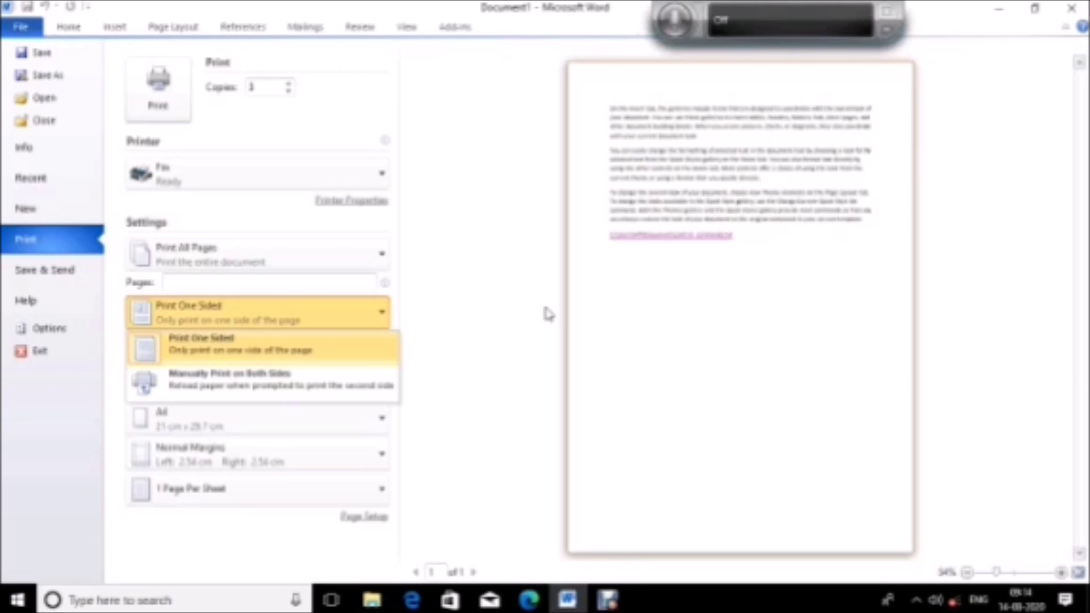
Step: Switch the printout to Manually Print on Both Sides, keeping Portrait orientation and A4 paper
key(Down)
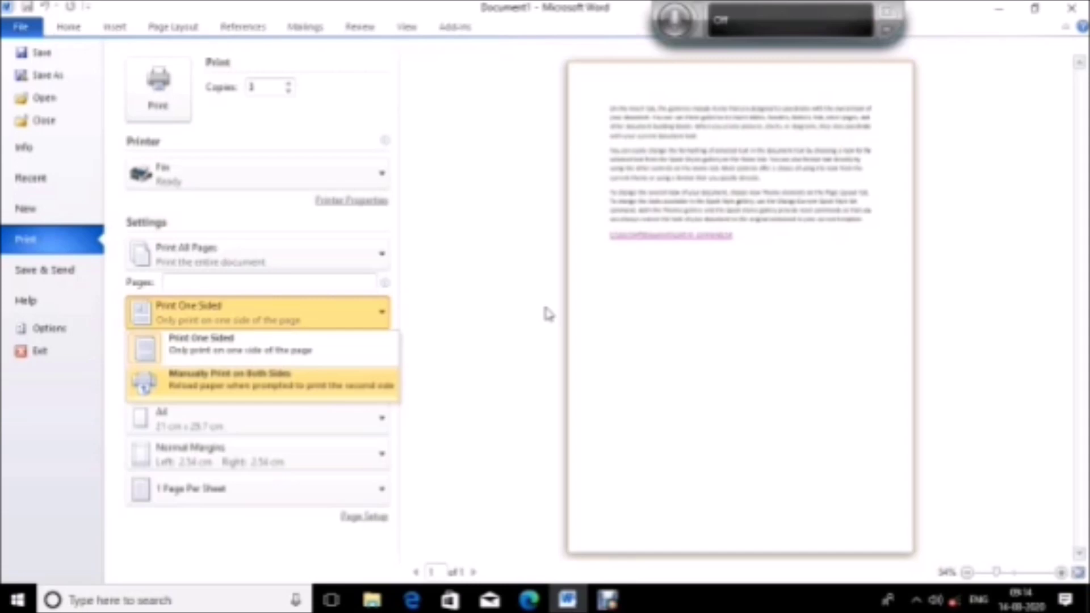
key(Return)
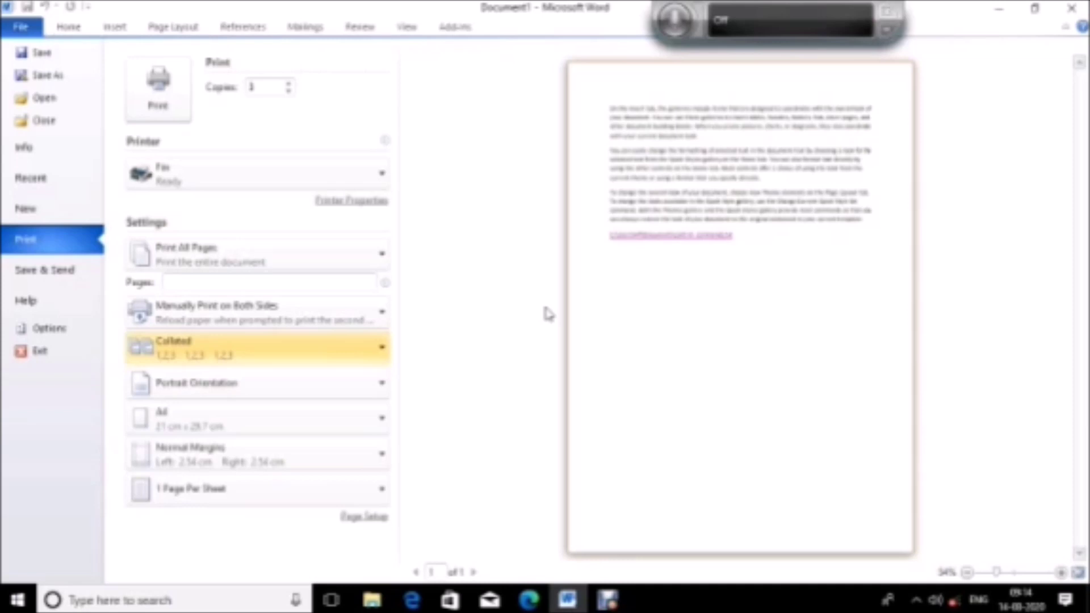
key(Down)
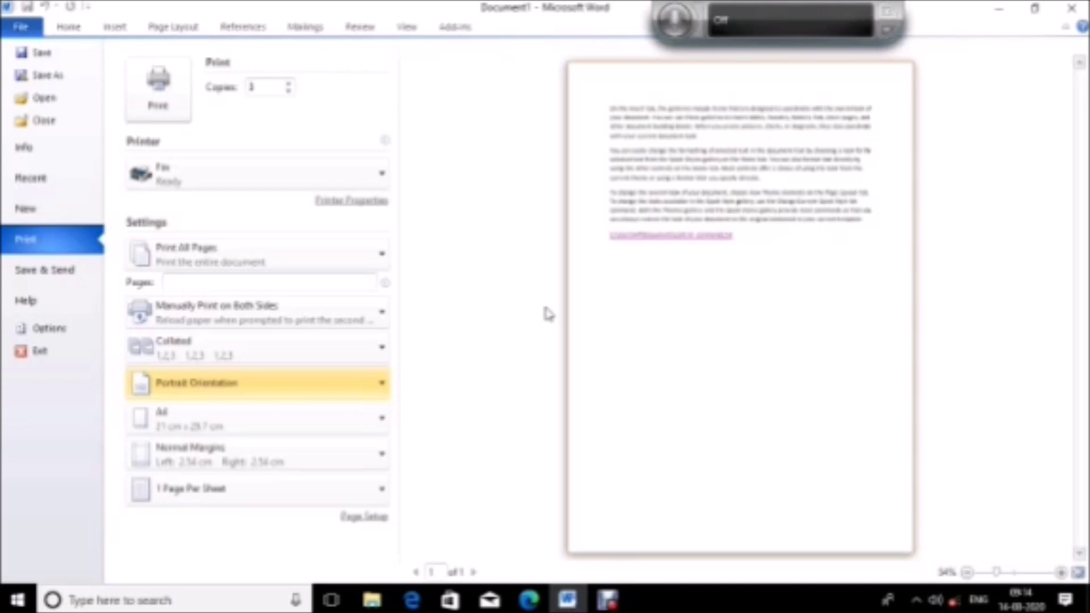
key(Down)
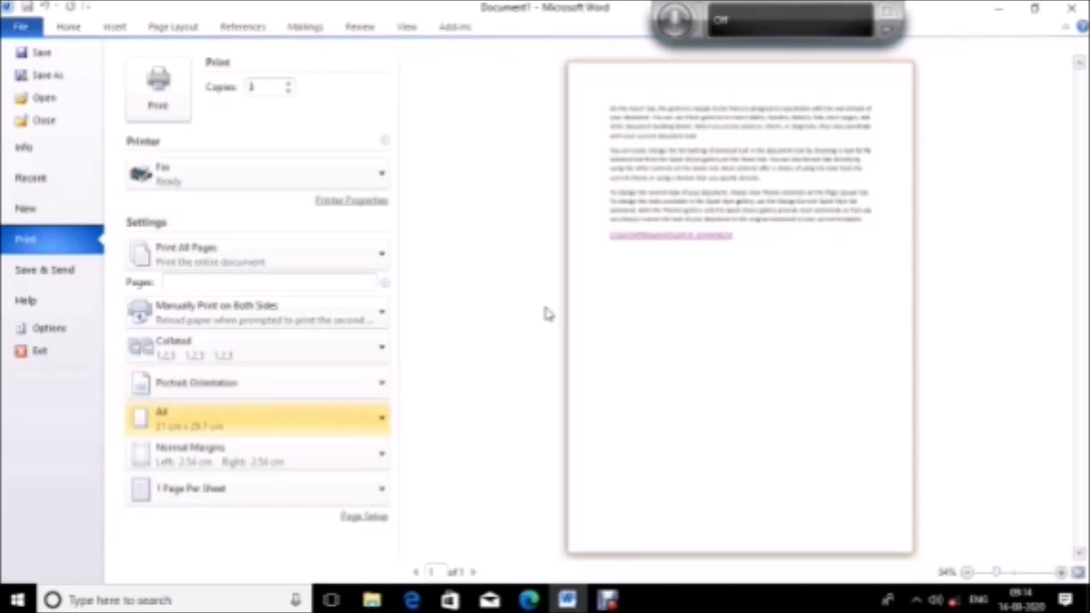
key(Up)
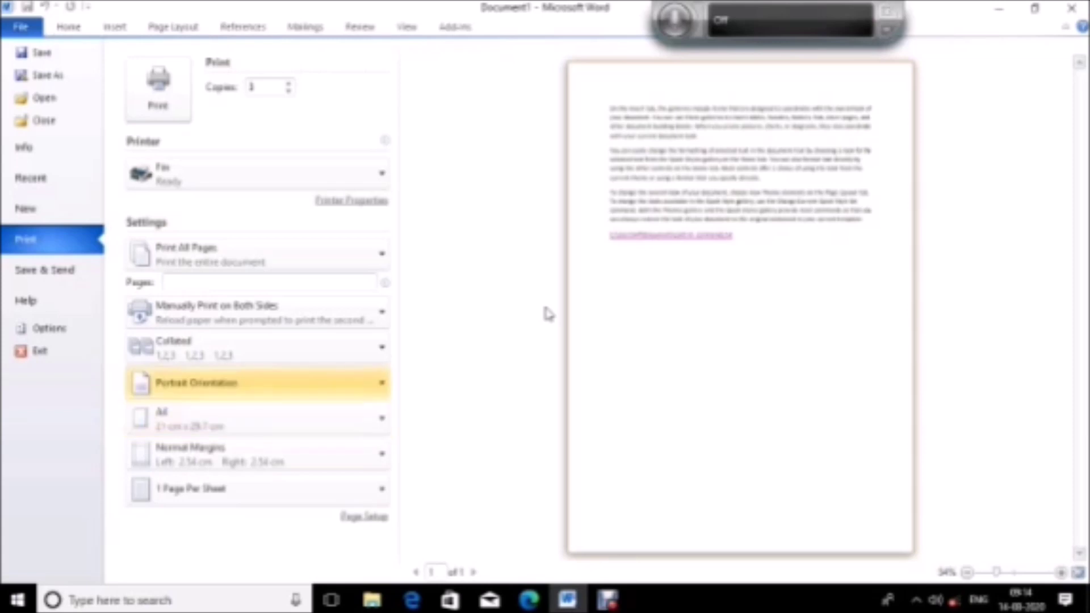
key(Return)
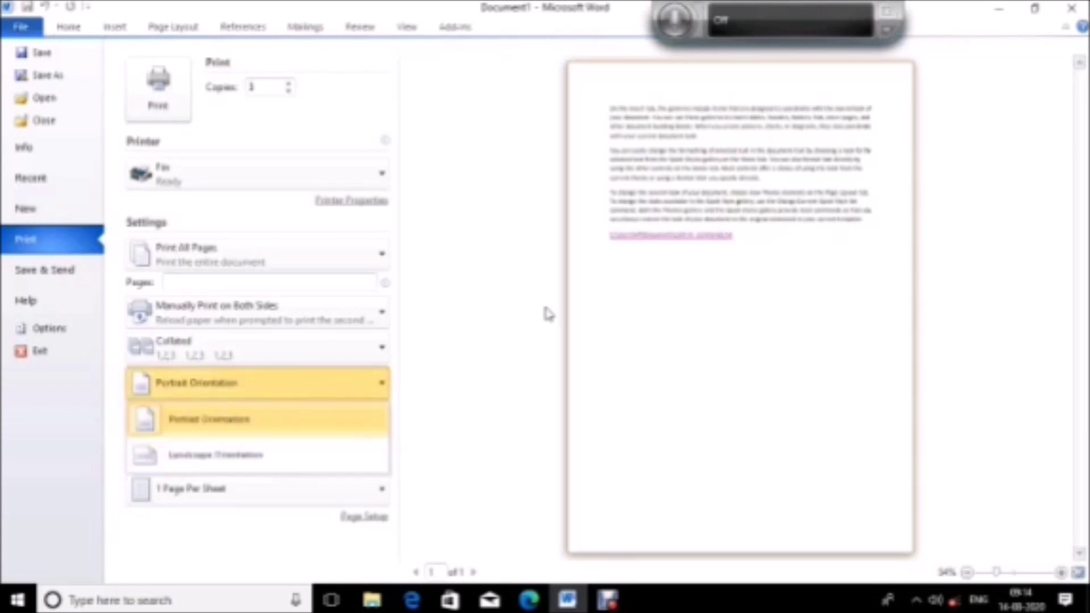
key(Down)
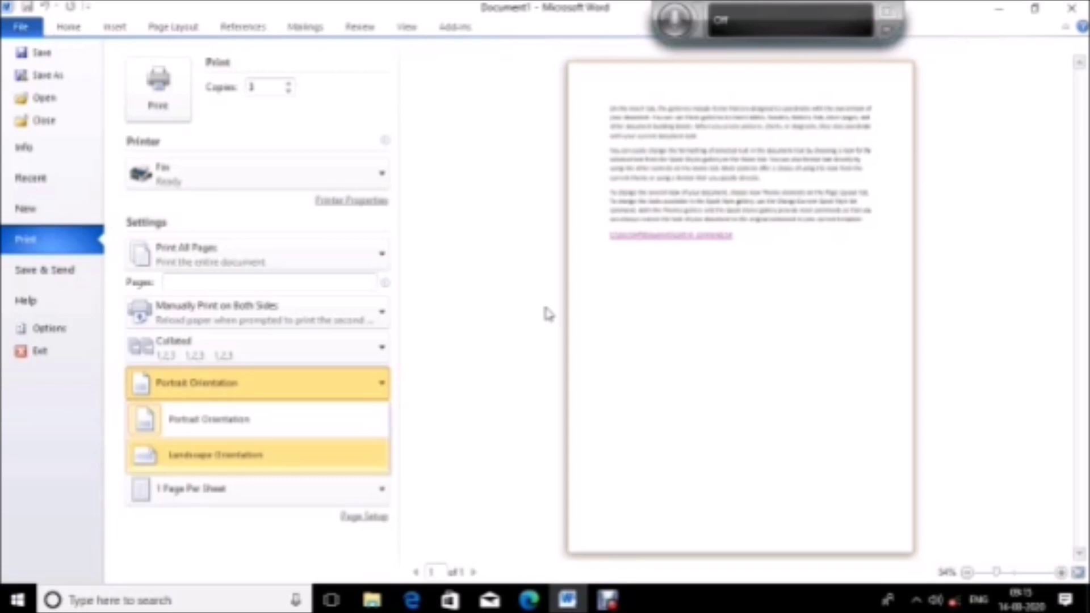
key(Up)
key(Down)
key(Up)
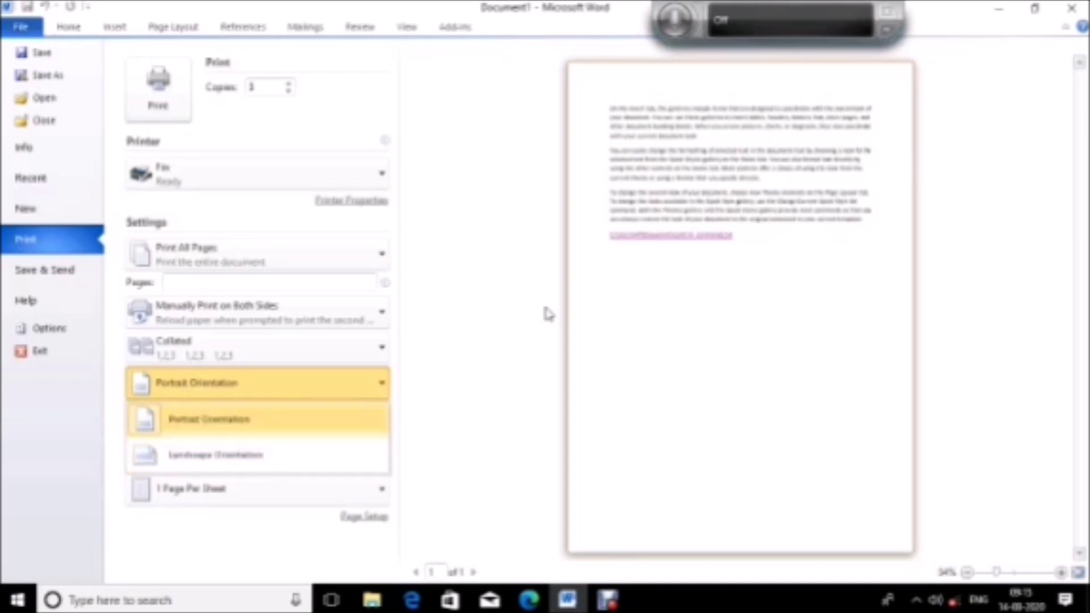
key(Return)
key(Down)
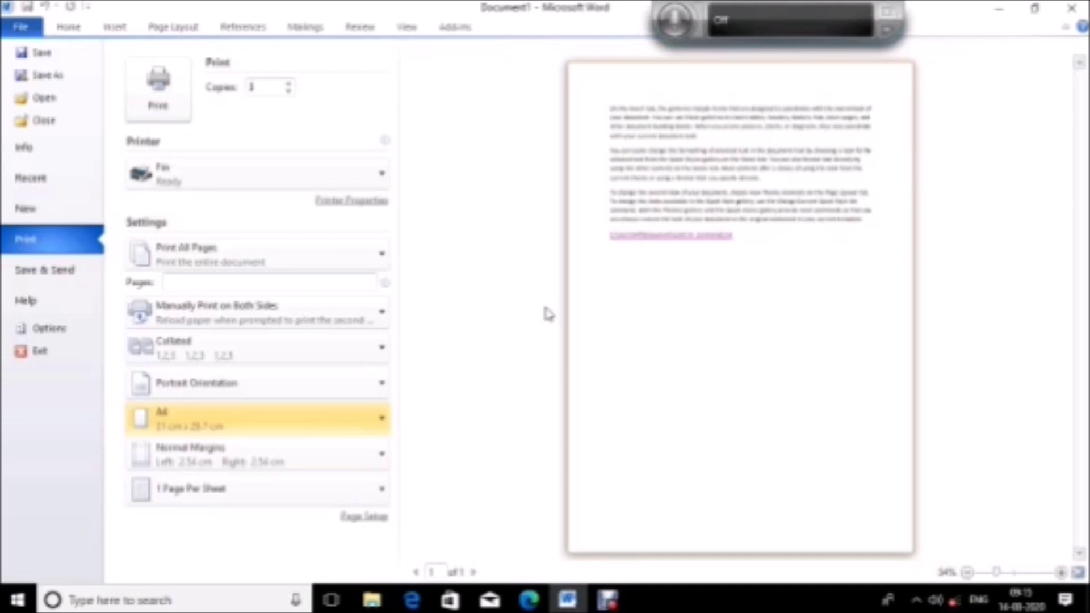
Step: Browse the paper sizes from A4 down to Envelope #10, then keep A4
key(Return)
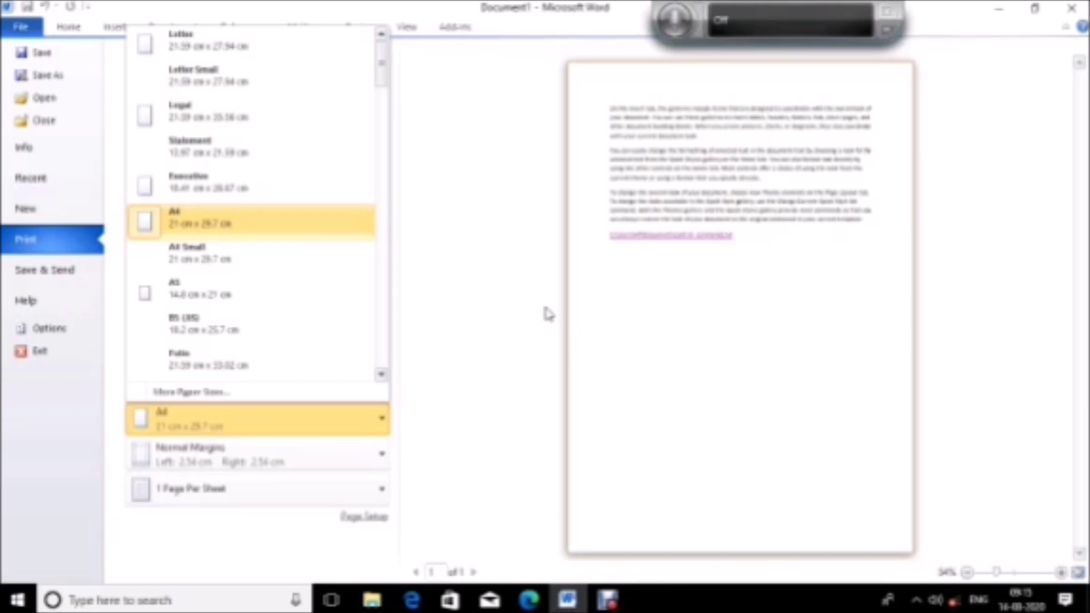
key(Down)
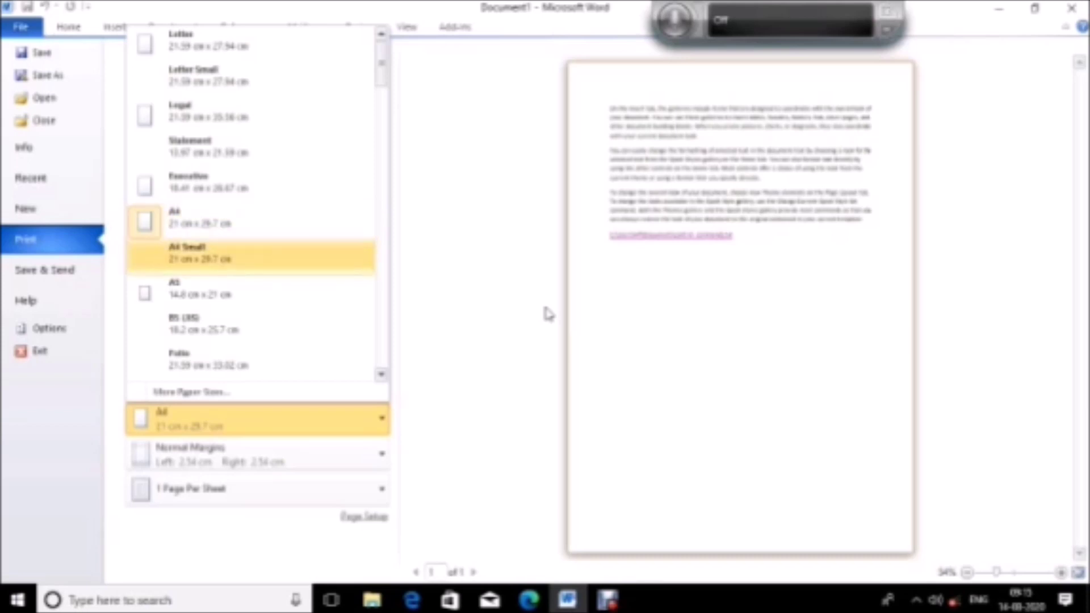
key(Down)
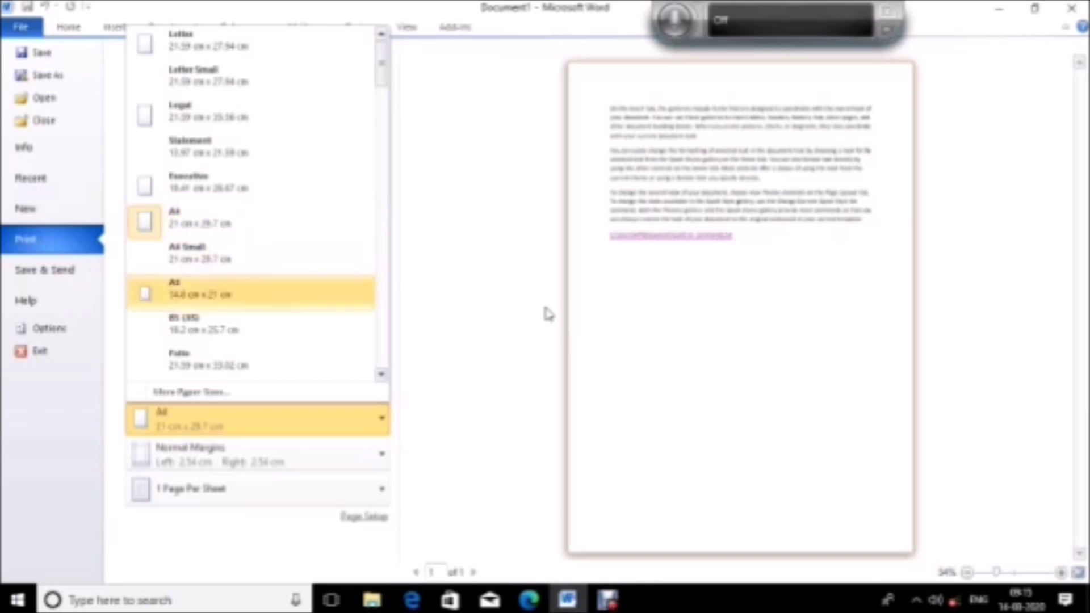
key(Down)
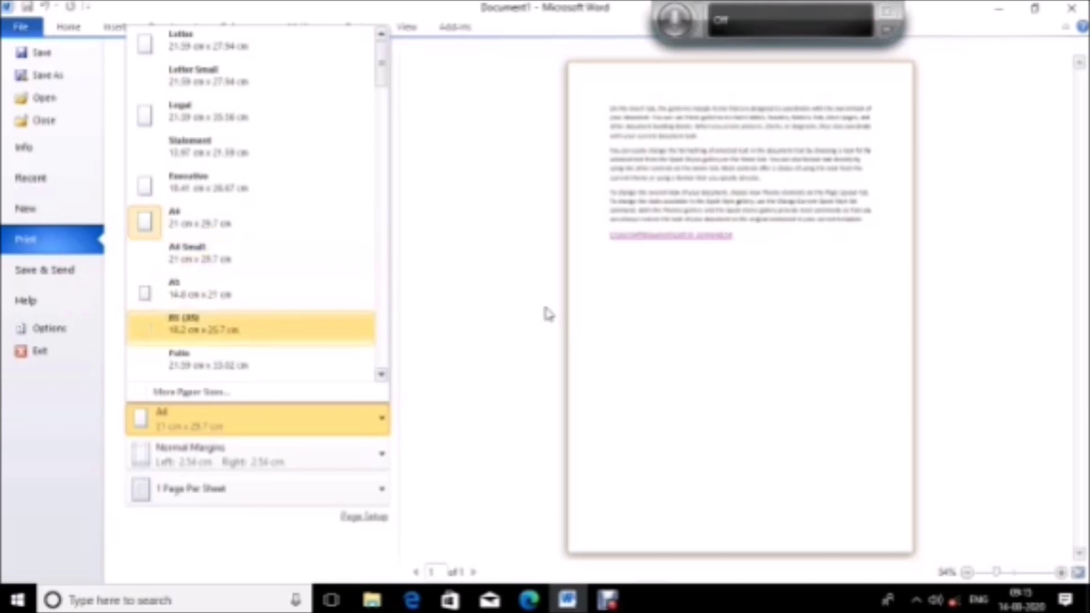
key(Down)
key(Down)
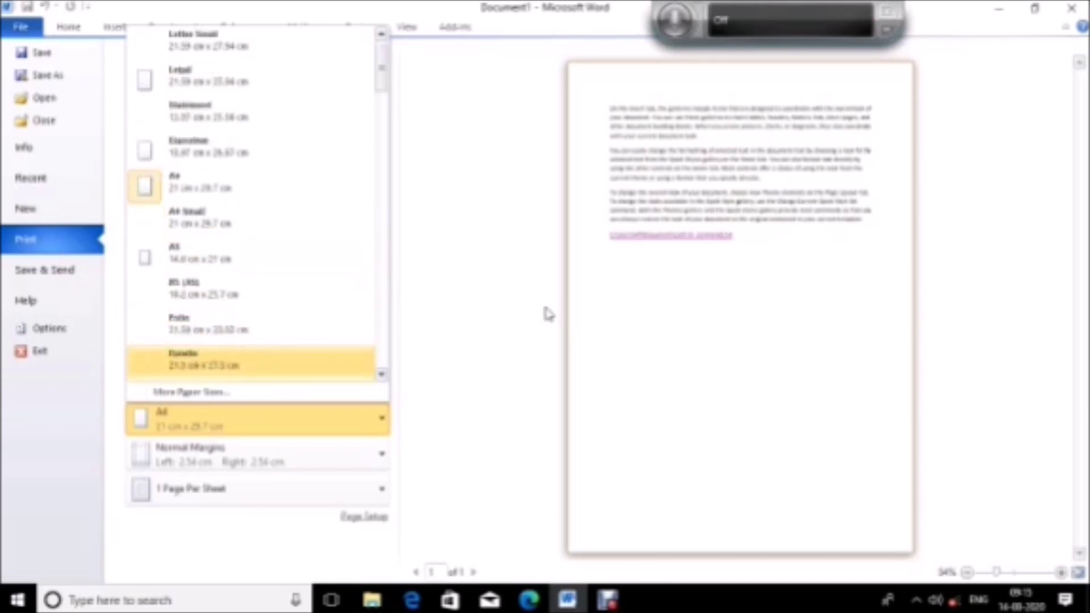
key(Down)
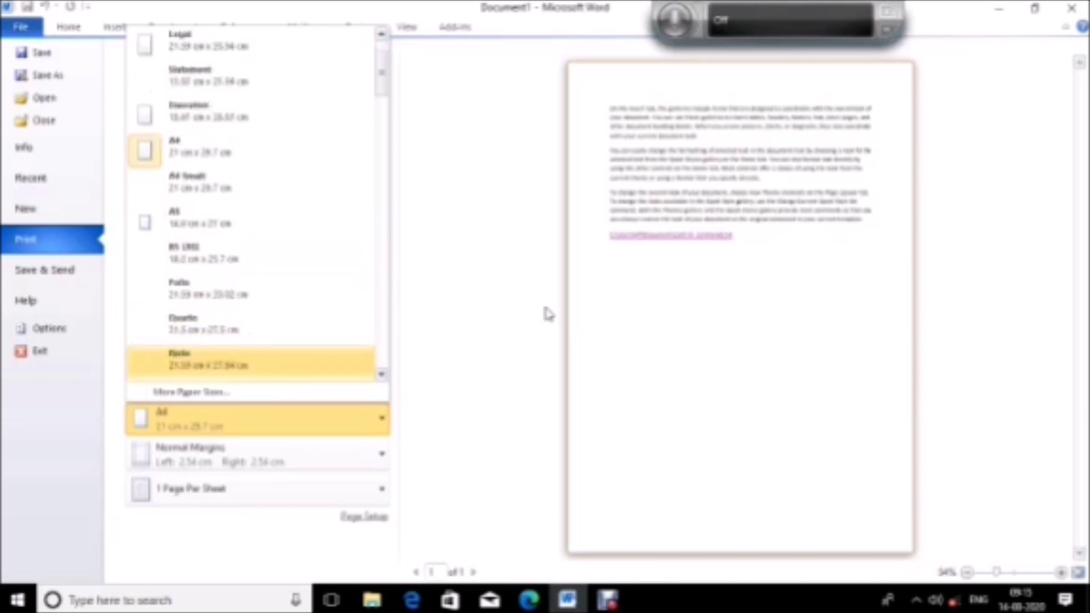
key(Down)
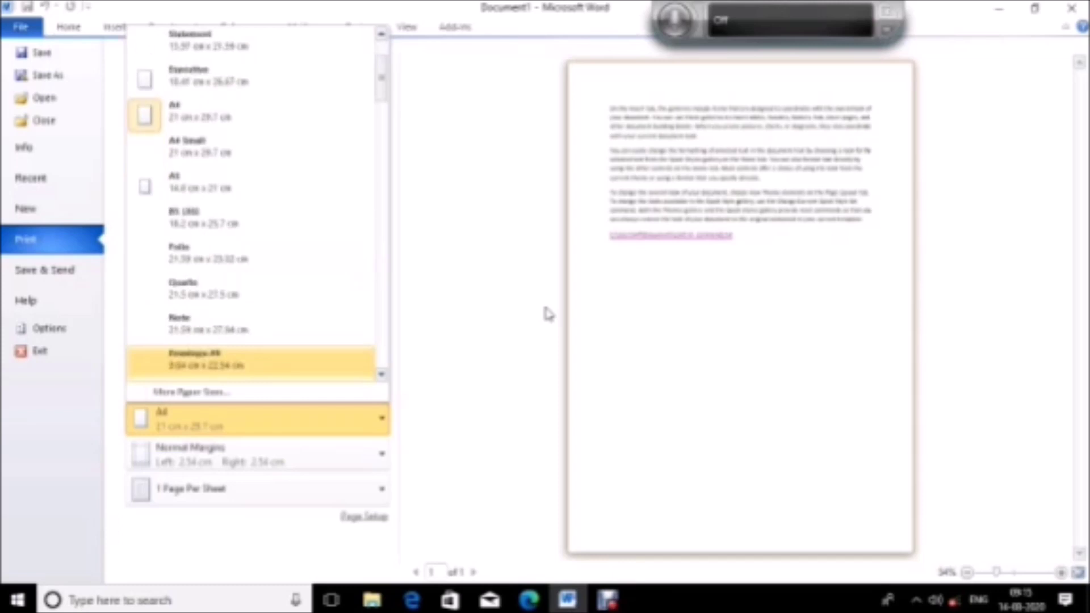
key(Down)
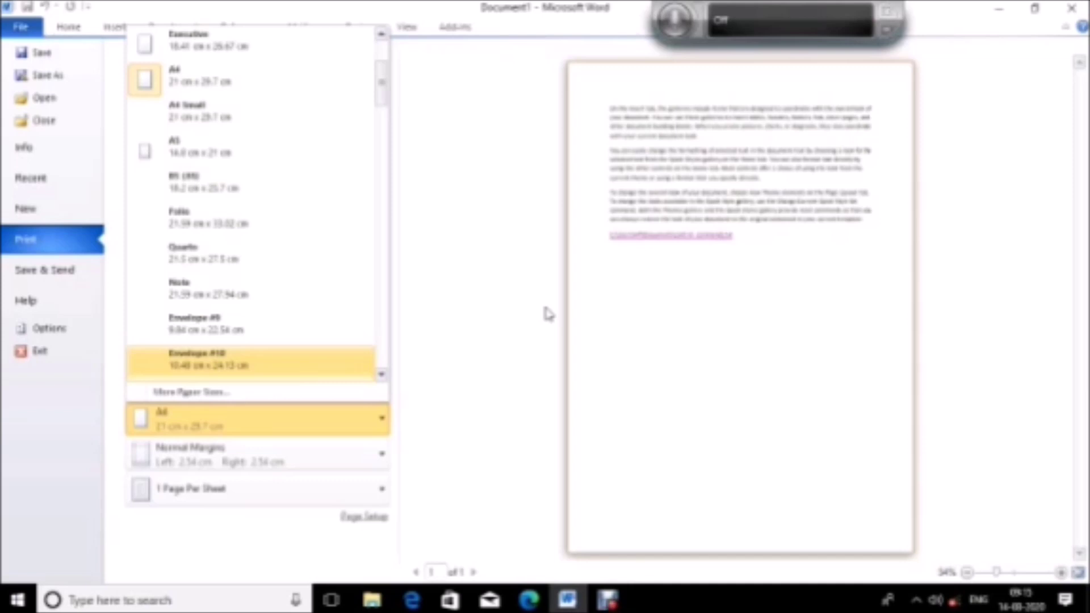
key(Up)
key(Up)
key(Up)
key(Up)
key(Up)
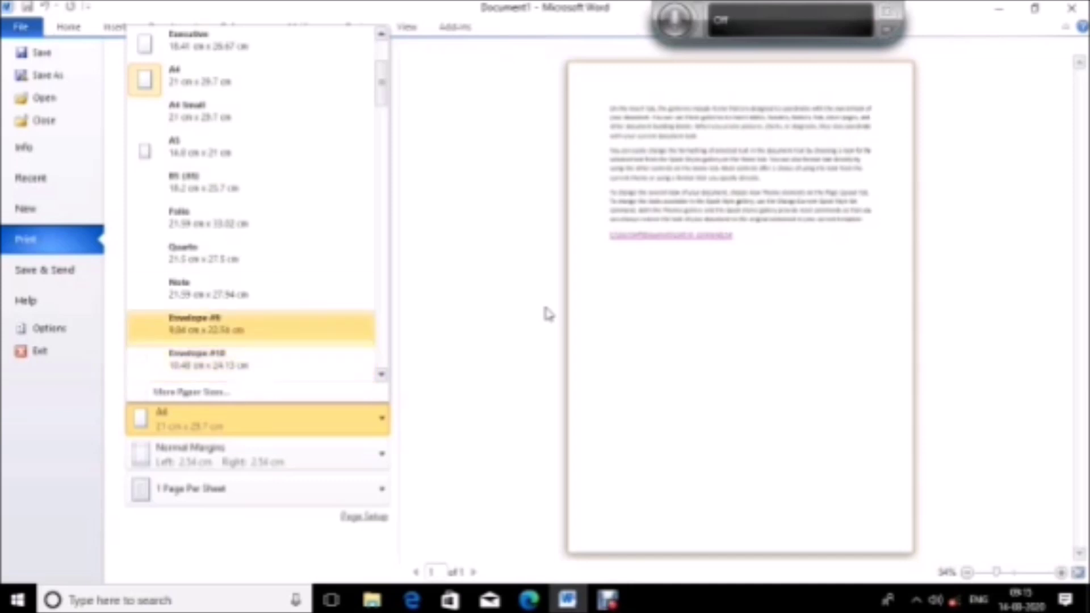
key(Up)
key(Up)
key(Up)
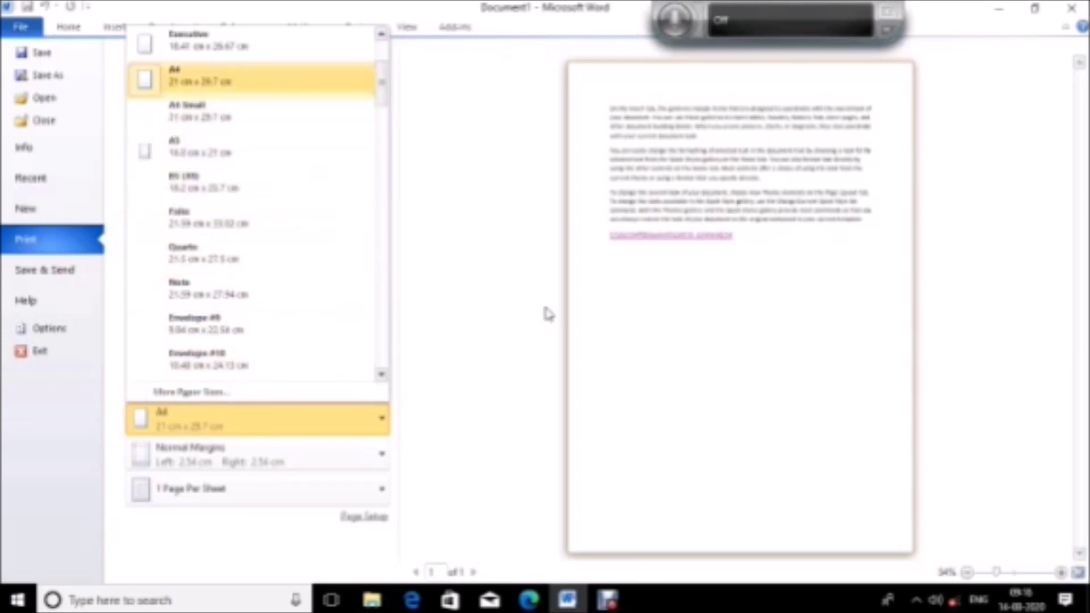
key(Return)
key(Down)
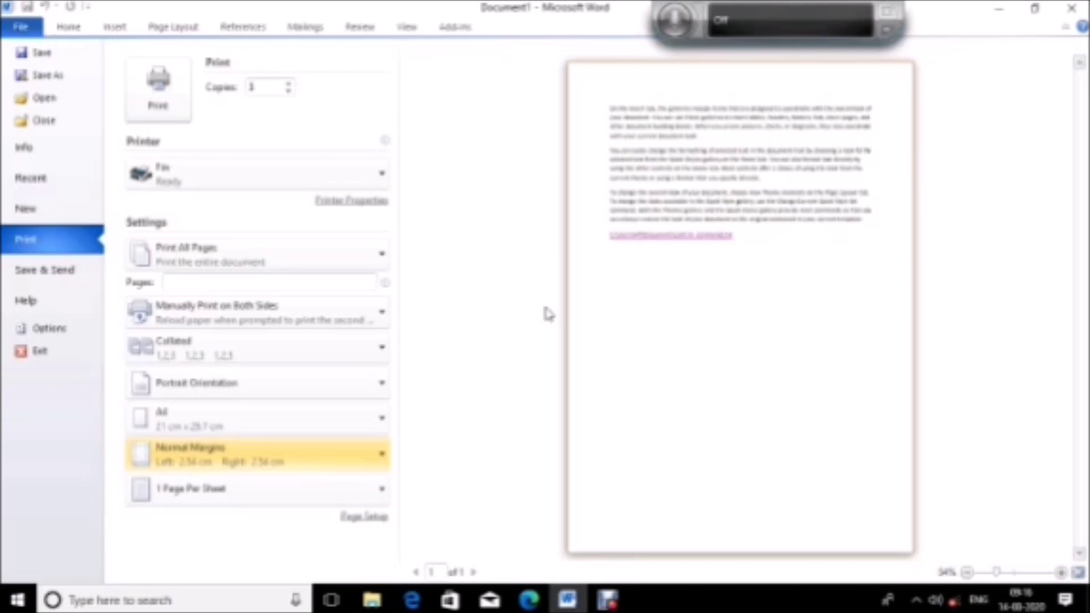
Step: Move past Normal Margins, 1 Page Per Sheet and Page Setup to the print preview
key(Down)
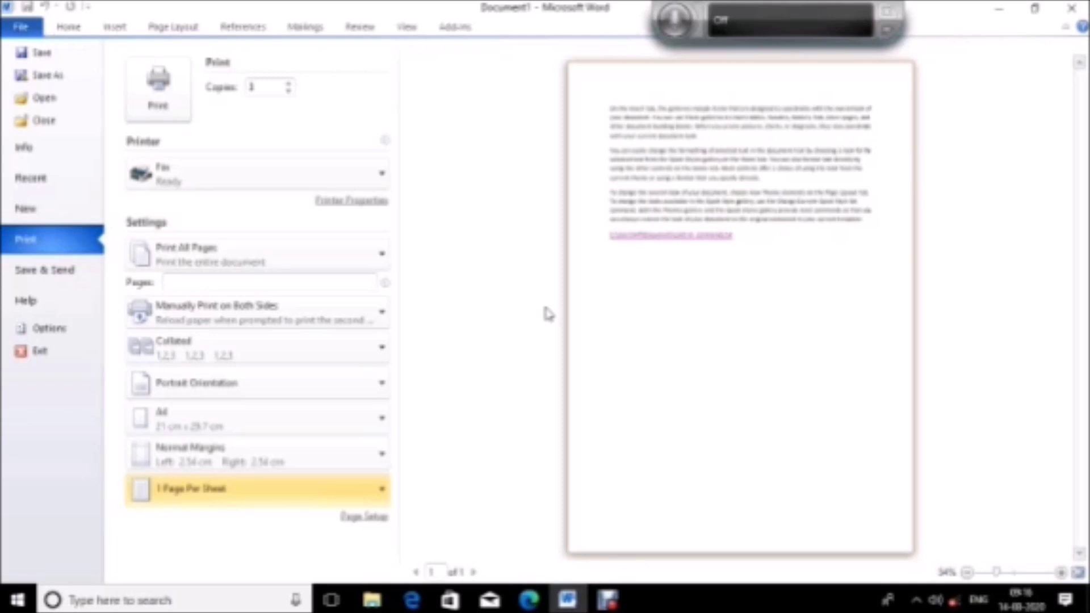
key(Tab)
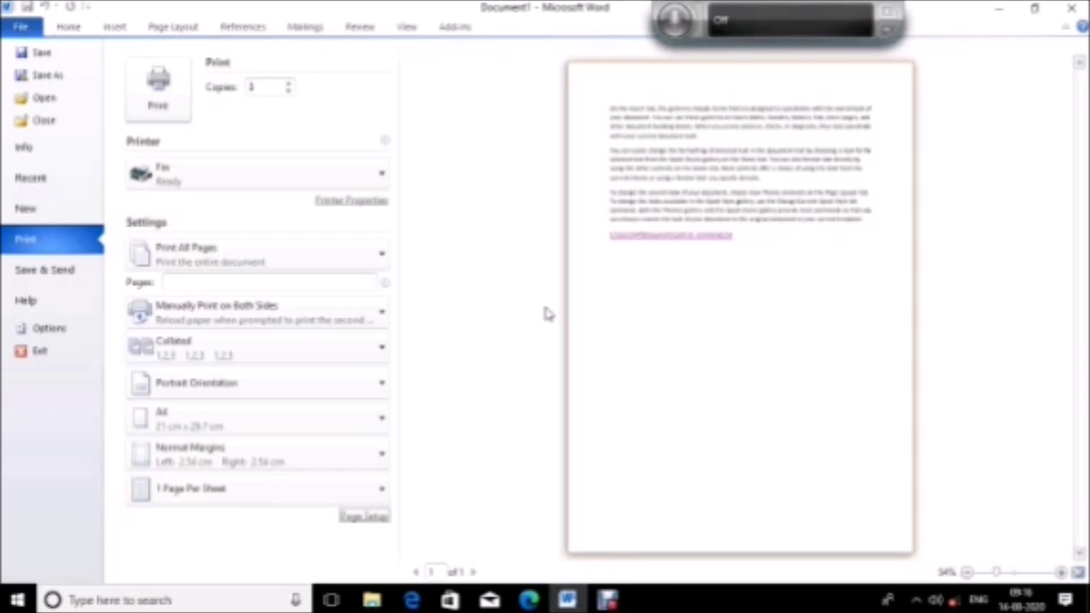
key(Tab)
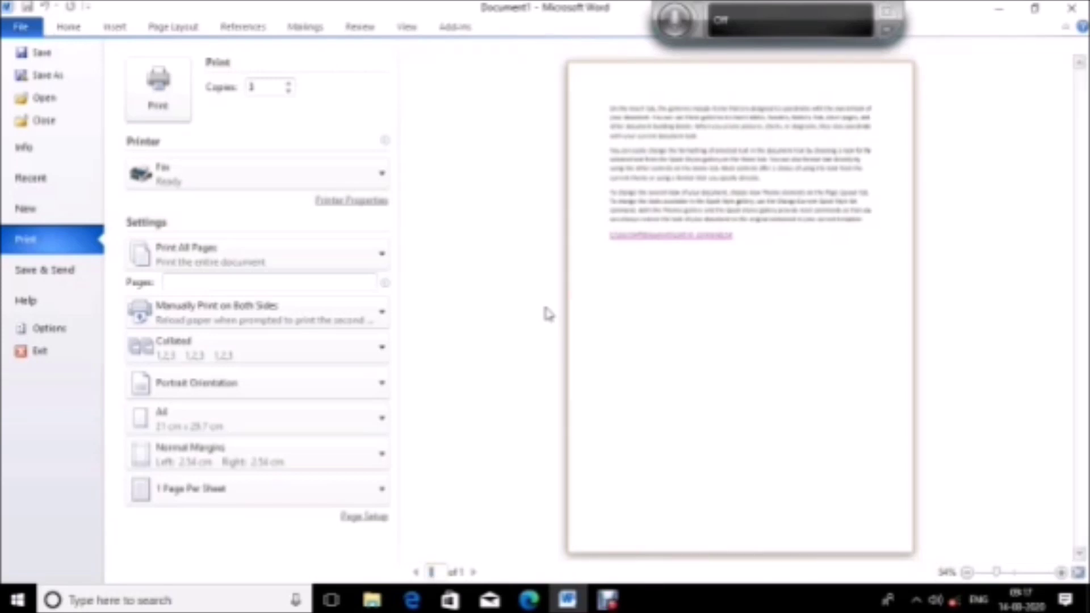
Step: Exit the Print page back to the sample-text document, past the first word 'On'
key(Tab)
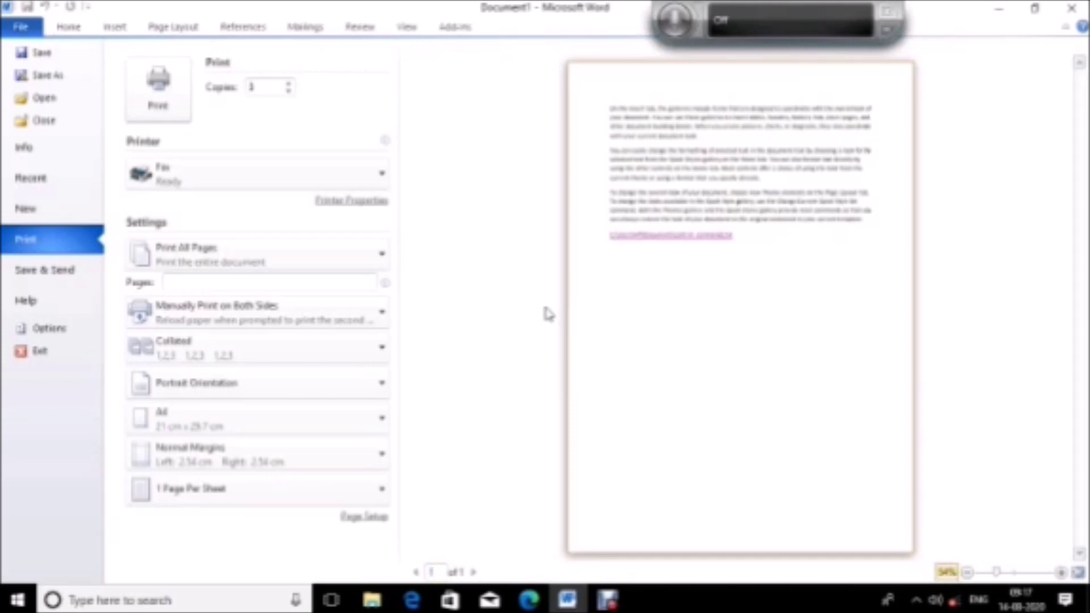
key(Tab)
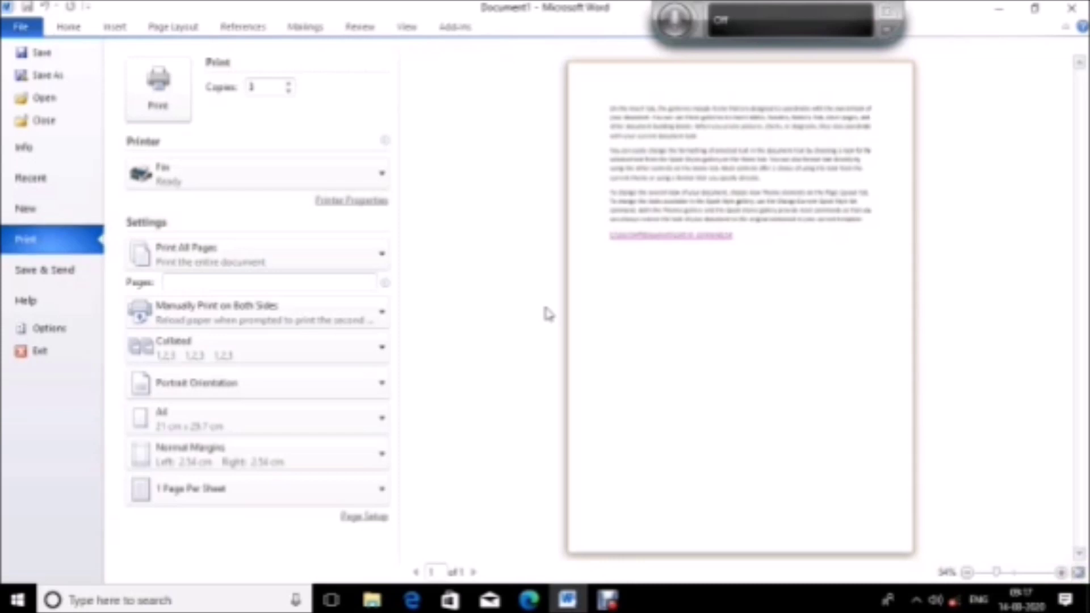
key(Tab)
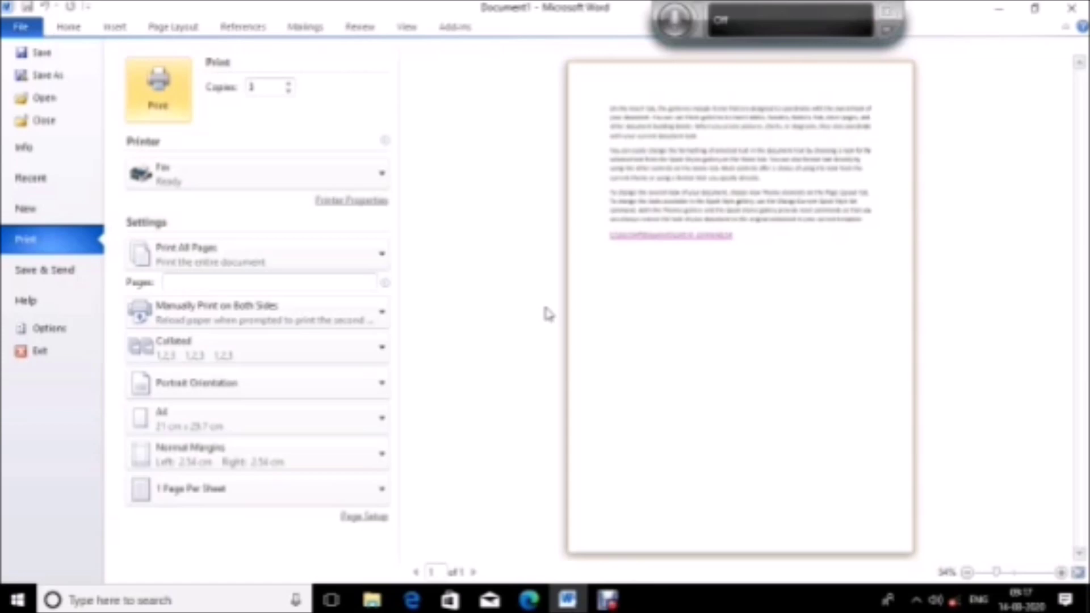
key(Escape)
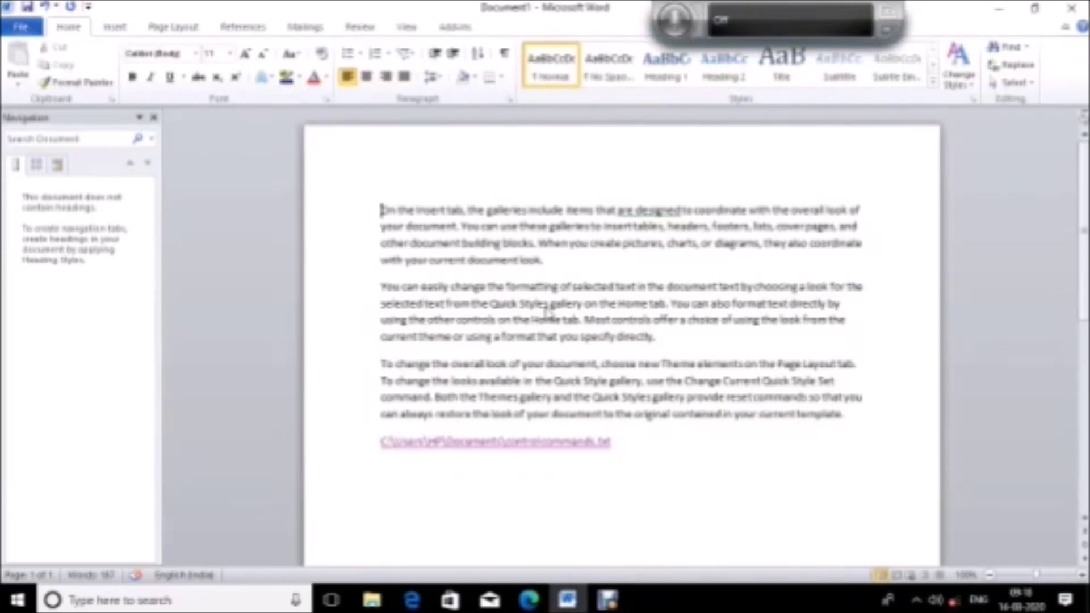
key(ctrl+Right)
Step: Try right and then left alignment on the first paragraph
key(ctrl+Left)
key(ctrl+shift+Right)
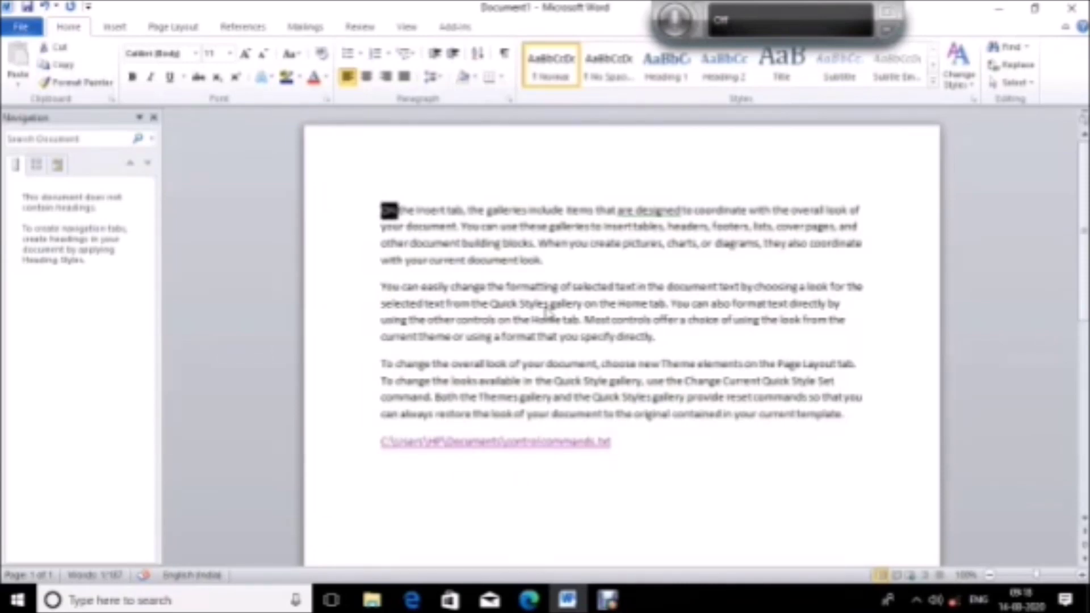
key(ctrl+r)
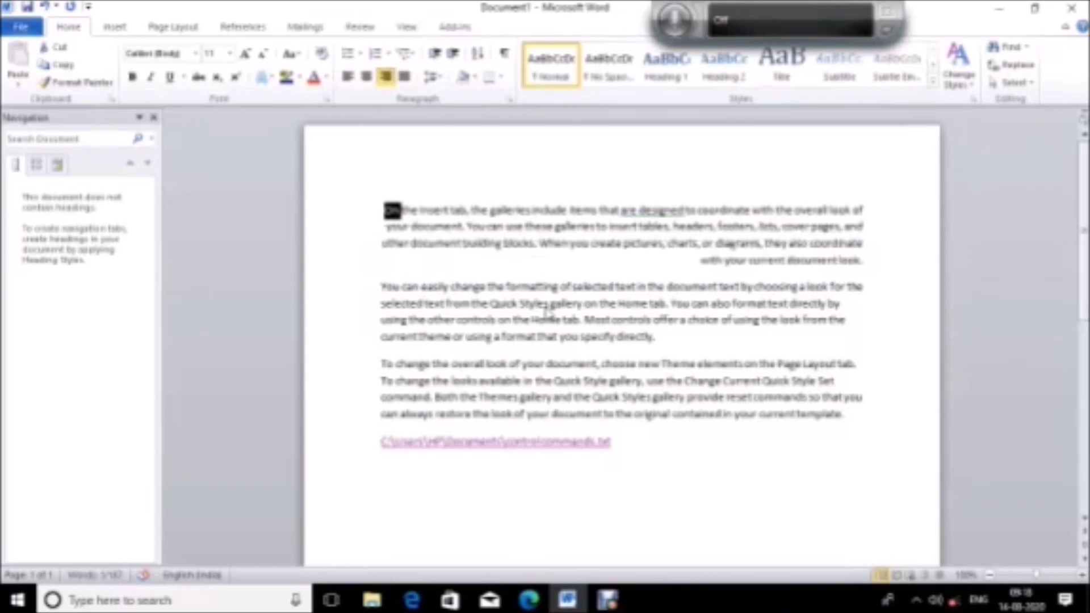
key(Left)
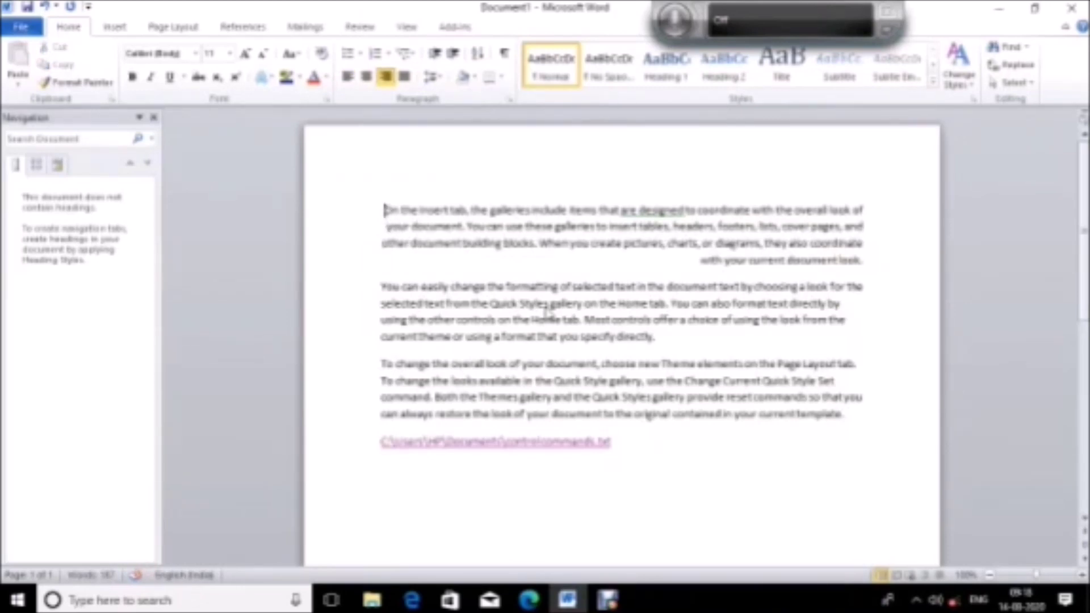
key(End)
key(shift+Home)
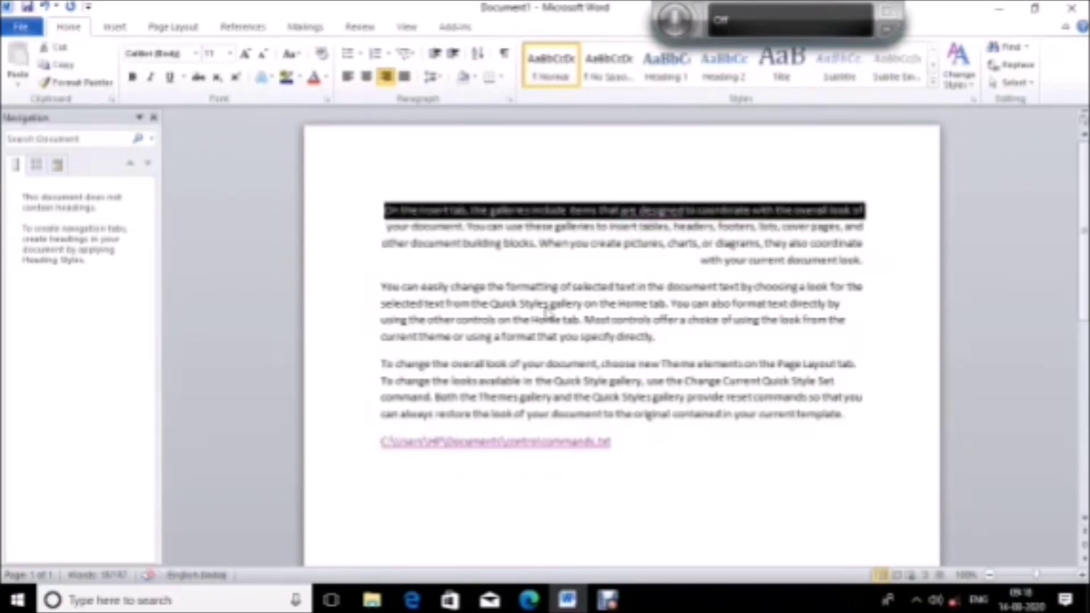
key(ctrl+l)
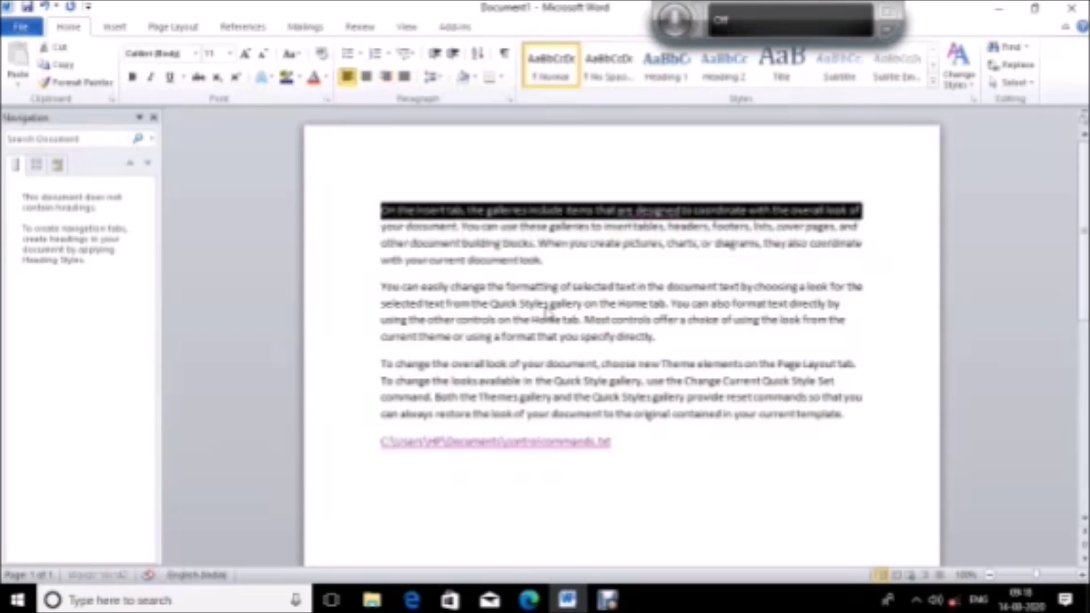
key(Left)
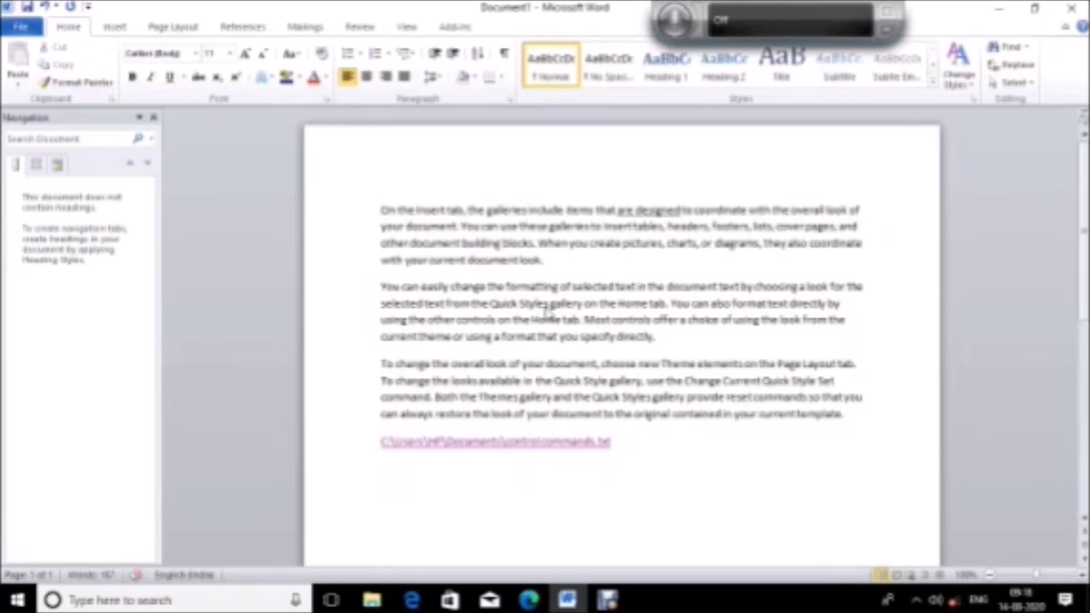
Step: Select the first line and settle the first paragraph on right alignment
key(End)
key(shift+Home)
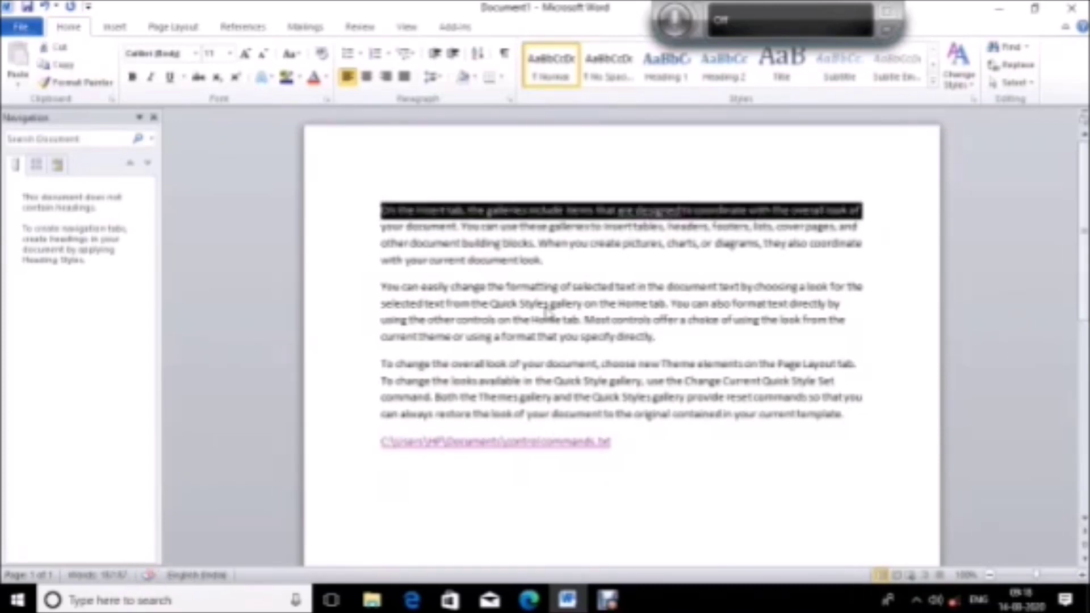
key(ctrl+r)
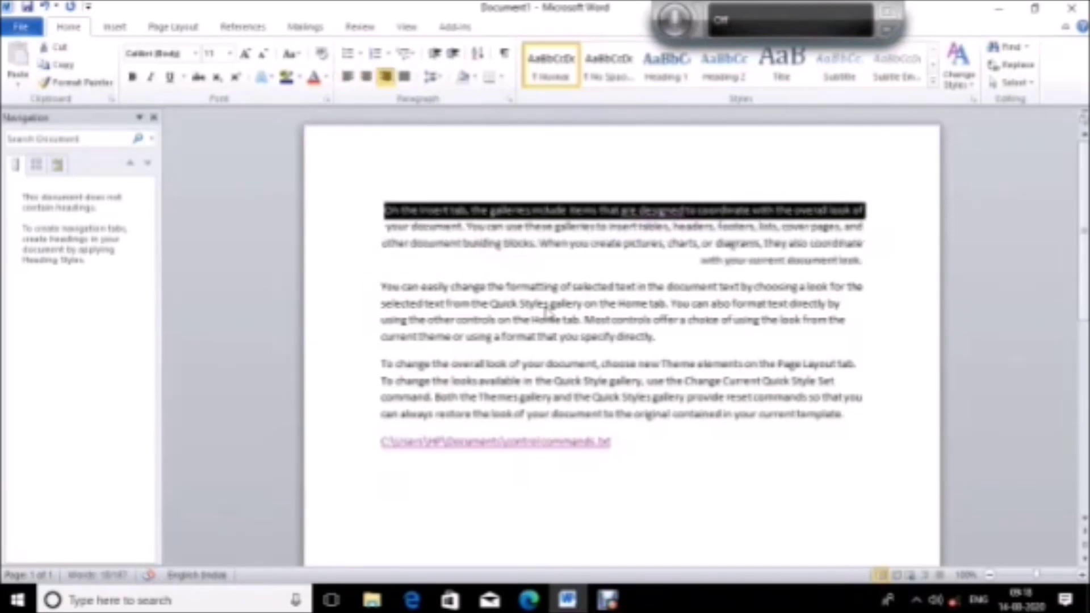
key(ctrl+l)
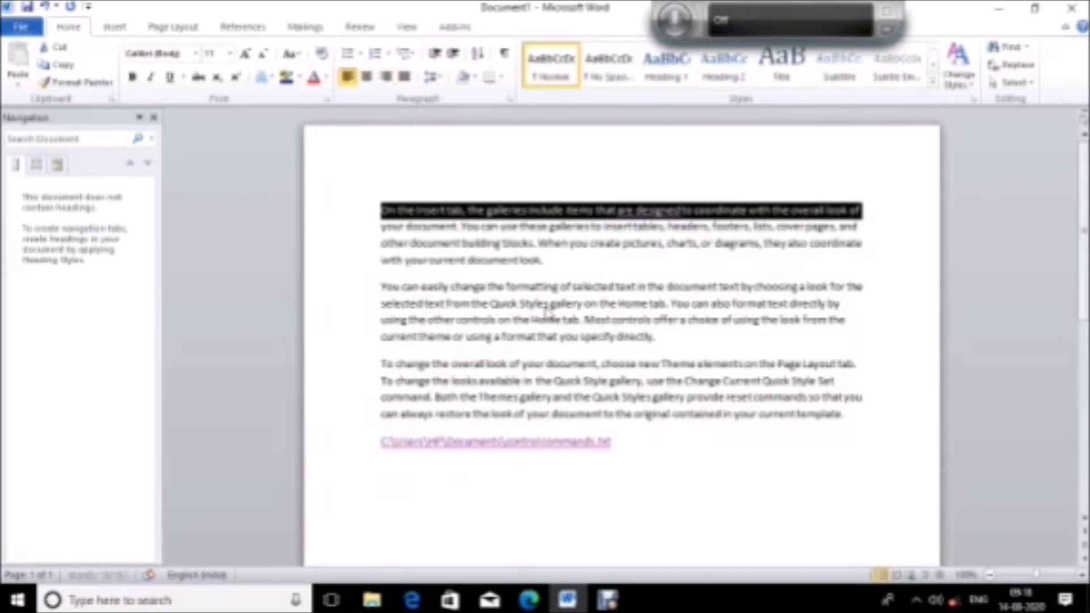
key(ctrl+r)
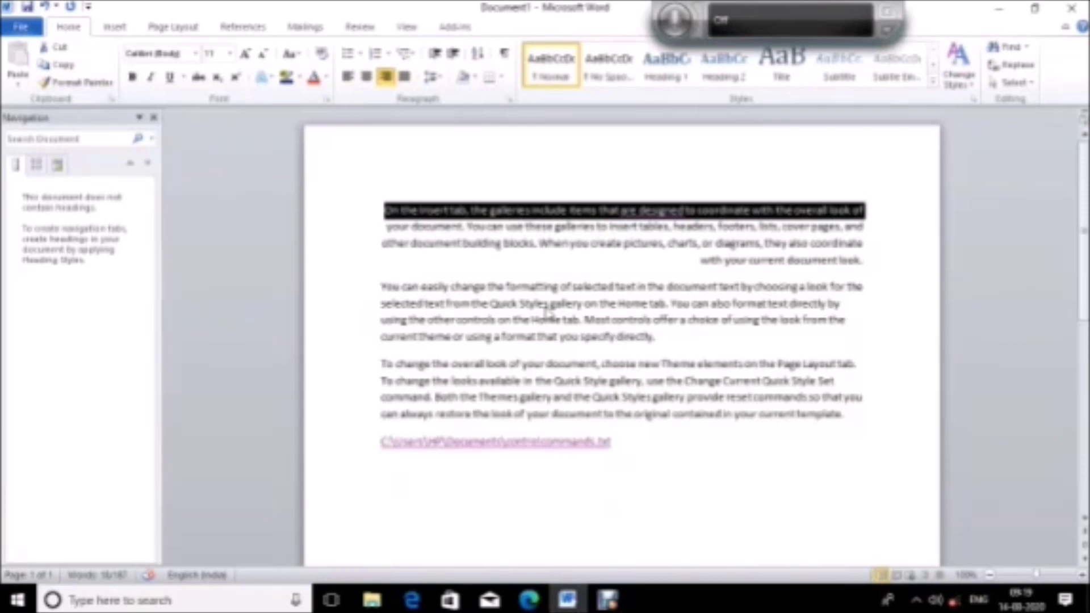
key(ctrl+s)
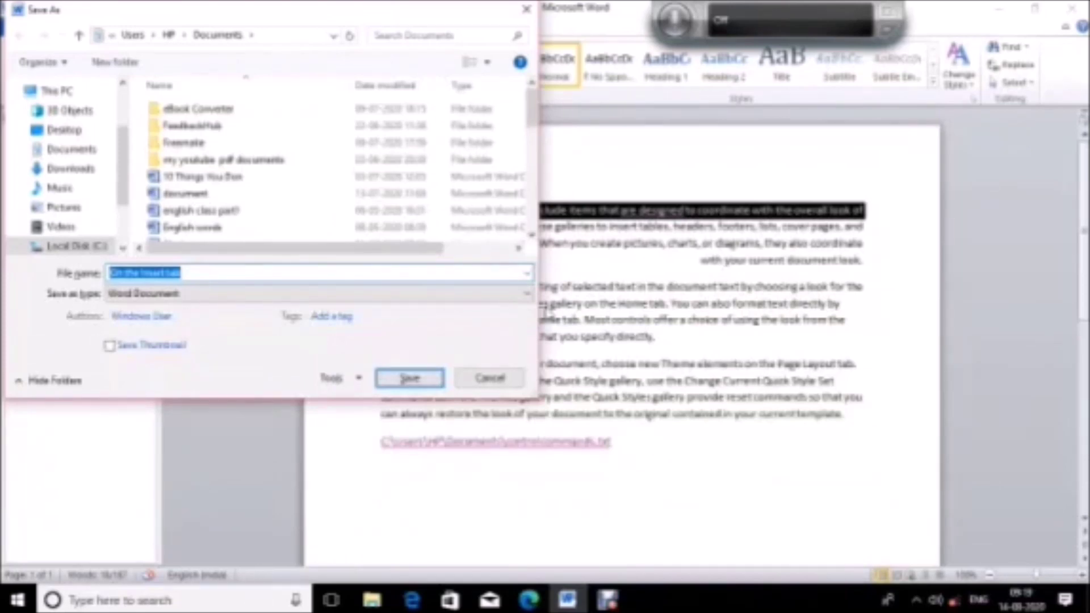
Step: Replace the suggested Save As file name with 'my fest', leaving the author unchanged
key(BackSpace)
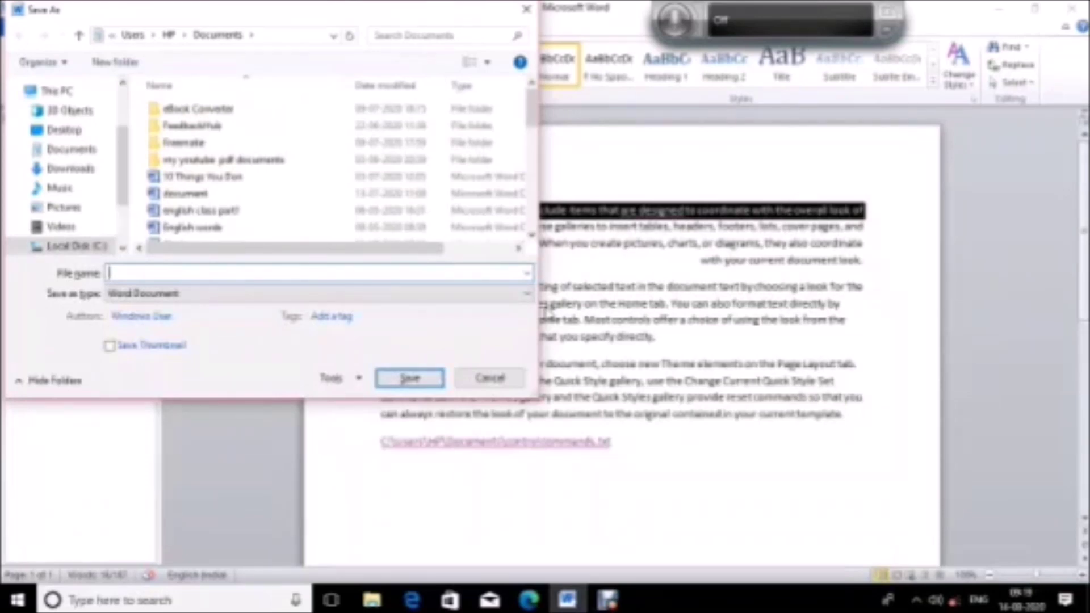
text(my)
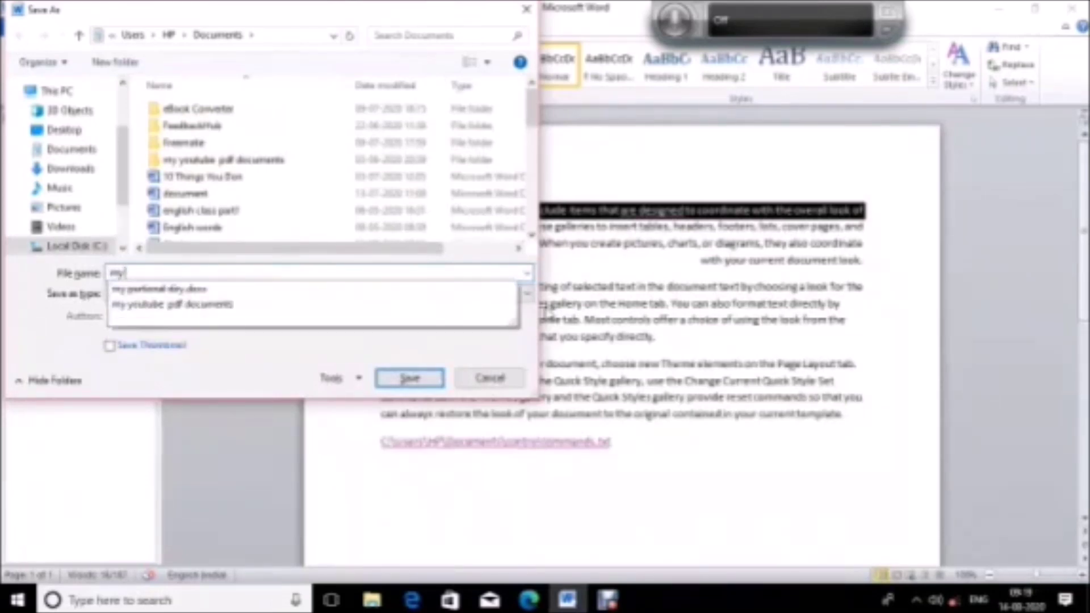
text( festt)
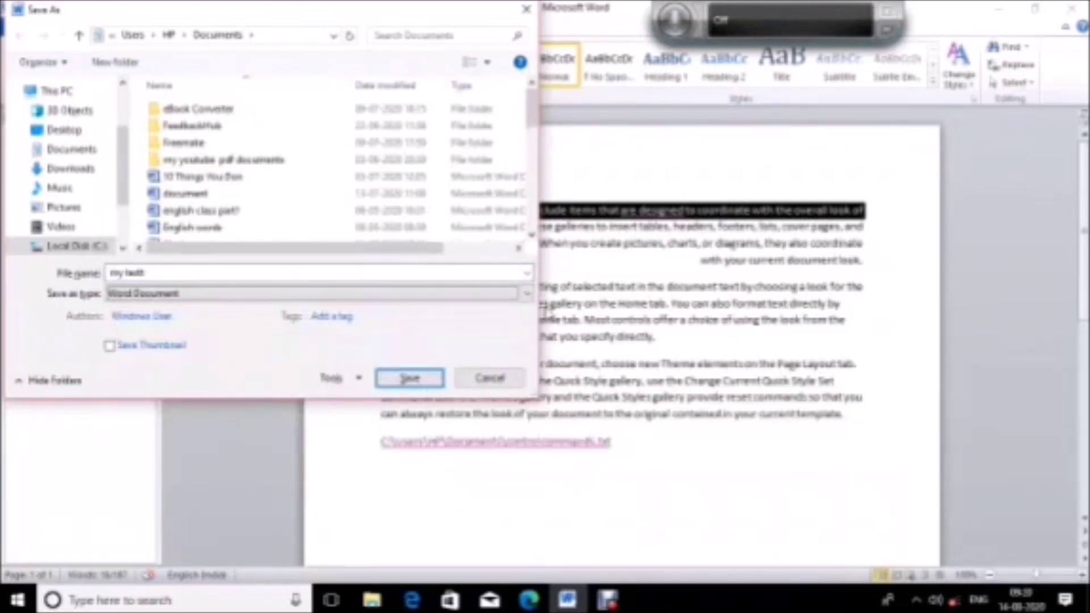
click(177, 316)
click(238, 341)
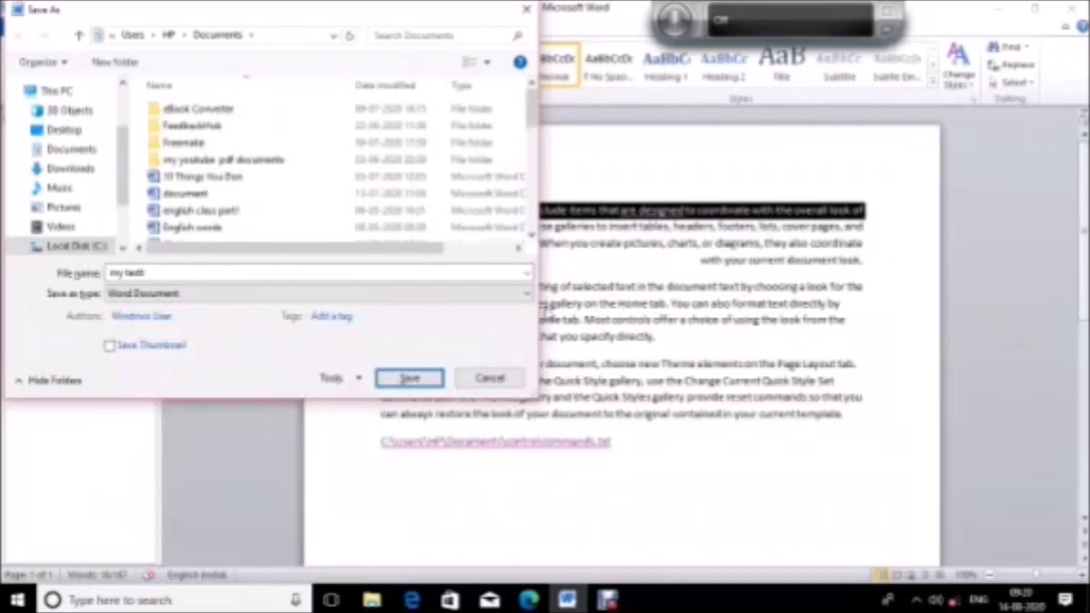
key(Tab)
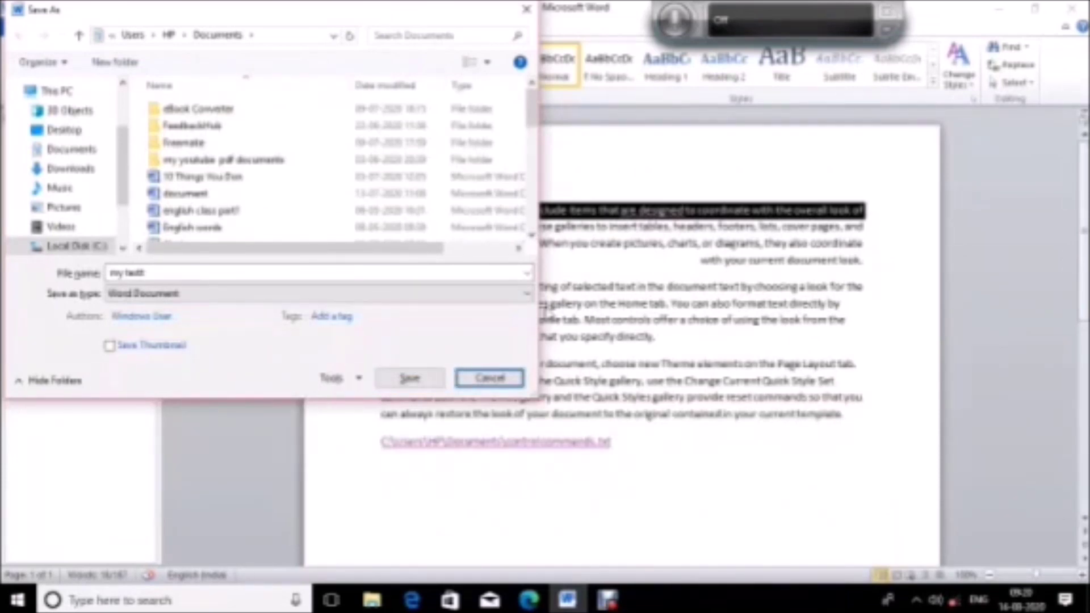
Step: Cancel the save, then select the whole first line and underline it
key(Return)
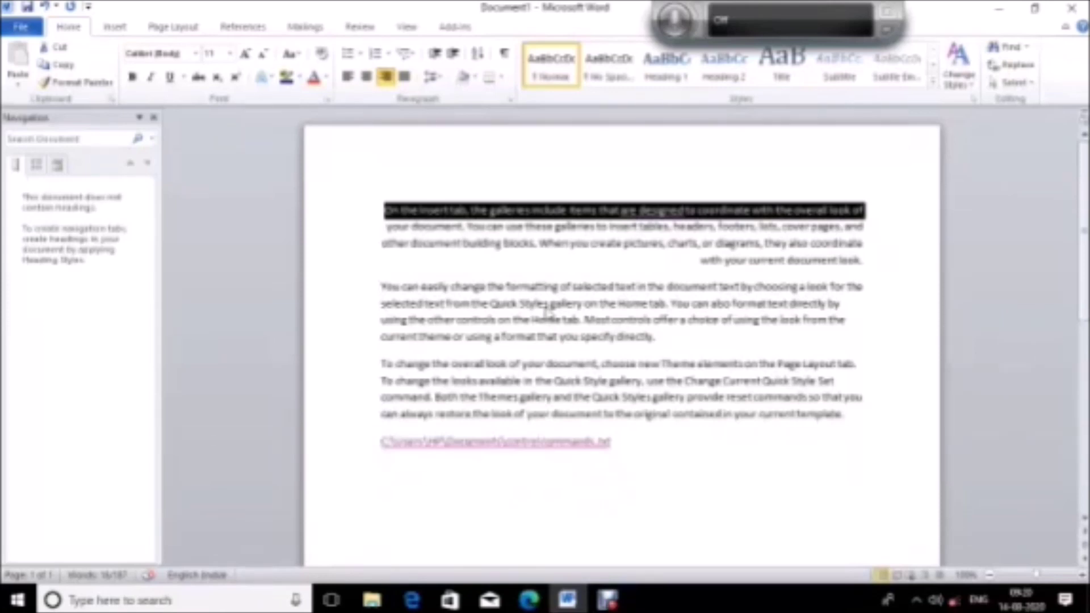
key(Left)
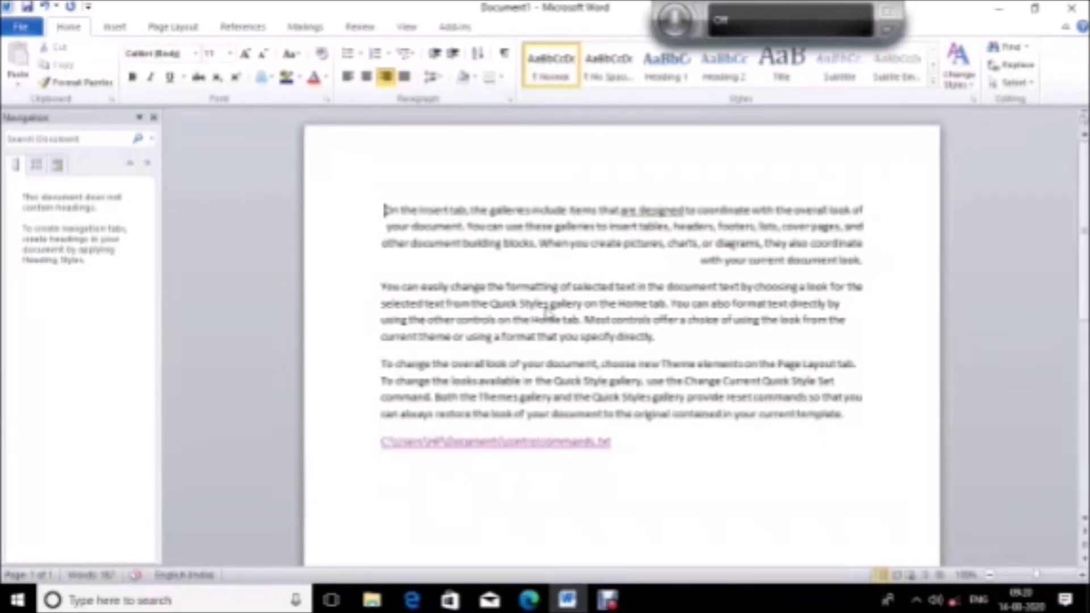
key(End)
key(shift+Home)
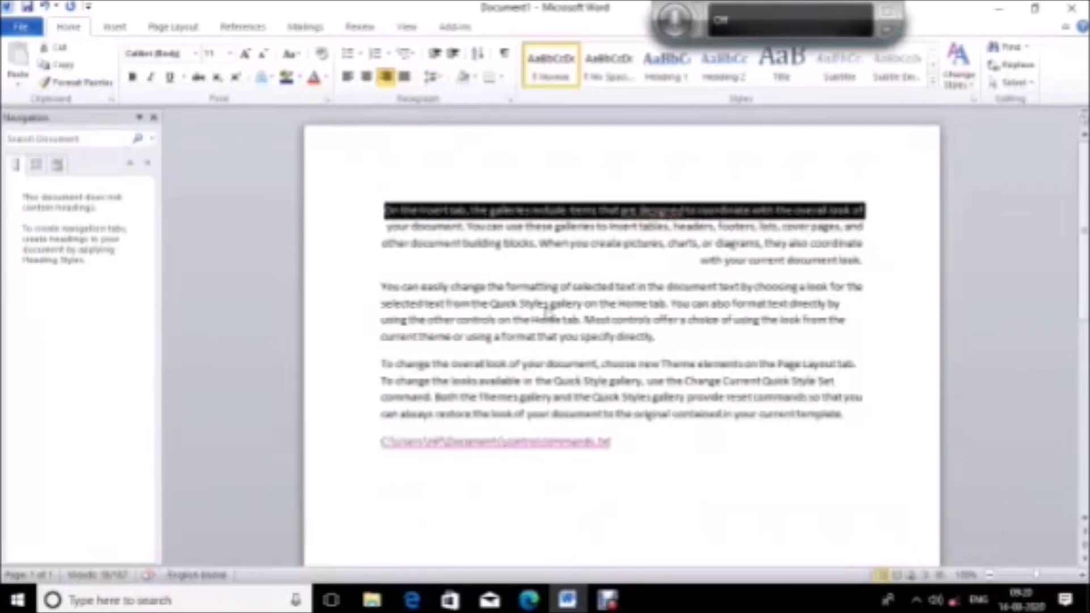
key(ctrl+u)
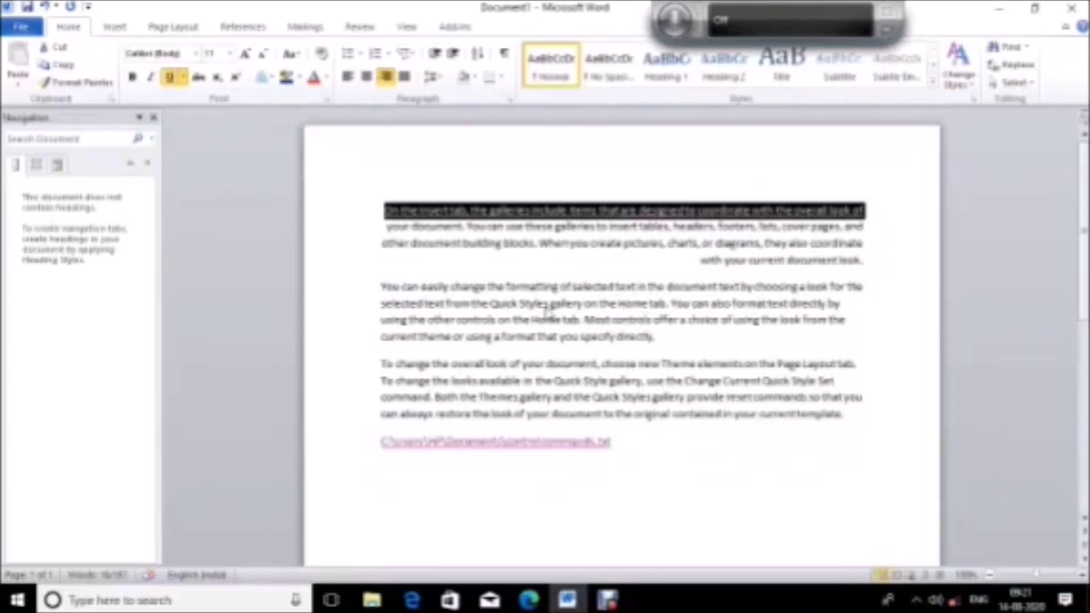
Step: Move to the end of the document
key(ctrl+End)
key(Up)
key(Down)
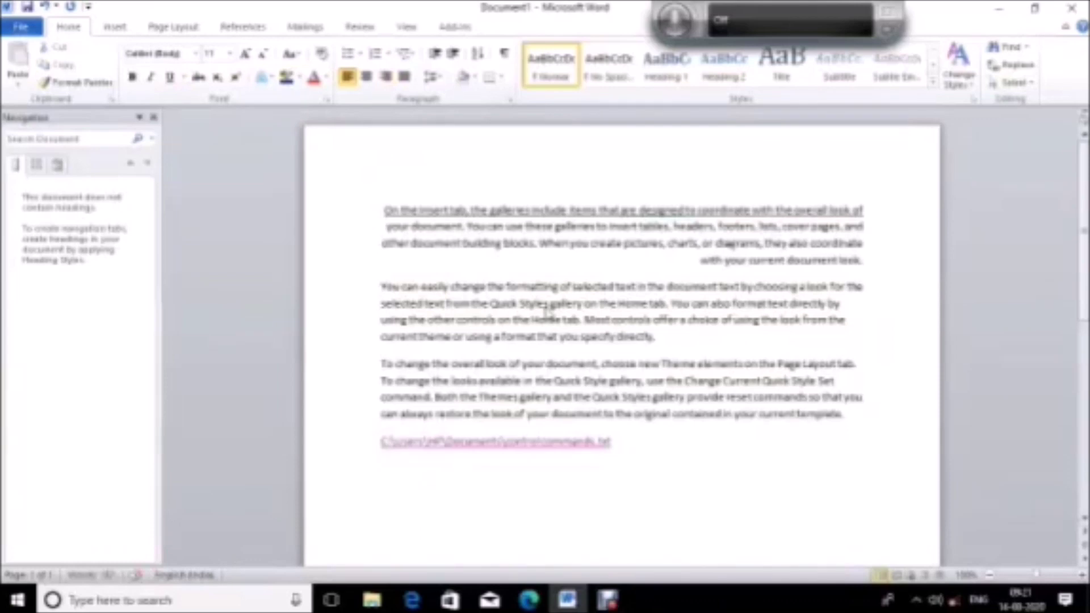
key(ctrl+u)
key(ctrl+u)
key(ctrl+u)
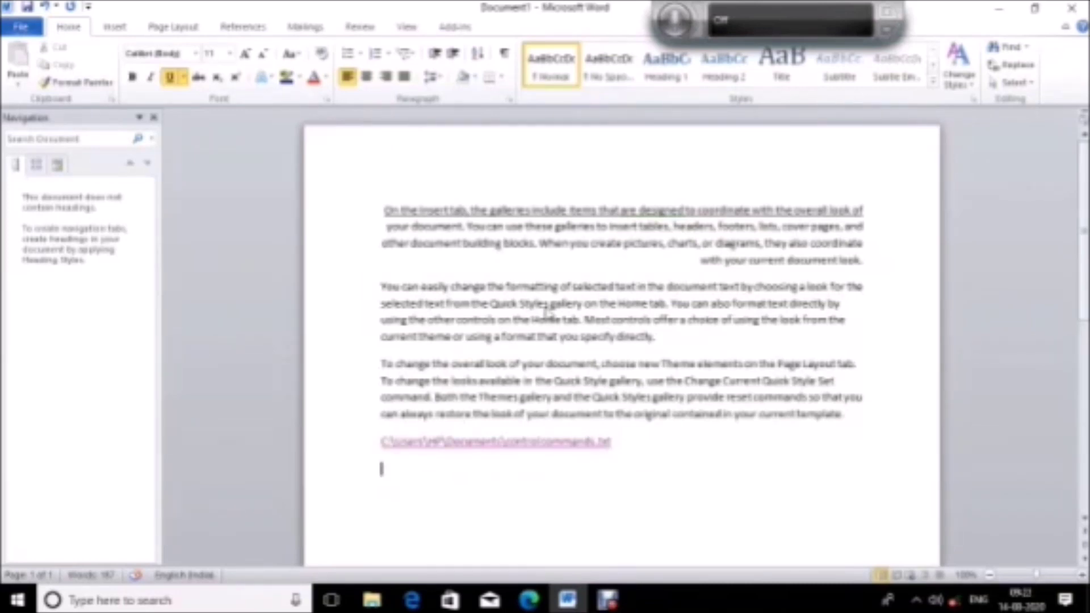
key(ctrl+u)
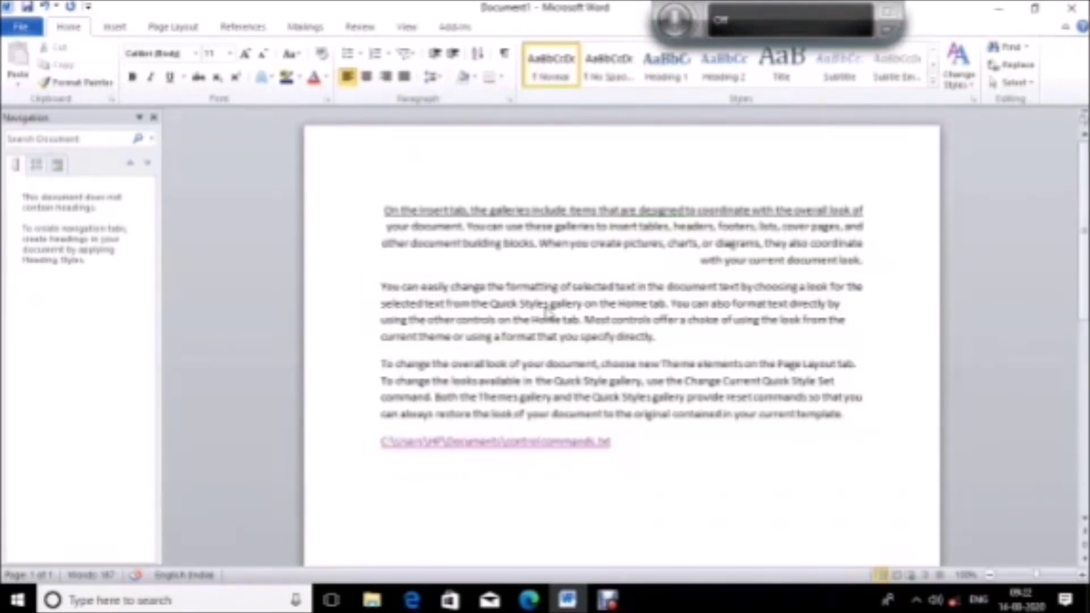
Step: Copy the entire document's text and paste it into a new blank document
key(ctrl+a)
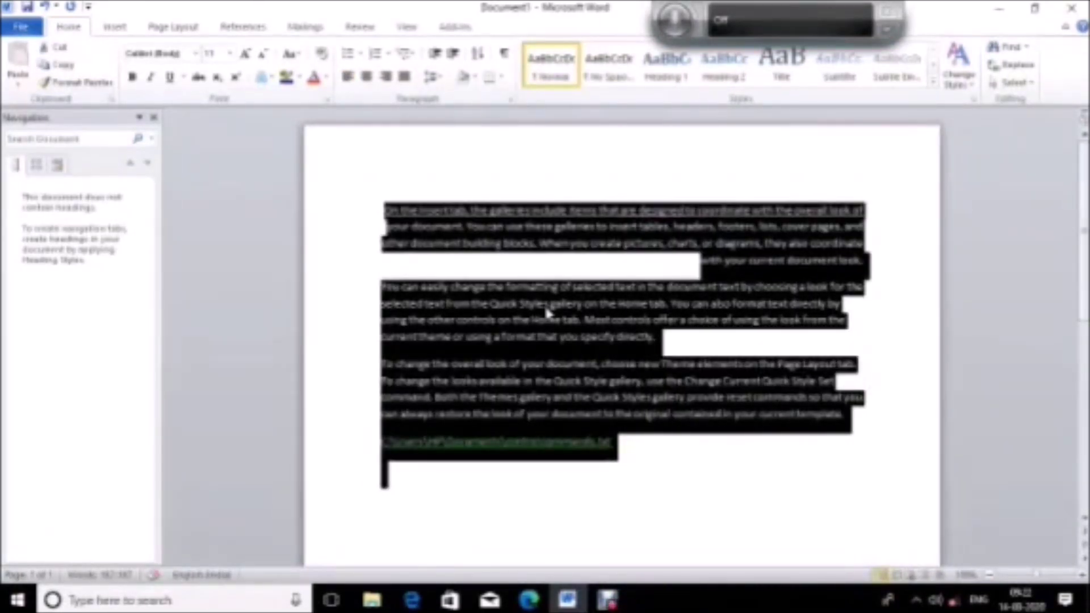
key(ctrl+c)
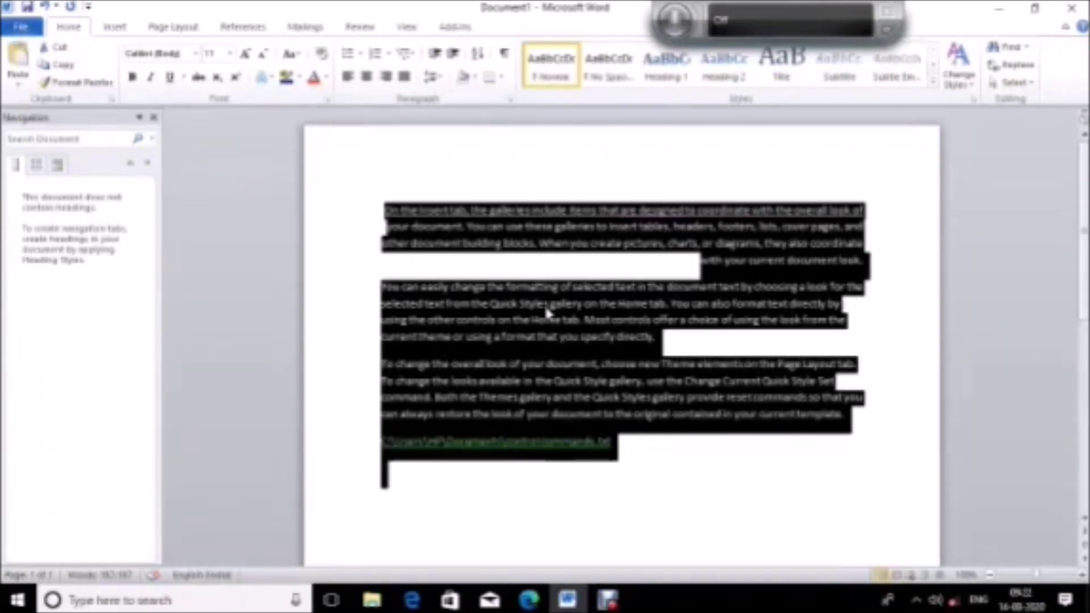
key(ctrl+n)
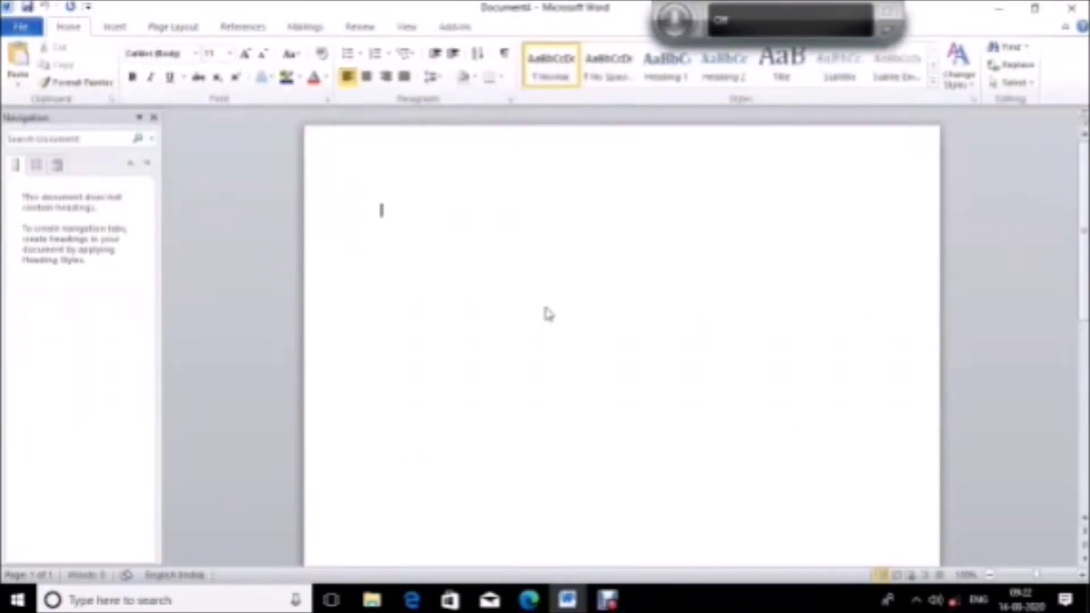
key(ctrl+v)
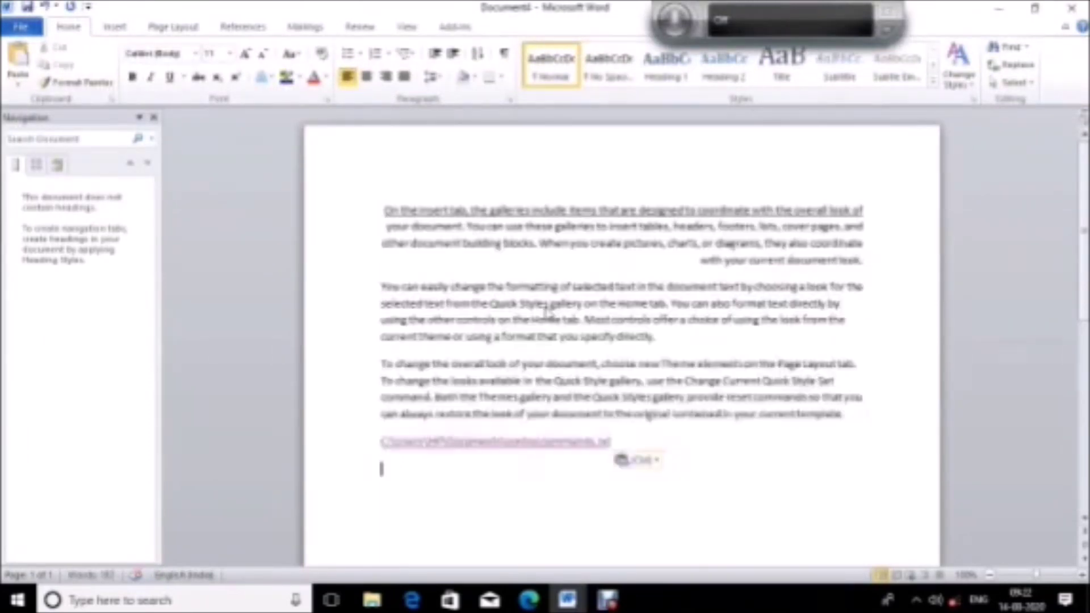
Step: Preview the Paste Options choices and dismiss them, keeping the original formatting
key(ctrl)
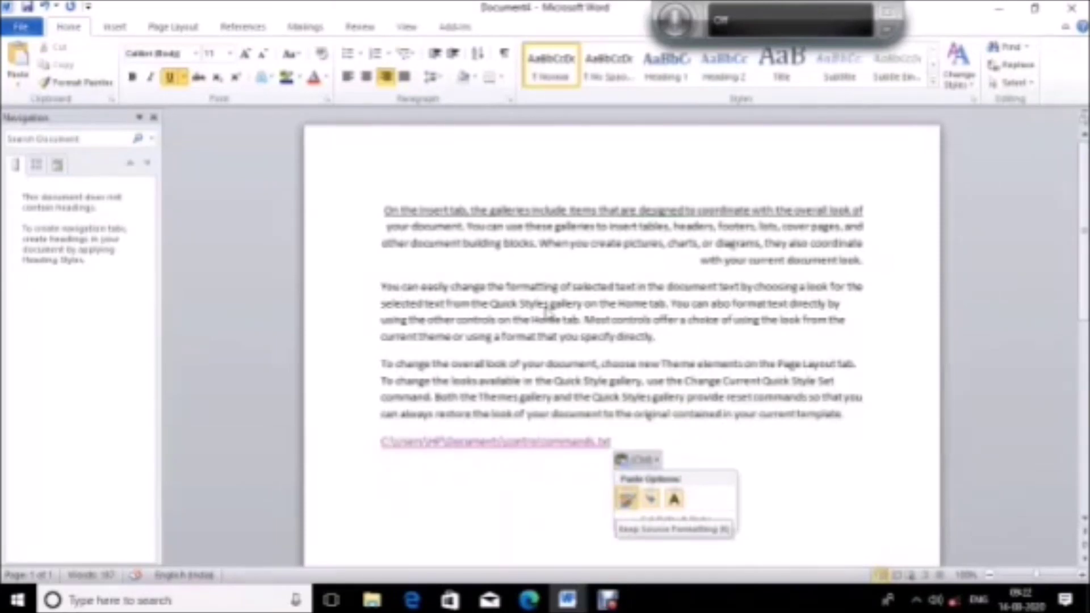
key(Down)
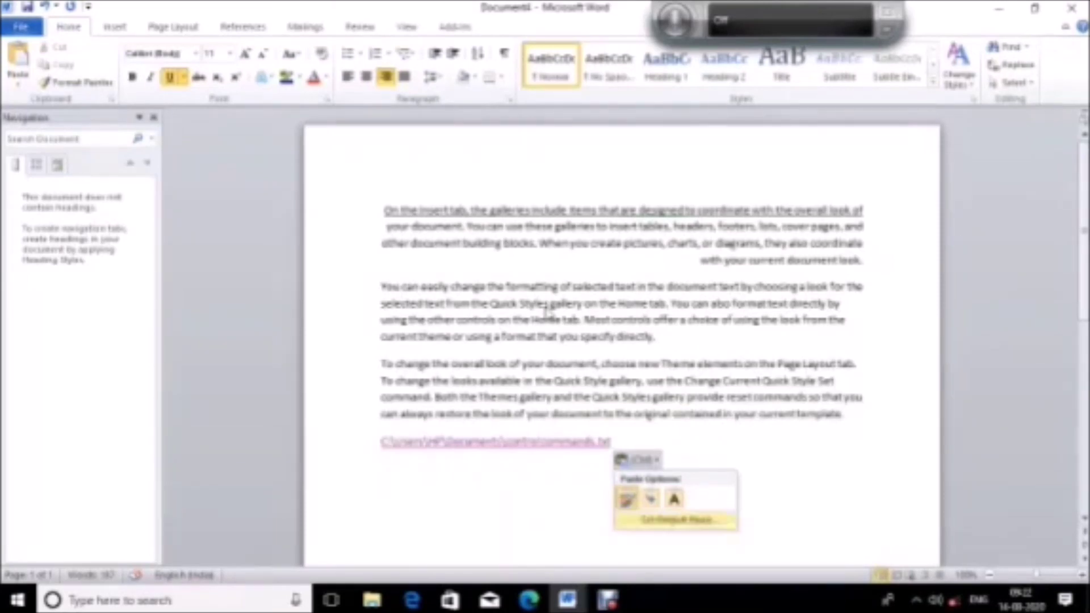
key(Up)
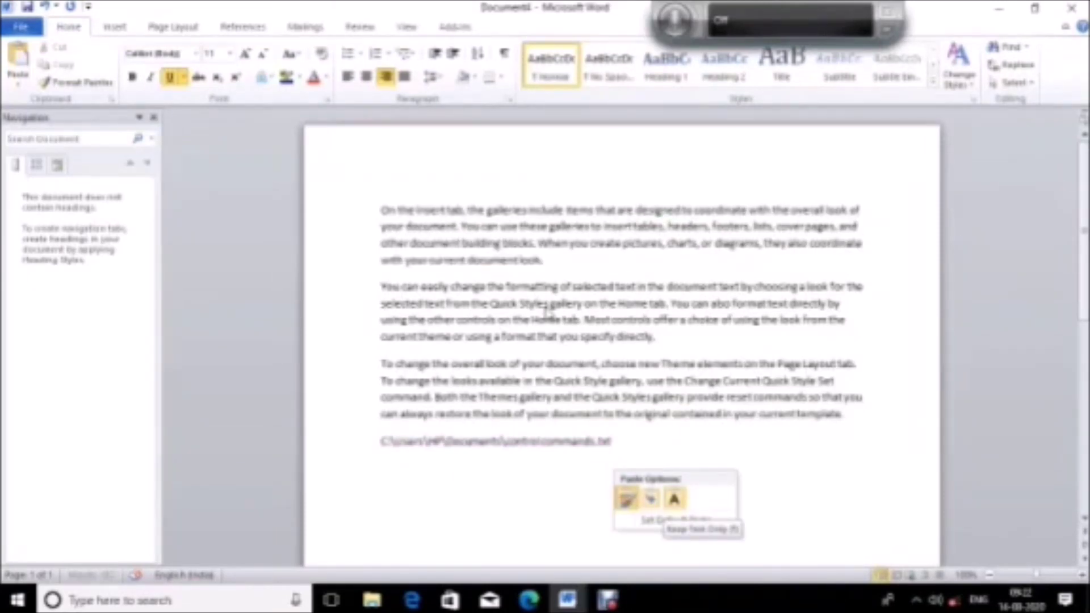
key(Down)
key(Up)
key(Down)
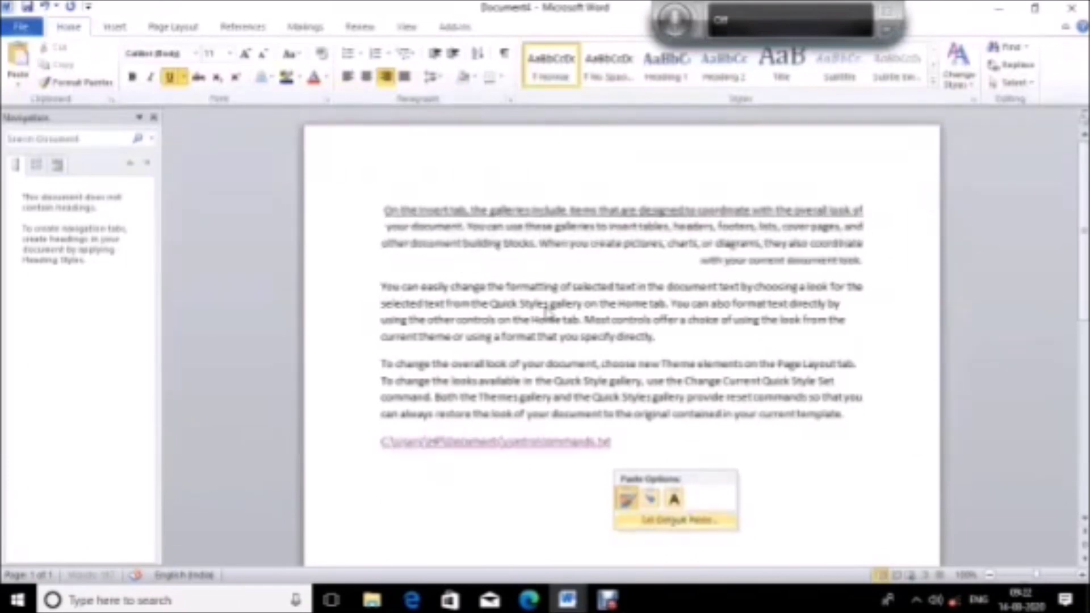
key(Escape)
key(Up)
key(Up)
key(ctrl+Home)
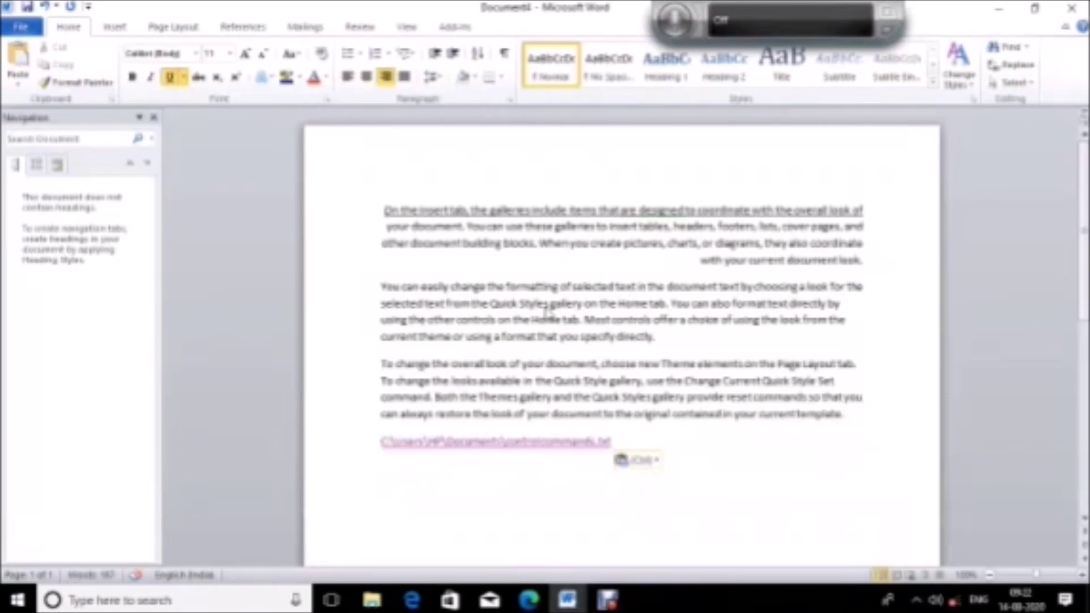
Step: Dismiss the reopened Paste Options and close the pasted copy with Alt+F4
key(ctrl)
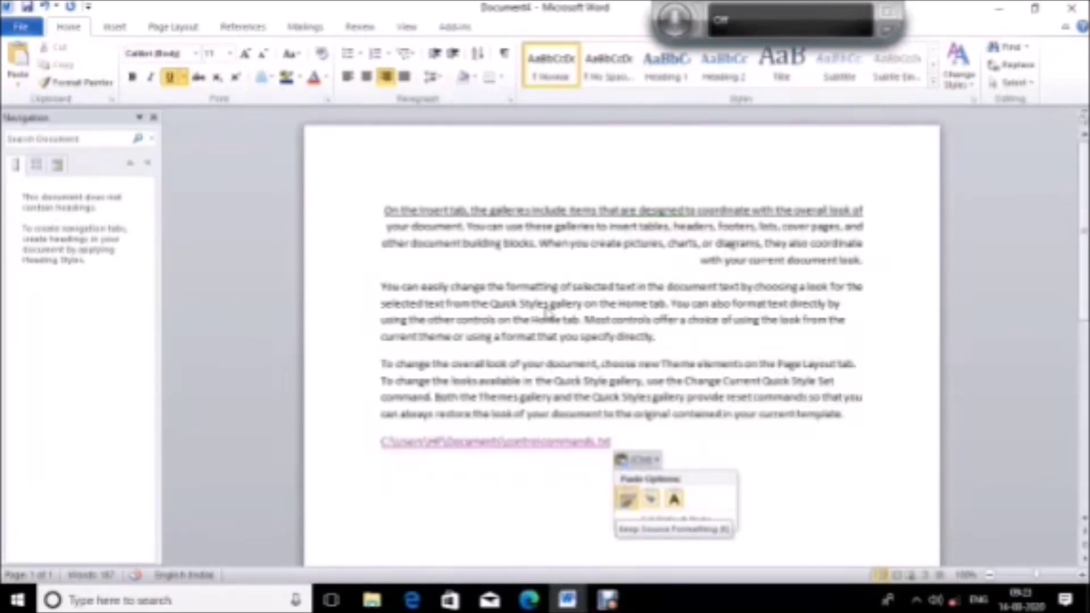
key(Down)
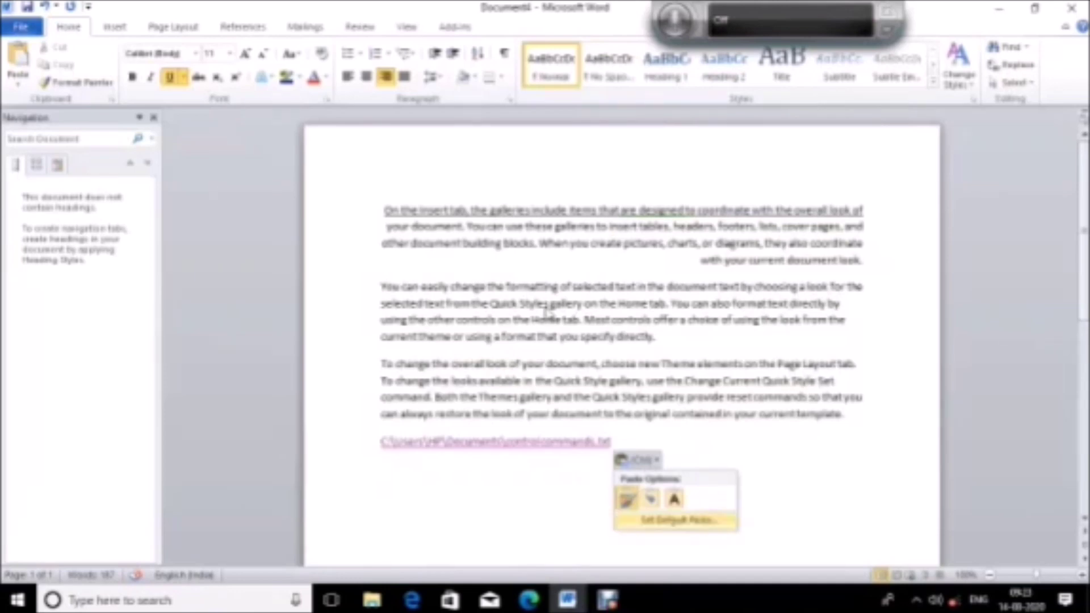
key(Escape)
key(ctrl+Home)
key(Escape)
key(Down)
key(Up)
key(alt+F4)
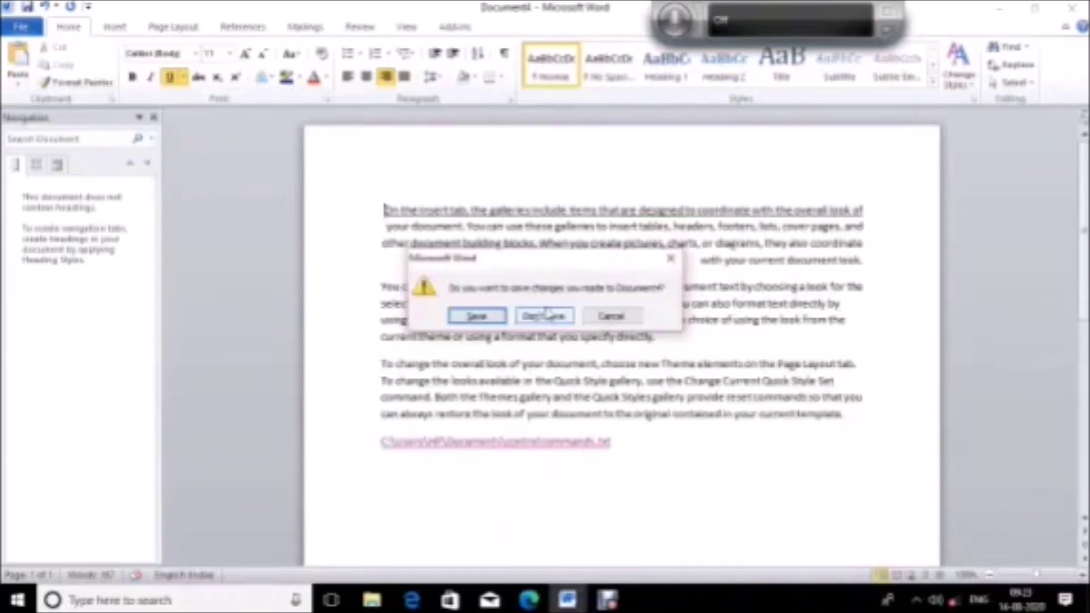
Step: Cancel the save prompt so the document with its underlined first line and file link stays open
key(Escape)
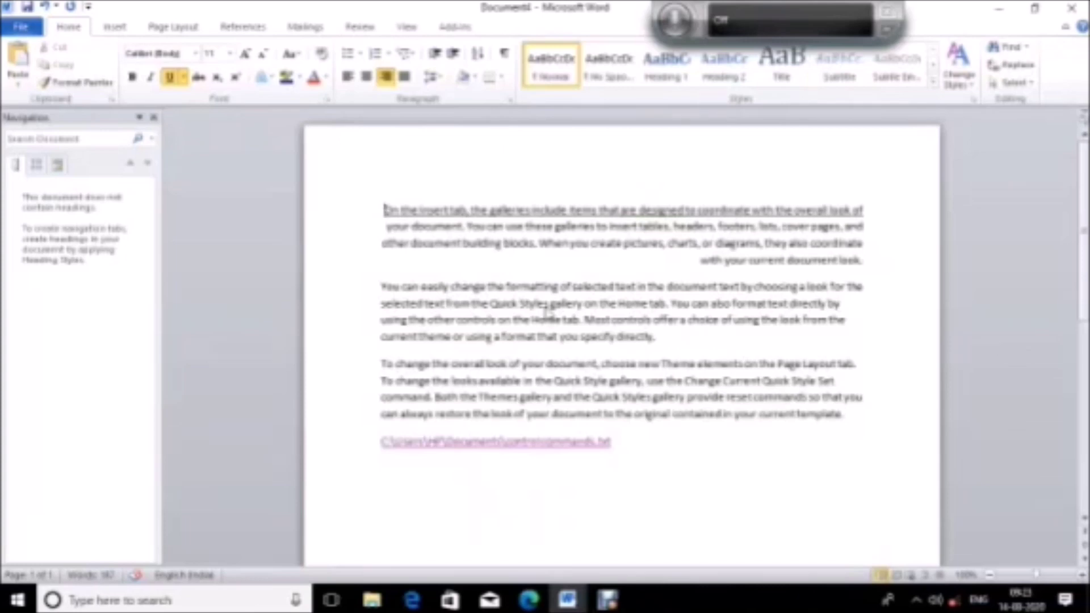
key(ctrl+w)
Step: Clear the selection, start closing with a save, then back out of the file naming
click(545, 315)
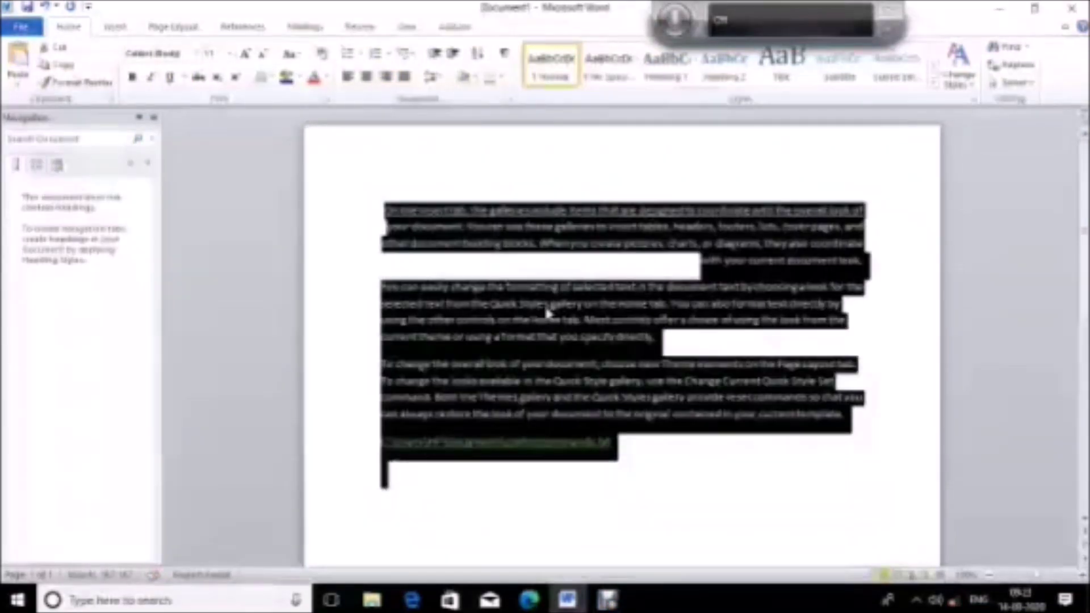
key(ctrl+Home)
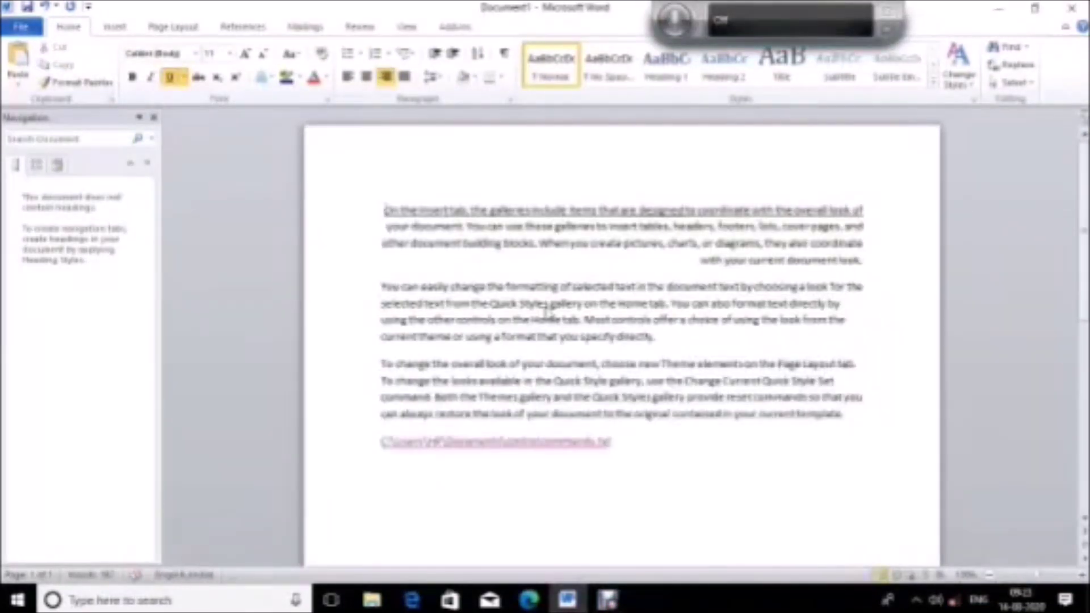
key(ctrl+w)
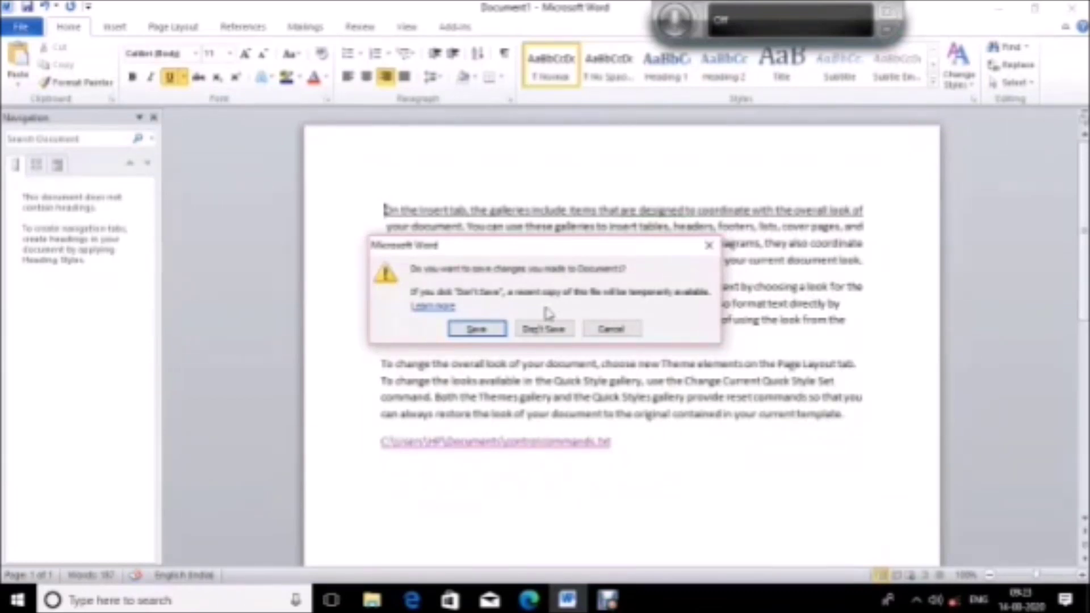
key(Return)
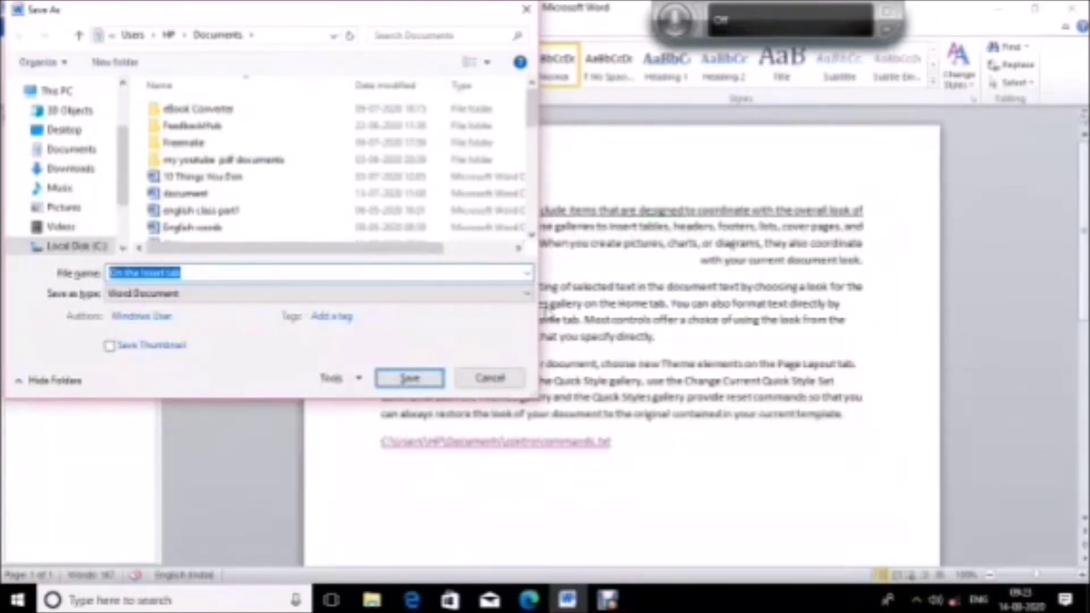
key(Escape)
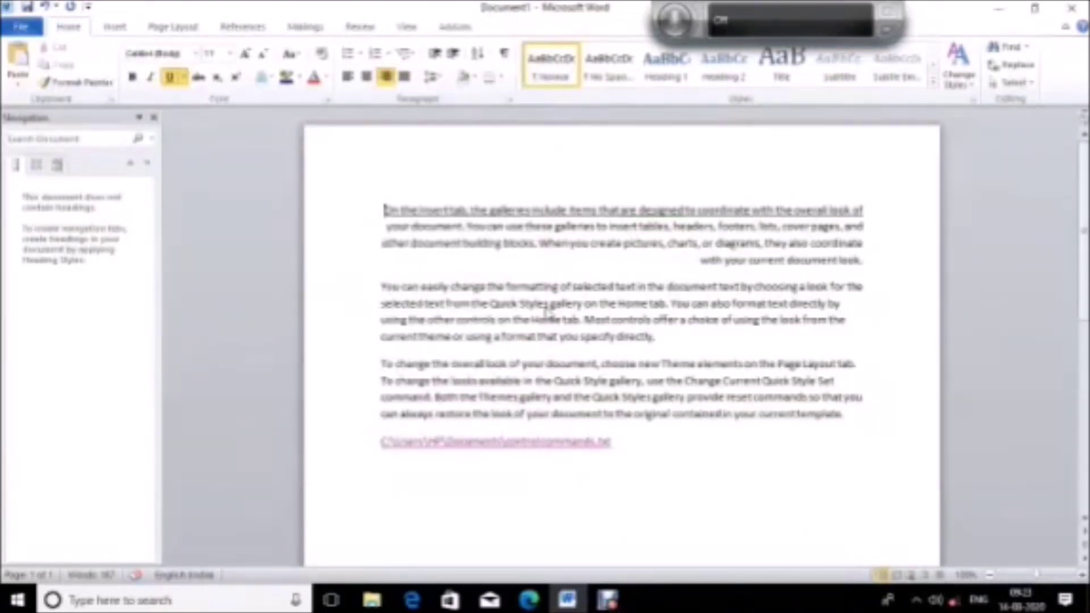
Step: Save the document as 'On the insert tab' in Documents and quit Word
key(alt+F4)
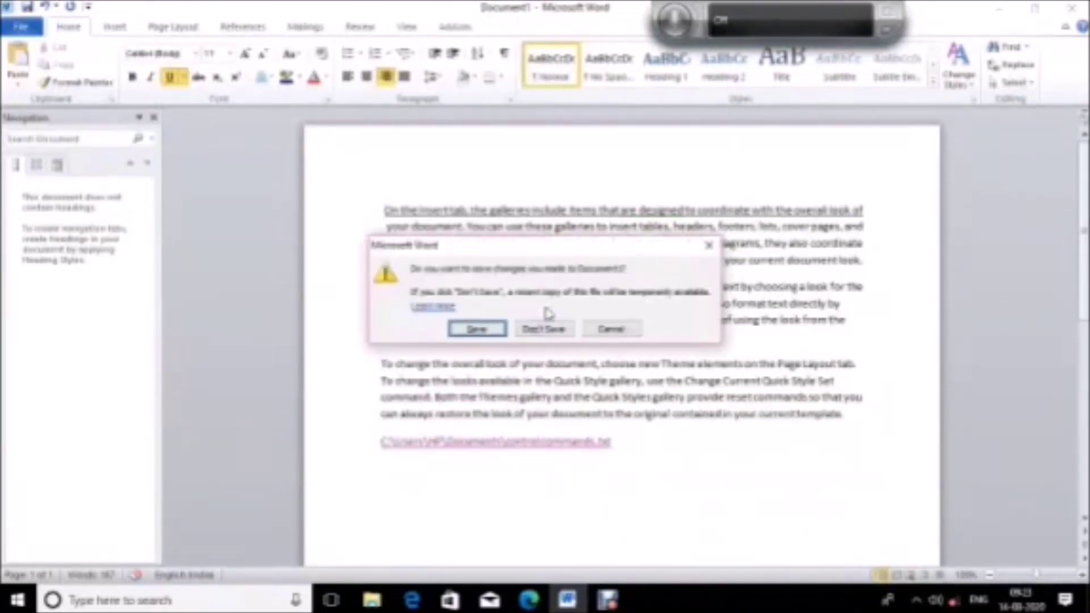
key(Return)
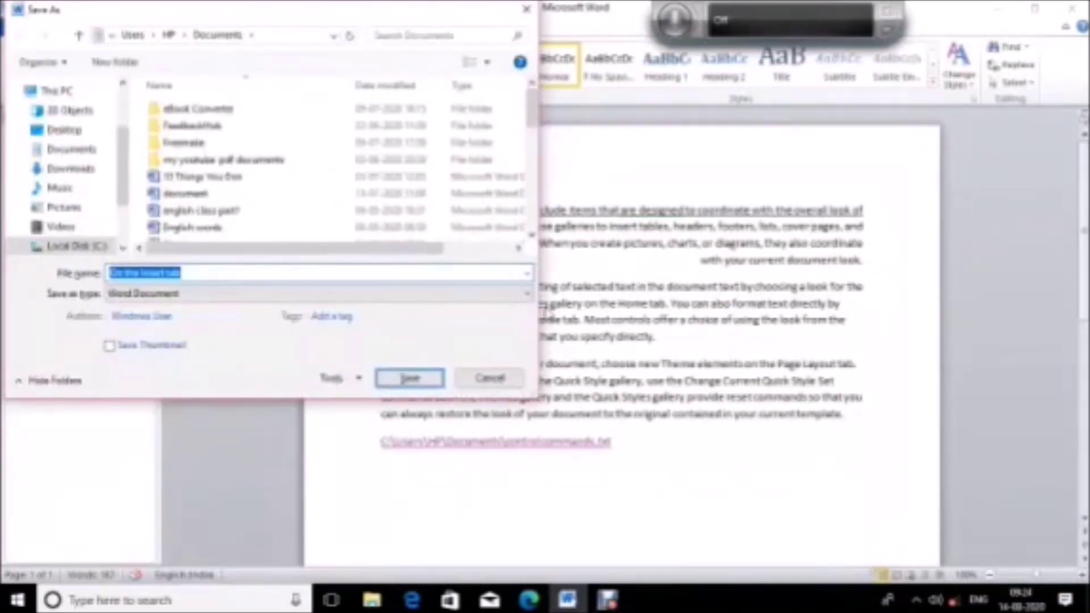
key(Return)
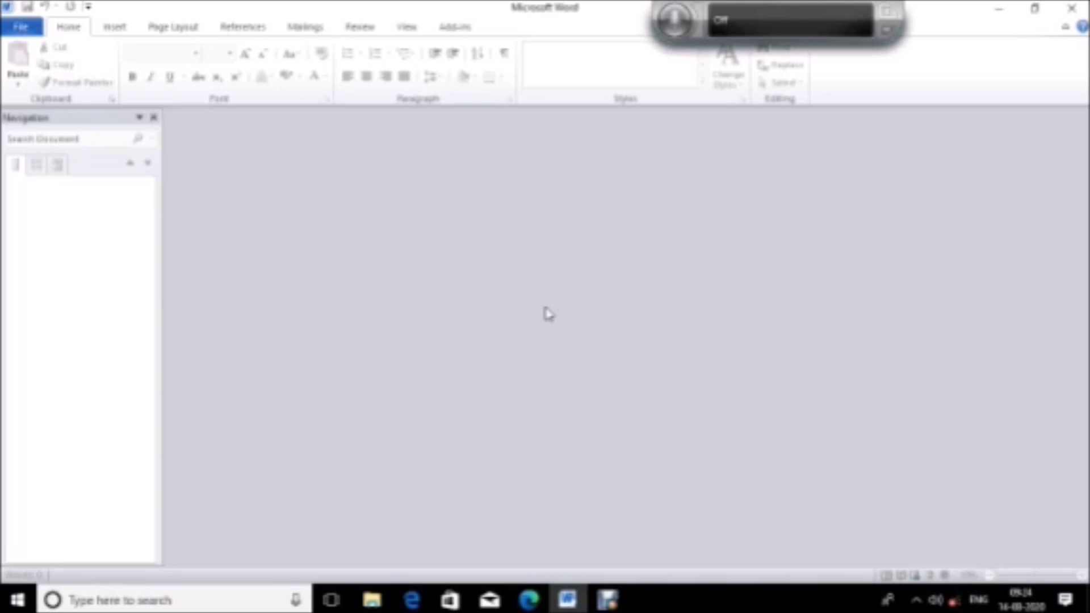
key(alt+F4)
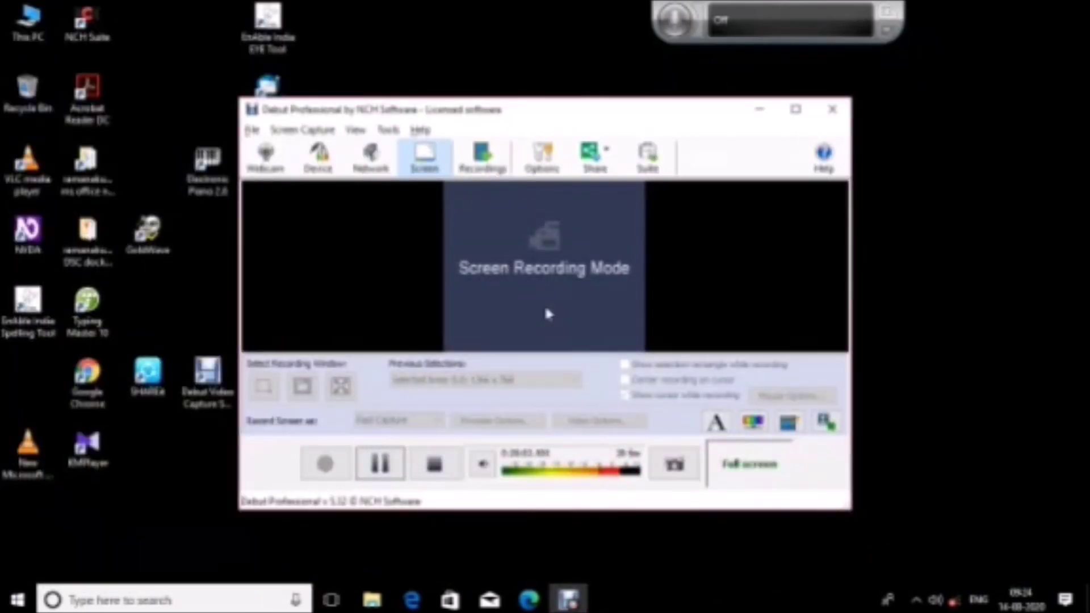
Step: Open 'On the insert tab' from the Documents folder in File Explorer
key(super+e)
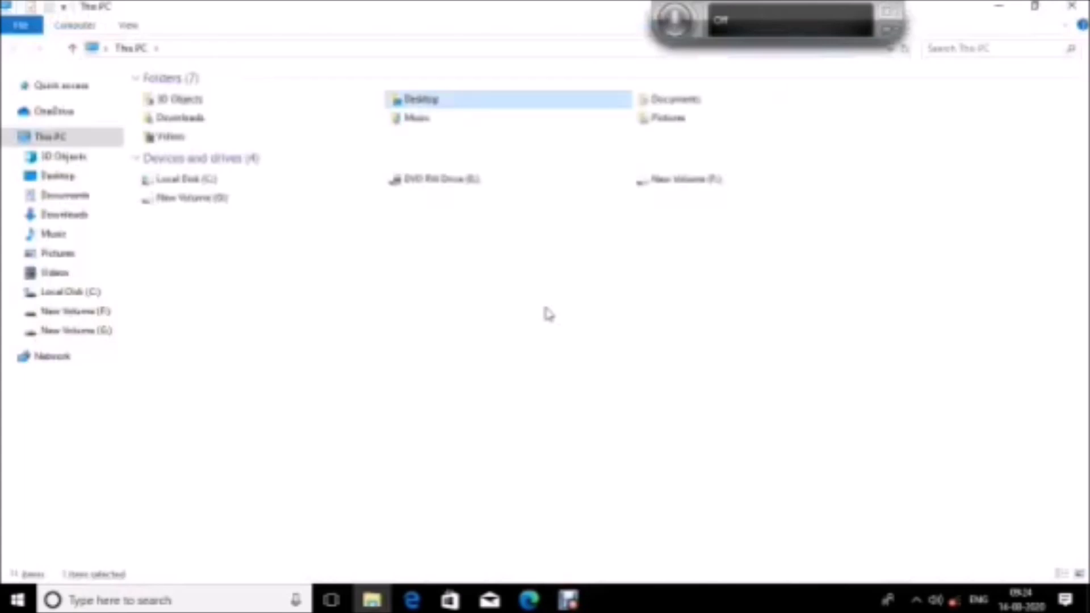
key(Right)
key(Return)
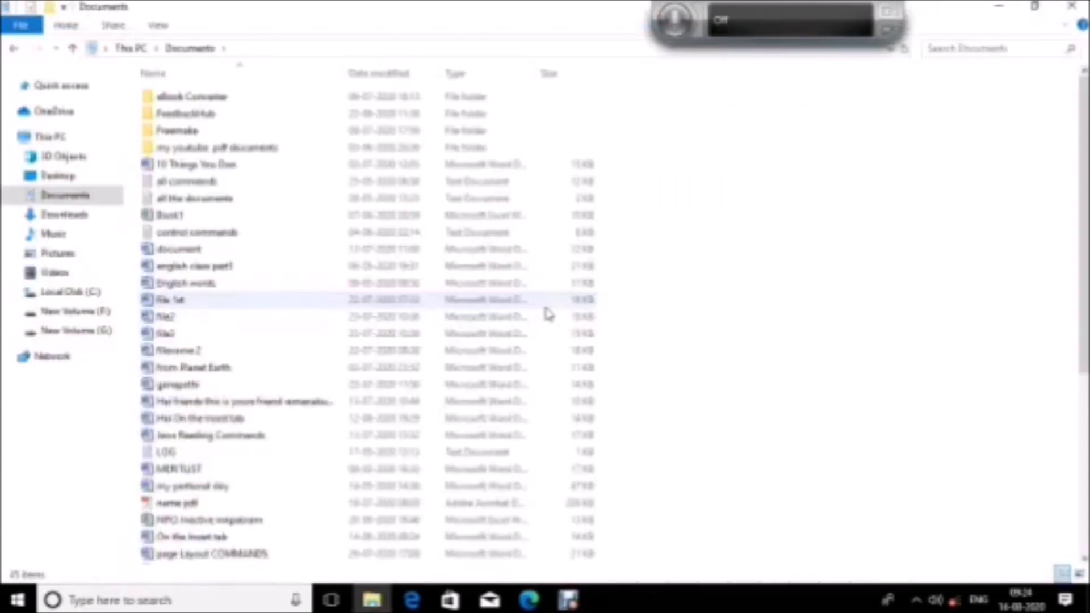
key(Down)
key(Down)
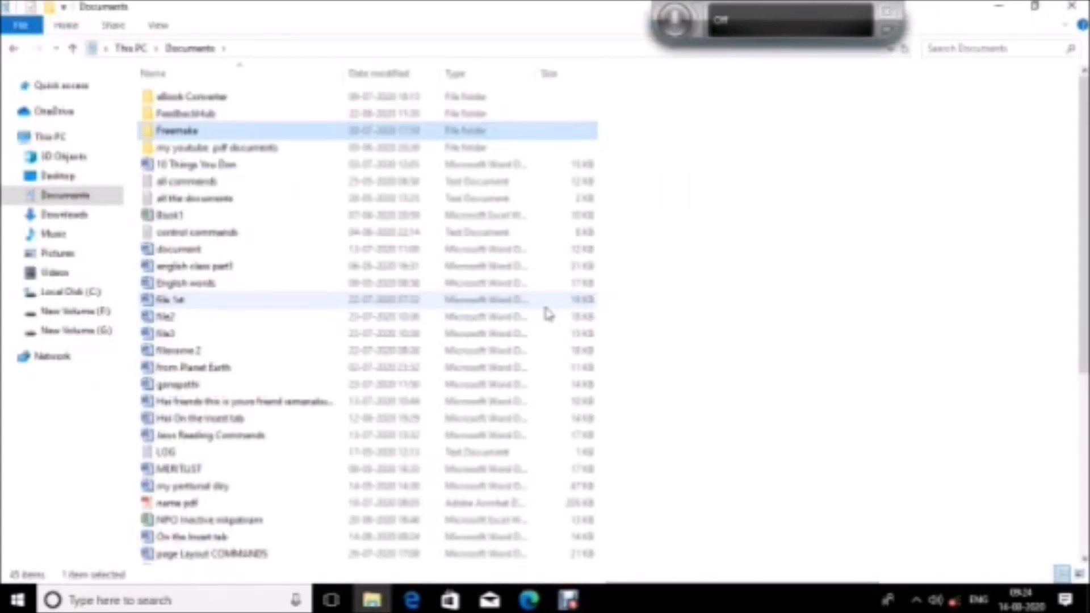
key(Down)
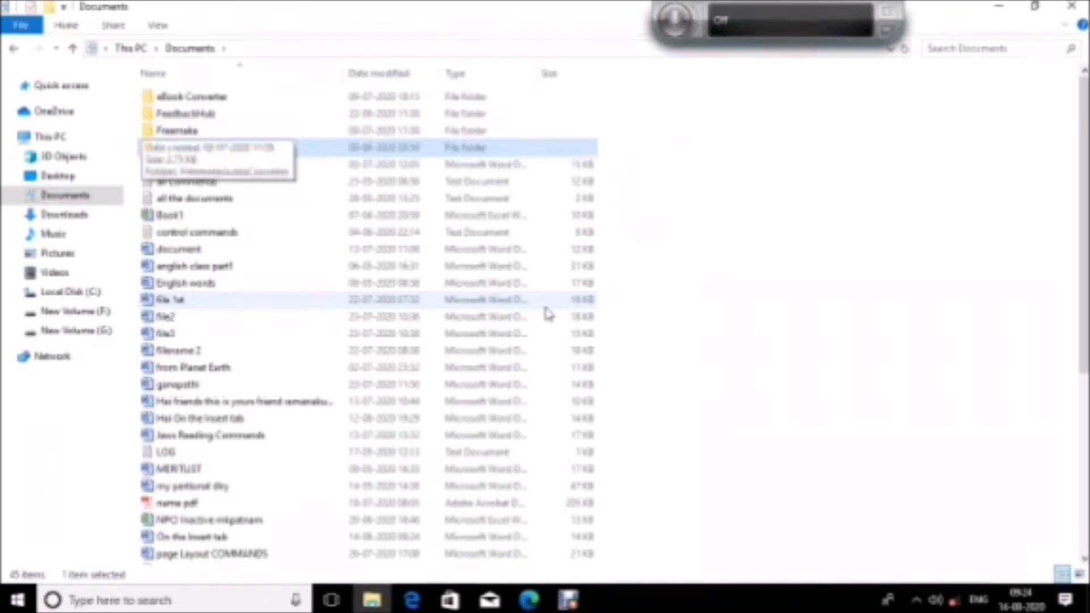
key(Down)
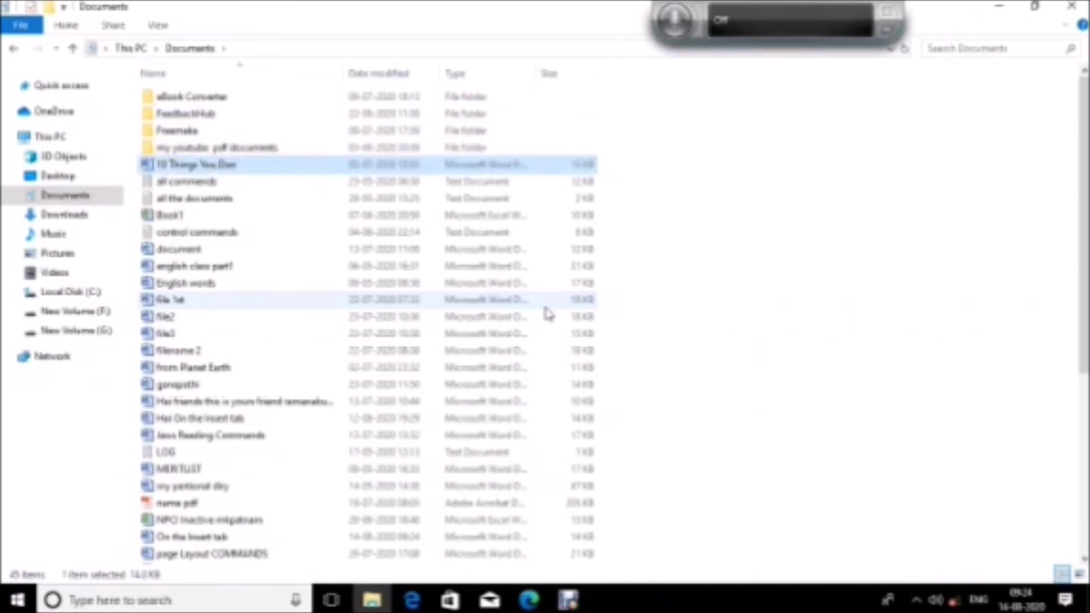
key(o)
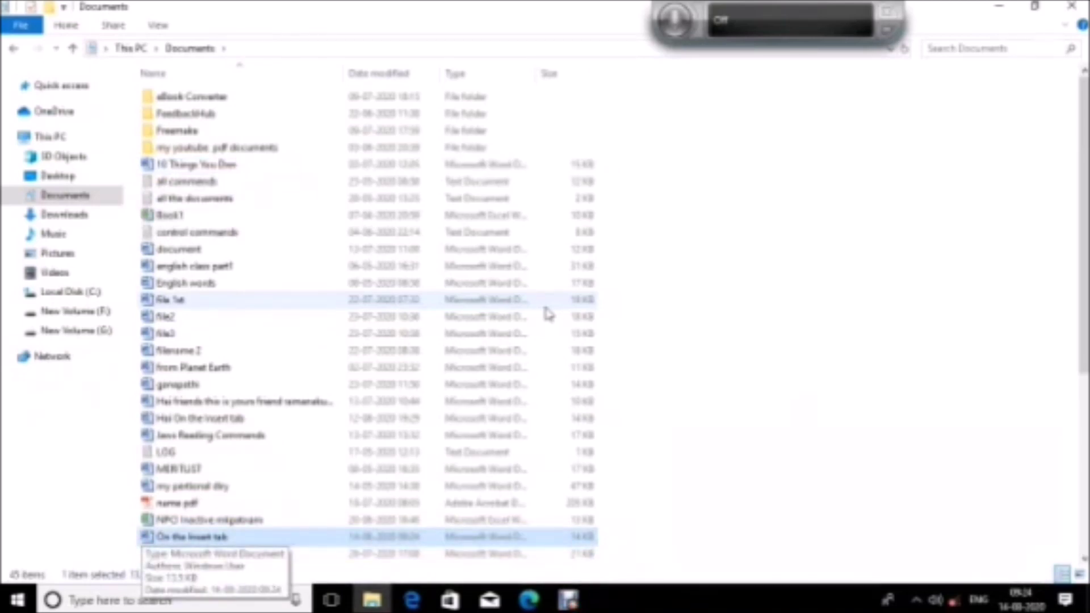
key(Return)
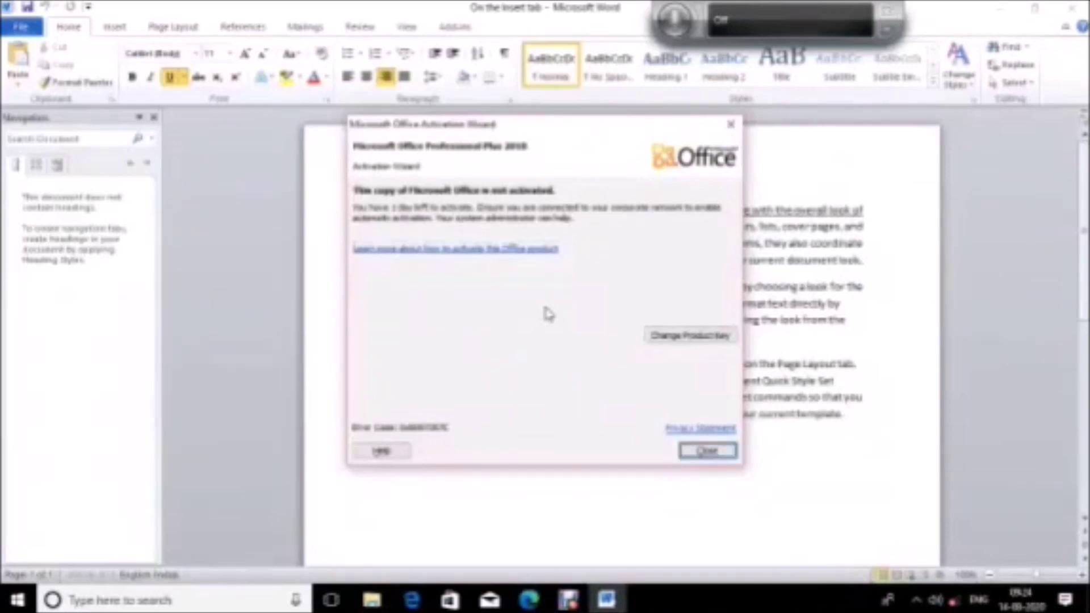
Step: Dismiss the Office activation notice to view the reopened 'On the insert tab' document
key(Escape)
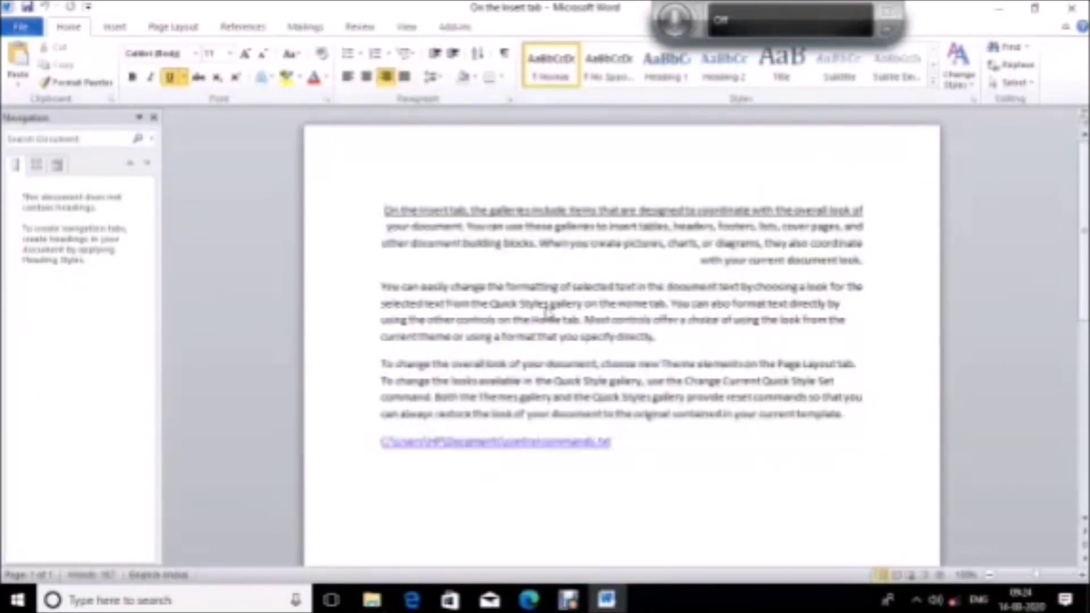
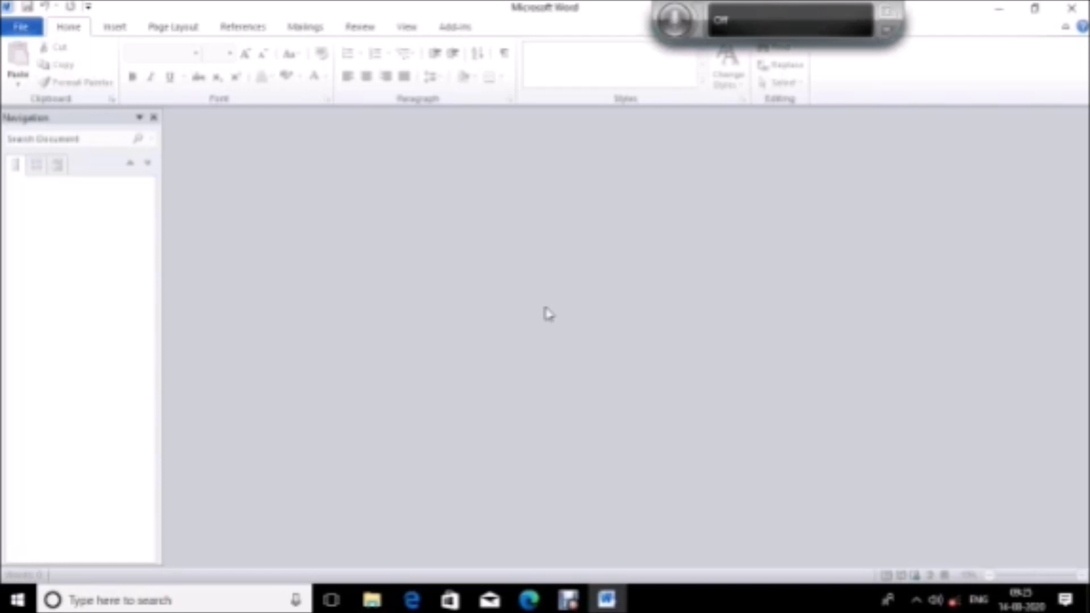
Step: Close the empty Word window and open the 'On the Insert tab' document from the file list
key(alt+F4)
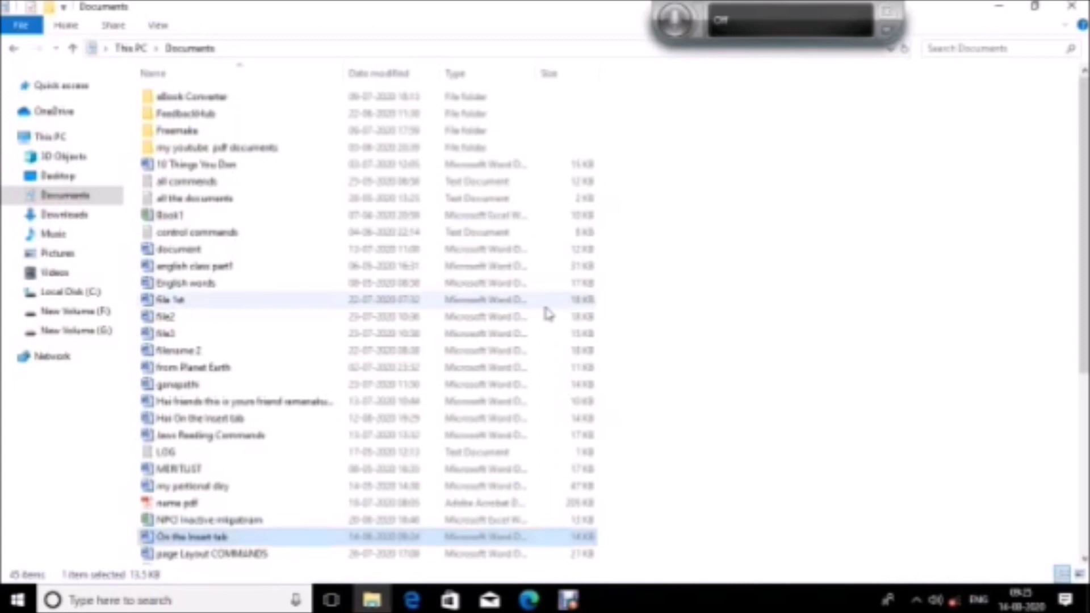
key(Down)
key(Up)
key(Down)
key(Up)
key(Return)
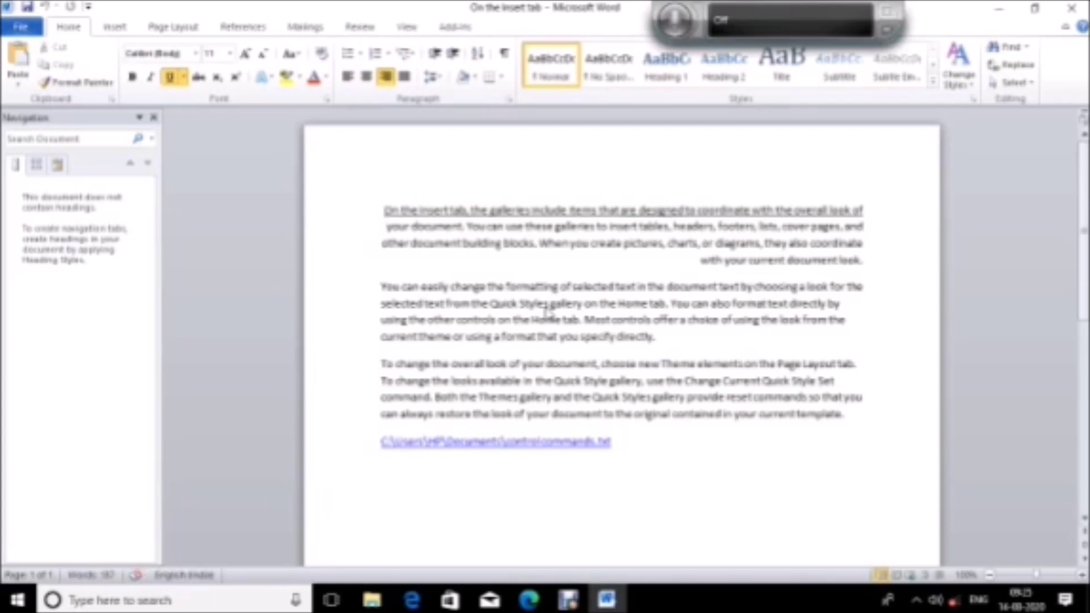
Step: Select the document's three paragraphs and file path and cut them all out
key(ctrl+a)
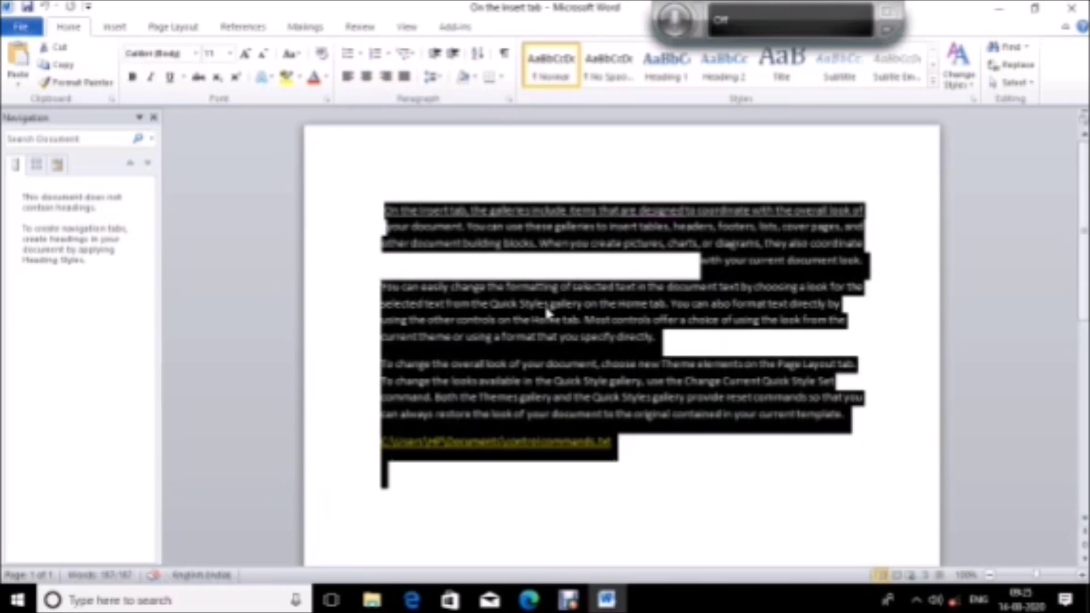
key(Delete)
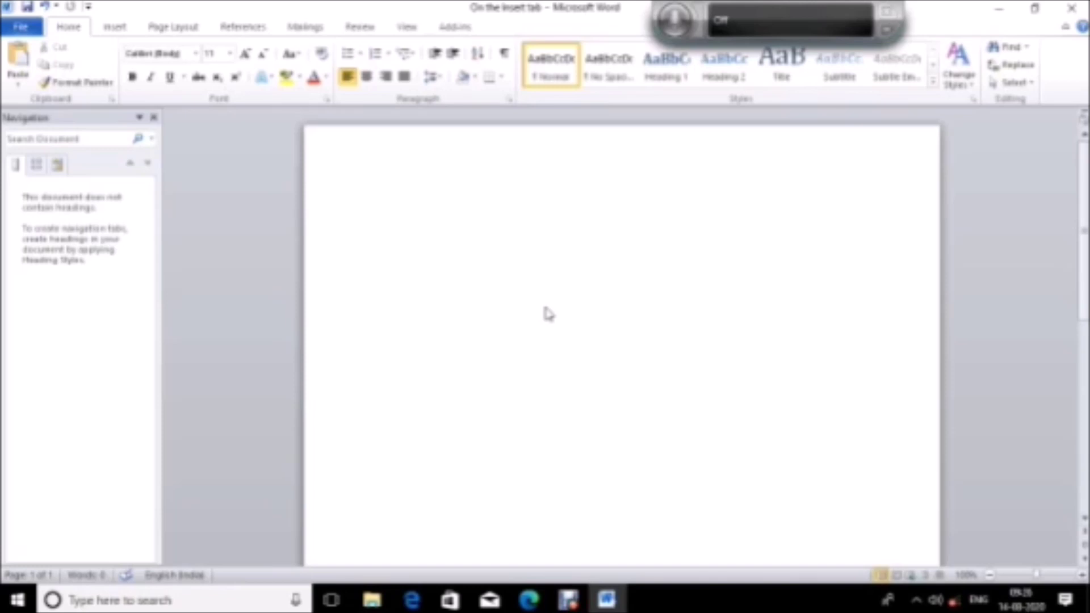
Step: Paste the cut text into a new Document1, compare with the emptied original, and return
key(ctrl+n)
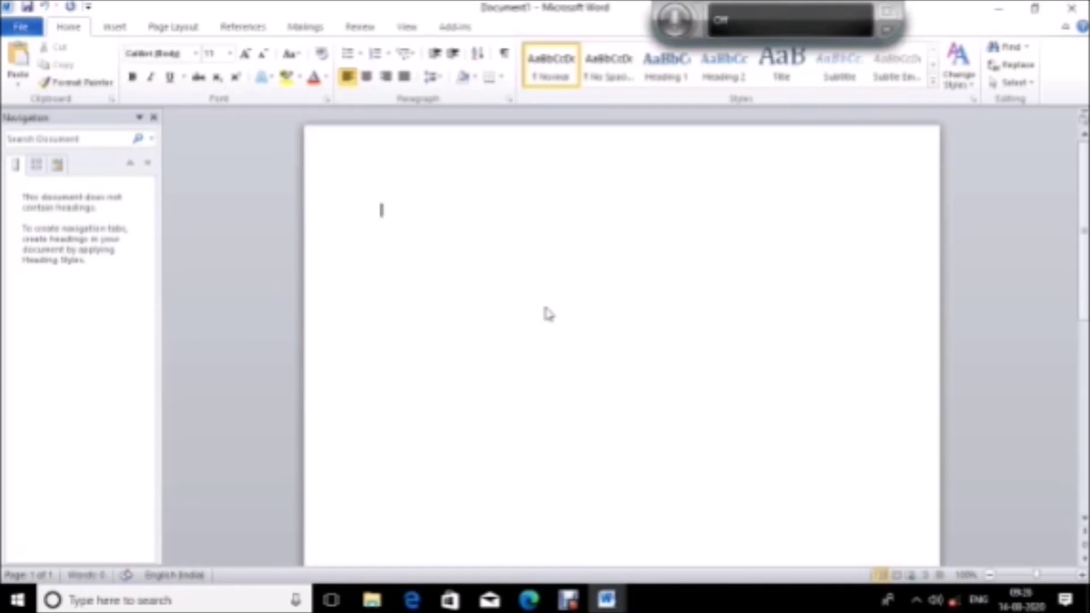
key(ctrl+v)
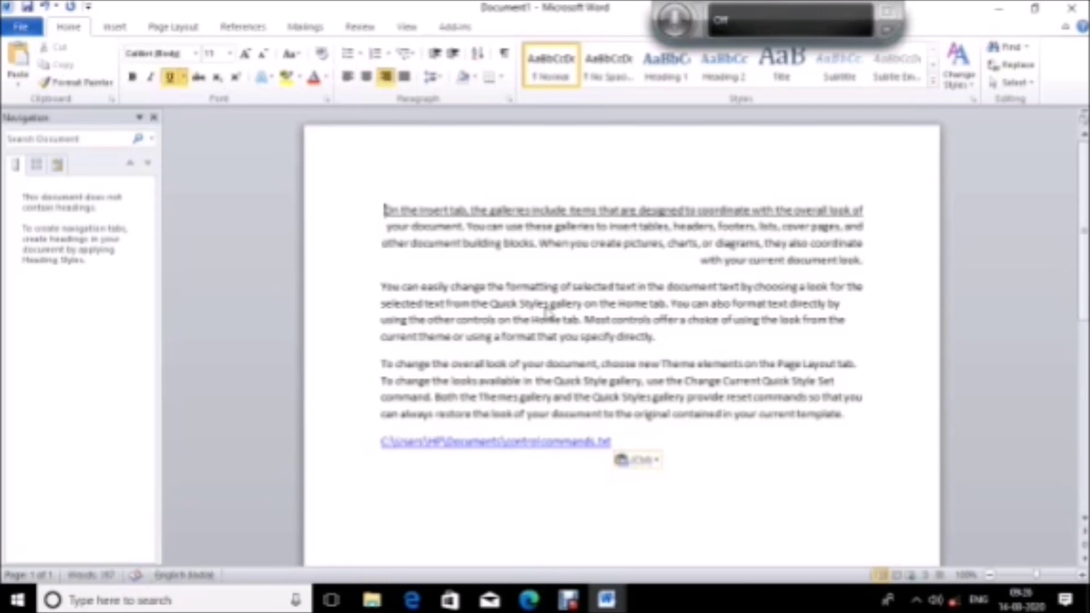
key(ctrl)
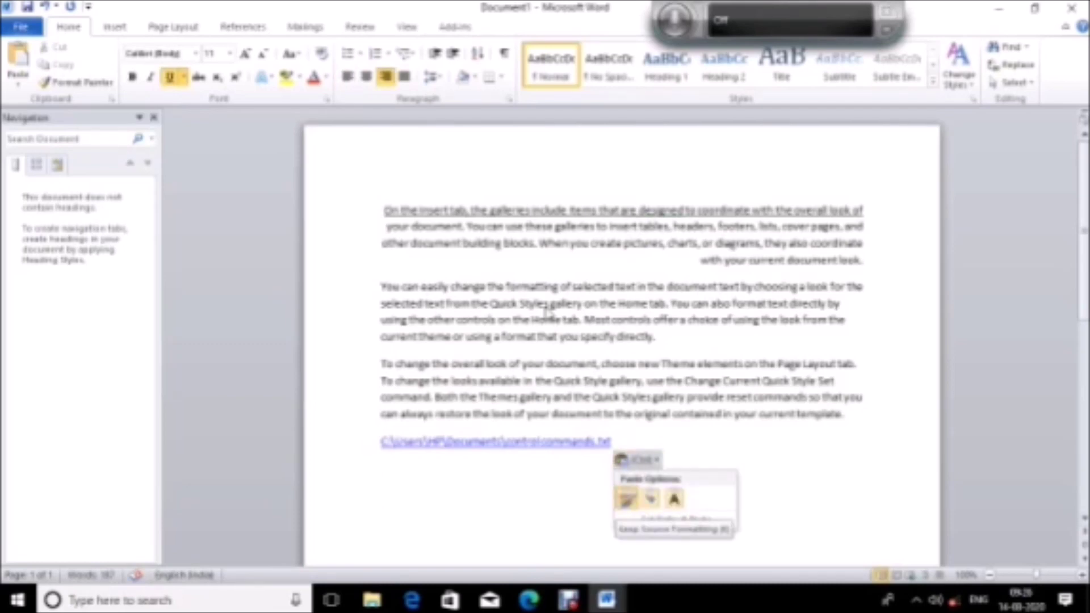
key(ctrl+a)
key(Delete)
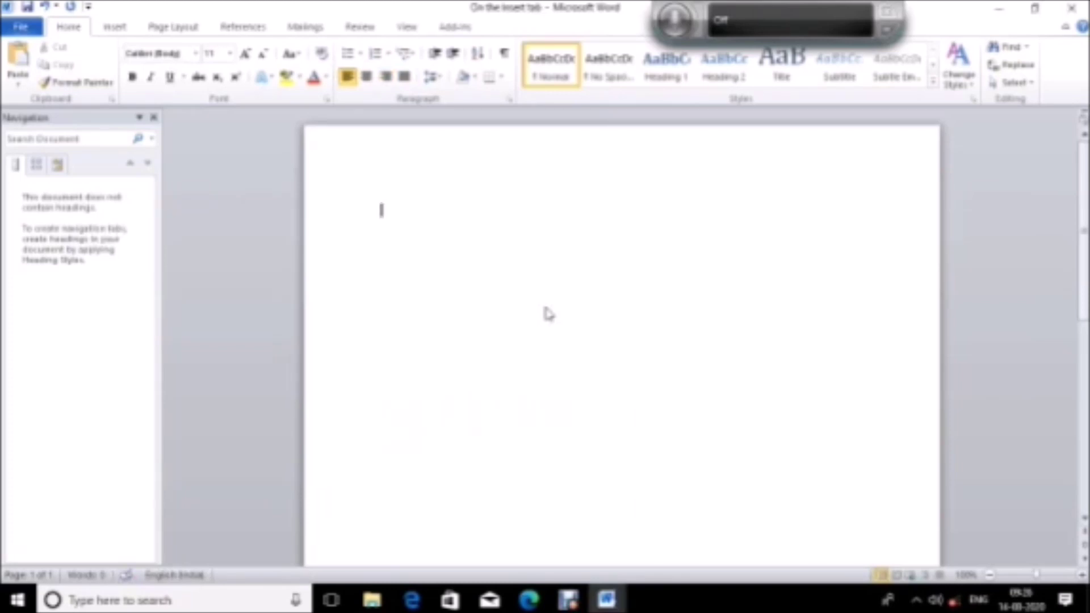
key(ctrl+z)
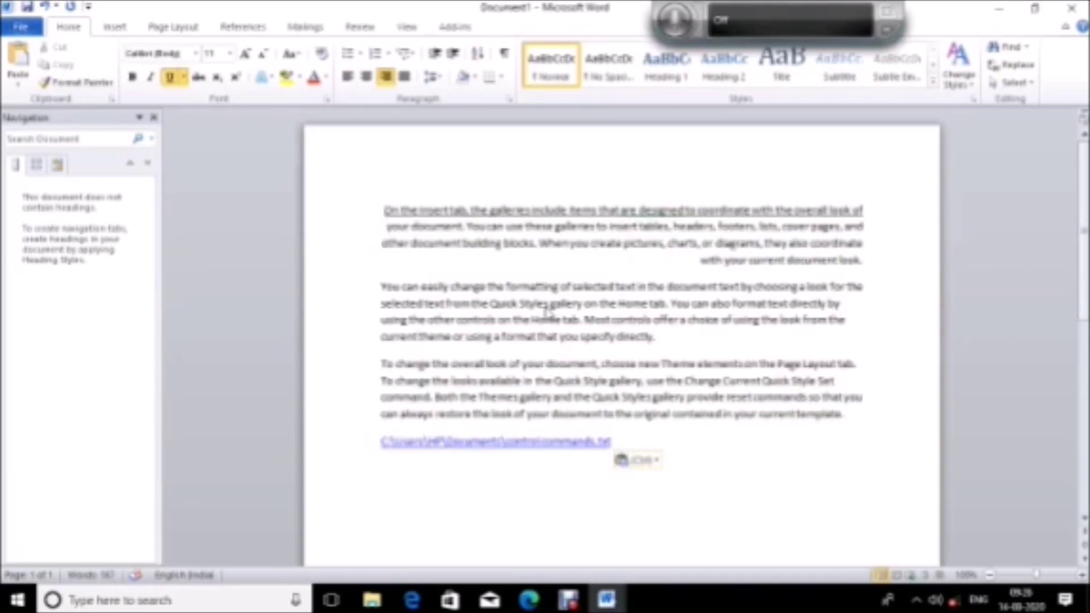
Step: Dismiss the paste options, then select and cut all text from Document1
key(ctrl)
key(Escape)
key(Escape)
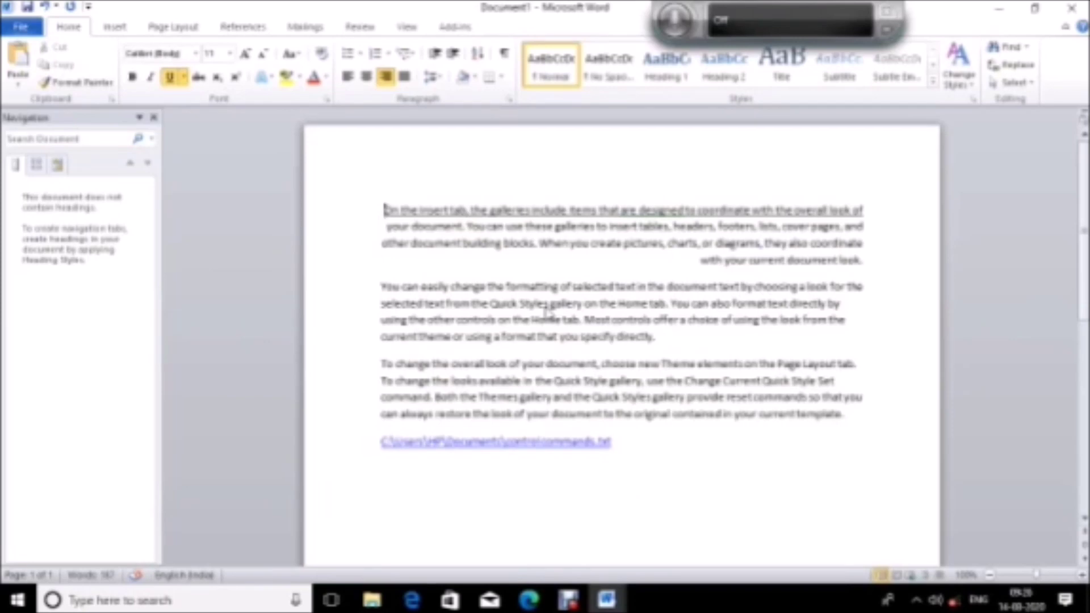
key(ctrl+a)
key(ctrl+c)
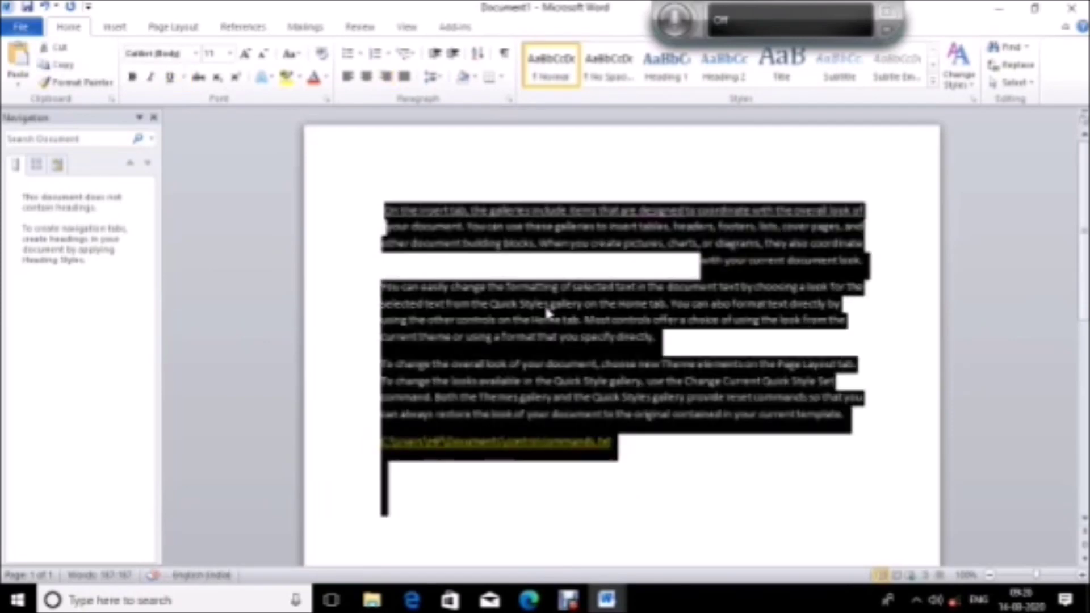
key(Delete)
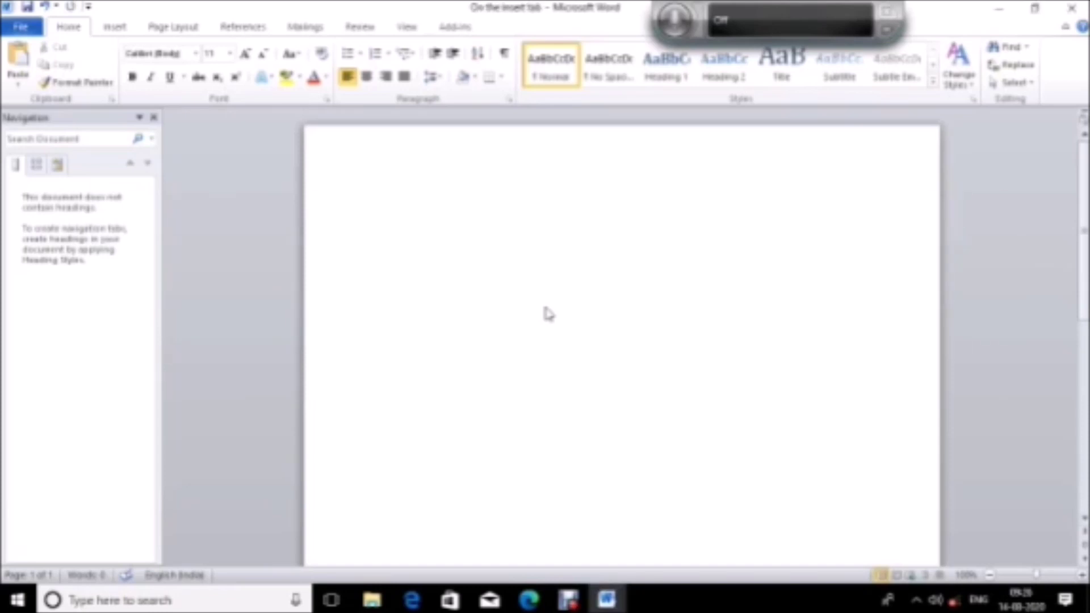
Step: Paste the text into the emptied 'On the Insert tab' document and move to the second line
key(ctrl+v)
key(ctrl+Home)
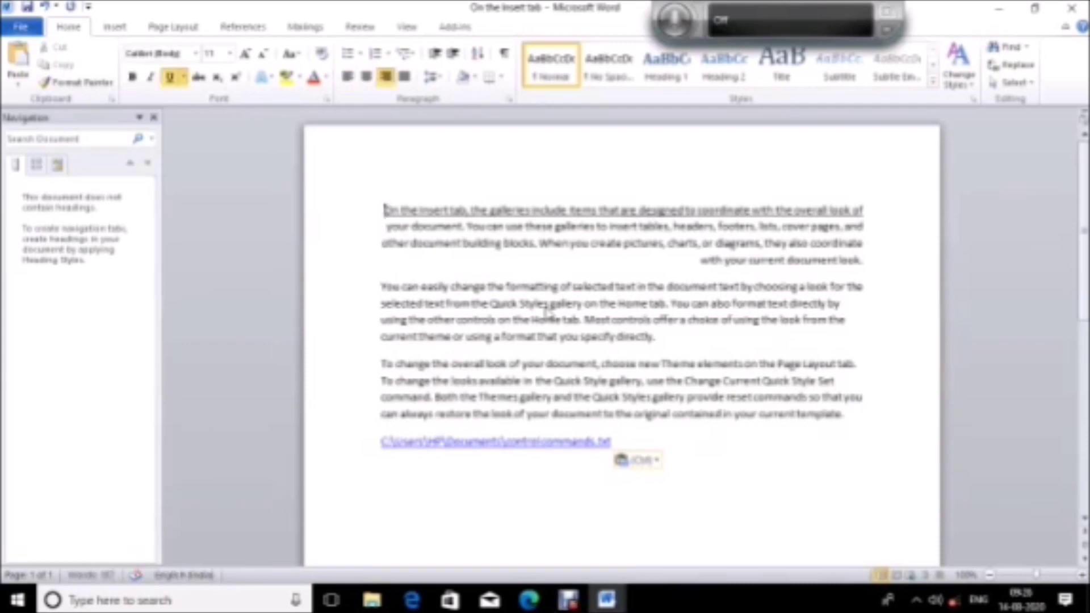
key(Down)
key(ctrl)
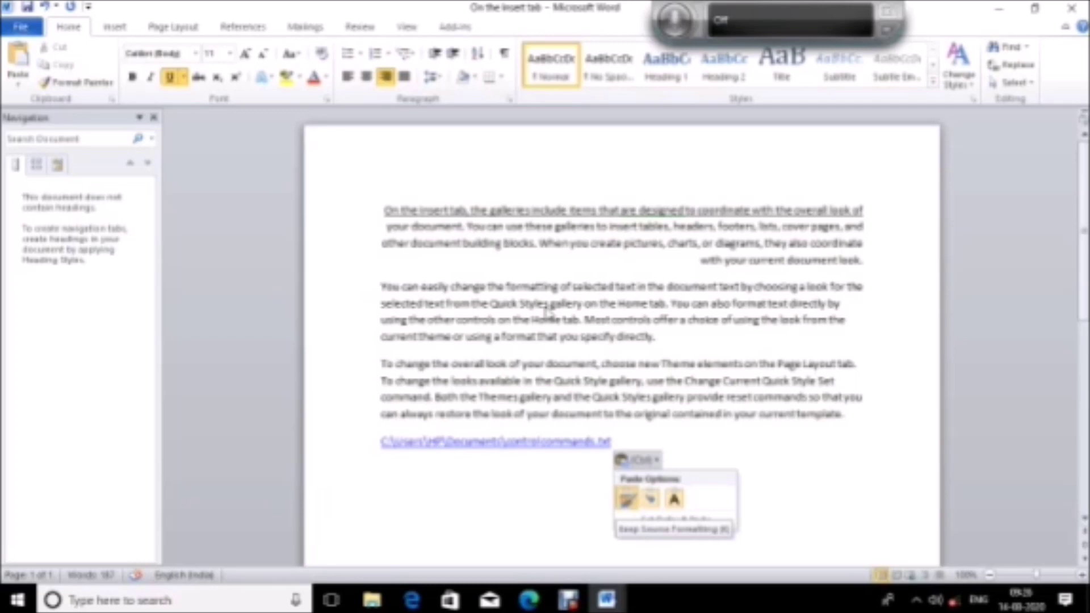
Step: Browse the Paste Options menu choices, then dismiss the menu
key(Escape)
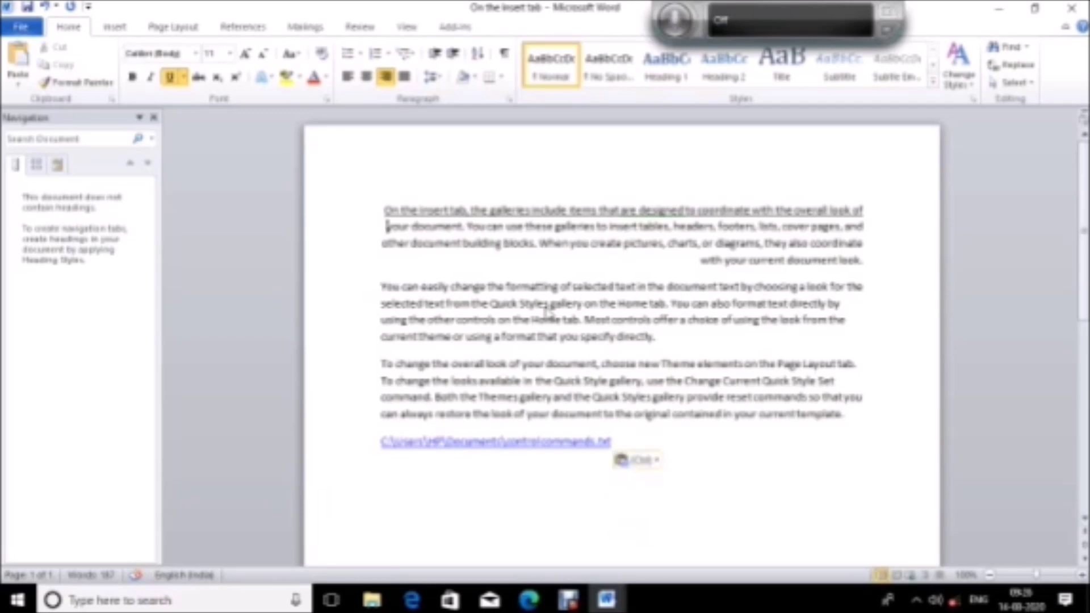
key(ctrl)
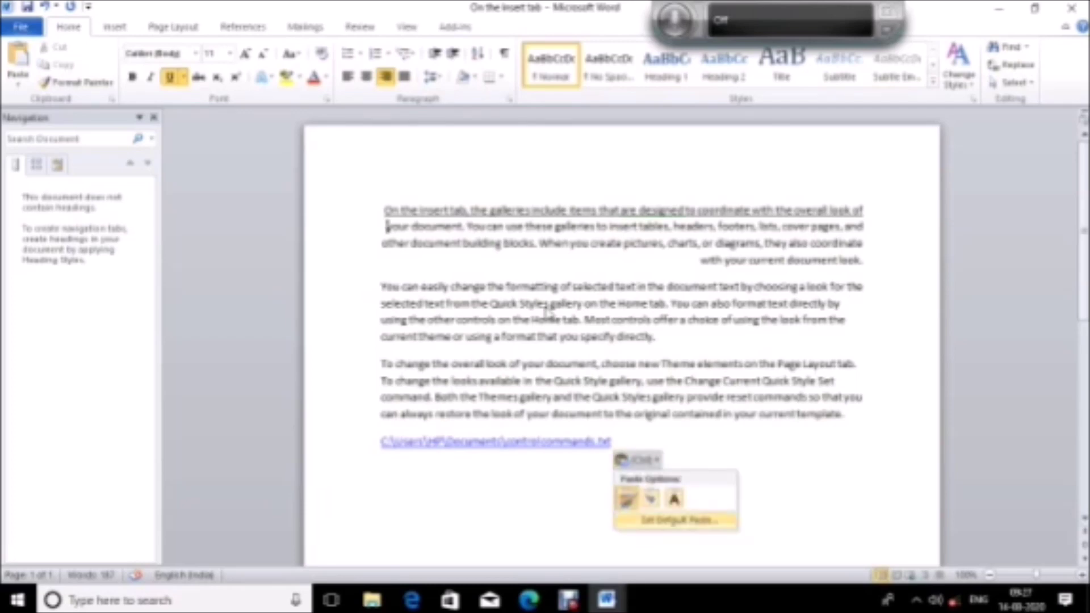
key(Escape)
key(ctrl)
key(Up)
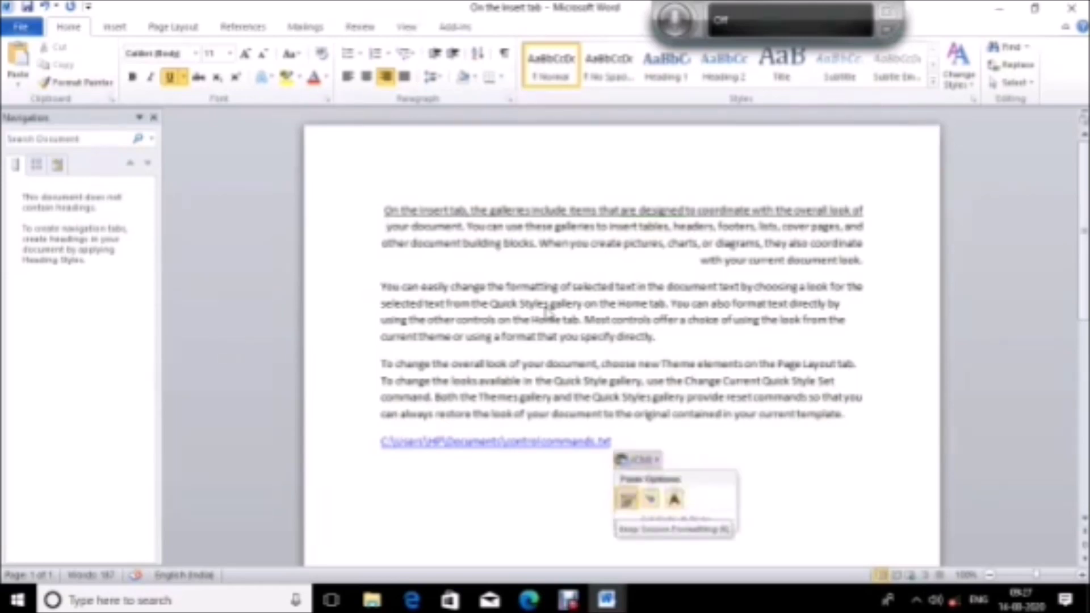
key(Escape)
Step: Select all the document's text and cut it, leaving a blank page
key(ctrl+a)
key(ctrl)
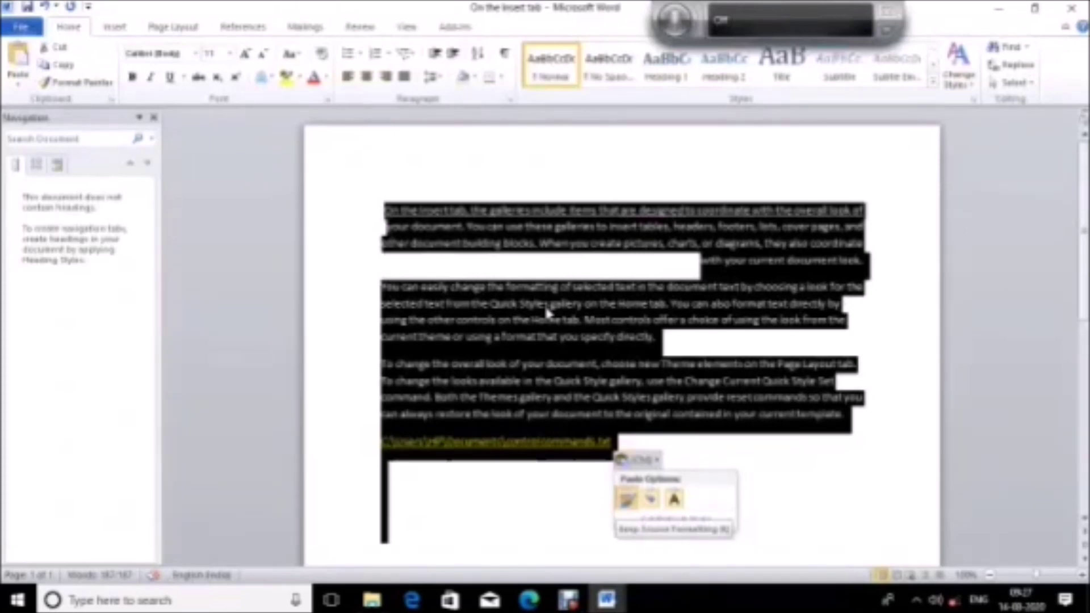
key(Escape)
key(Delete)
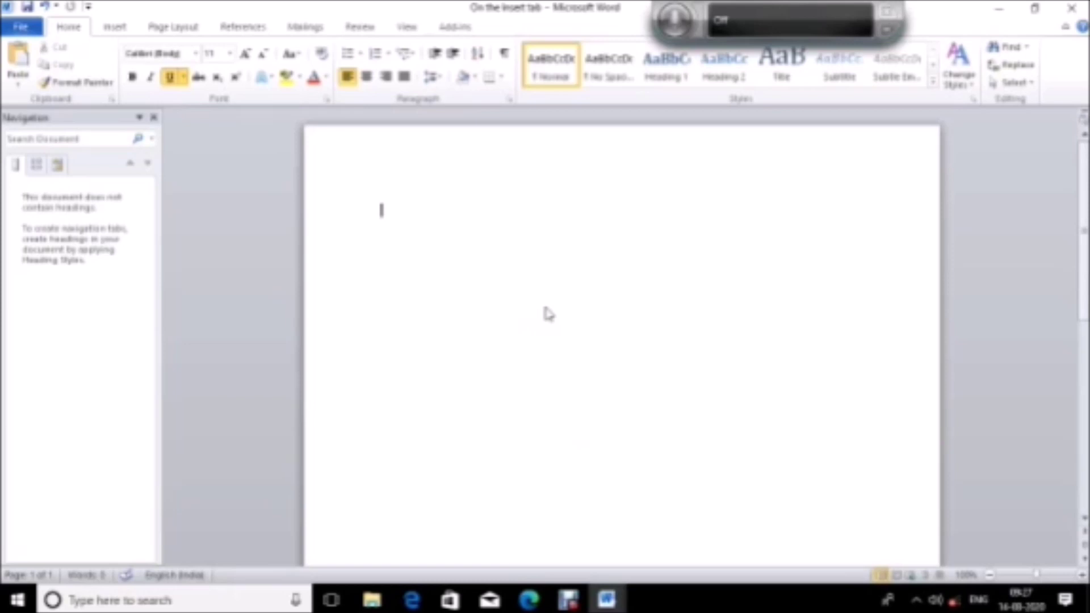
Step: Cut all the text, undo the cut, and move to the second line
key(ctrl+a)
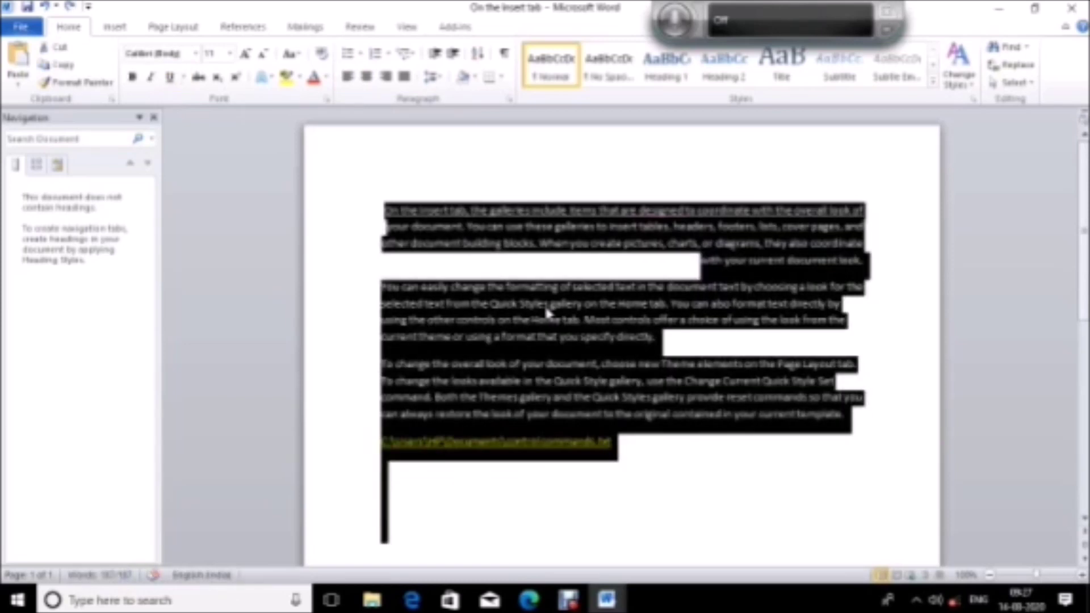
key(Delete)
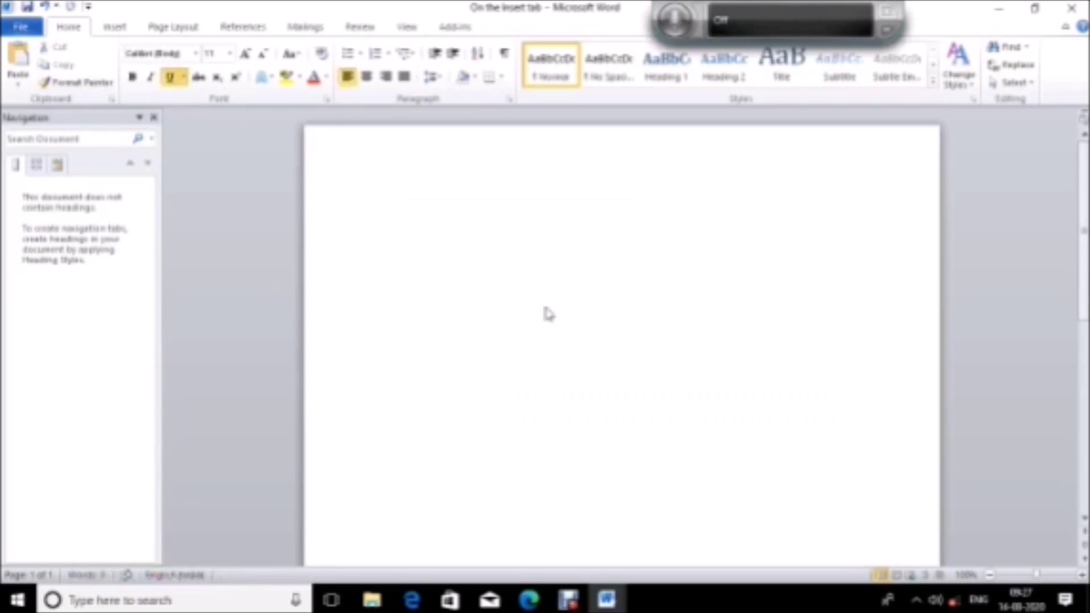
key(ctrl+z)
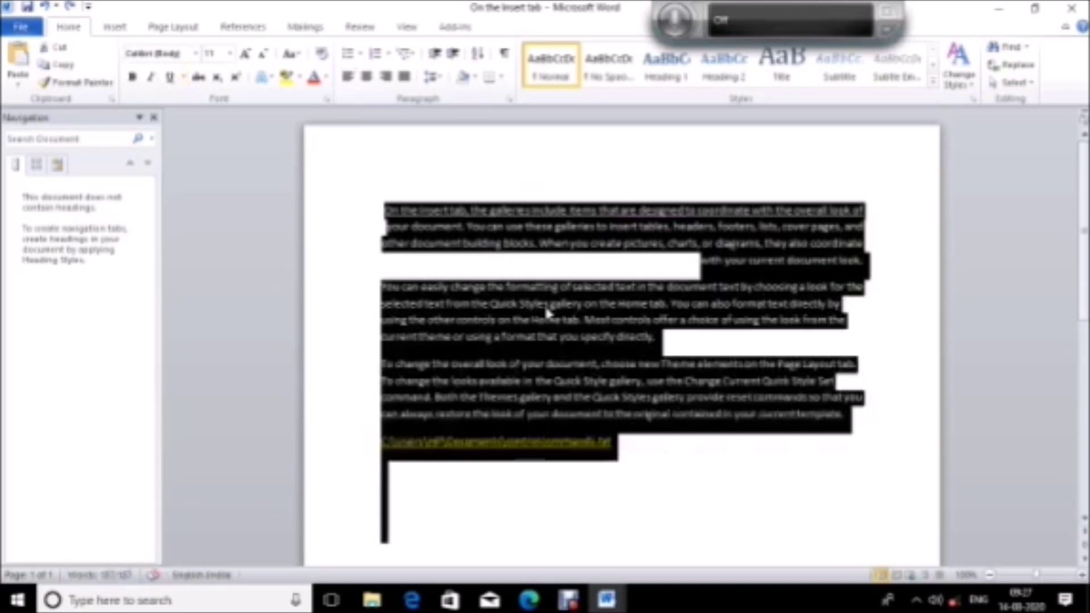
key(ctrl+Home)
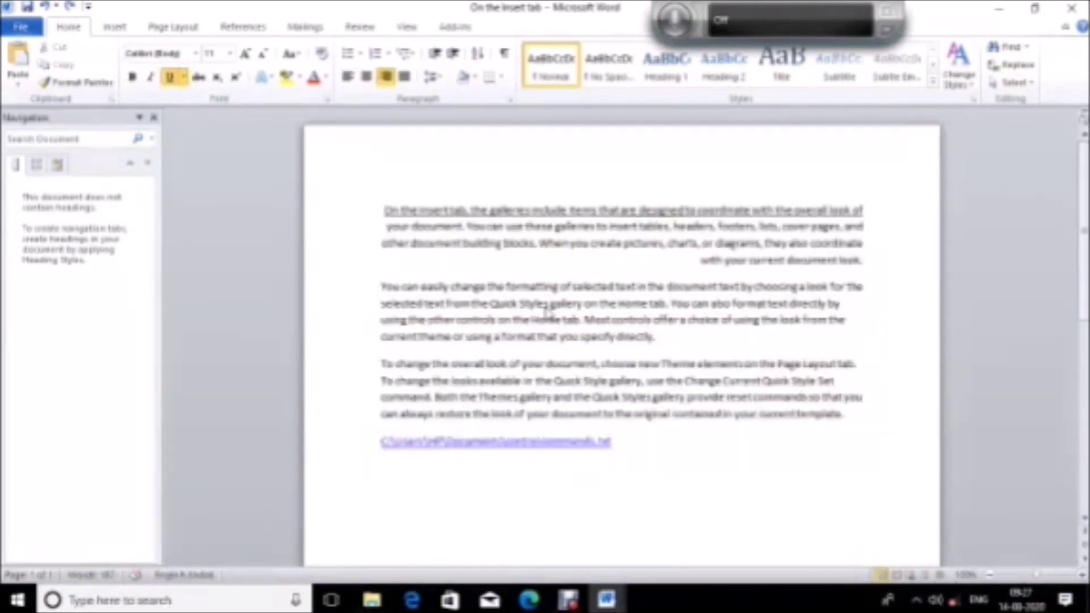
key(Down)
Step: Cut everything again, turn underline off, and bring the text back onto the page
key(ctrl+a)
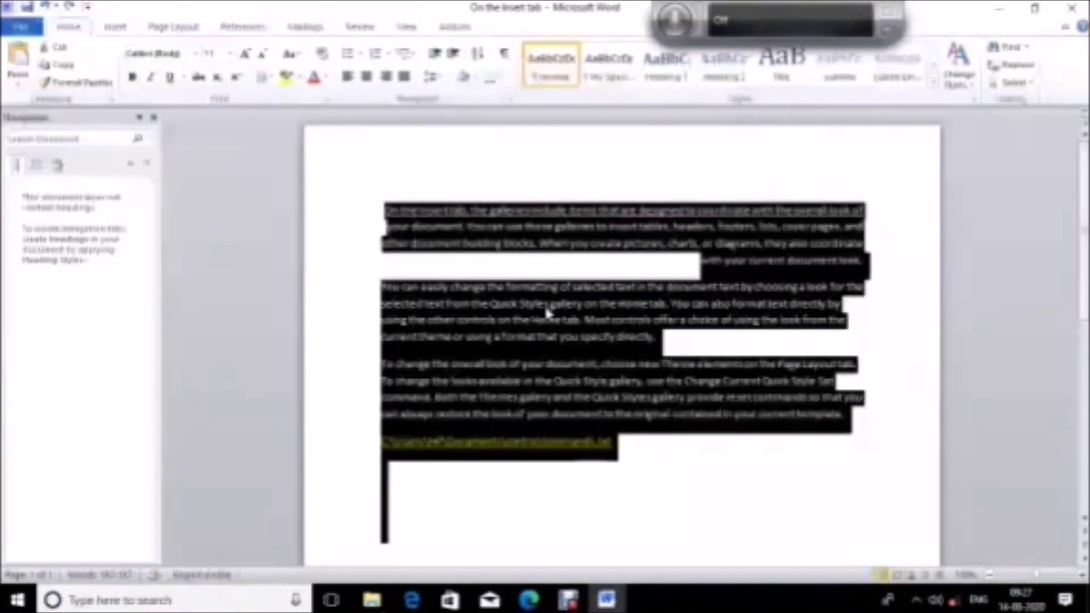
key(Delete)
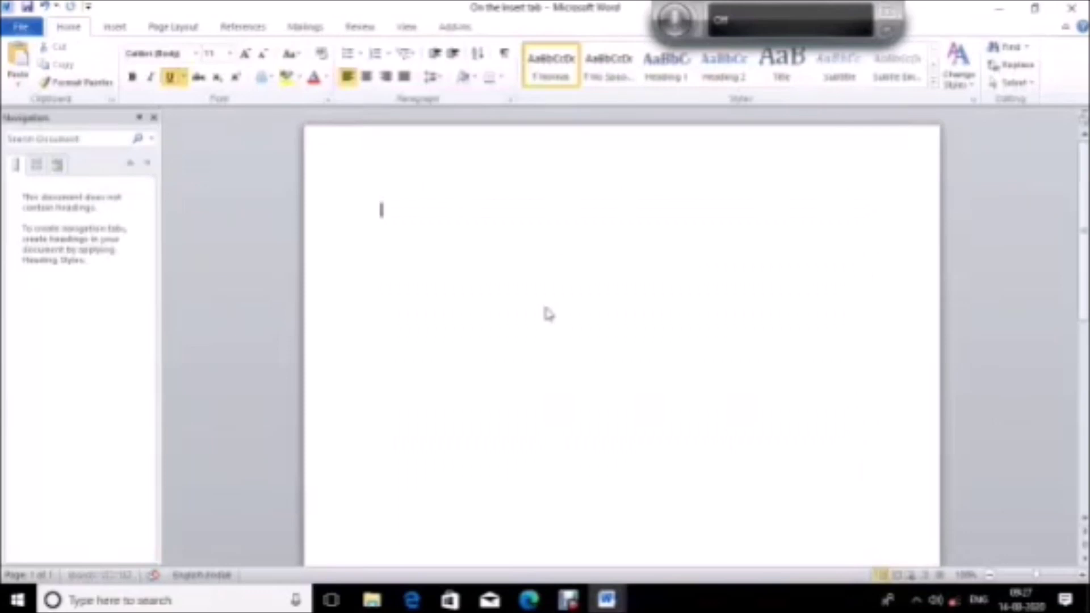
key(ctrl+u)
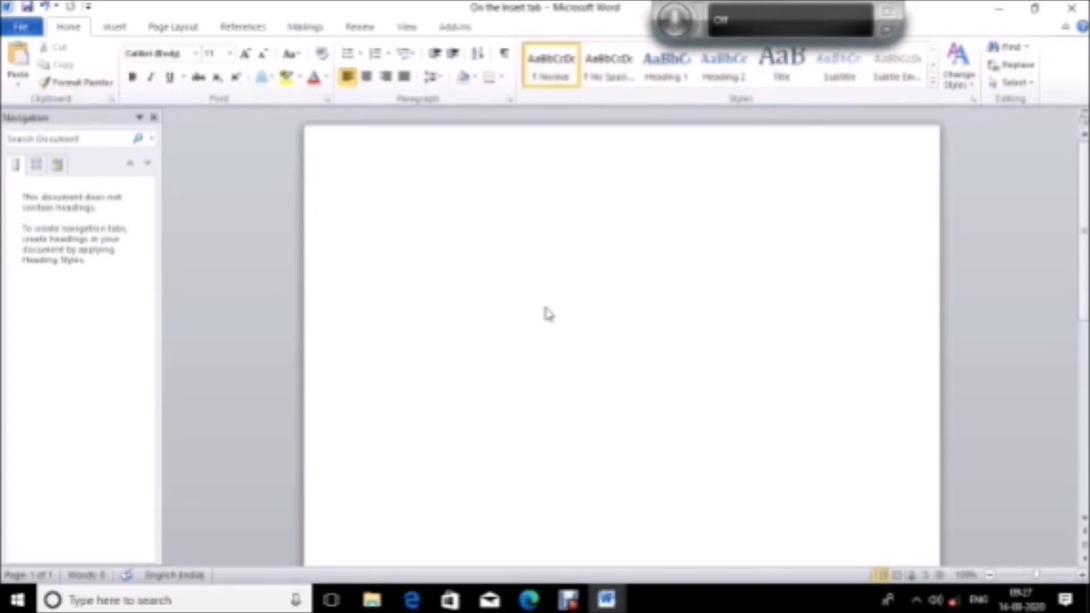
key(ctrl+z)
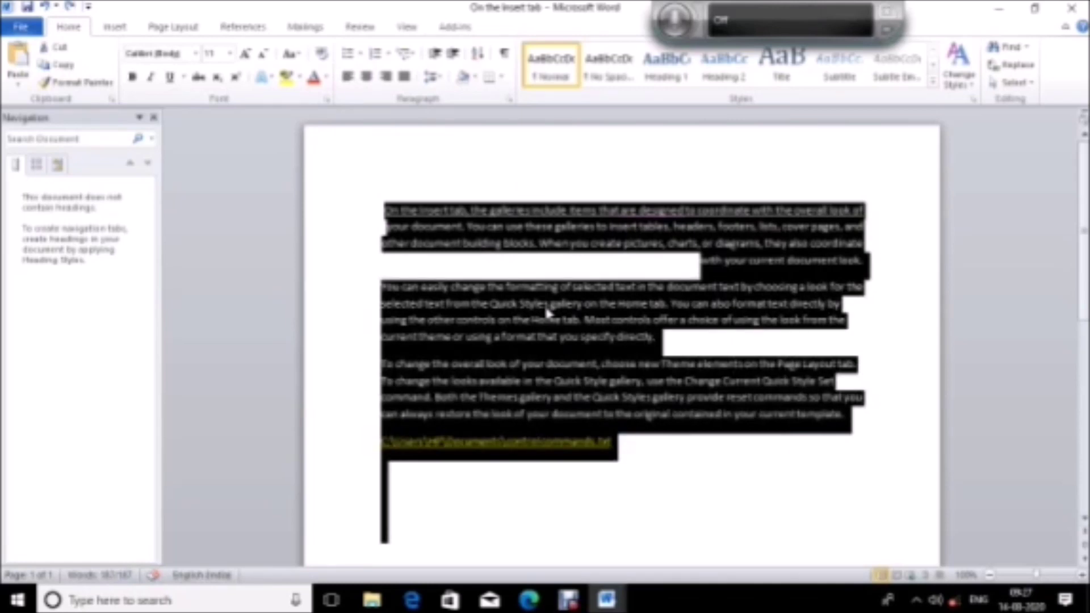
key(ctrl+Home)
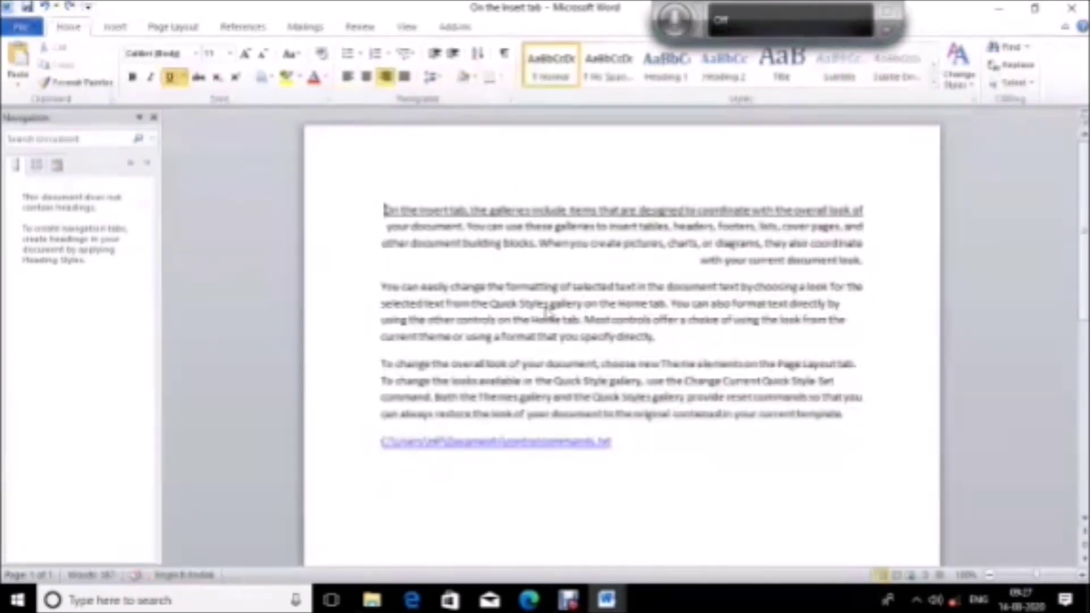
key(Down)
key(Down)
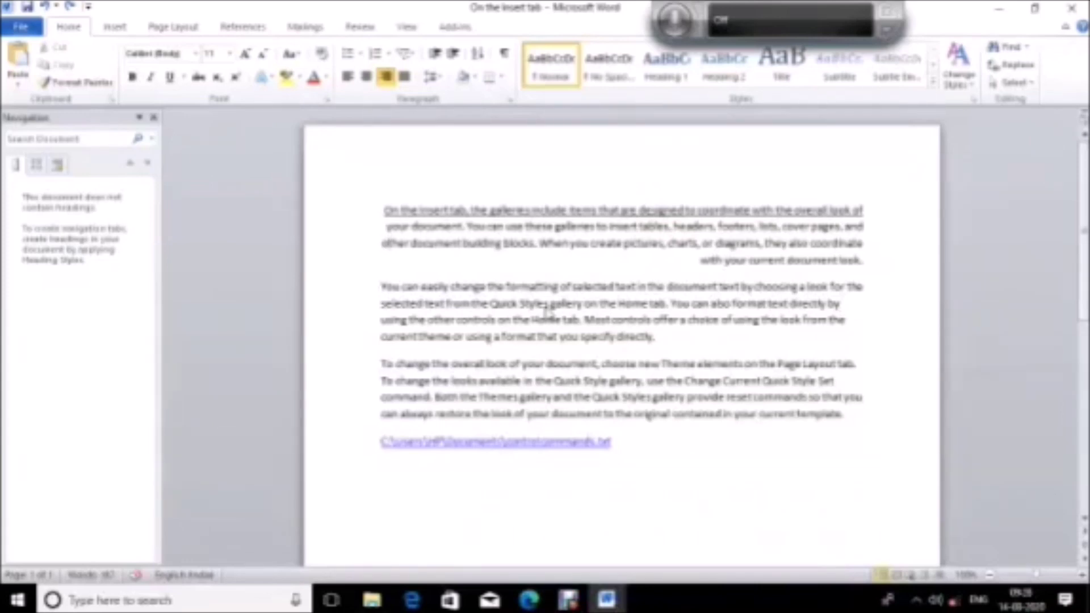
Step: Close 'On the Insert tab' with Alt+F4 so Word asks whether to save changes
key(alt+F4)
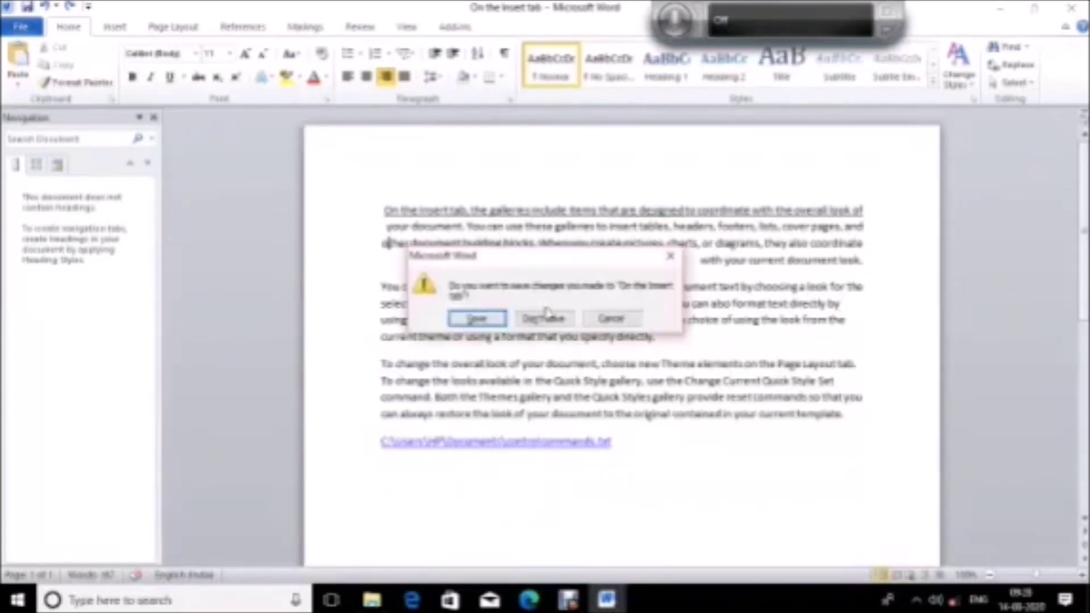